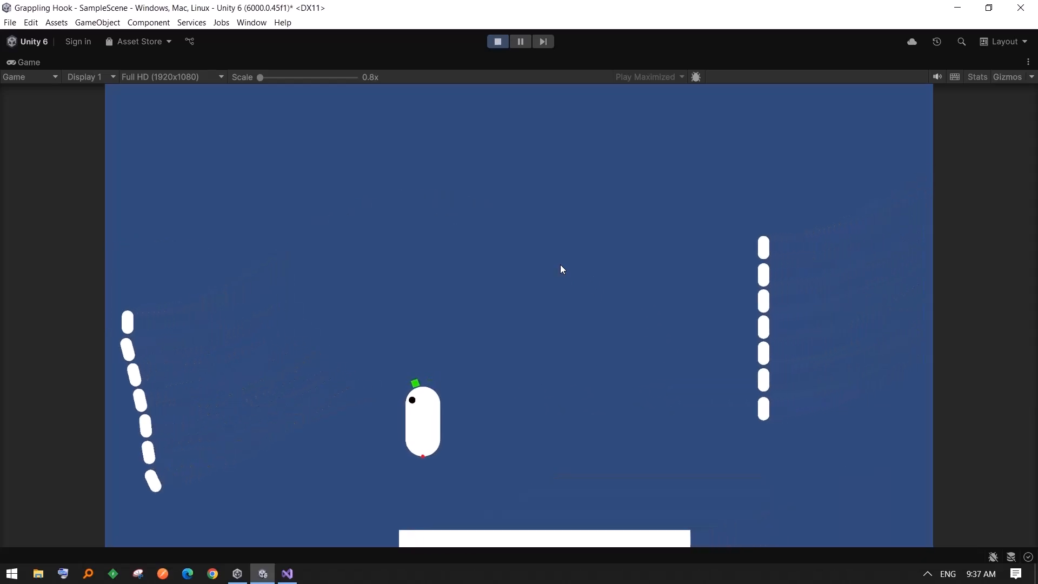
- Play-test the player's movement by running, jumping and swinging between the hanging ropes
key(d)
key(space)
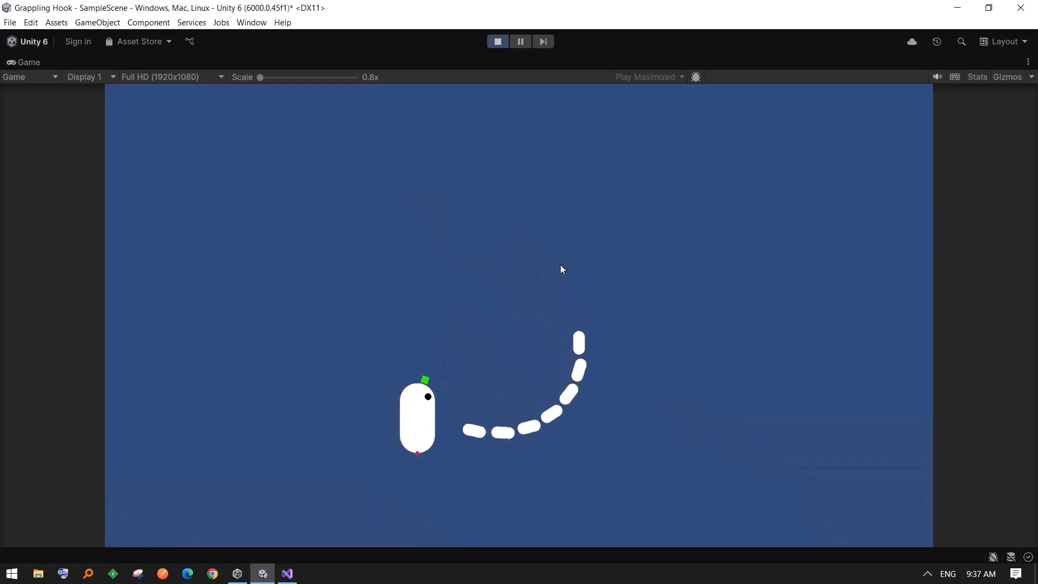
key(space)
key(a)
key(d)
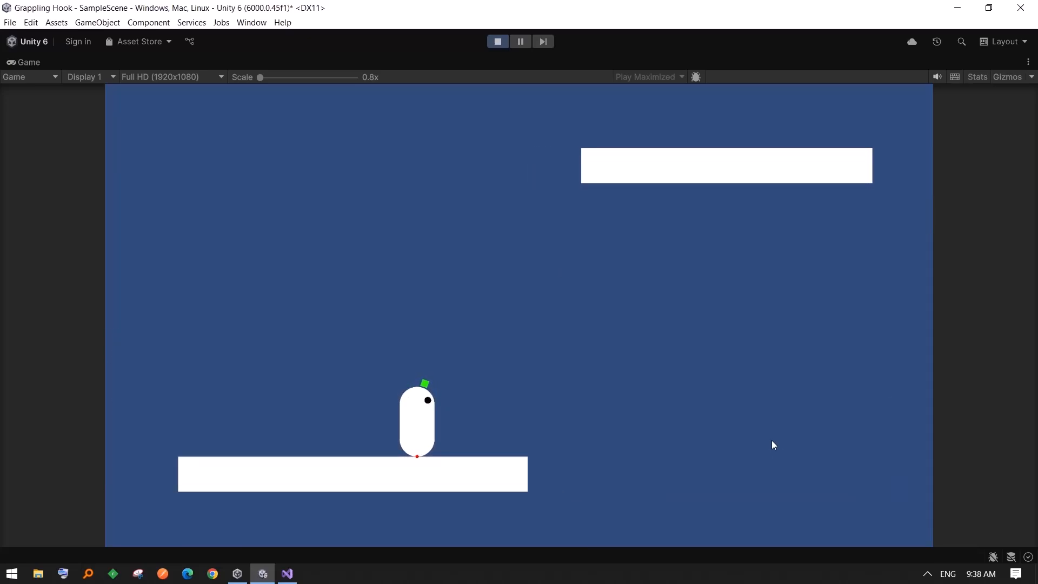
- Test the grappling hook by swinging the player from the overhead platform and releasing it
key(d)
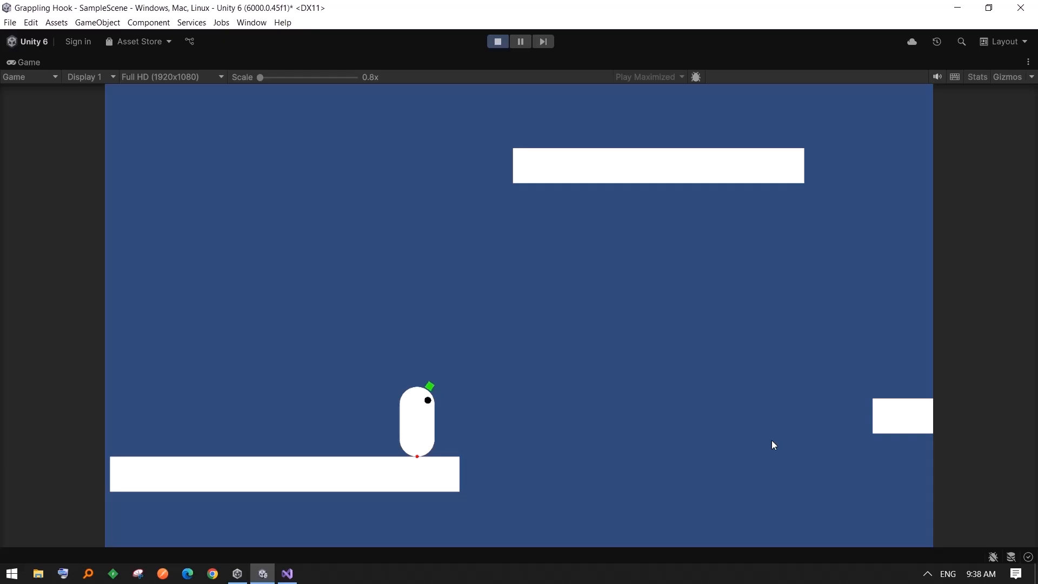
key(e)
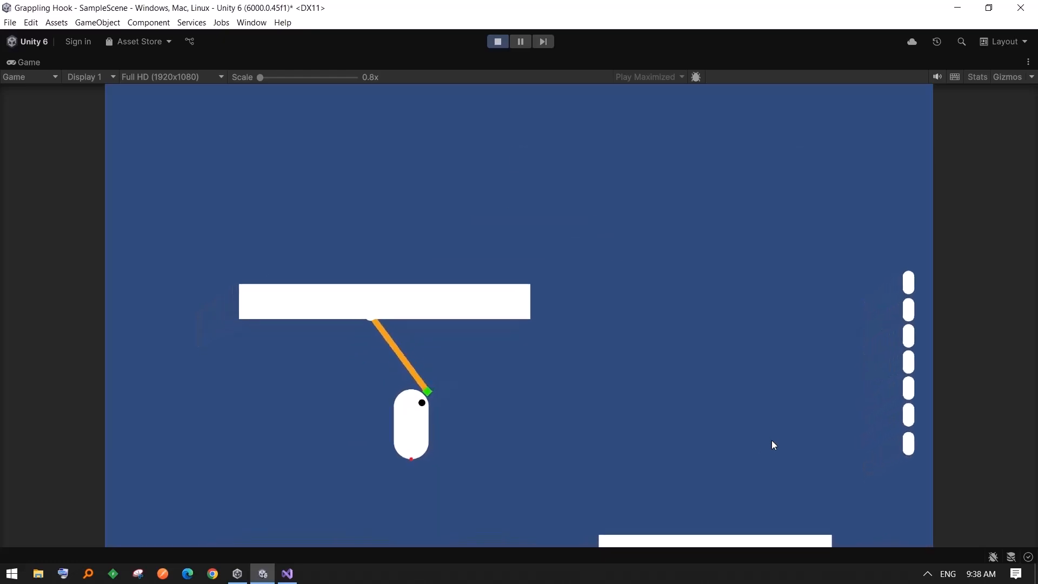
key(e)
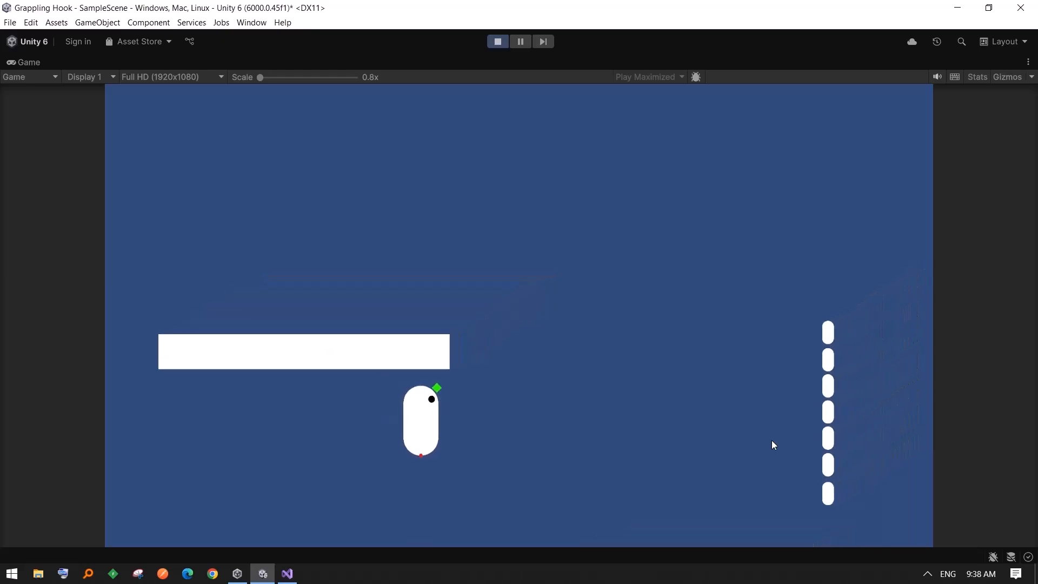
- Test jumping across the gap onto the hanging rope and off its far side
key(d)
key(space)
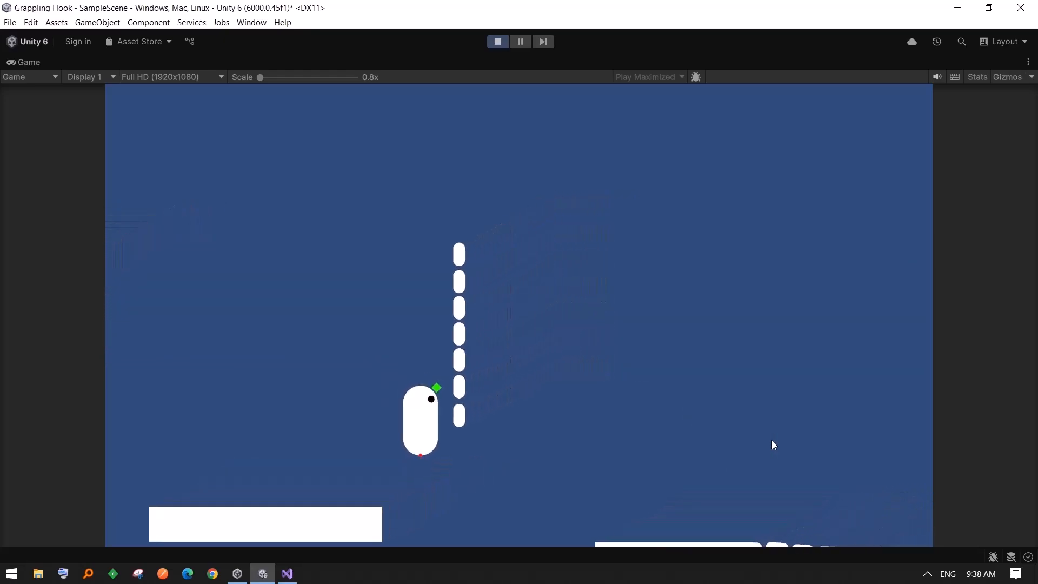
key(space)
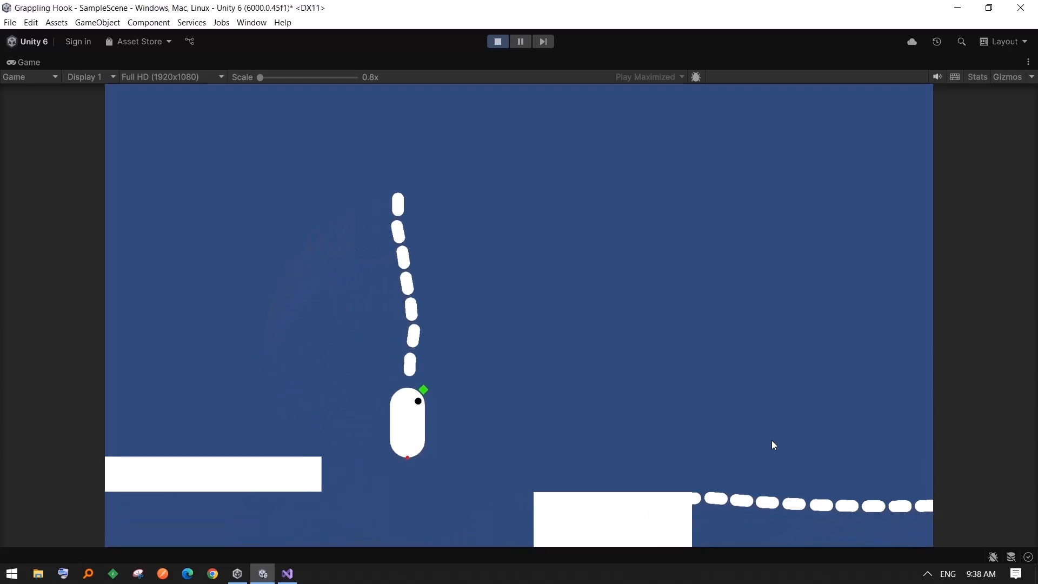
key(space)
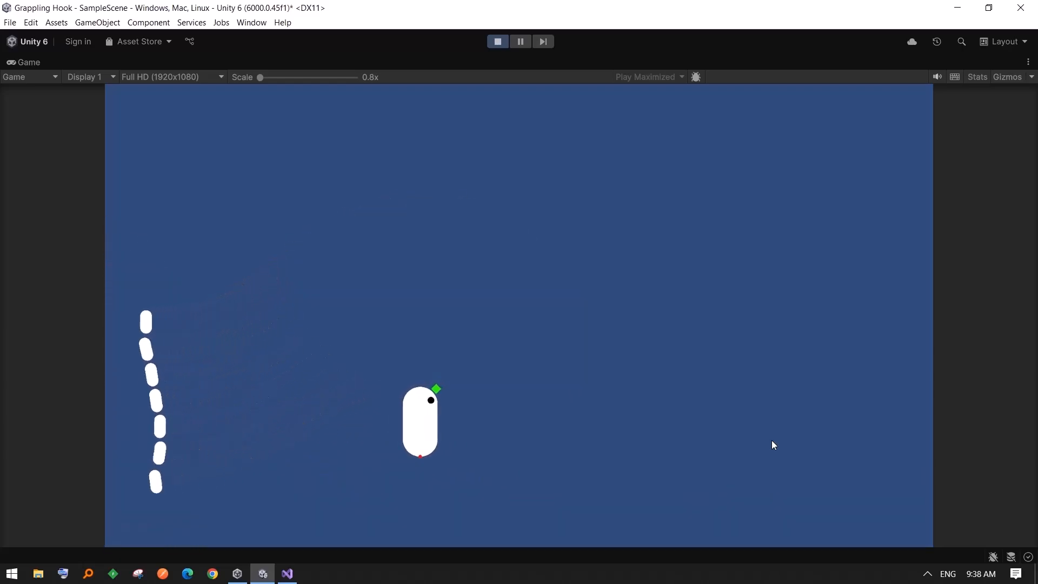
- Test walking the player back and forth over the sagging chain bridge and onto the ground beyond it
key(a)
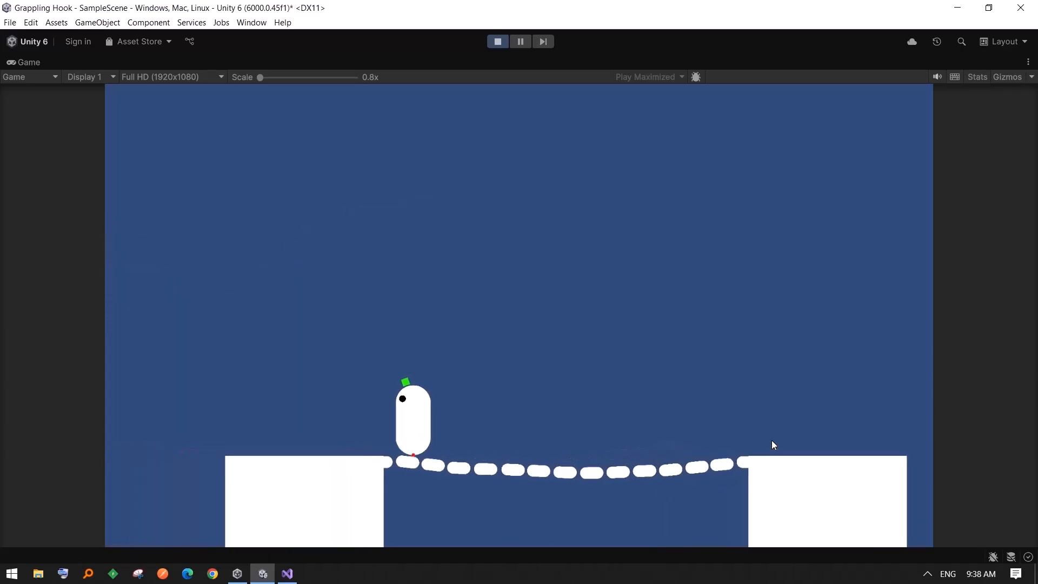
key(d)
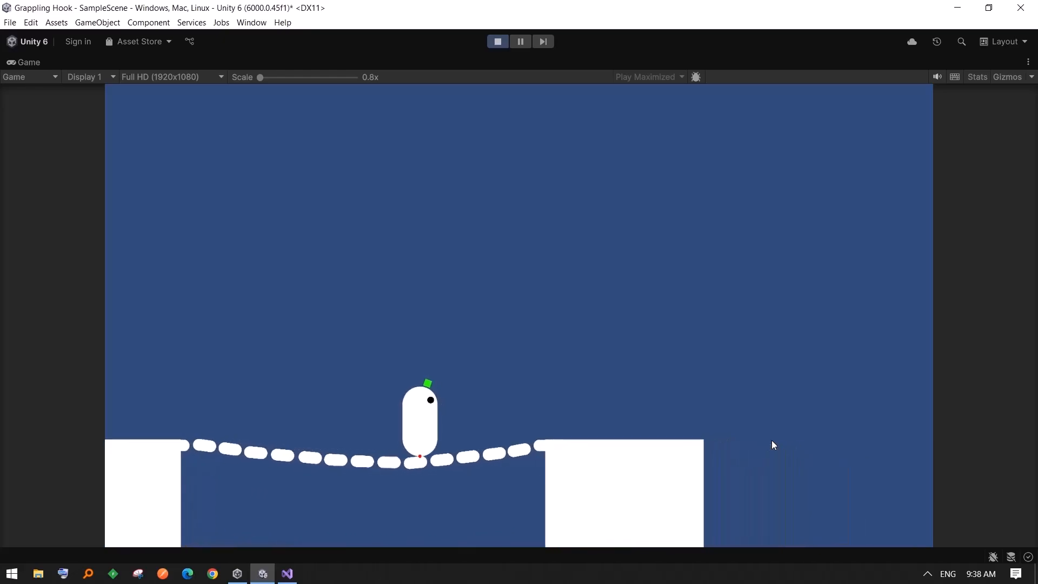
key(d)
key(a)
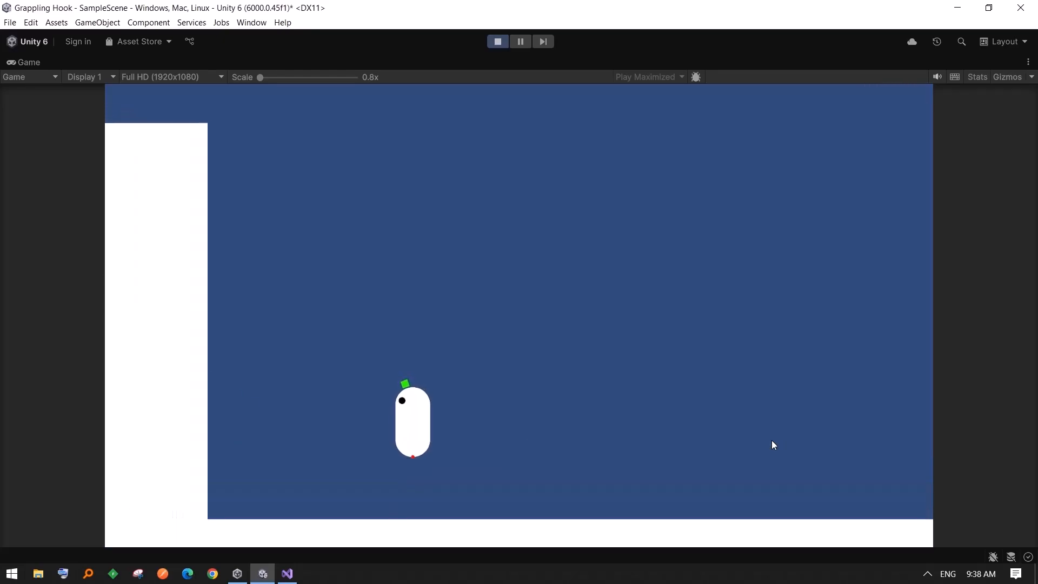
key(d)
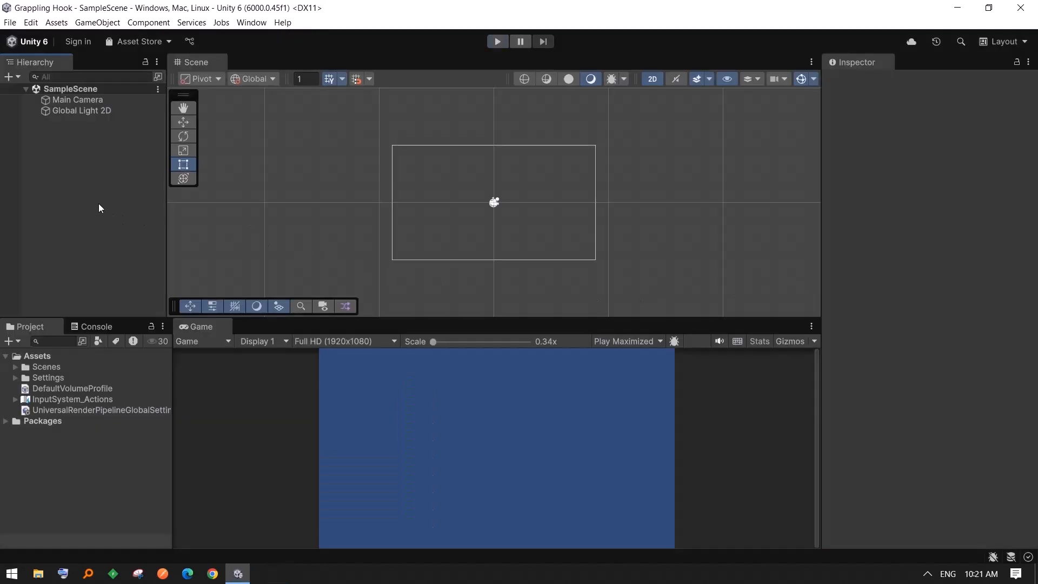
- Create a 2D Square sprite in SampleScene with its default name and select it
right_click(74, 185)
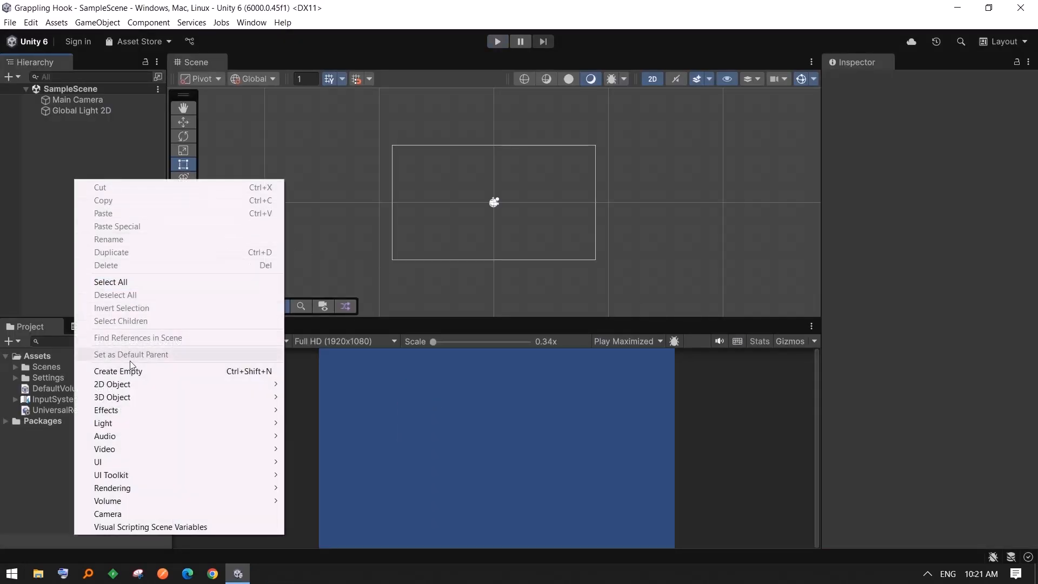
mouse_move(142, 386)
mouse_move(313, 386)
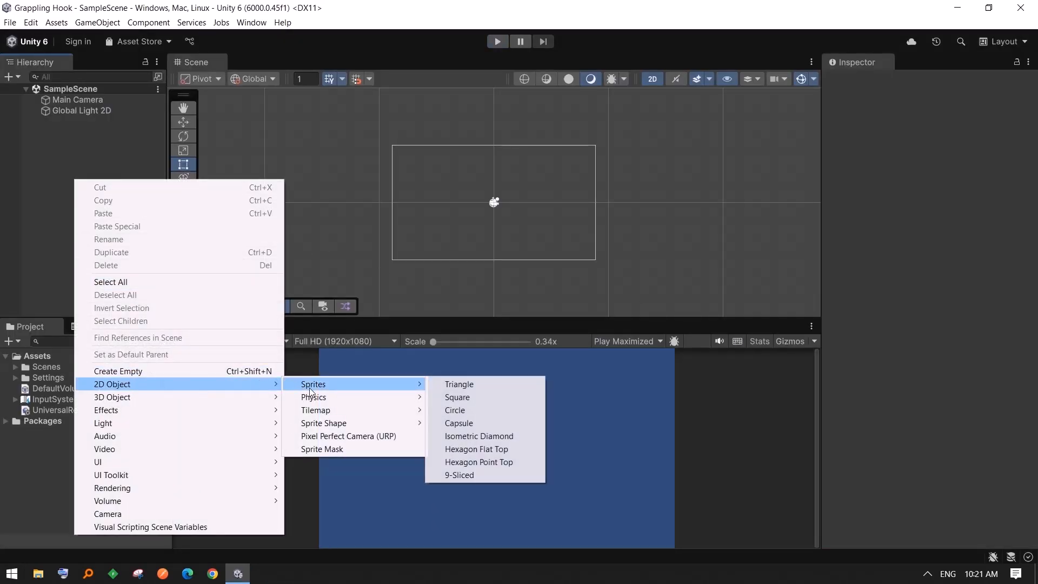
click(458, 397)
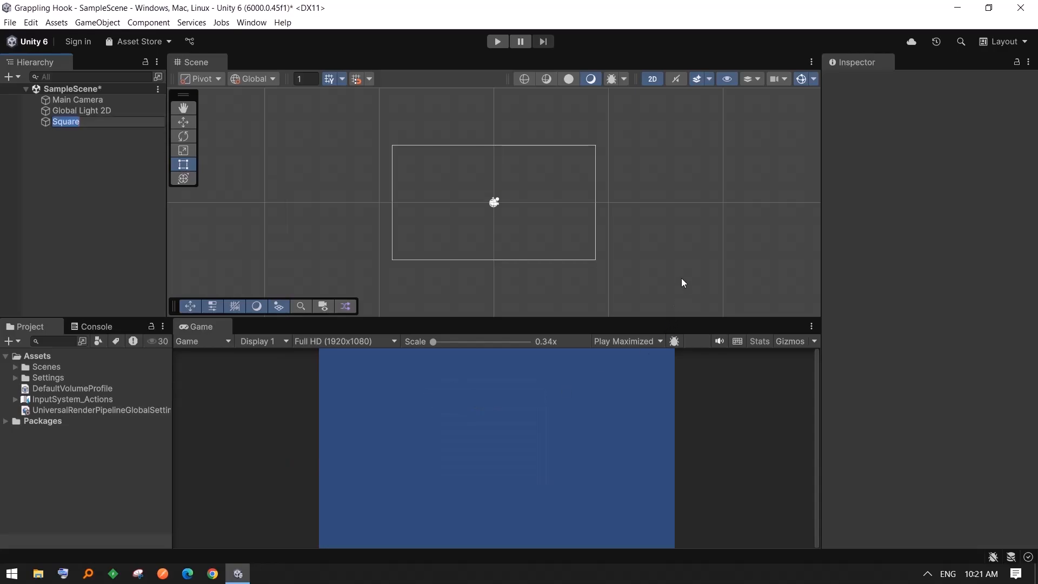
scroll(657, 204, up, 2)
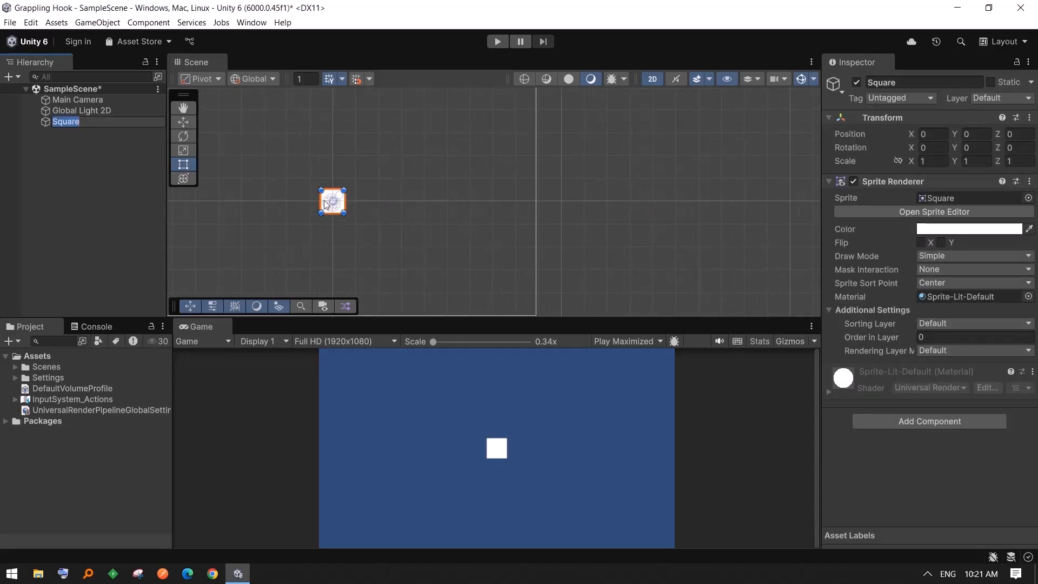
click(66, 143)
click(61, 121)
- Move the square straight down to the camera frame's lower edge, at about Y -4.68
key(w)
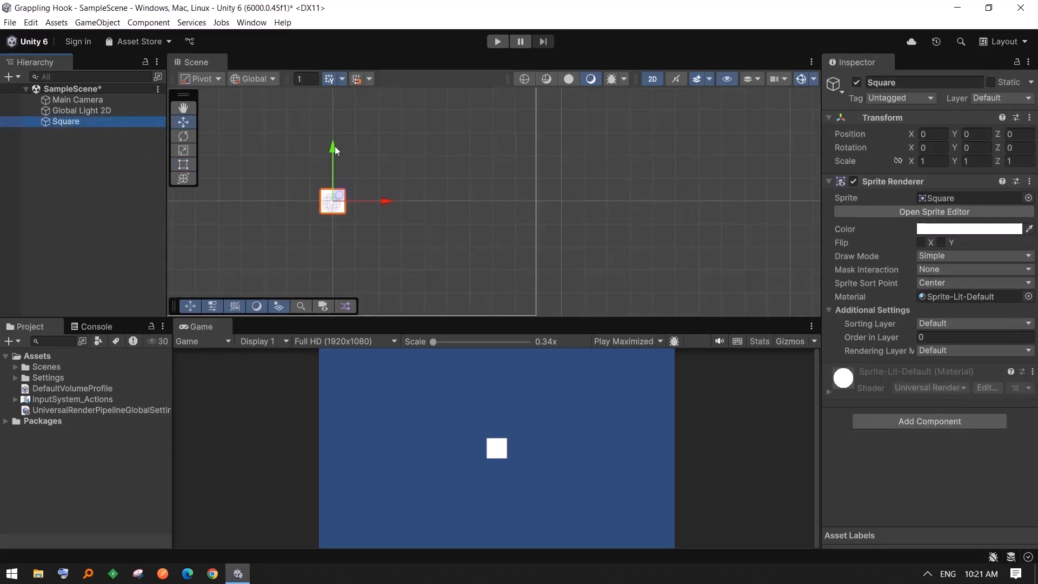
drag(336, 150, 338, 230)
scroll(448, 232, down, 3)
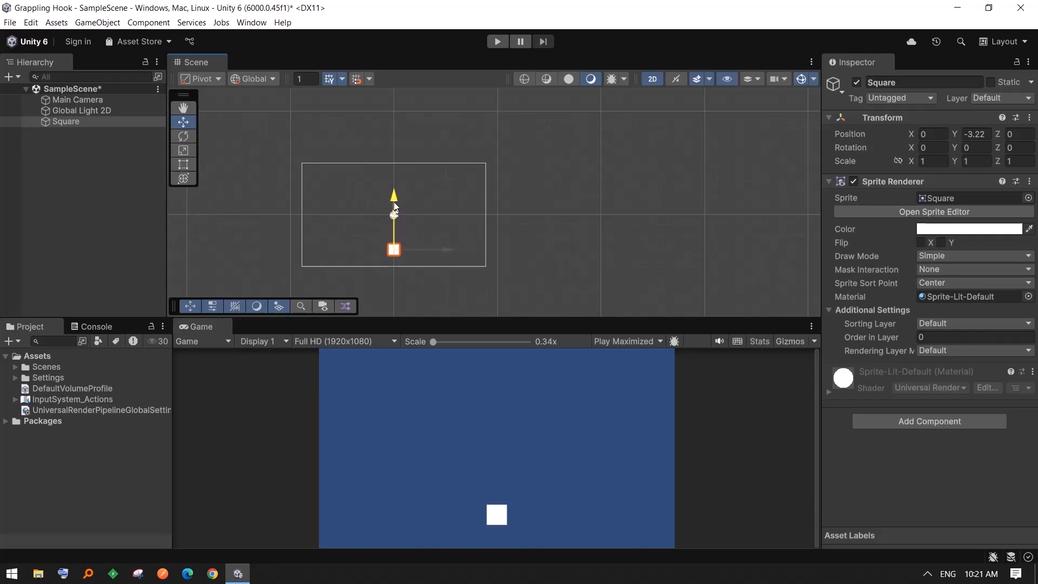
mouse_move(394, 206)
mouse_down()
mouse_move(388, 222)
mouse_move(384, 214)
mouse_up()
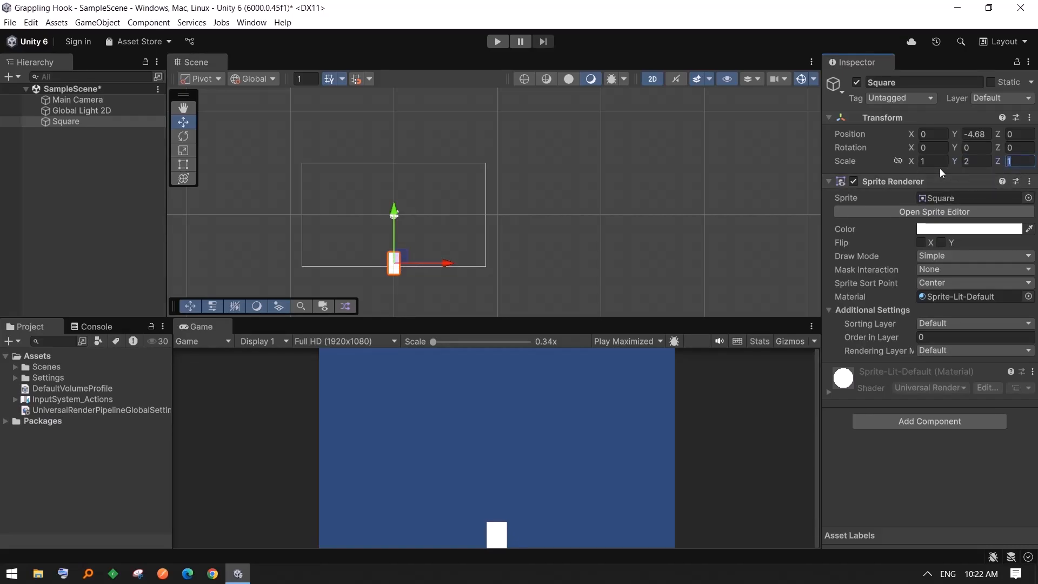
- Stretch the square into a long ground platform with a scale of X 100 and Y 2
text(0)
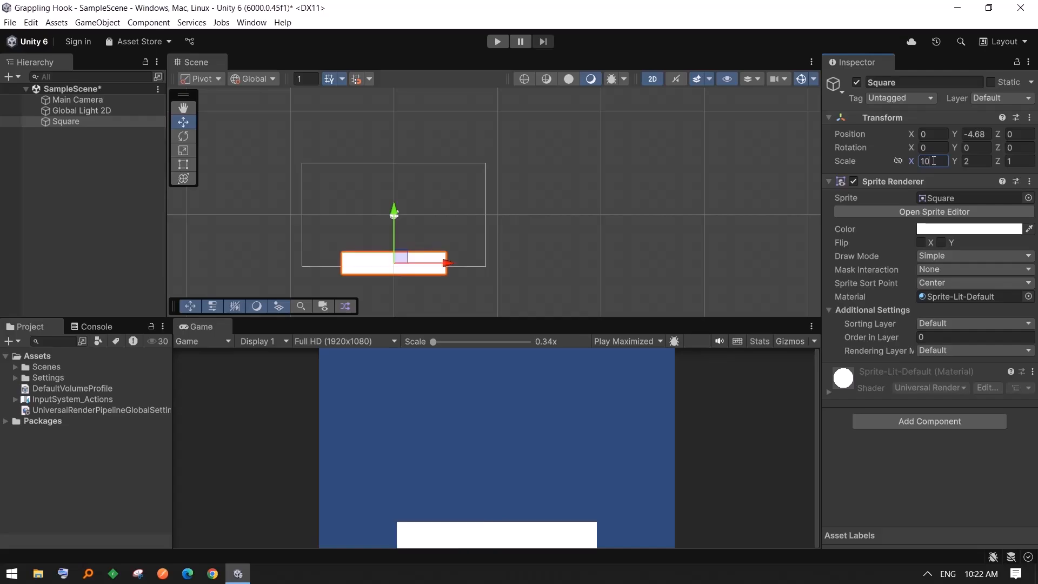
text(0)
scroll(638, 202, down, 5)
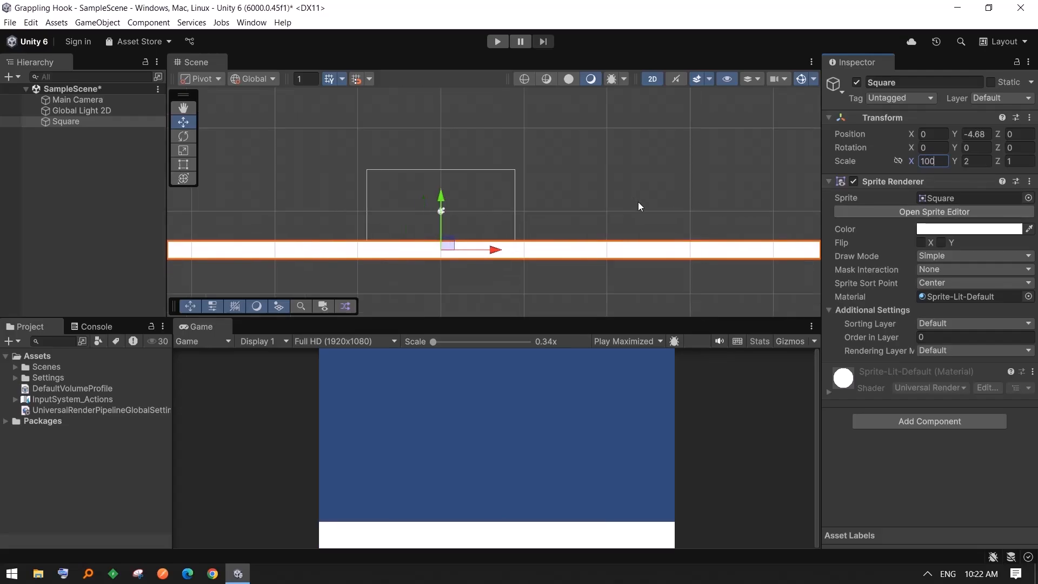
scroll(598, 252, up, 2)
click(86, 240)
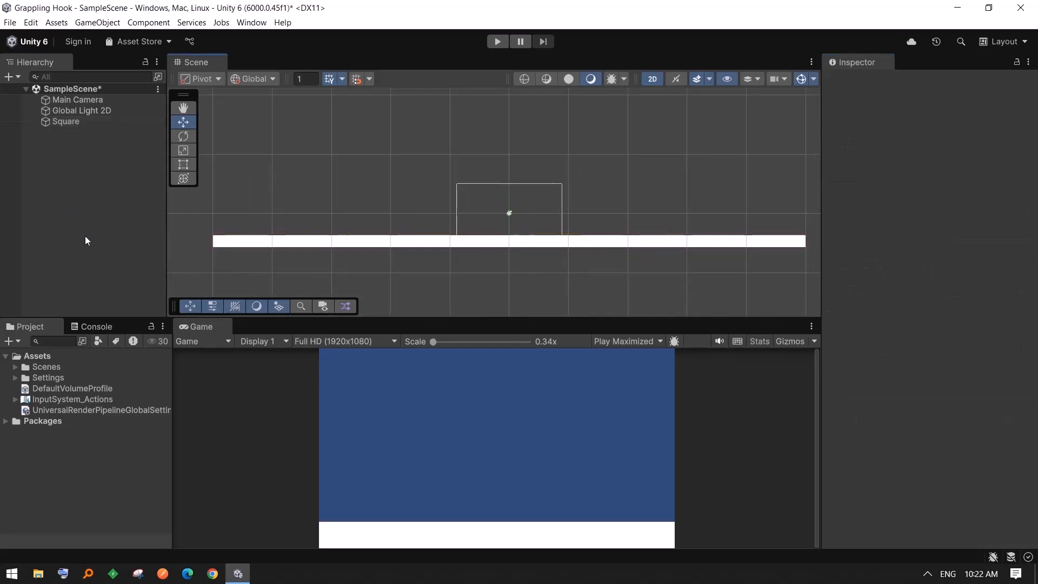
- Duplicate the ground platform and move the copy up to about Y 10.5
click(344, 238)
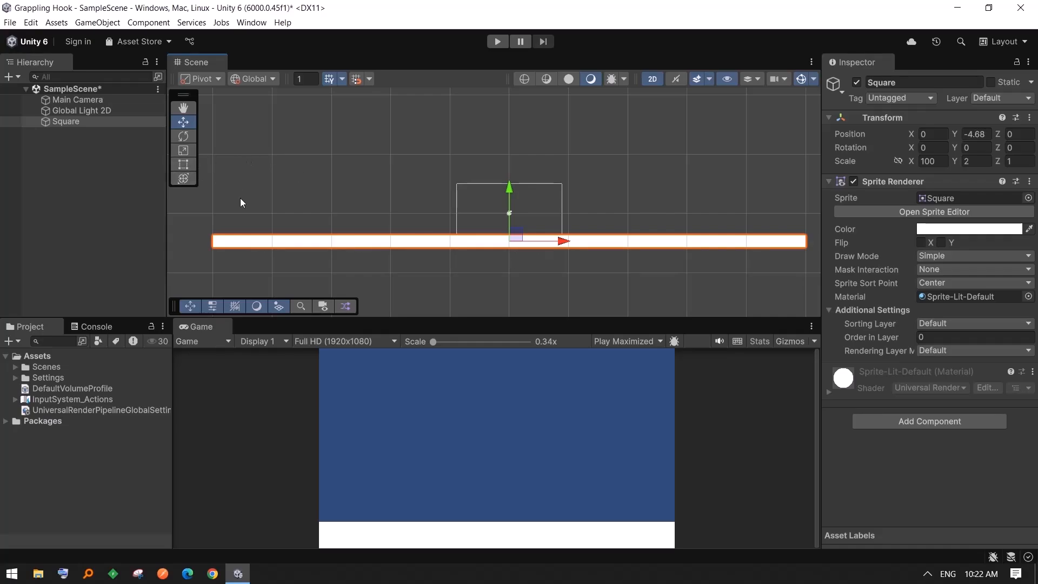
key(ctrl+d)
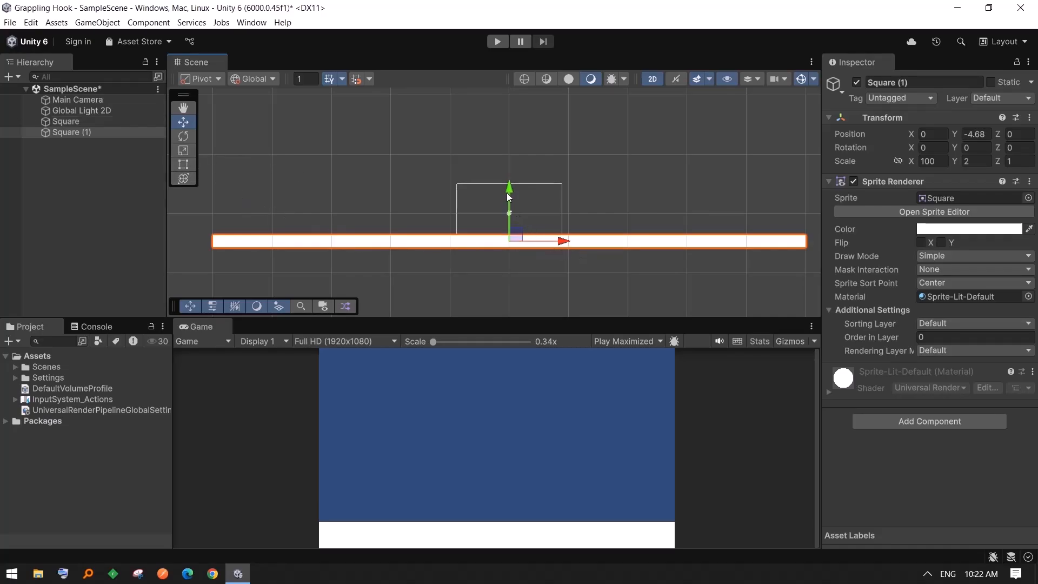
drag(507, 193, 514, 104)
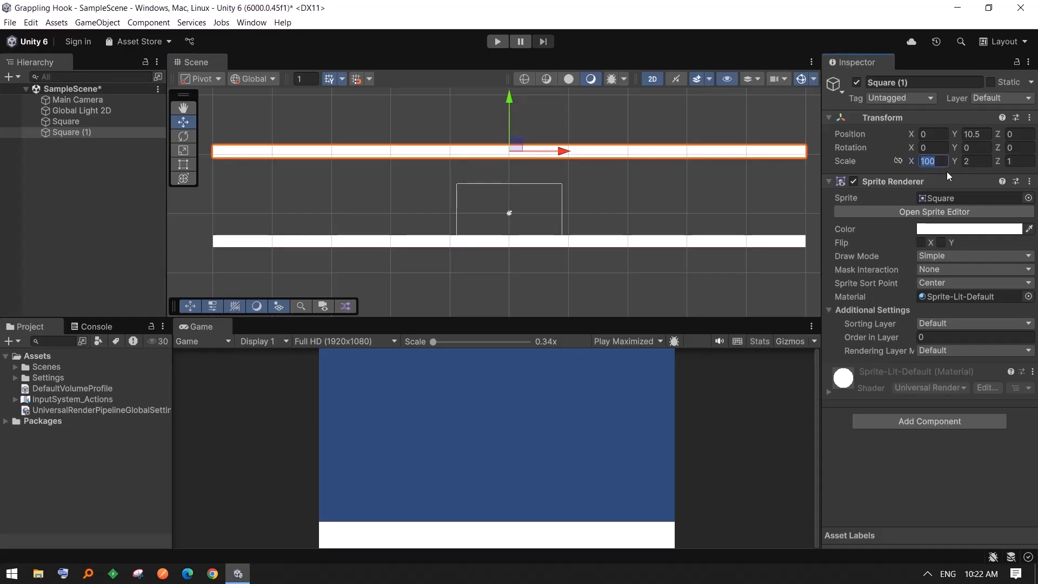
- Turn the duplicated platform into a vertical wall with a scale of X 2 and Y 40
text(2)
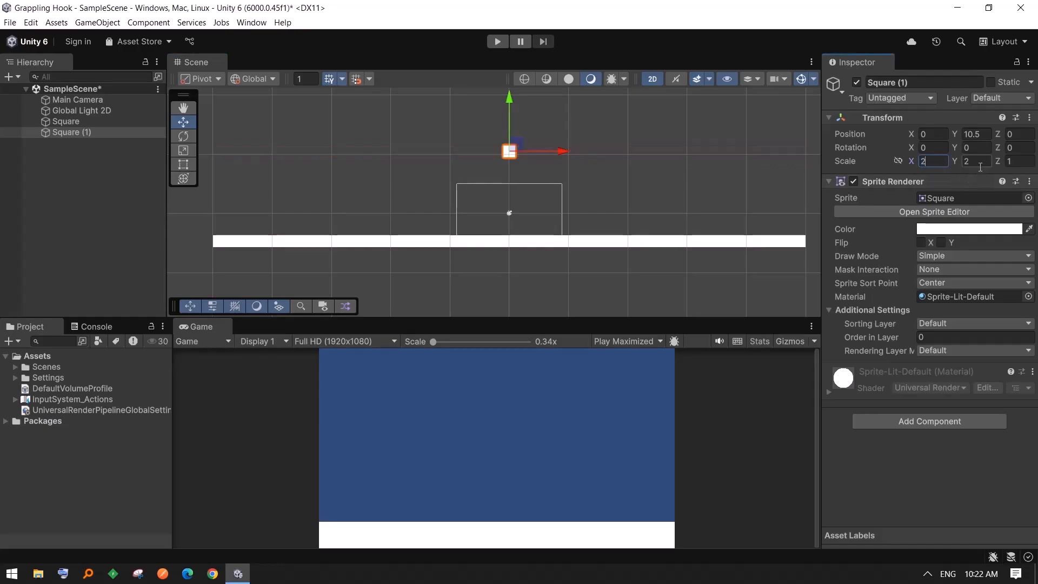
text(10)
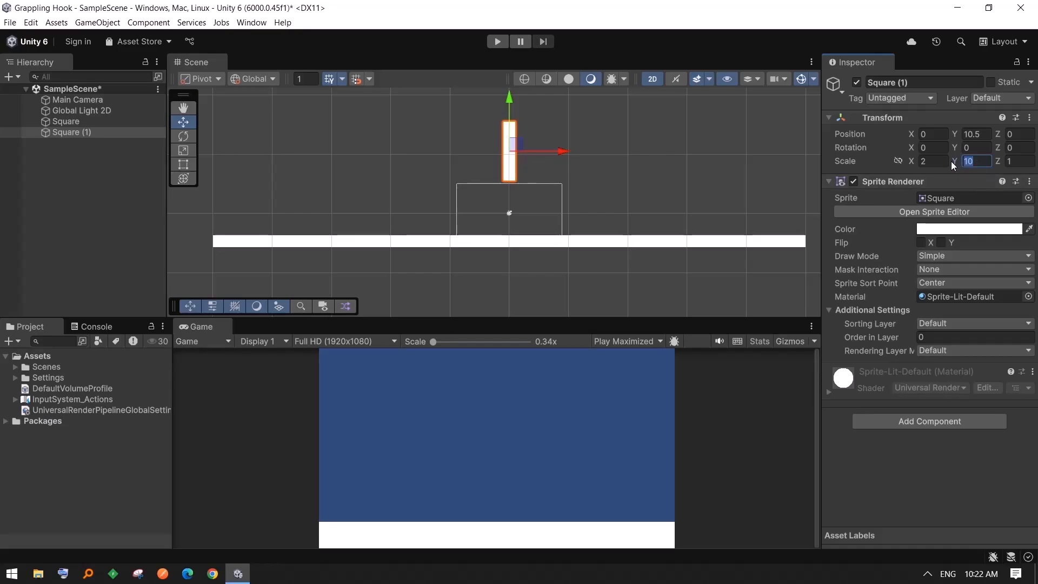
text(50)
scroll(538, 173, down, 4)
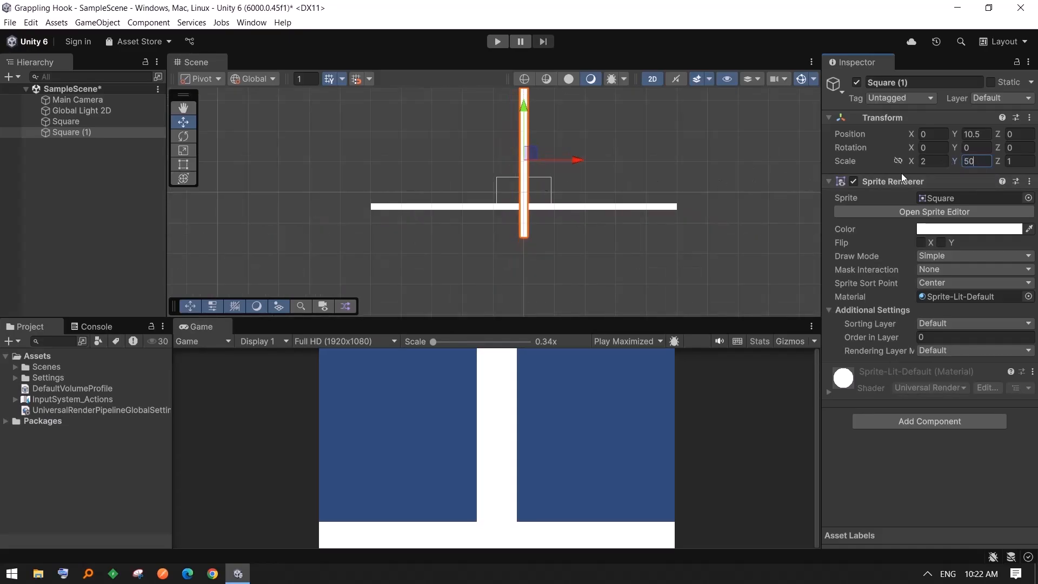
text(40)
- Move the wall to the ground platform's left end, at about X -51.2
drag(582, 161, 425, 149)
scroll(425, 149, up, 3)
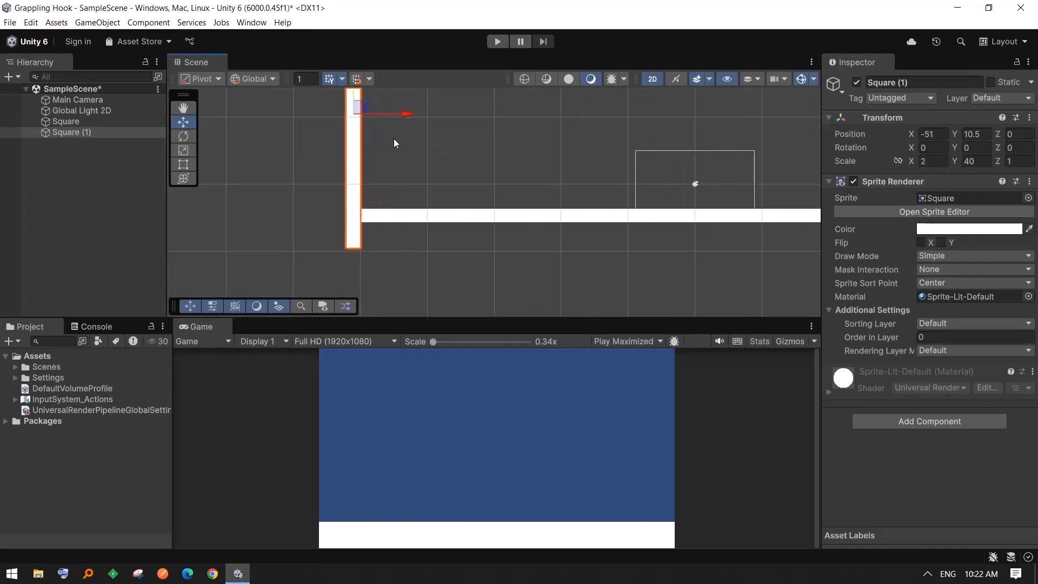
drag(401, 115, 400, 103)
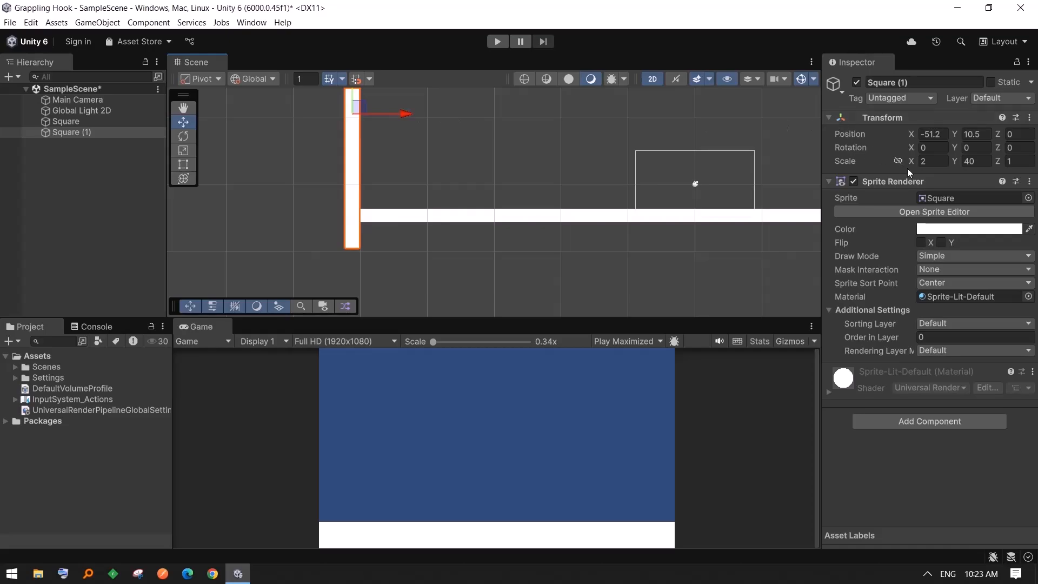
- Widen the wall to an X scale of about 13.59 and shift it left to about X -54.2
drag(913, 163, 151, 160)
click(152, 161)
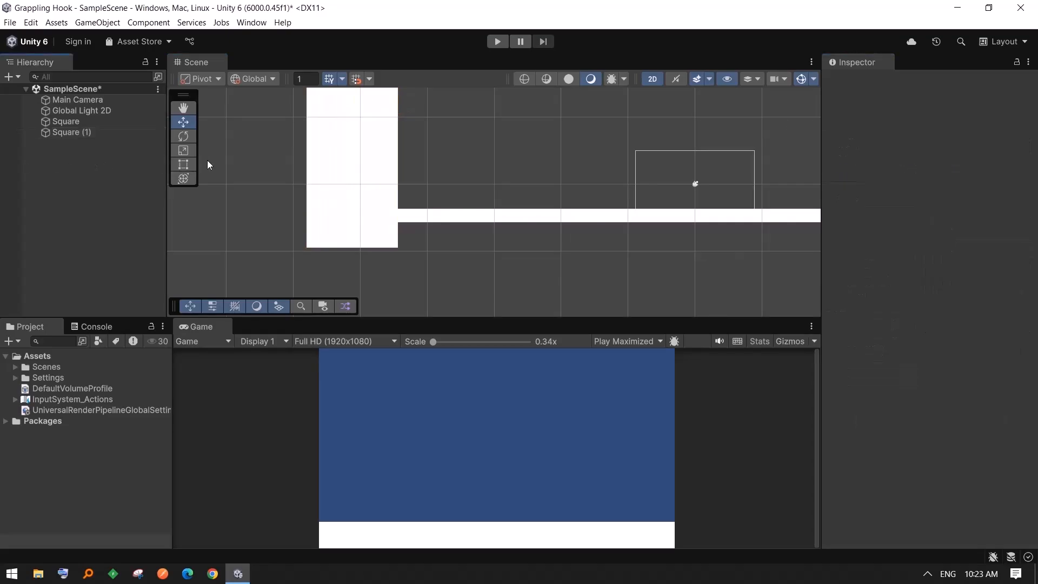
click(316, 179)
drag(413, 121, 383, 112)
- Raise the wall to about Y 14.1 so its base lines up with the ground platform
scroll(384, 171, down, 1)
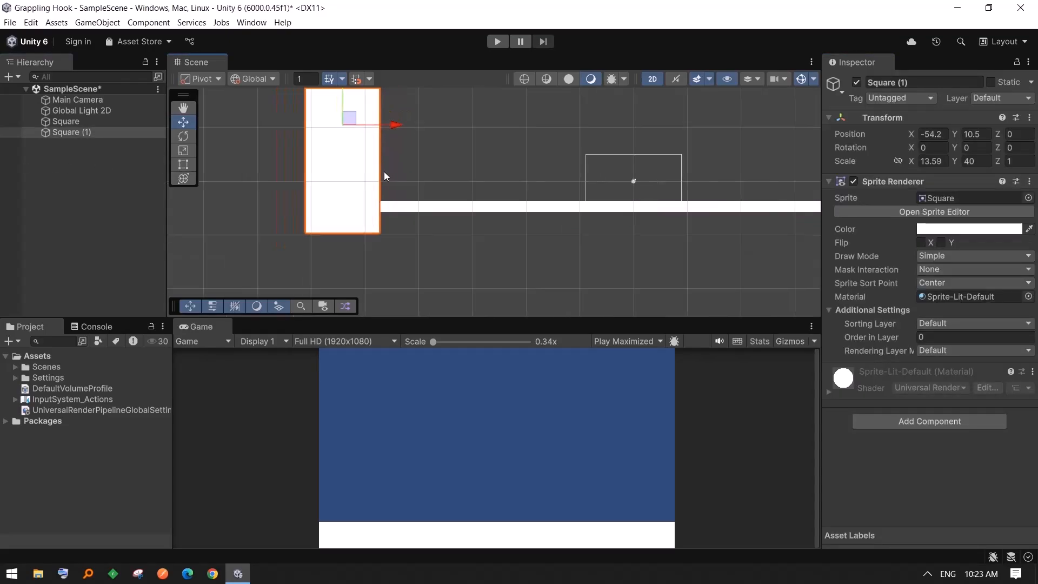
scroll(384, 172, down, 8)
middle_drag(462, 167, 486, 230)
drag(394, 163, 396, 154)
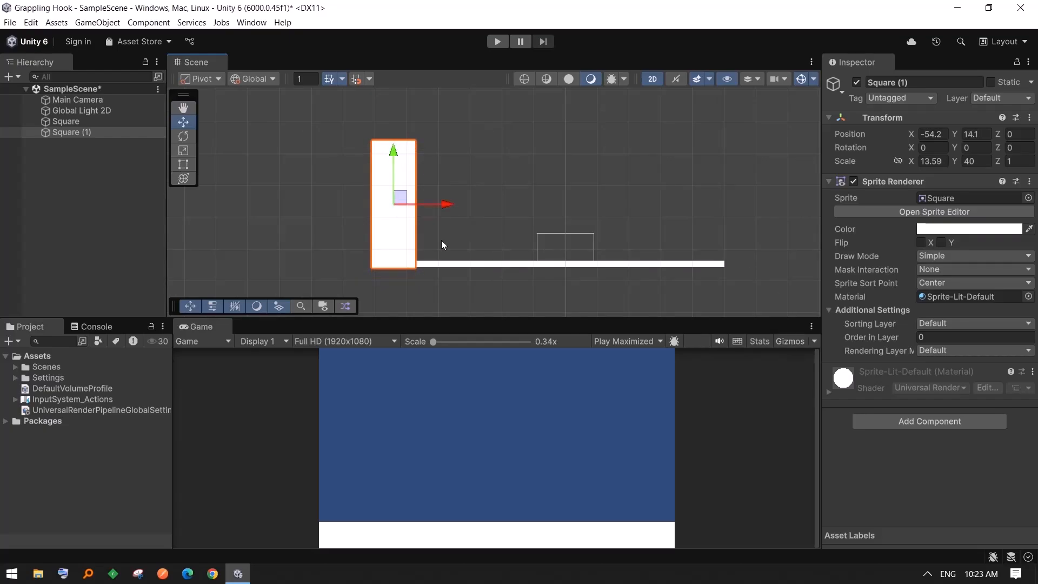
- Shift the wall further left to about X -57.32 to clear the ground platform's left end
scroll(439, 254, up, 4)
drag(354, 237, 303, 225)
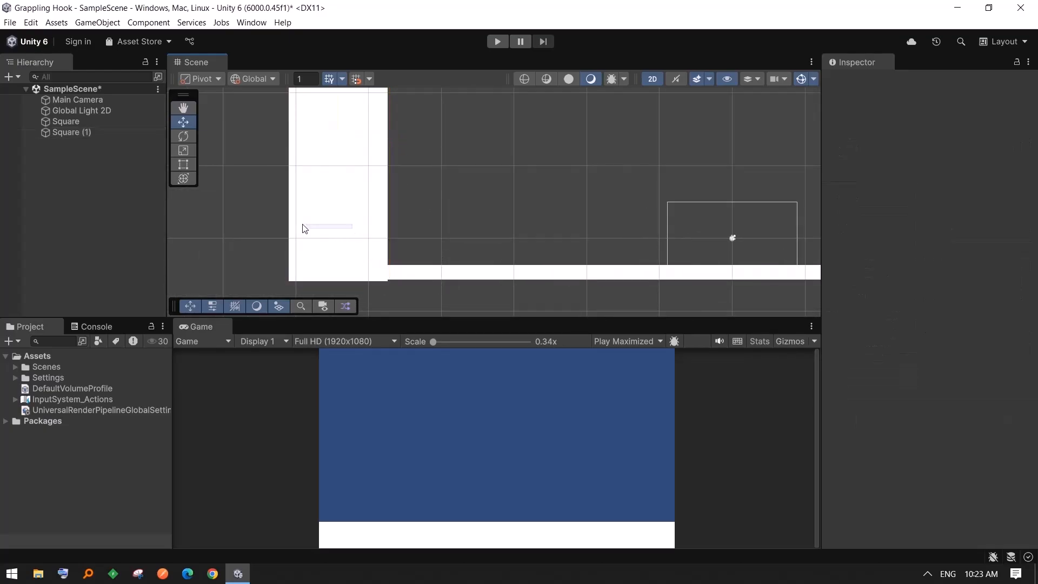
click(330, 205)
drag(391, 136, 368, 137)
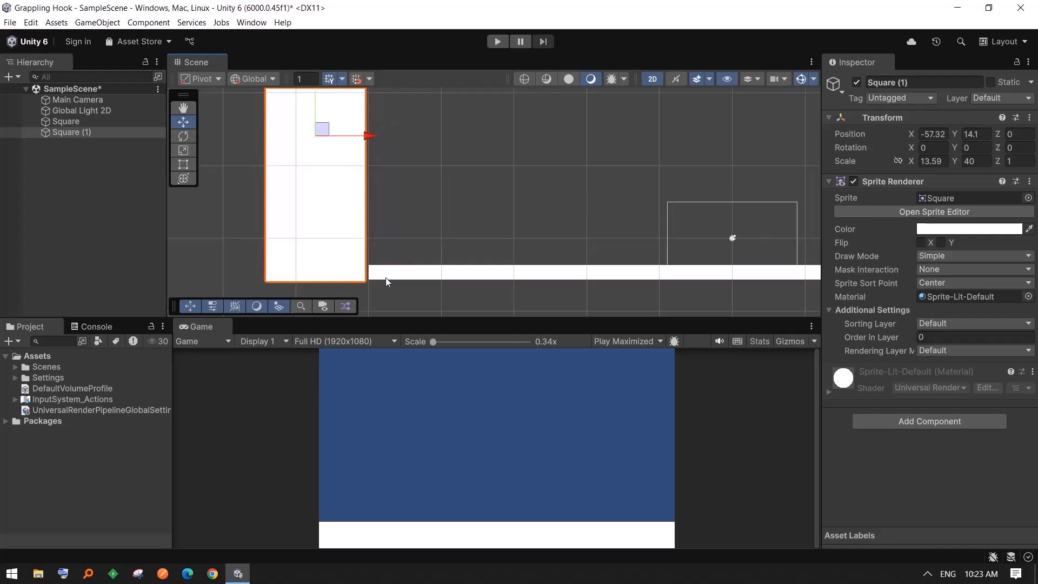
- Snap the left wall's lower corner onto the ground platform's left end, at about X -56.79, Y 14.32
drag(373, 278, 376, 277)
scroll(506, 249, down, 3)
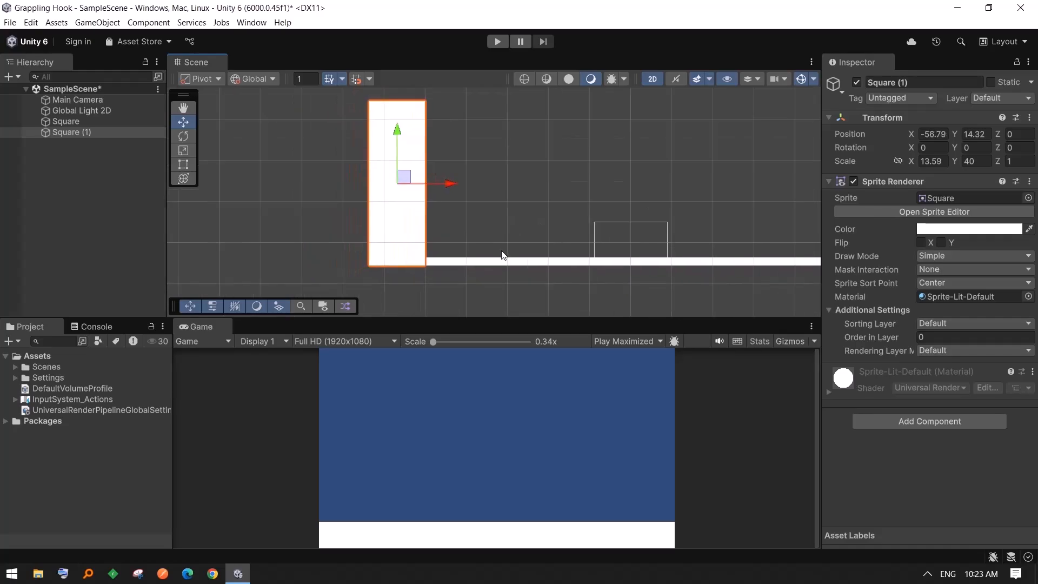
scroll(602, 245, down, 1)
- Duplicate the left wall and move the copy to the ground platform's right end, at about X 57.8
middle_drag(593, 245, 454, 256)
click(329, 194)
click(281, 196)
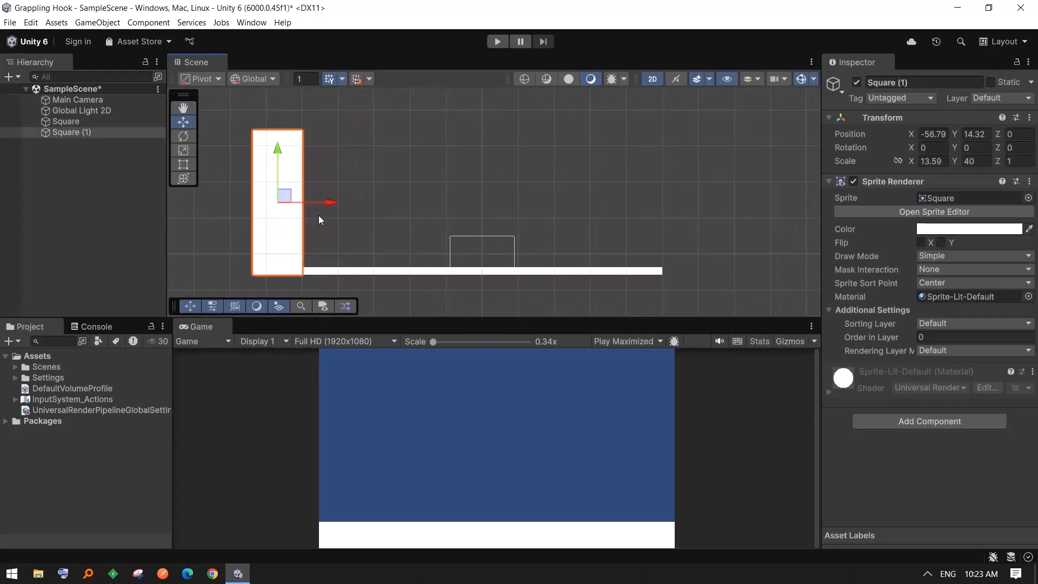
key(ctrl+d)
drag(346, 202, 749, 218)
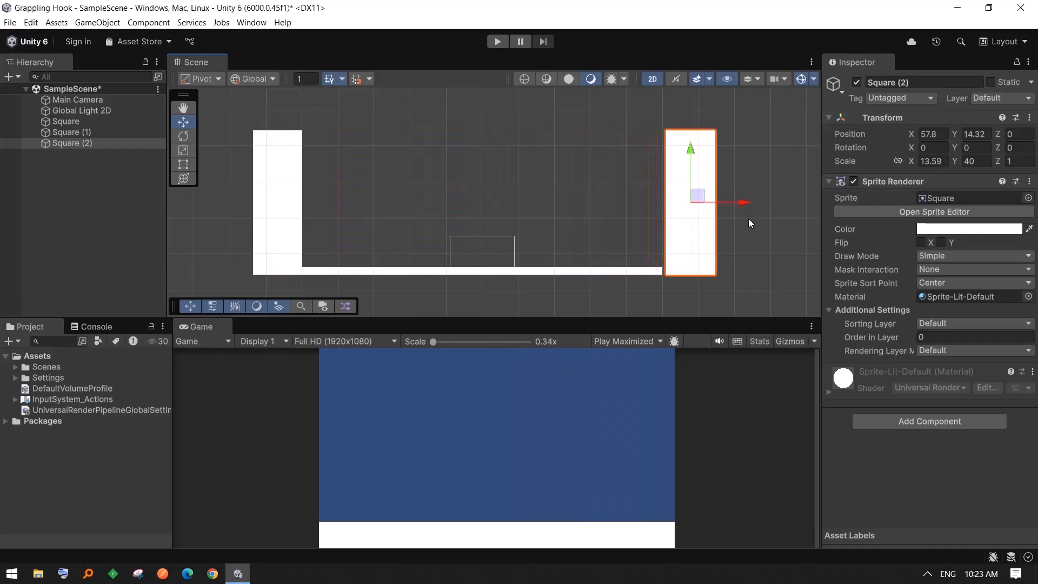
- Snap the right wall's lower corner onto the ground platform's right end, at about X 56.795
scroll(746, 265, up, 3)
scroll(712, 293, up, 2)
key(v)
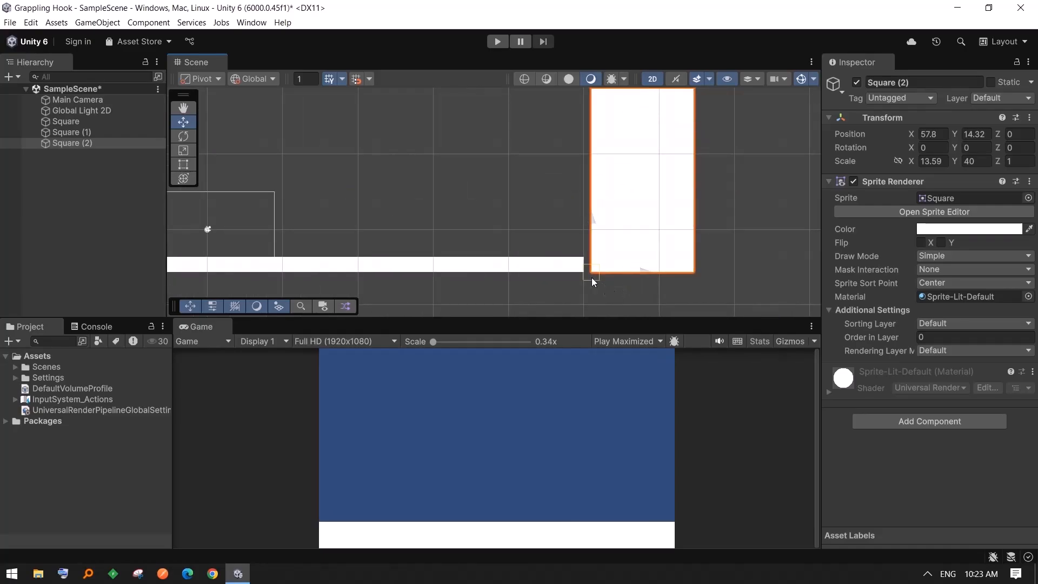
drag(593, 281, 552, 262)
scroll(551, 262, down, 5)
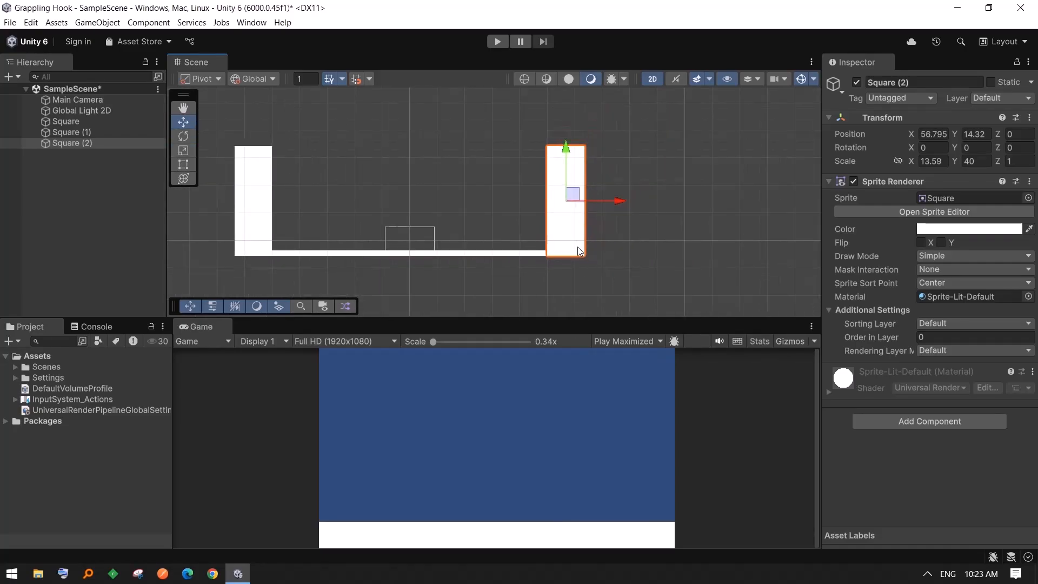
- Shift the right wall well beyond the ground platform, and set the ground's scale to X 150 and Y 6
drag(620, 205, 718, 204)
click(544, 255)
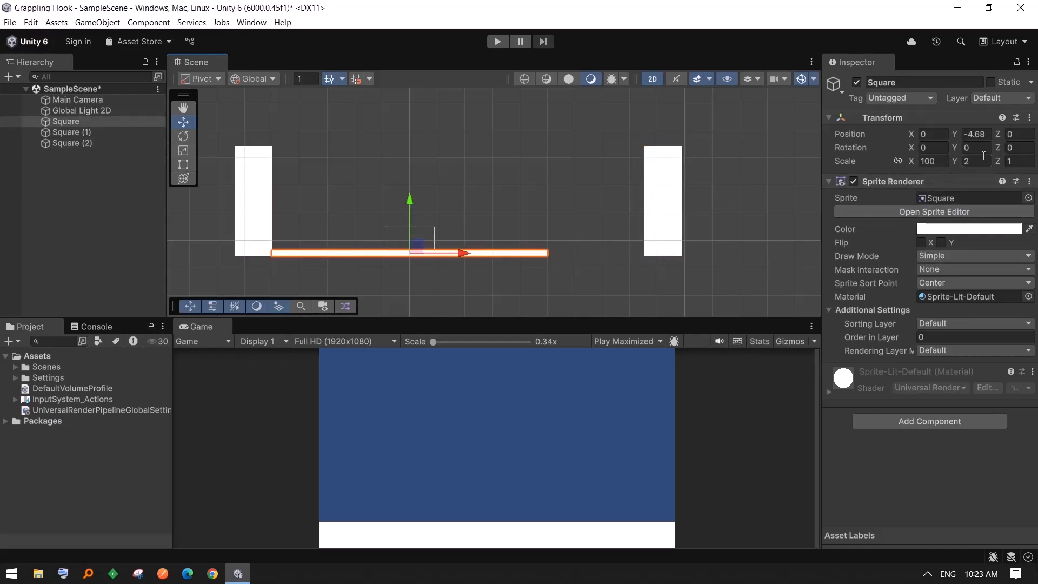
text(6)
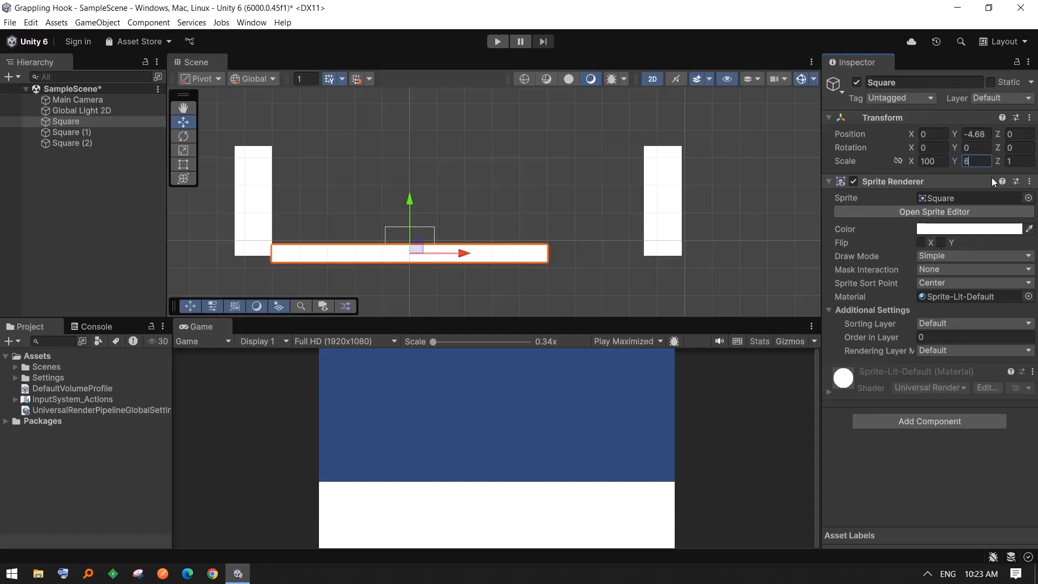
scroll(468, 249, up, 3)
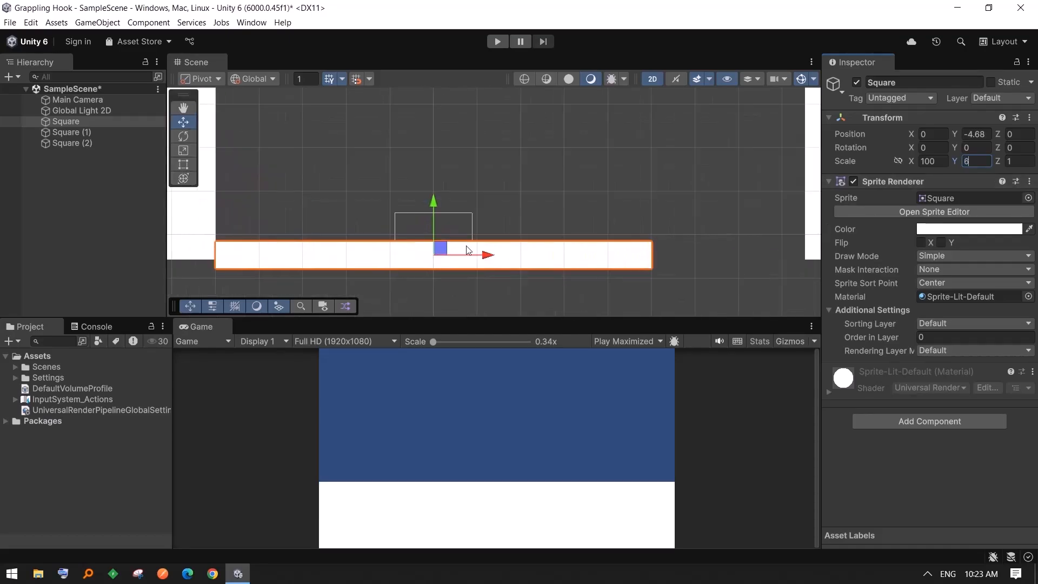
text(150)
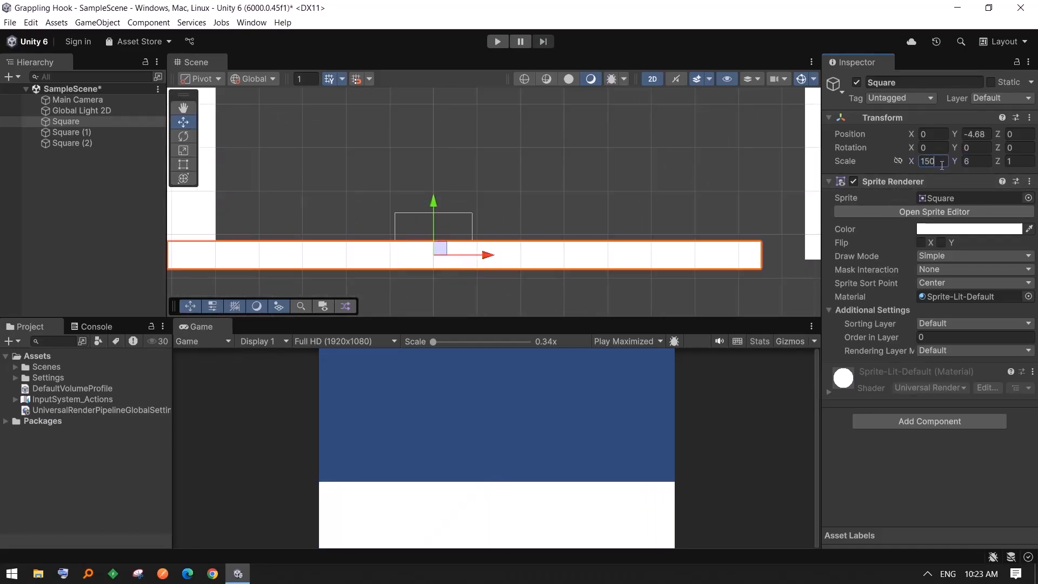
- Try shifting the ground platform right to about X 21.7, and reset its X position to 0
scroll(712, 180, down, 3)
drag(552, 244, 608, 249)
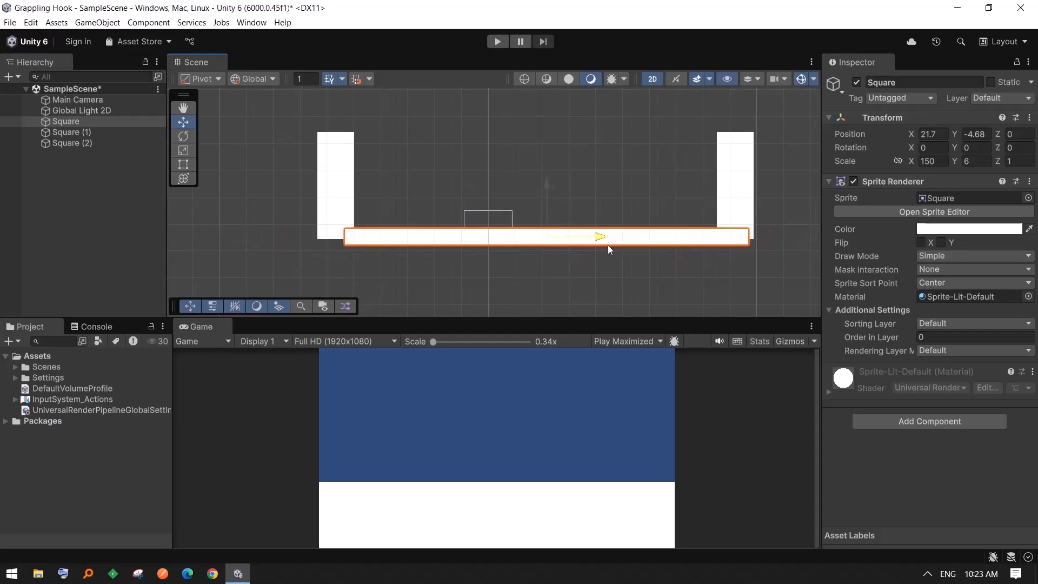
click(941, 134)
text(0)
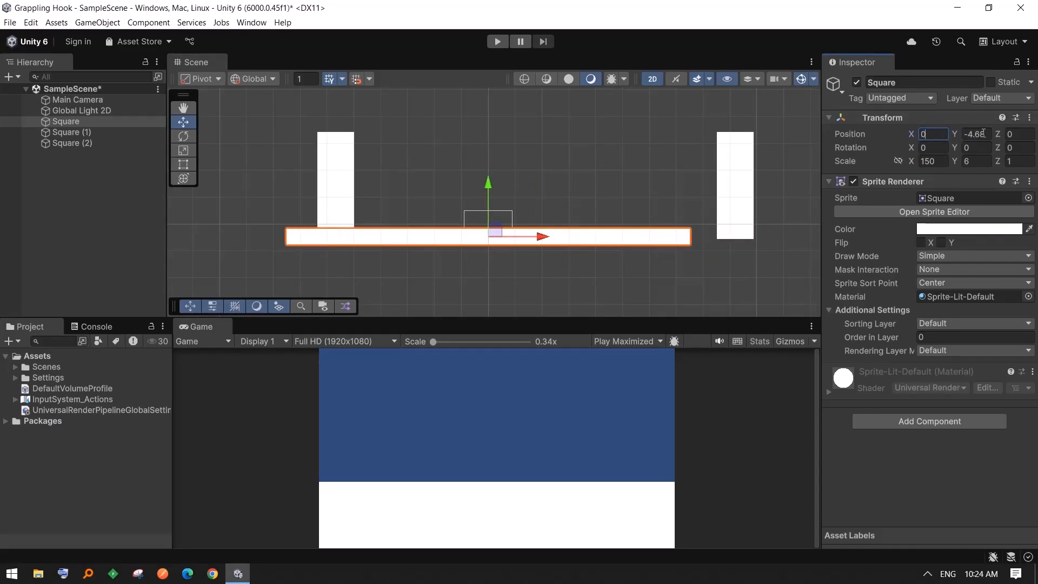
- Snap both side walls onto the widened ground's ends, placing the right wall at about X 81.795, Y 12.32
click(339, 214)
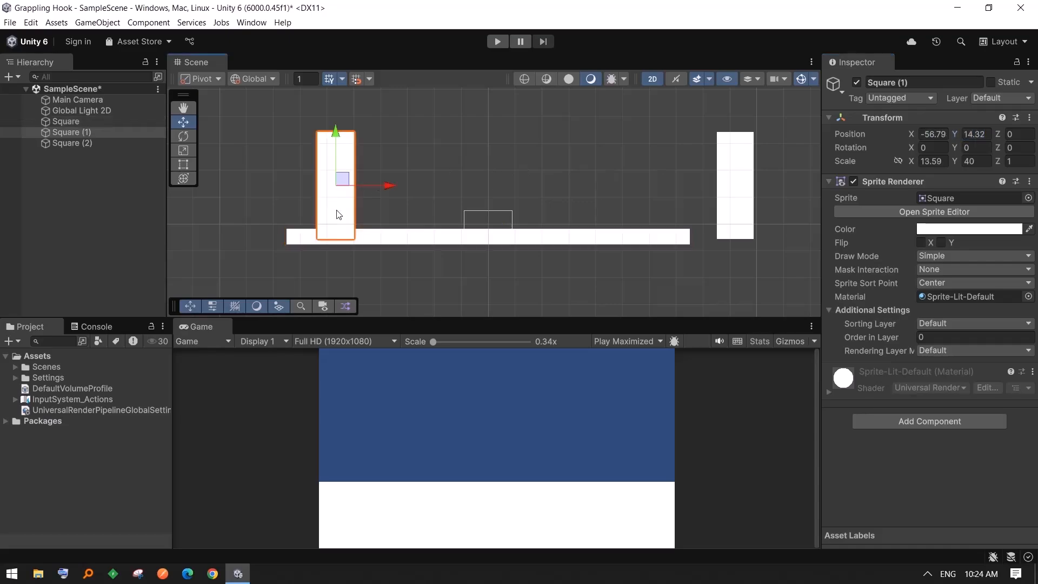
drag(388, 190, 282, 246)
click(689, 215)
click(725, 227)
drag(738, 239, 710, 244)
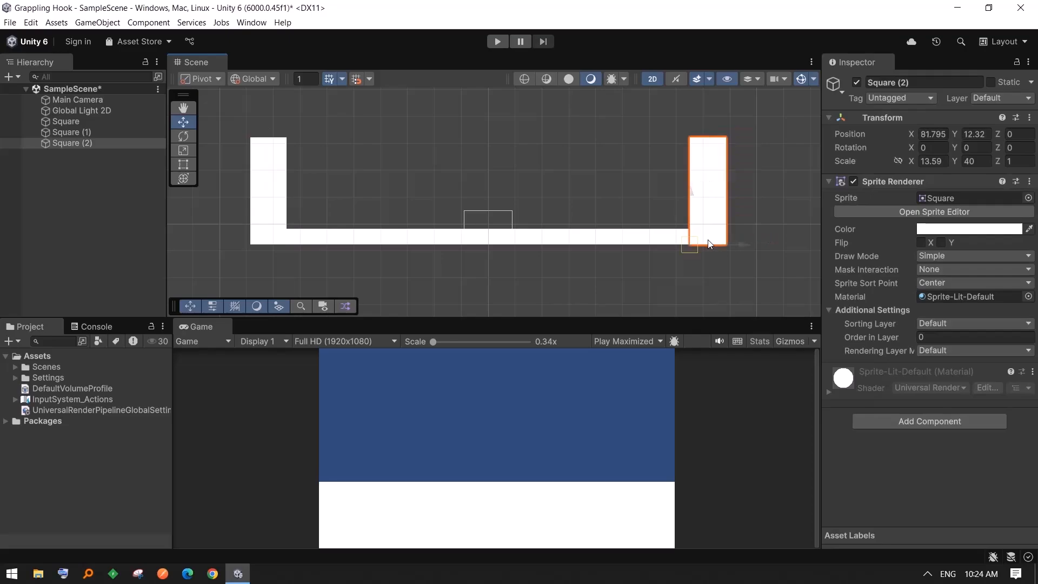
- Select the ground and both walls and lower them together until the ground is at about Y -6.9
drag(764, 132, 265, 246)
drag(491, 174, 491, 177)
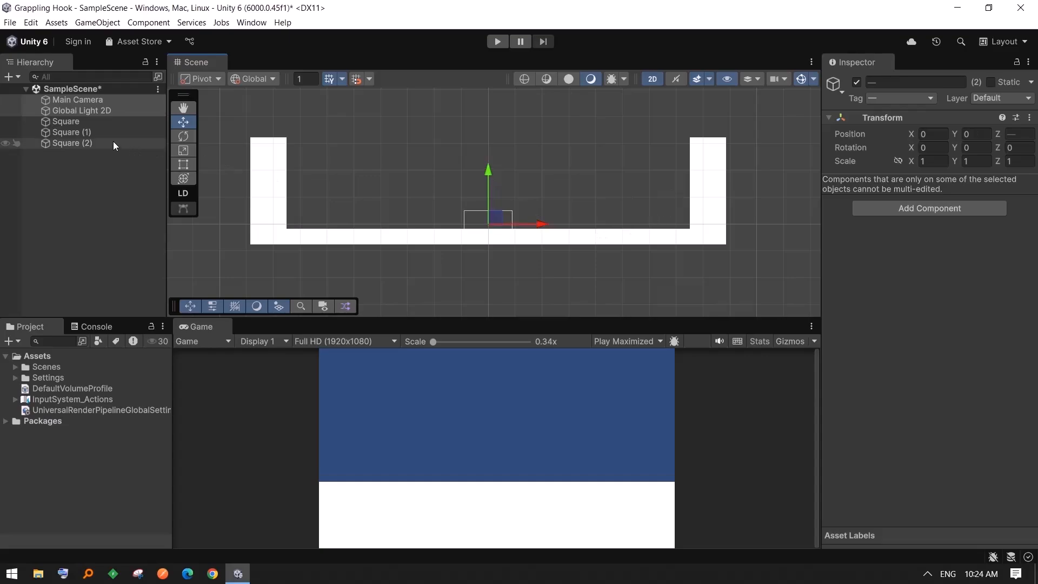
click(65, 122)
shift+click(71, 143)
drag(709, 142, 710, 149)
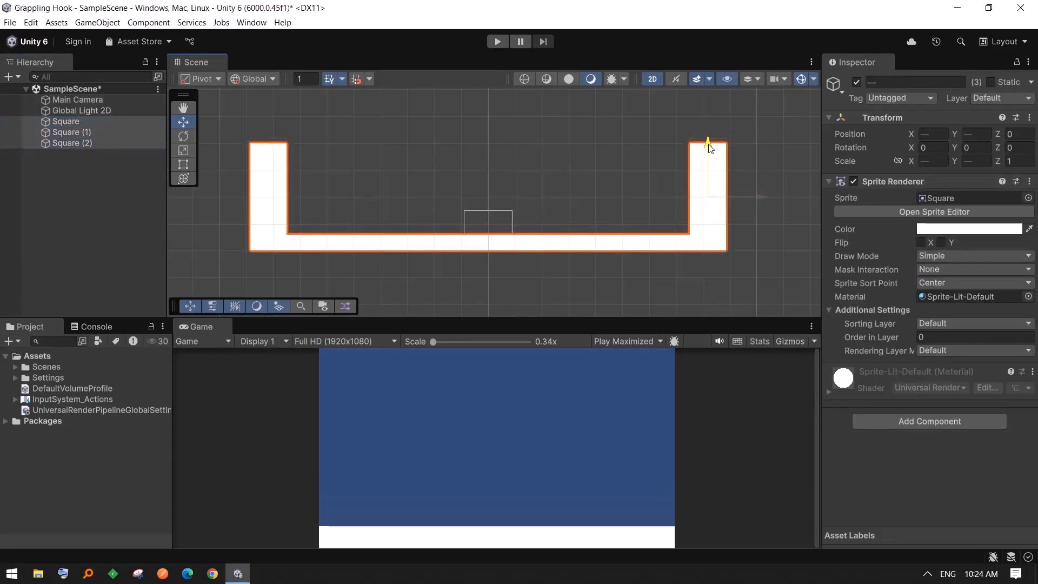
- Examine the ground and side walls and how they enclose the level around the camera frame
click(574, 170)
click(625, 242)
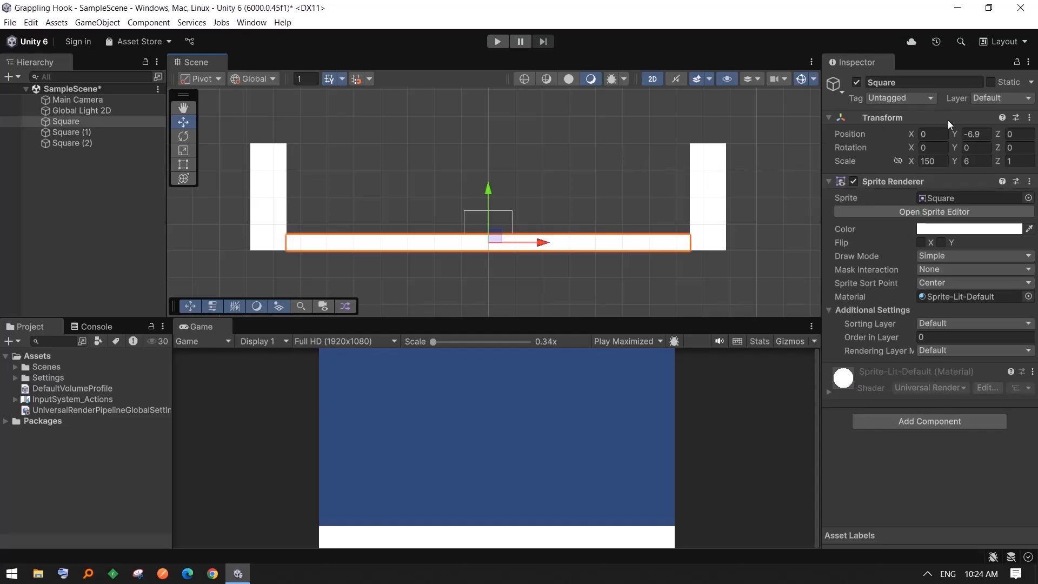
click(629, 199)
click(719, 181)
click(568, 151)
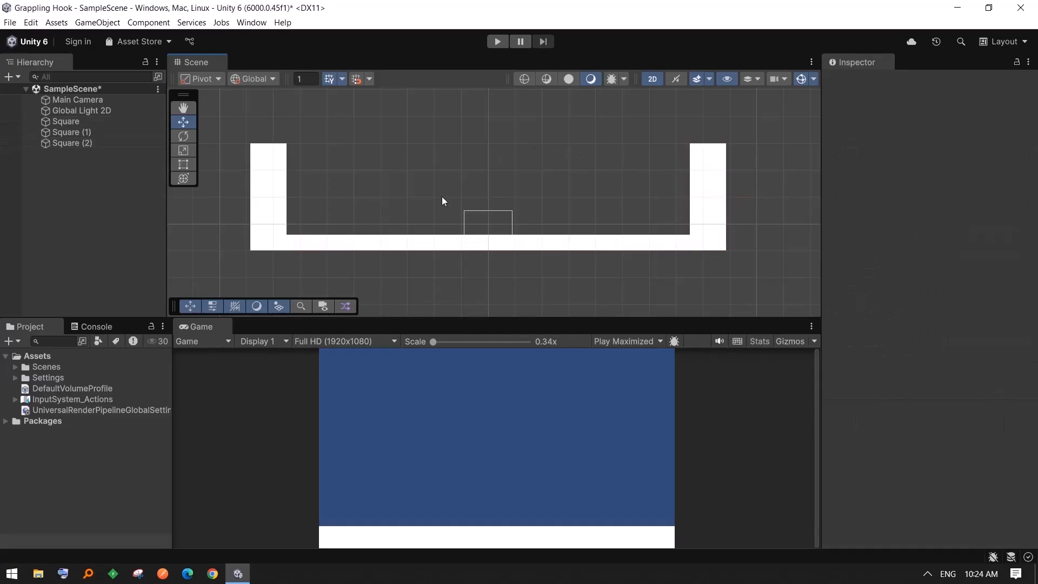
scroll(583, 187, up, 5)
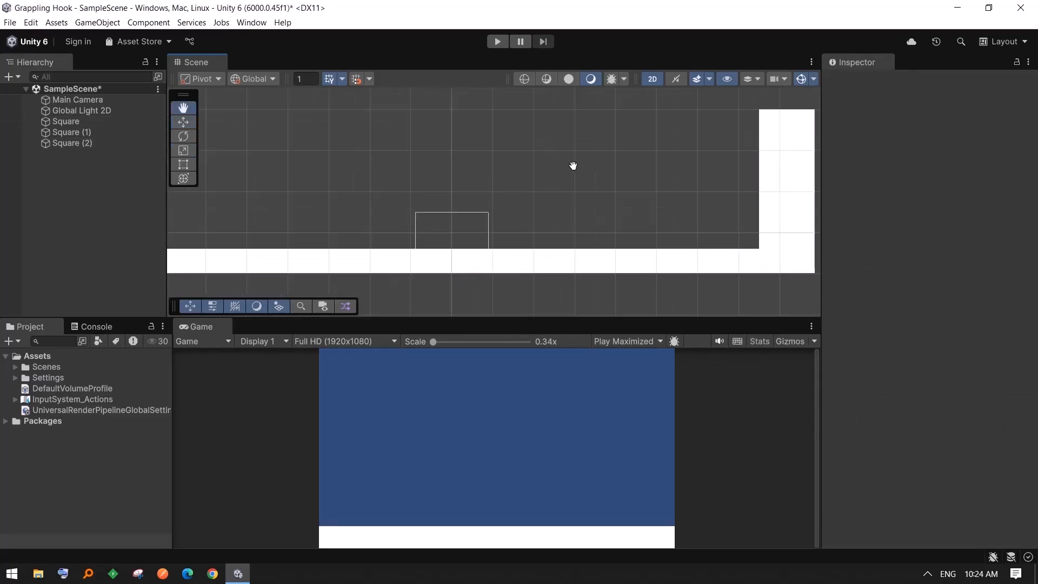
scroll(547, 194, up, 2)
scroll(663, 196, down, 4)
middle_drag(554, 185, 678, 175)
scroll(652, 208, down, 2)
scroll(524, 255, down, 2)
middle_drag(799, 220, 647, 204)
scroll(682, 195, down, 1)
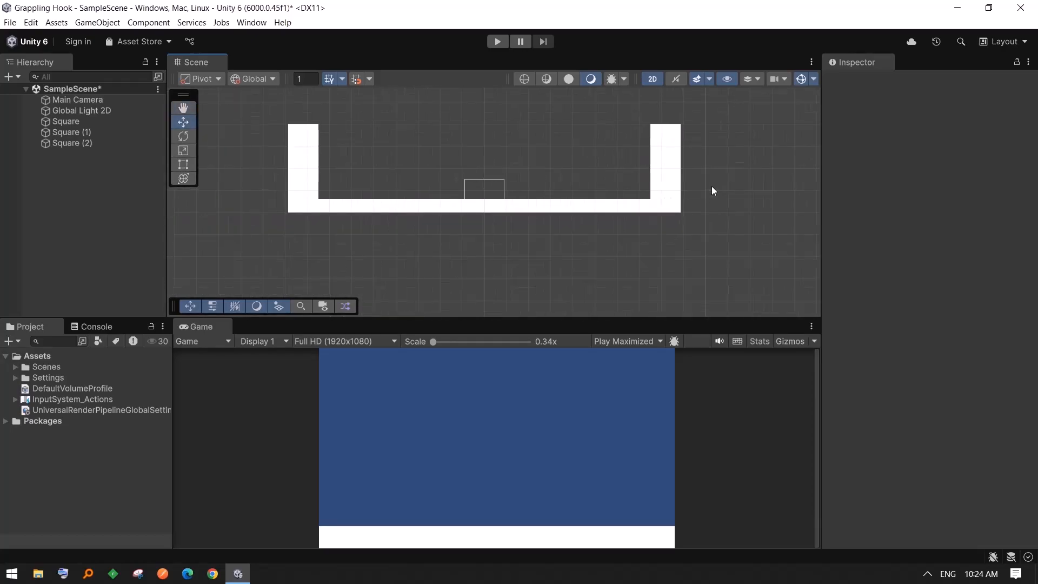
- Move the ground and both walls right together until the left wall borders the camera frame's left edge
drag(744, 168, 270, 242)
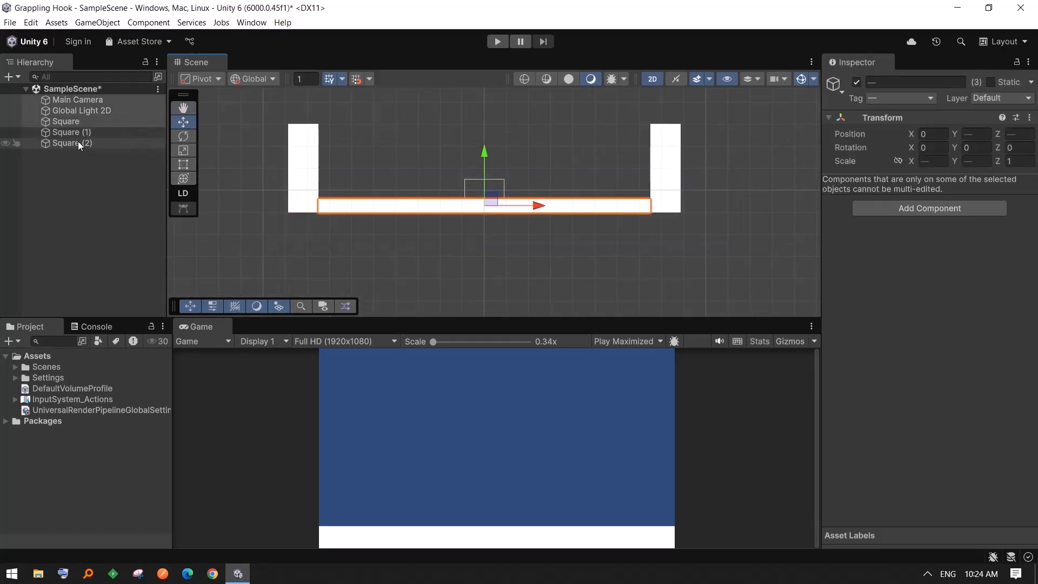
shift+click(69, 144)
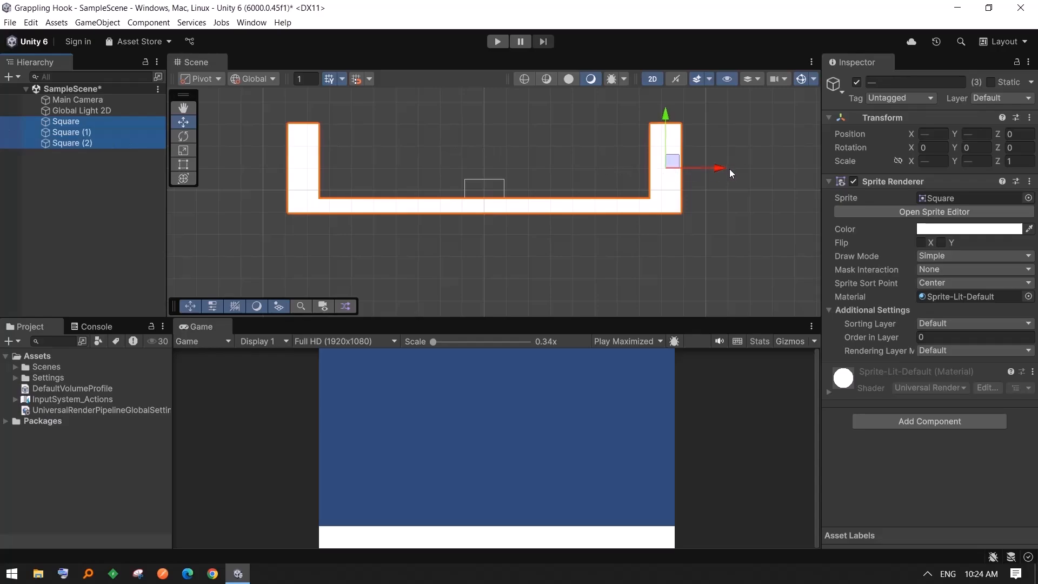
drag(729, 168, 871, 172)
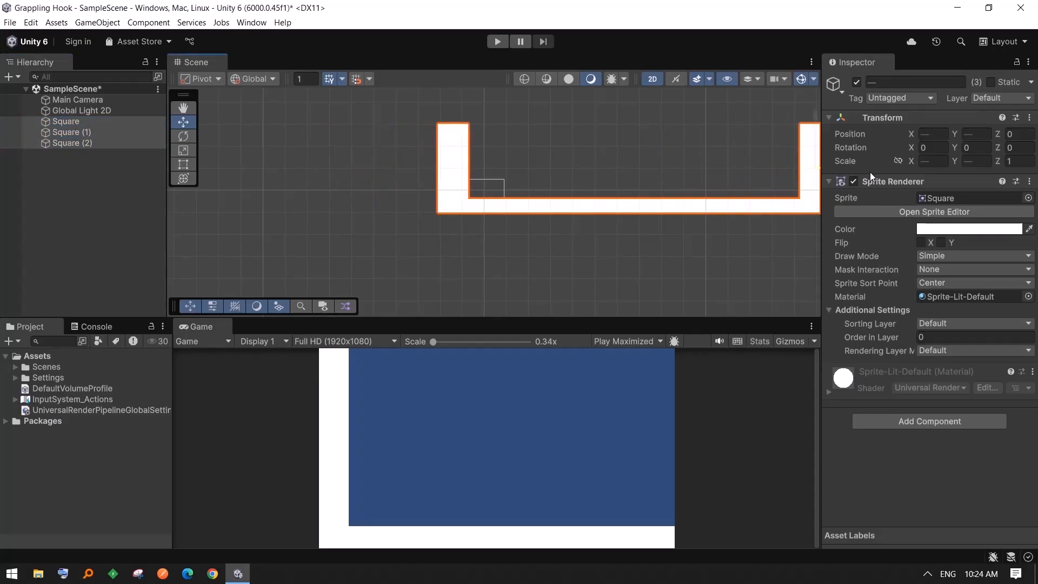
scroll(719, 238, down, 3)
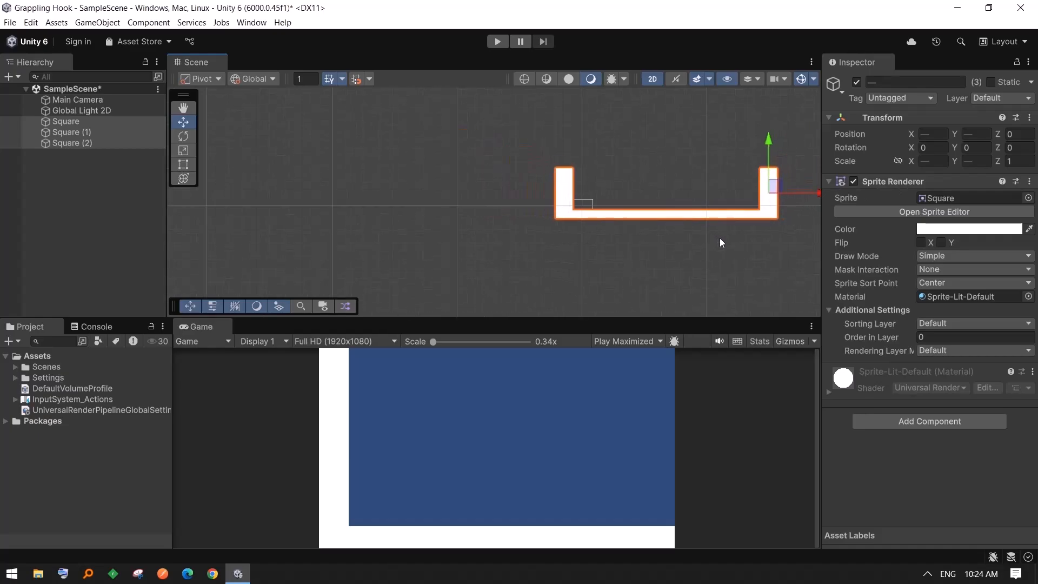
click(734, 254)
- Add a new 2D square sprite to the scene for a platform
scroll(489, 230, up, 5)
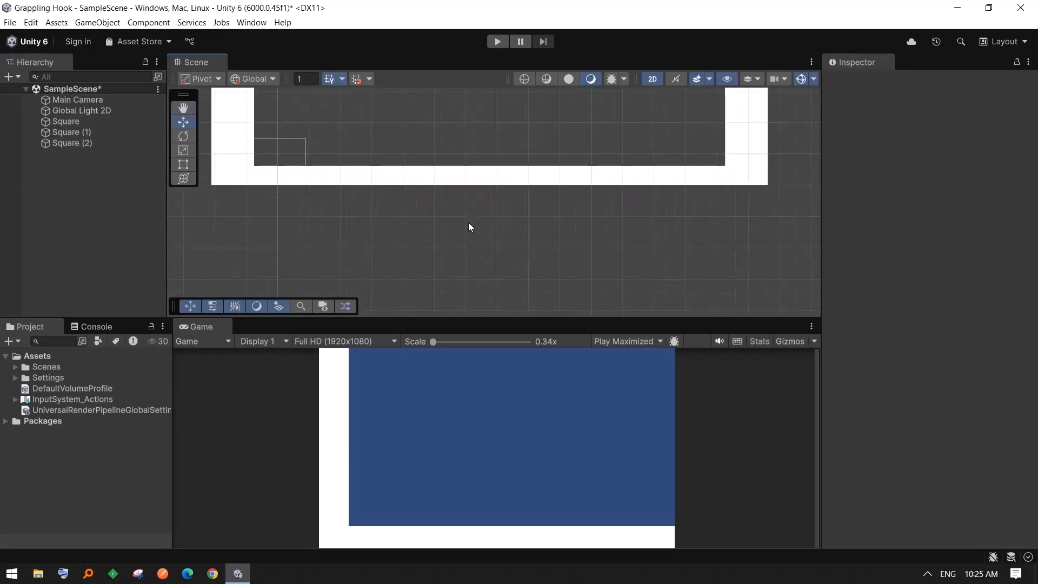
middle_drag(468, 226, 447, 283)
right_click(105, 186)
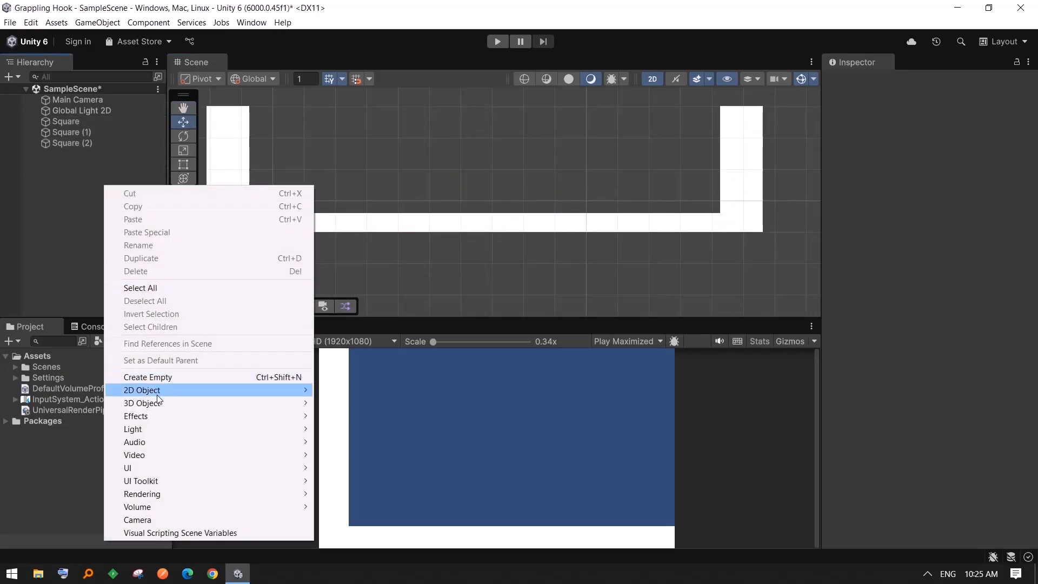
mouse_move(284, 391)
mouse_move(411, 400)
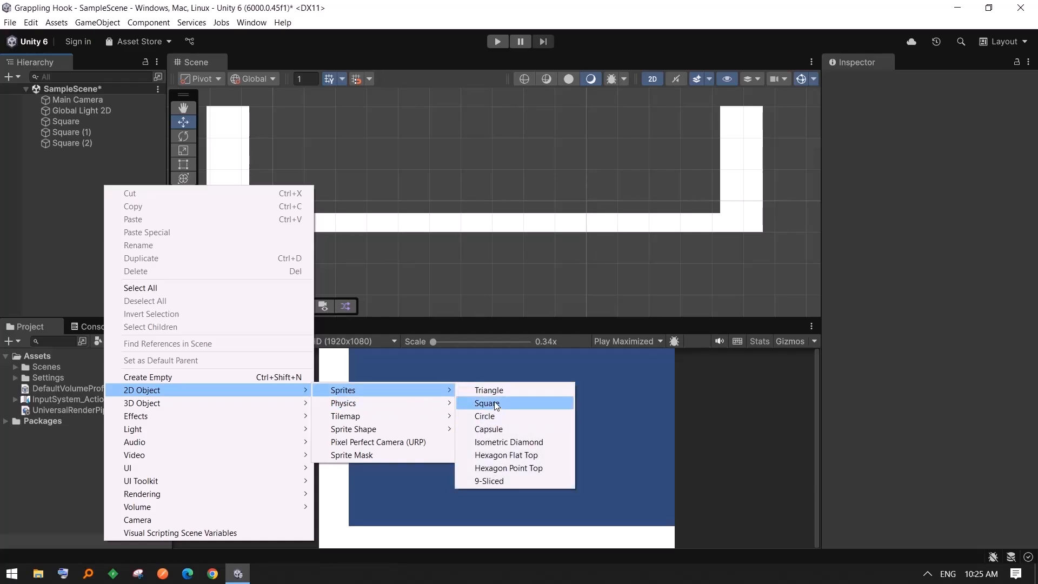
click(494, 403)
- Set the new square's scale to X 20 and Y 3
scroll(543, 193, up, 4)
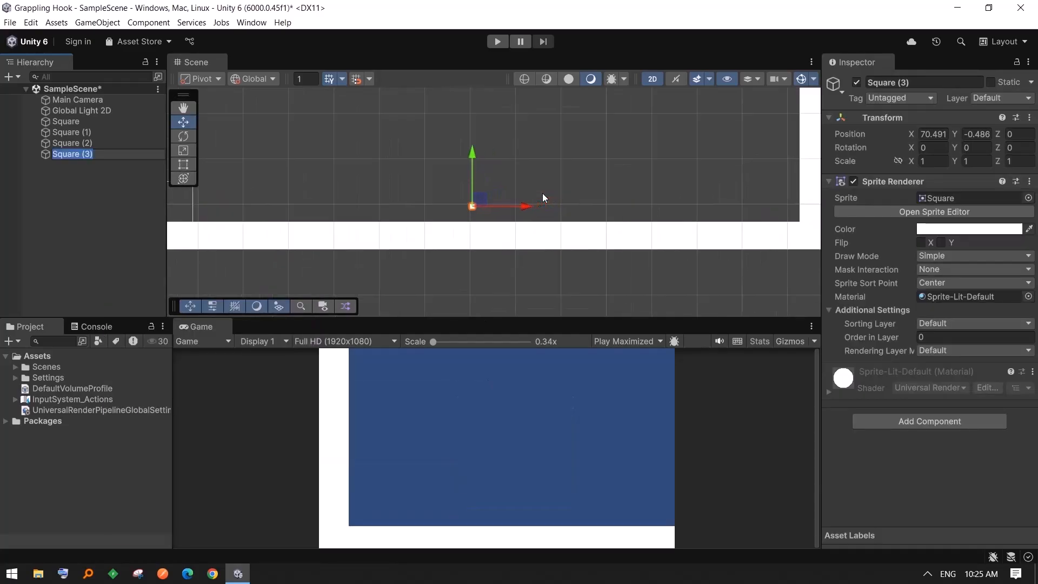
click(986, 164)
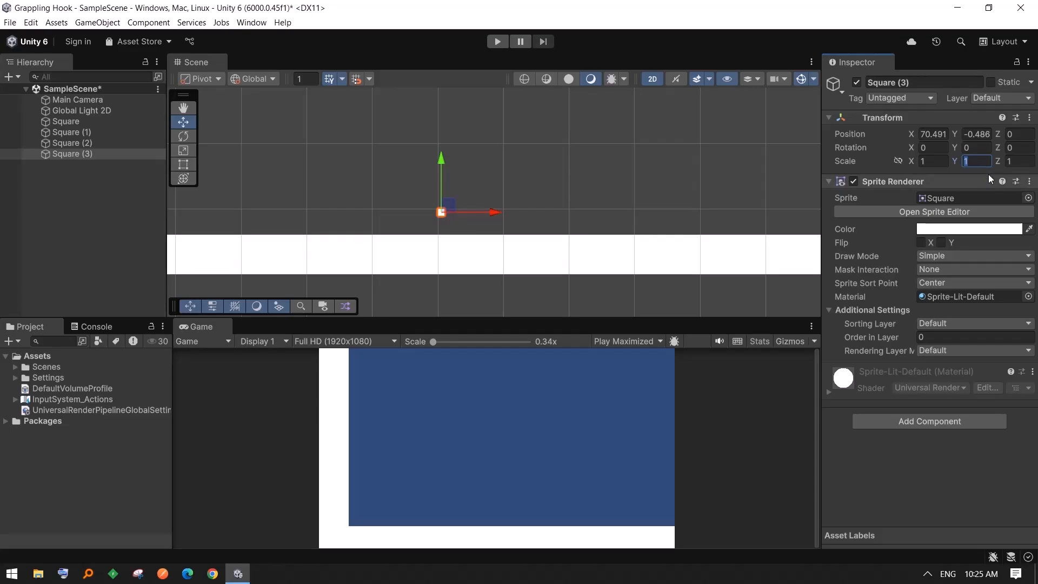
click(935, 162)
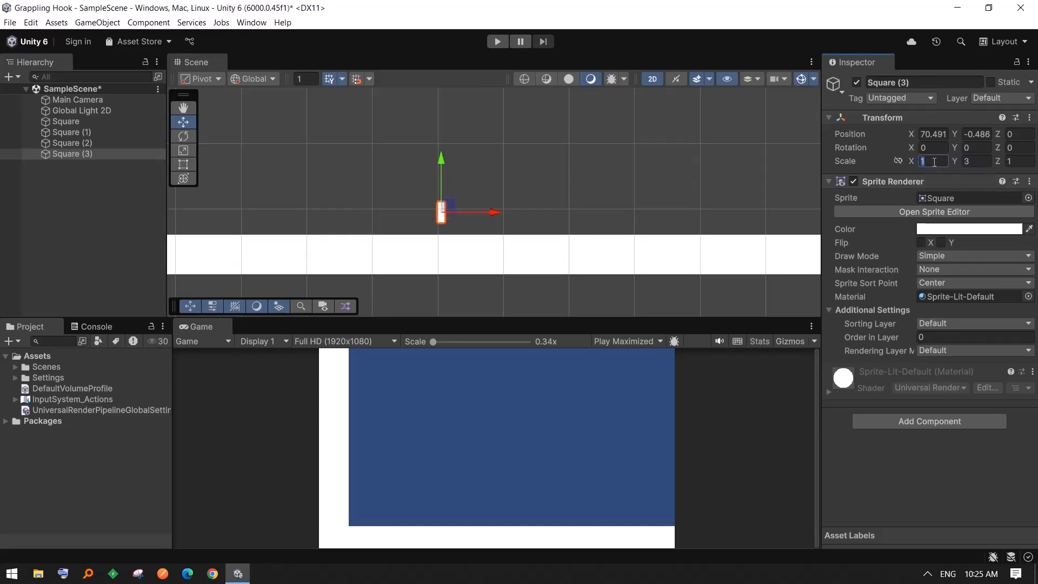
text(10)
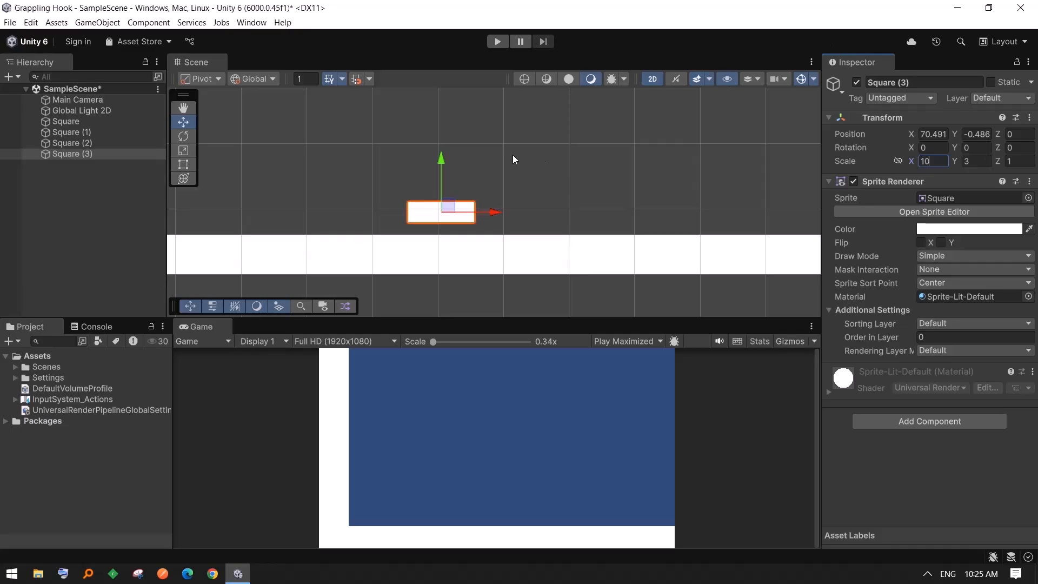
scroll(514, 159, down, 2)
text(20)
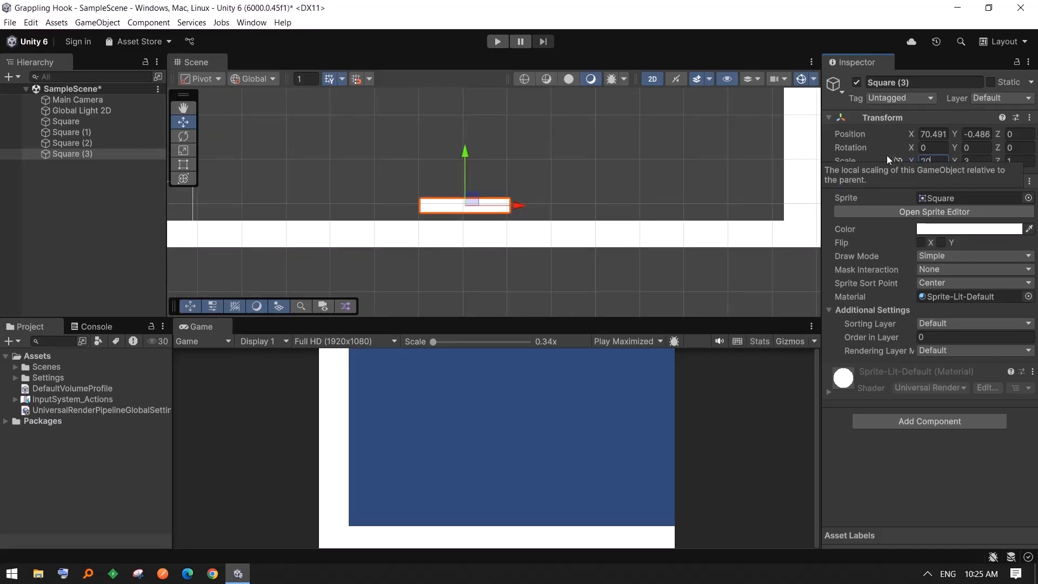
- Move the new platform up and toward the left wall, to about X 31, Y 15.4
drag(465, 157, 383, 142)
scroll(517, 139, down, 1)
scroll(446, 173, down, 1)
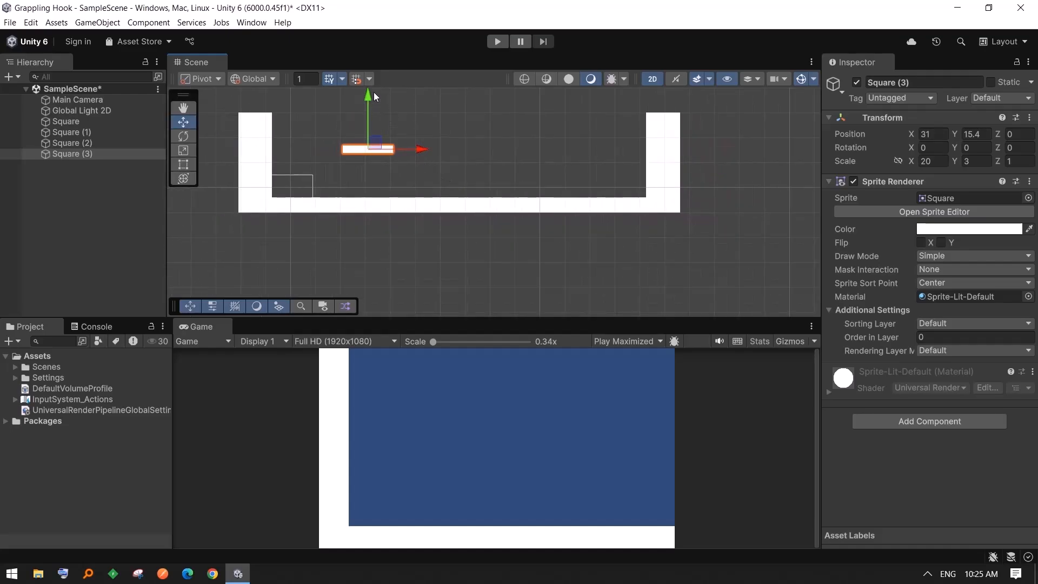
- Lower the floating platform to Y 4.5, just above the ground near the camera frame
drag(374, 94, 381, 125)
scroll(354, 229, up, 5)
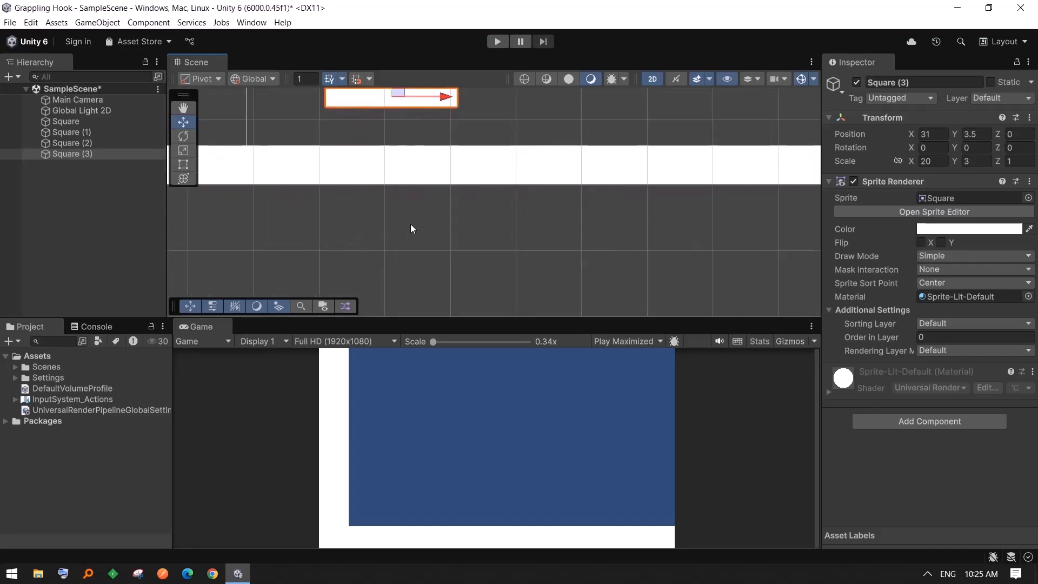
middle_drag(411, 228, 461, 280)
drag(458, 111, 457, 103)
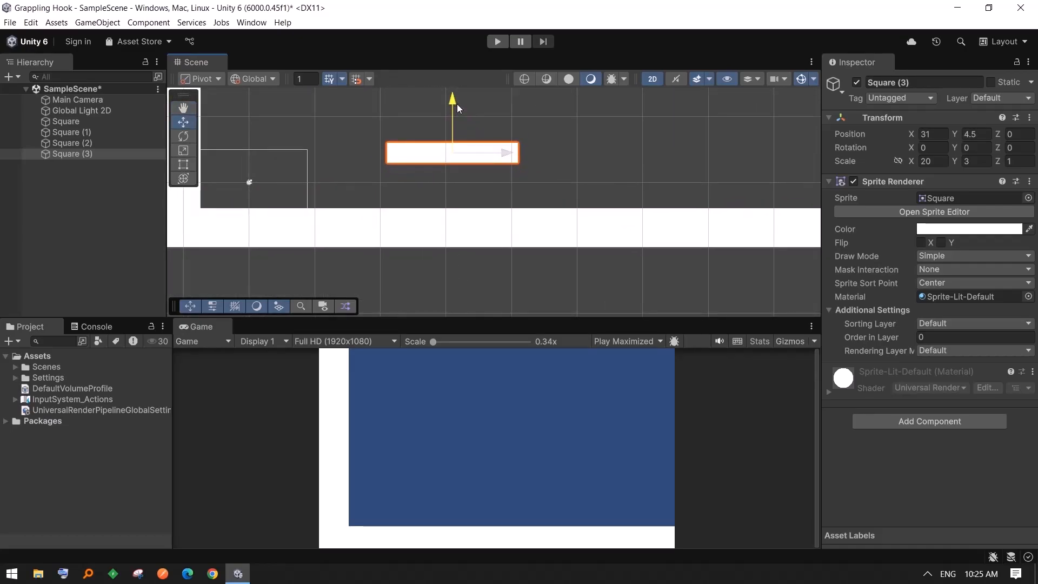
- Duplicate the floating platform and move the copy up and to the right, to about X 57.1, Y 20.2
scroll(518, 150, down, 3)
middle_drag(566, 164, 464, 190)
key(ctrl+d)
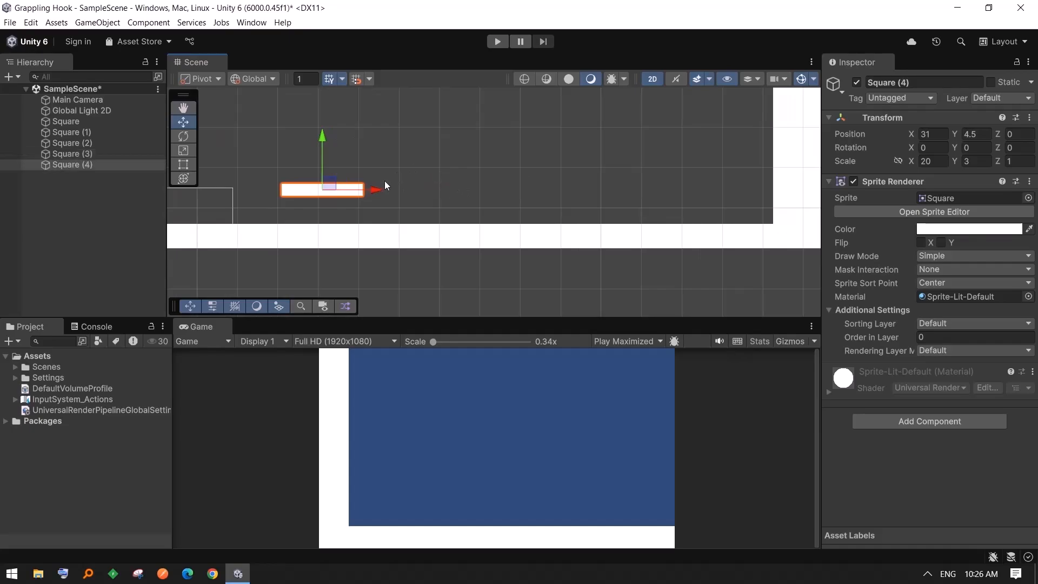
drag(377, 183, 443, 185)
click(74, 169)
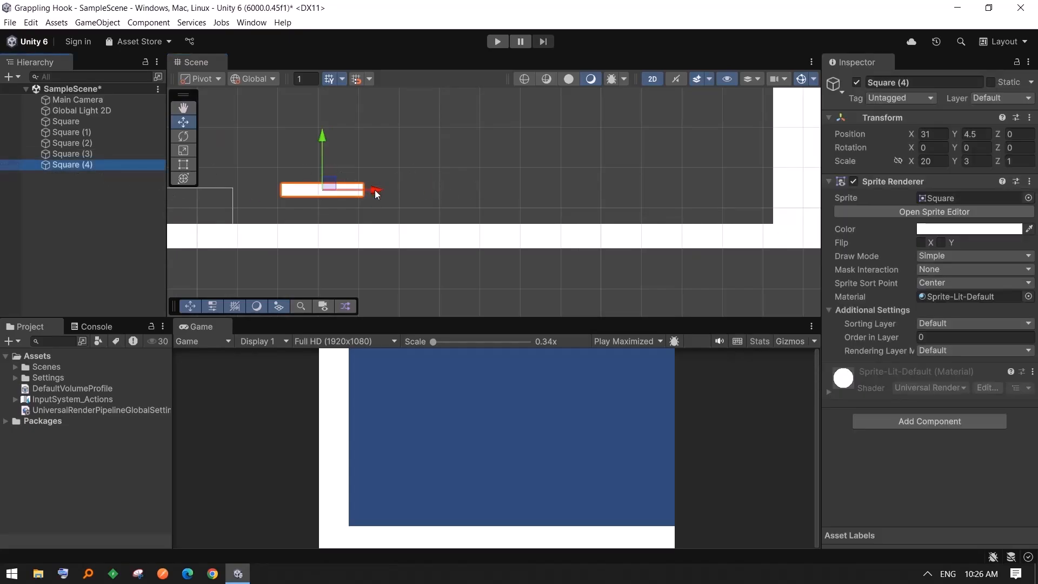
drag(374, 190, 478, 189)
drag(430, 134, 433, 71)
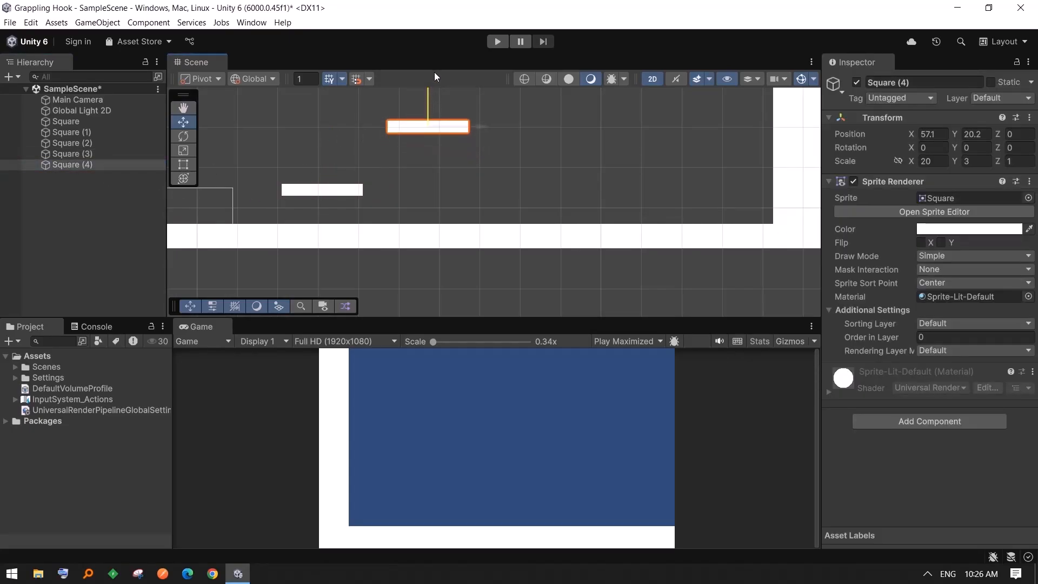
- Reposition the copied platform to about X 63.6, Y 15.7, higher than the first platform
drag(482, 130, 648, 123)
drag(588, 102, 582, 112)
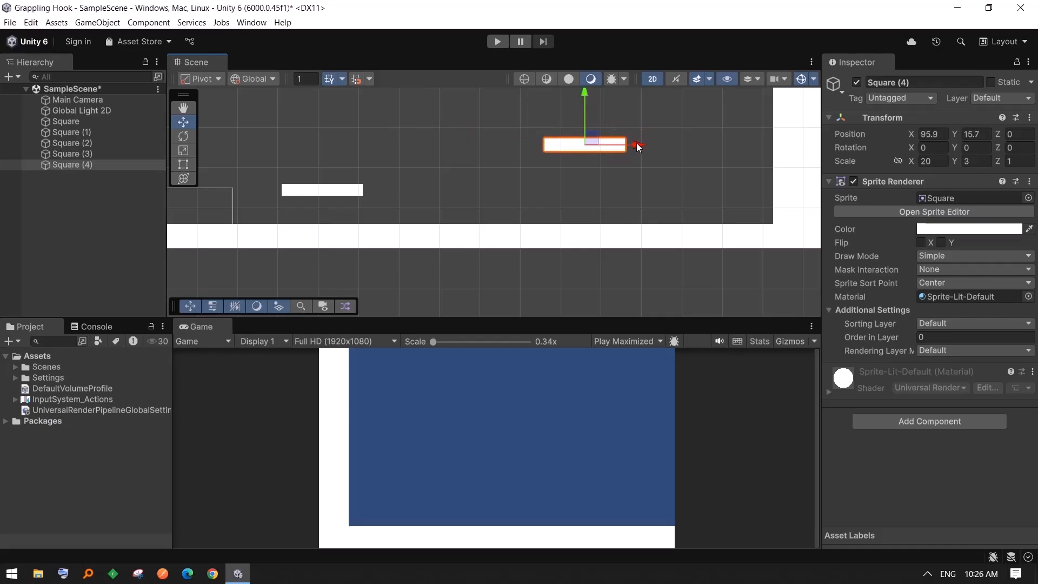
mouse_move(633, 145)
mouse_down()
mouse_move(519, 148)
mouse_move(651, 148)
mouse_up()
scroll(612, 147, down, 3)
- Duplicate the higher platform and place the copy further right and up, at about X 97.6, Y 37.2
key(ctrl+d)
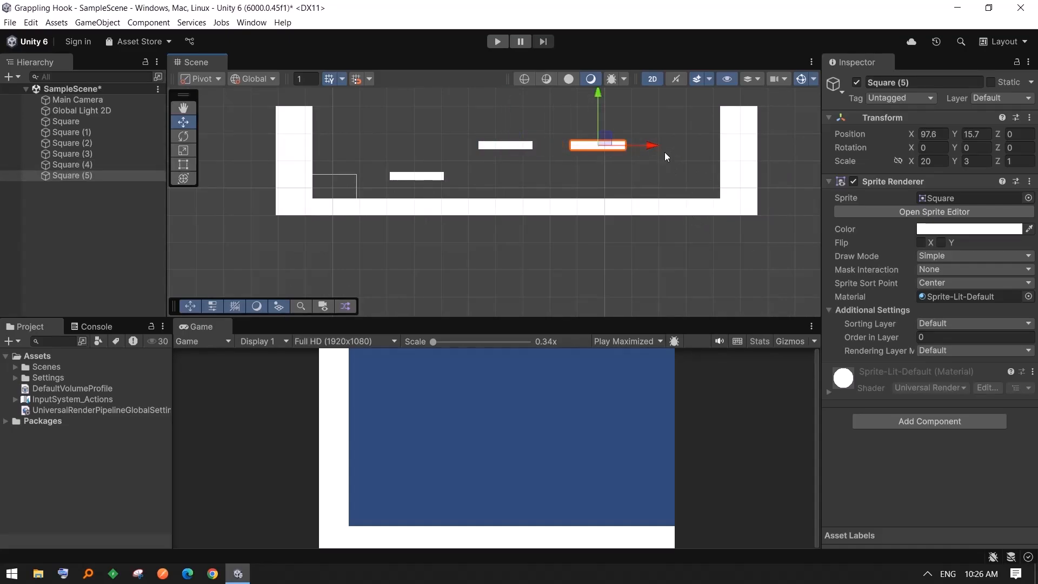
drag(599, 97, 608, 49)
scroll(687, 169, down, 3)
- Move the right side wall inward along the ground so the ground extends past it
middle_drag(628, 210, 446, 243)
click(541, 219)
drag(600, 196, 537, 193)
- Move the topmost platform left and up to about X 89.7, Y 45.8
click(446, 131)
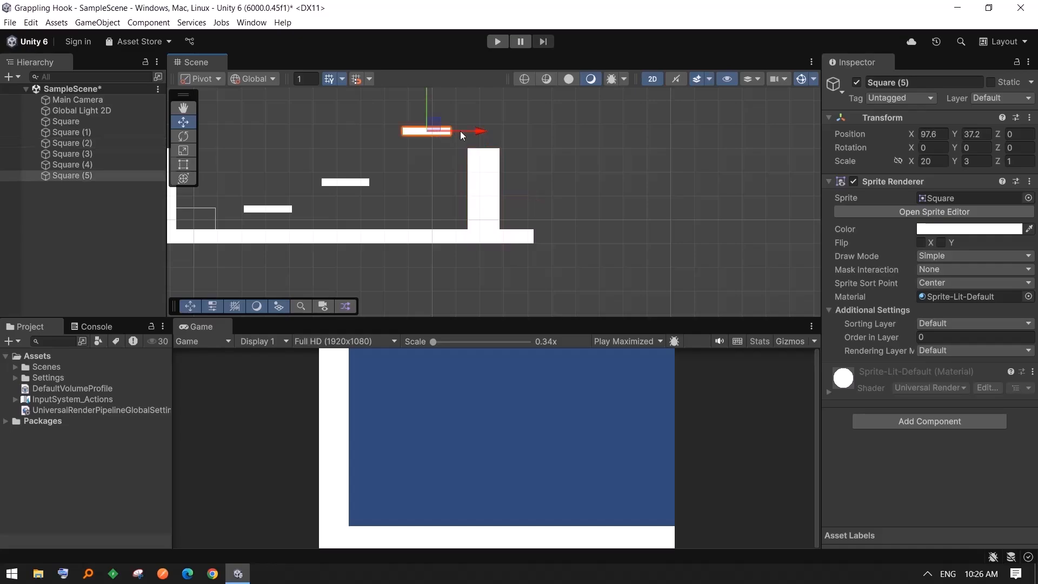
drag(477, 133, 457, 137)
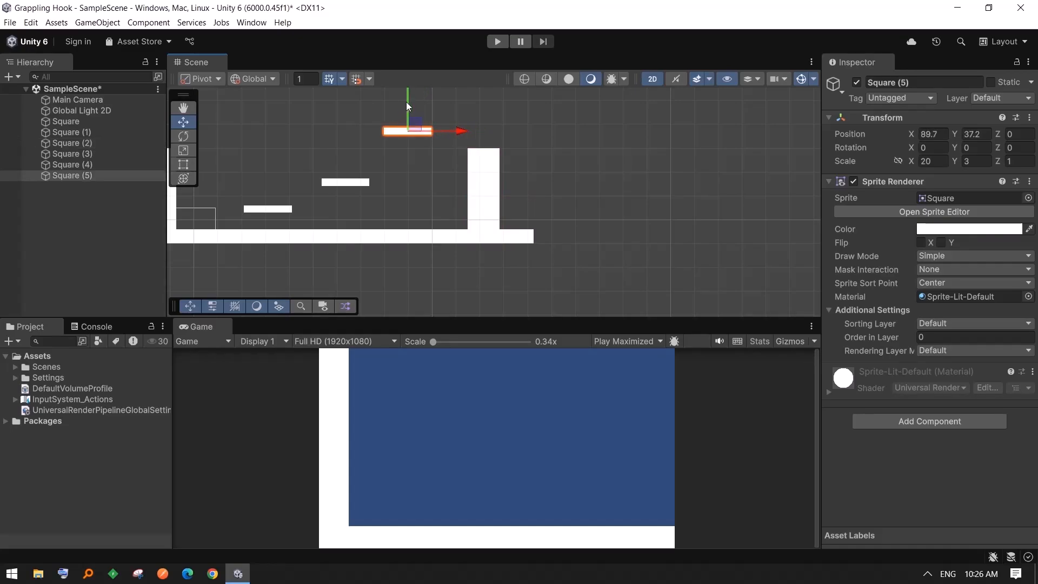
drag(407, 106, 420, 82)
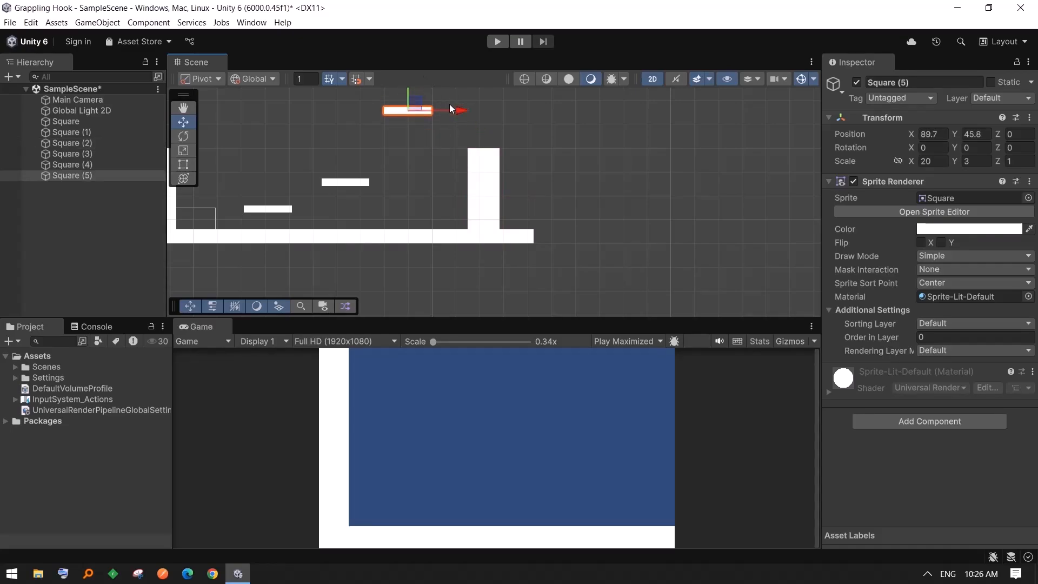
- Shift the lowest platform left to about X 26, and move the one above it left and up to Y 18
click(270, 209)
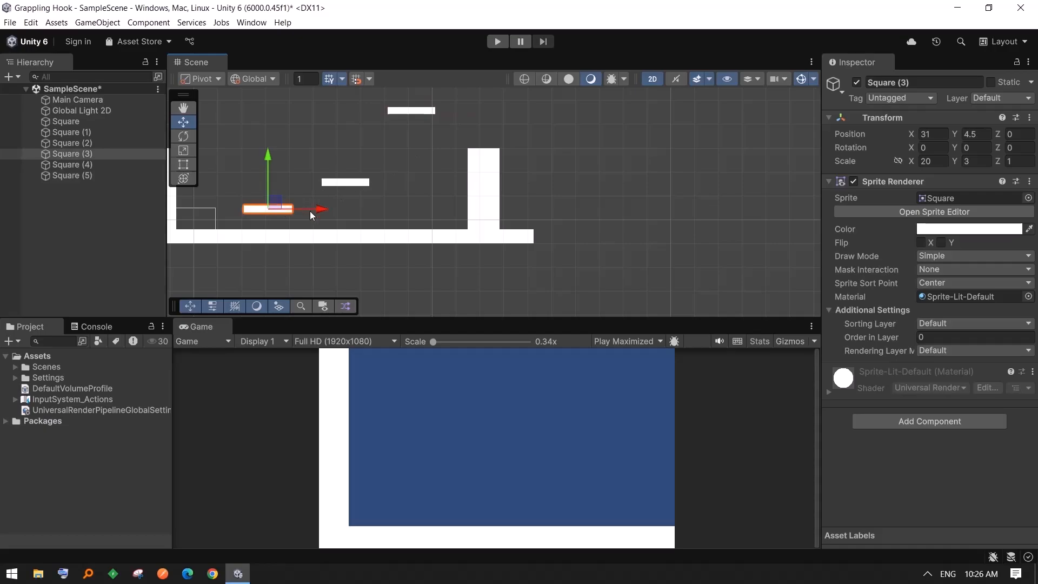
drag(316, 211, 304, 212)
click(337, 183)
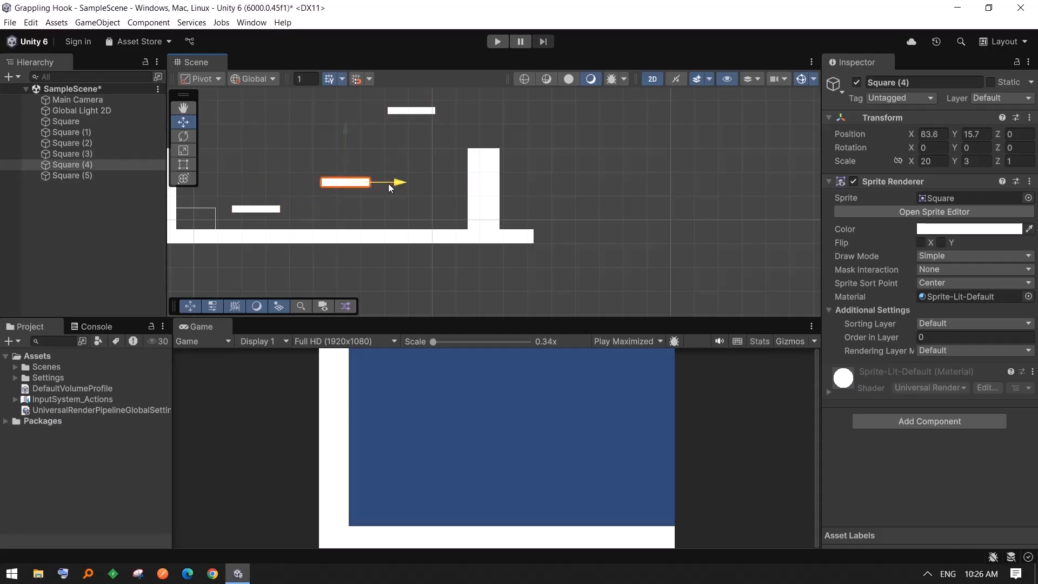
drag(388, 183, 375, 183)
drag(330, 124, 325, 121)
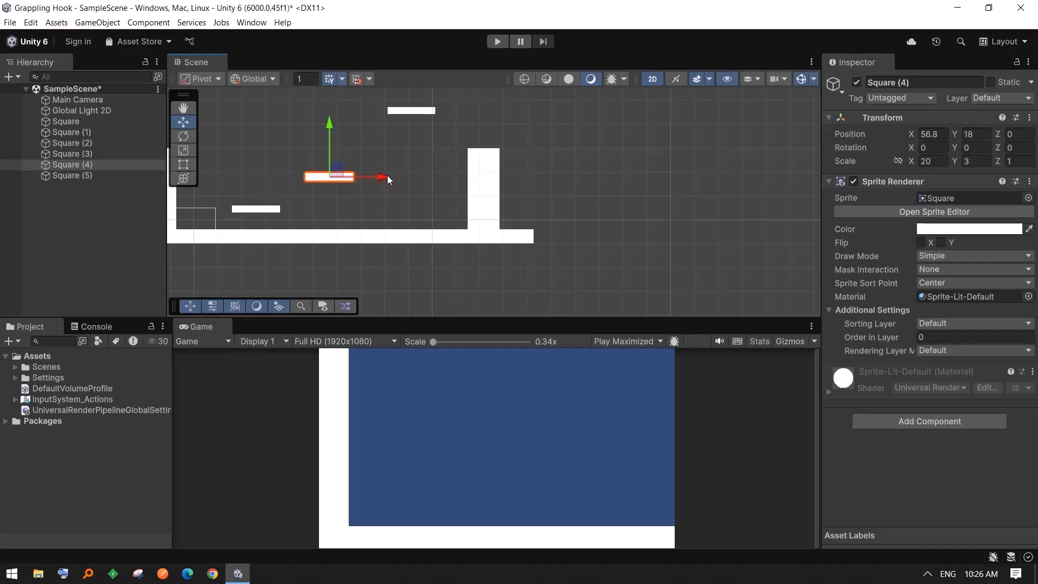
mouse_move(387, 176)
mouse_down()
mouse_move(347, 171)
mouse_move(397, 178)
mouse_move(373, 176)
mouse_up()
- Duplicate the second-lowest platform, place the copy at about X 55.4, Y 32, and raise the topmost platform further
key(ctrl+d)
drag(327, 123, 338, 89)
drag(373, 143, 379, 143)
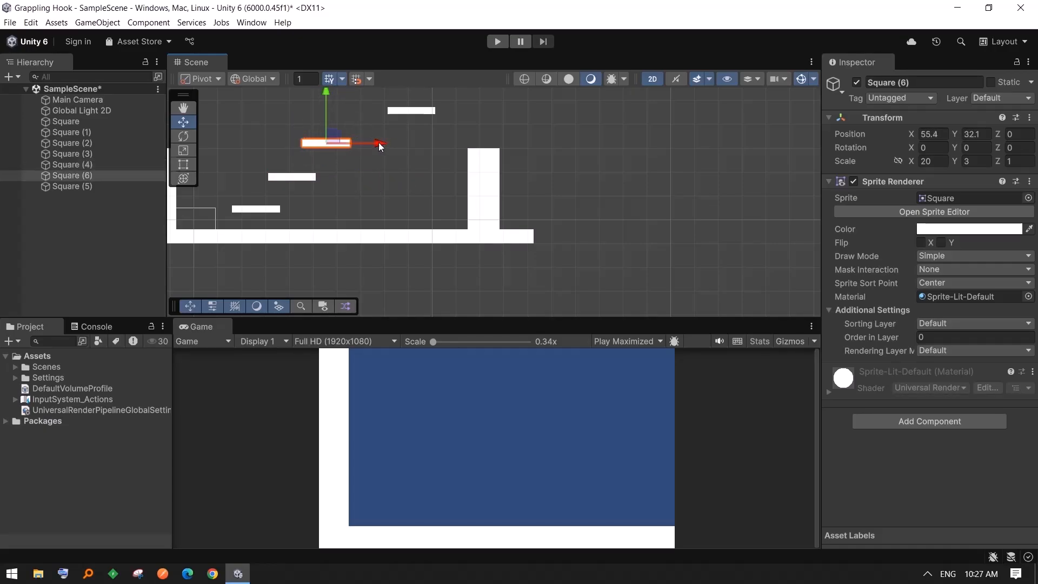
drag(324, 91, 323, 89)
click(415, 112)
drag(427, 109, 439, 81)
- Duplicate the right side wall and place the copy further right at about X 148.3
scroll(402, 89, down, 2)
click(476, 184)
drag(527, 186, 581, 186)
key(ctrl+d)
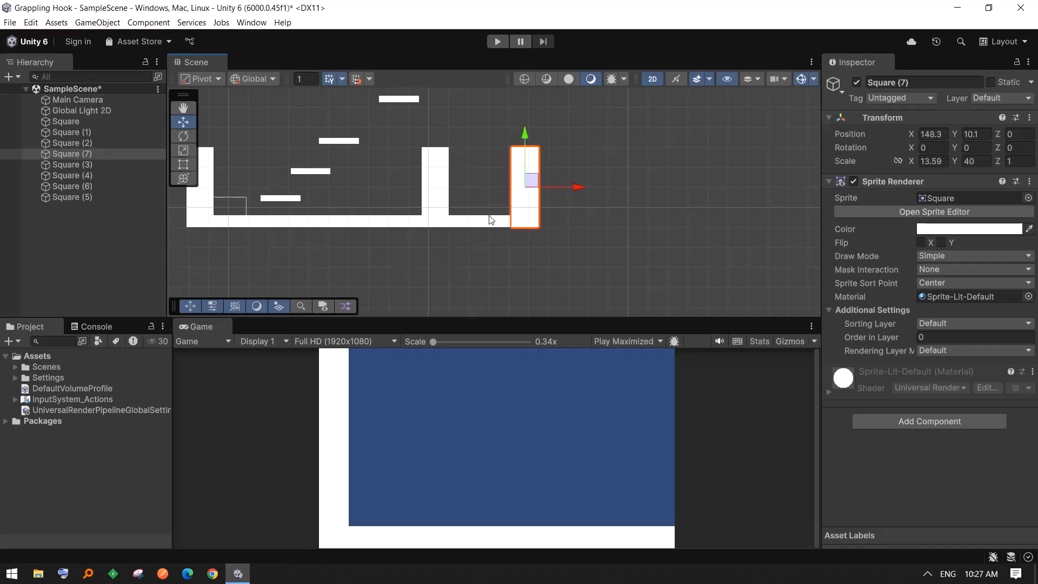
- Set the ground's X scale to 200 and shift it right to X 92.6 so it starts at the left wall
click(498, 224)
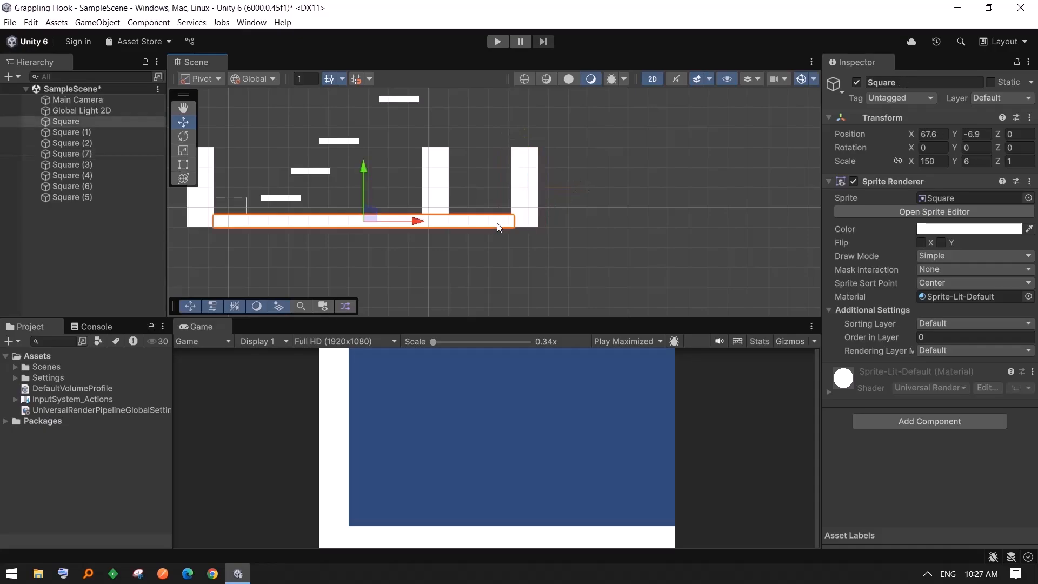
click(944, 164)
text(200)
key(Return)
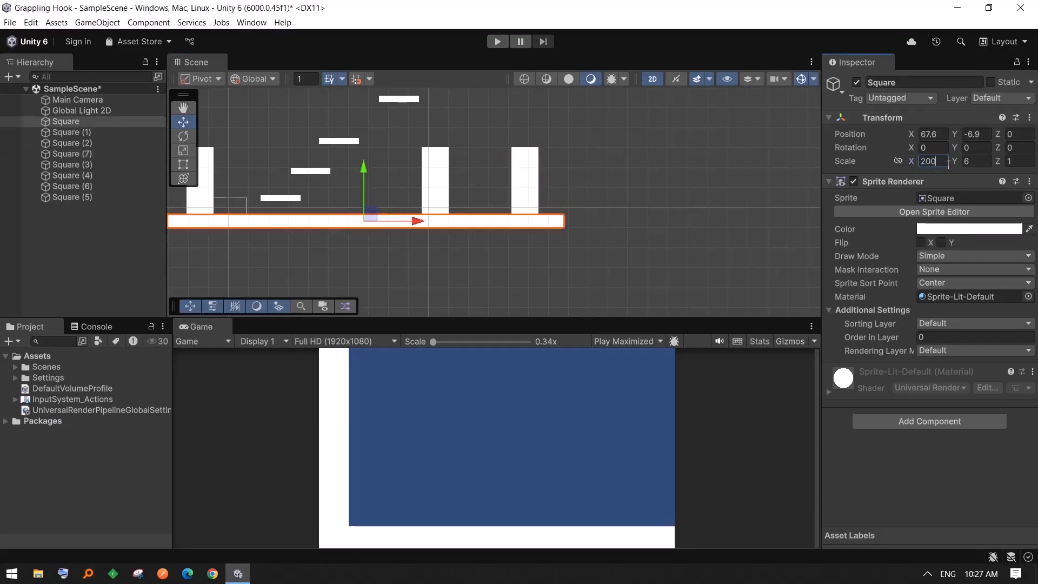
drag(417, 224, 467, 225)
key(v)
drag(215, 229, 213, 228)
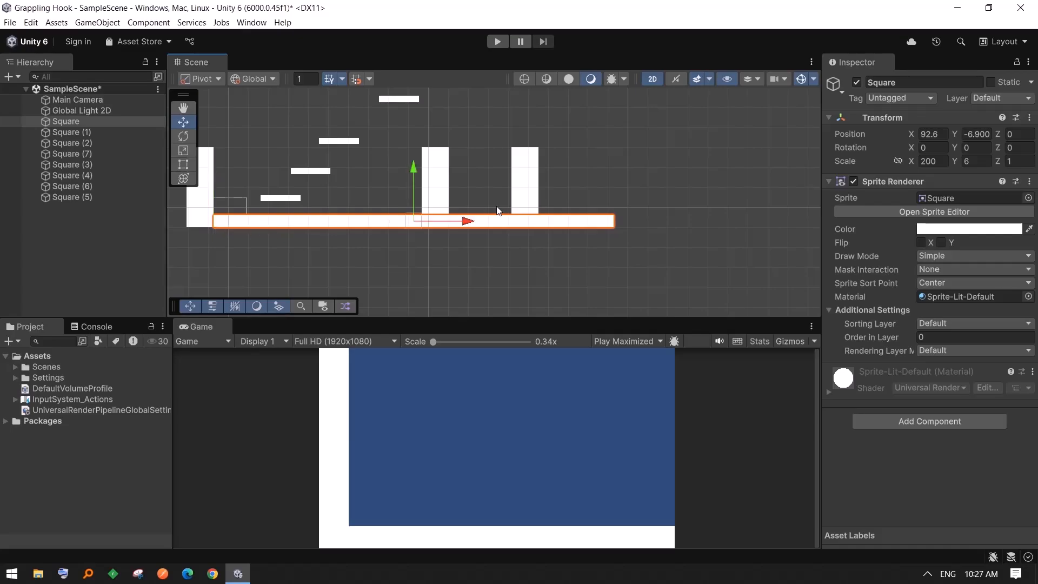
- Duplicate the left wall and move the copy far right, beyond the right end of the ground
click(211, 177)
key(ctrl+d)
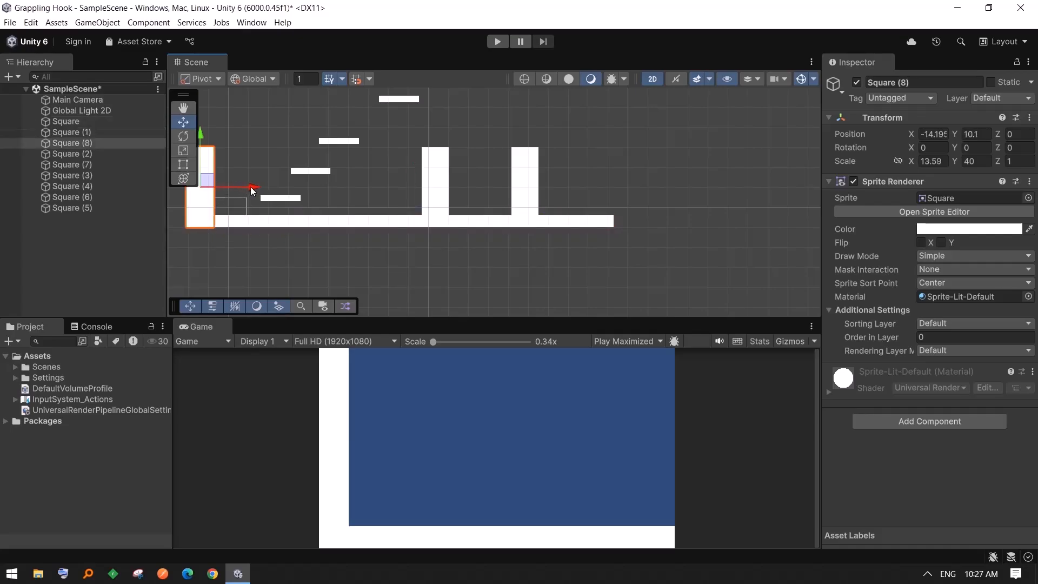
drag(250, 186, 681, 186)
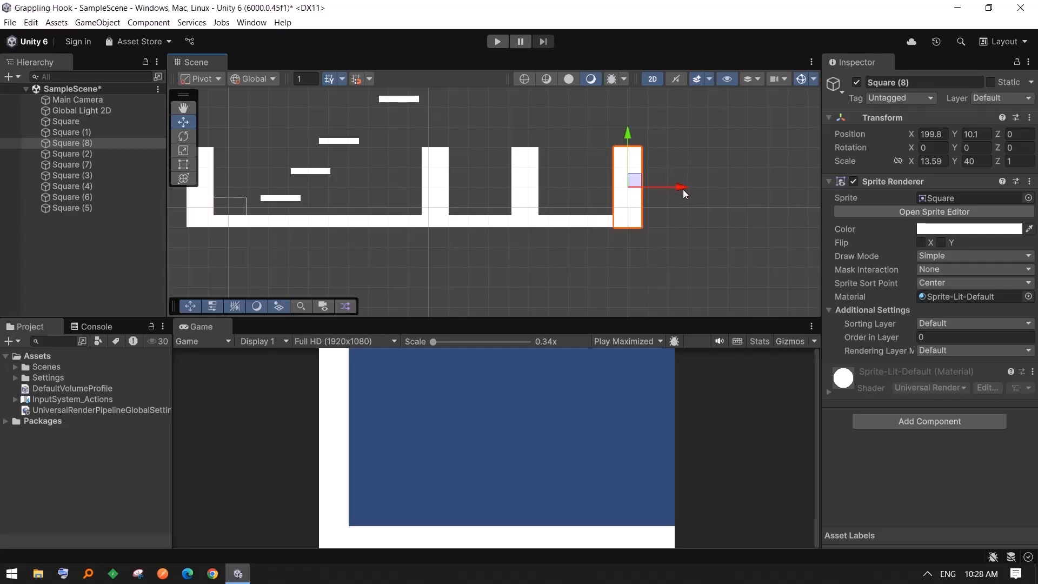
drag(683, 189, 790, 187)
- Set the ground's X scale to 250 and shift it right to about X 115.3
click(608, 221)
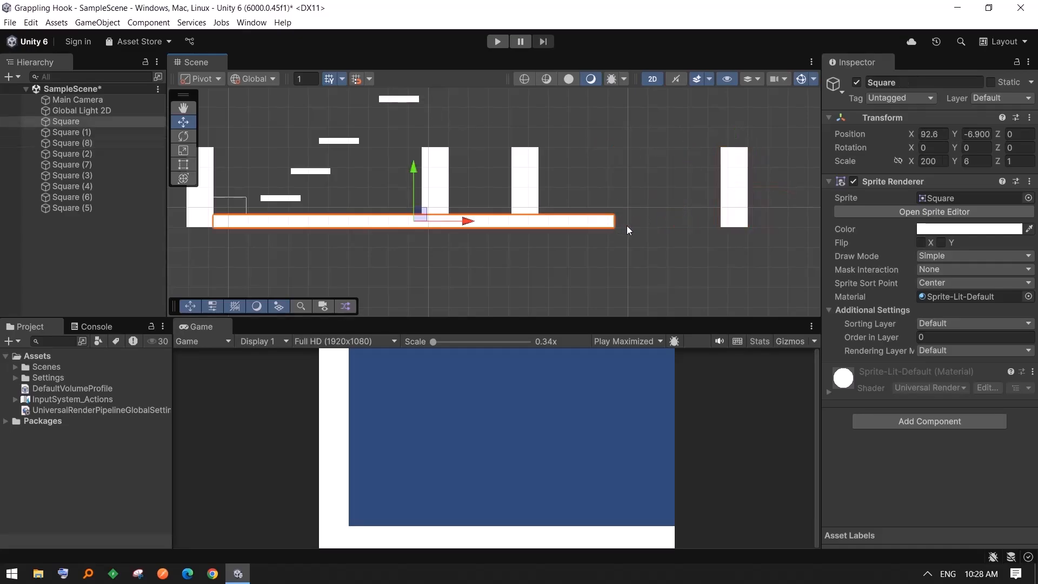
click(940, 163)
text(250)
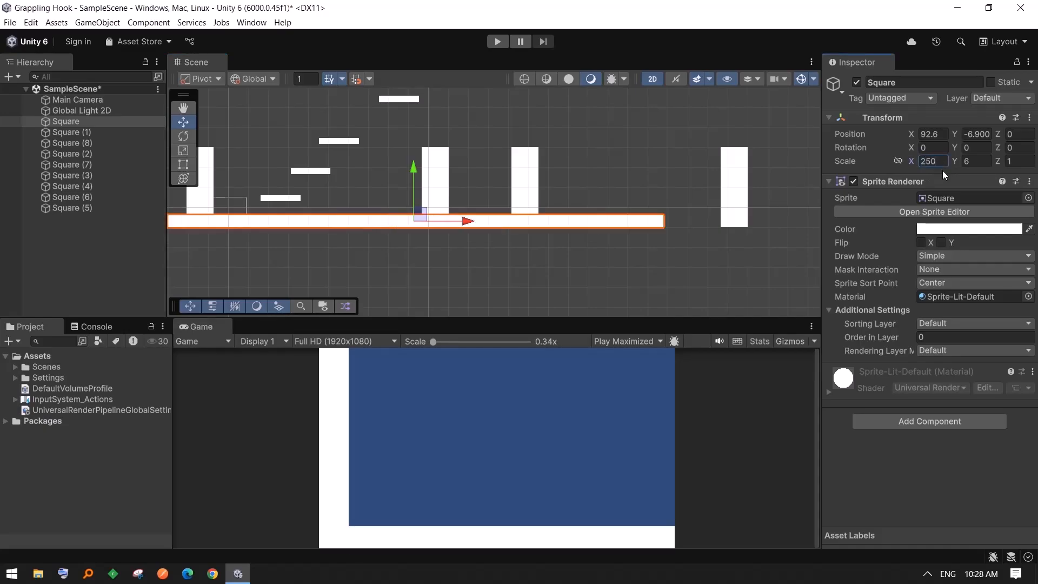
drag(466, 222, 508, 229)
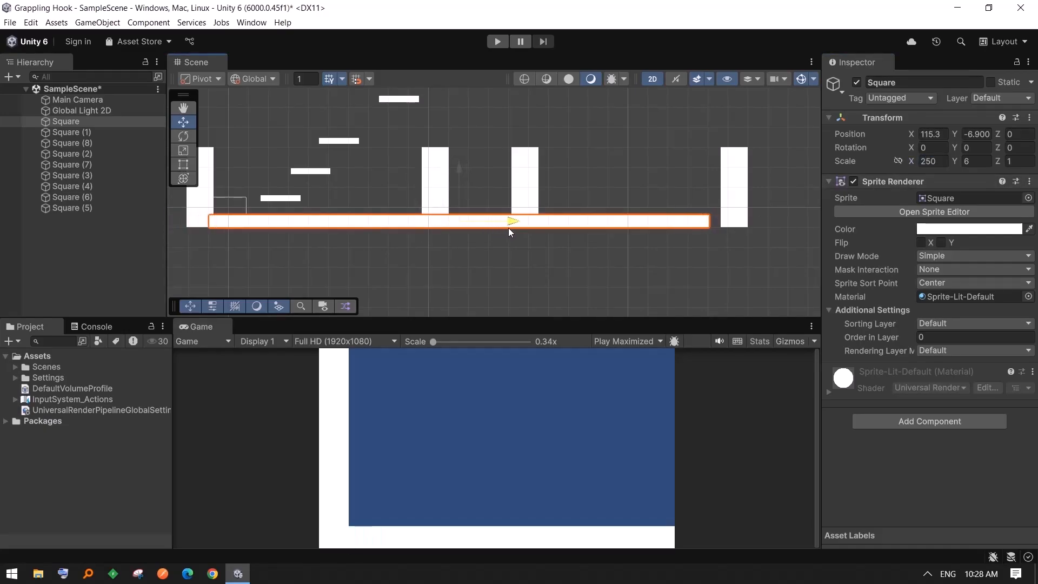
- Move the far-right wall left to about X 239.3 so it meets the end of the ground
click(736, 219)
drag(790, 190, 760, 184)
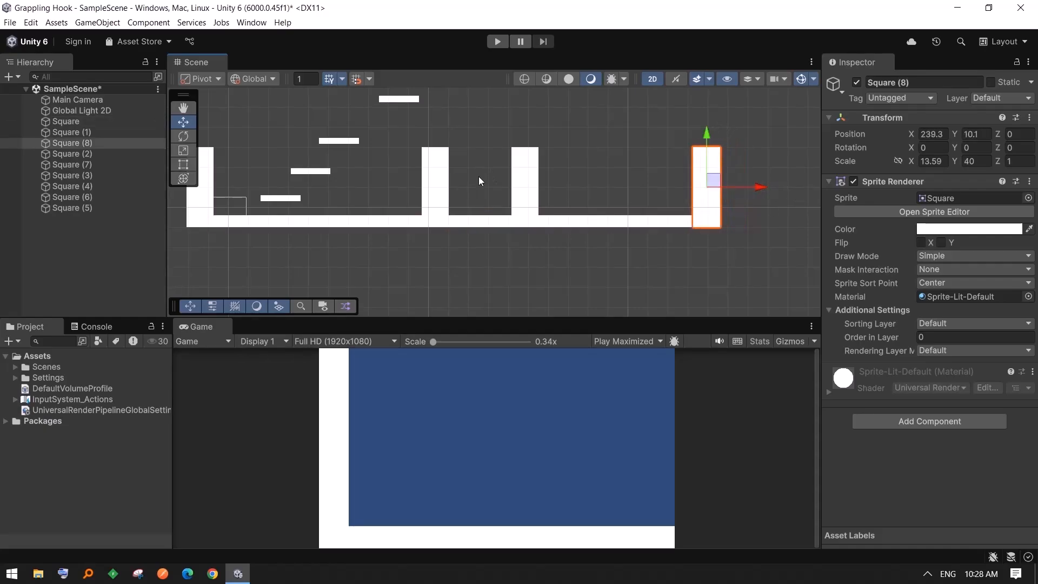
click(277, 199)
click(279, 232)
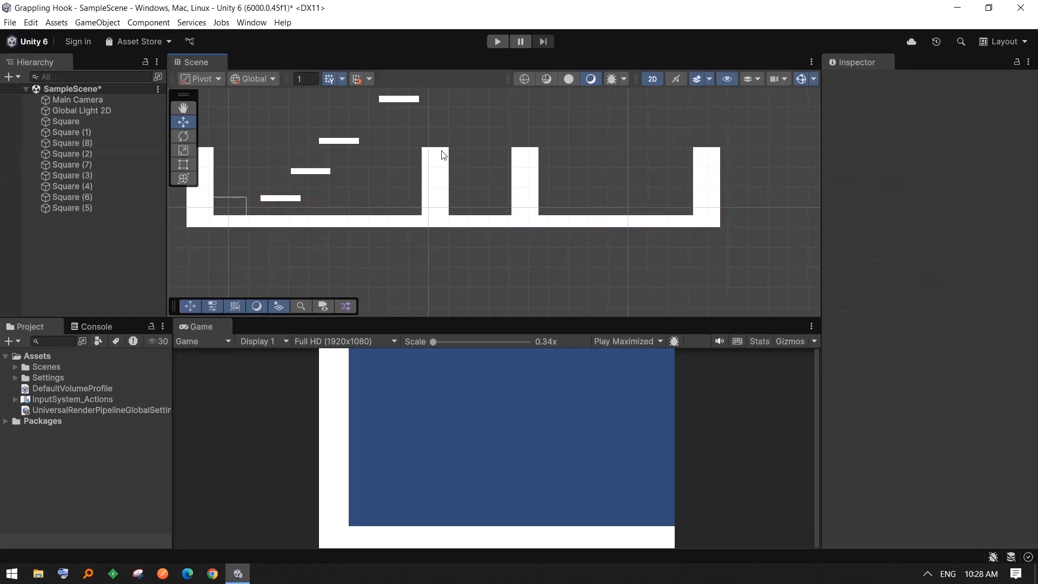
- Move the second-lowest platform right and slightly down, close to the first inner wall
click(323, 176)
mouse_move(358, 171)
mouse_down()
mouse_move(382, 171)
mouse_move(359, 171)
mouse_move(368, 171)
mouse_up()
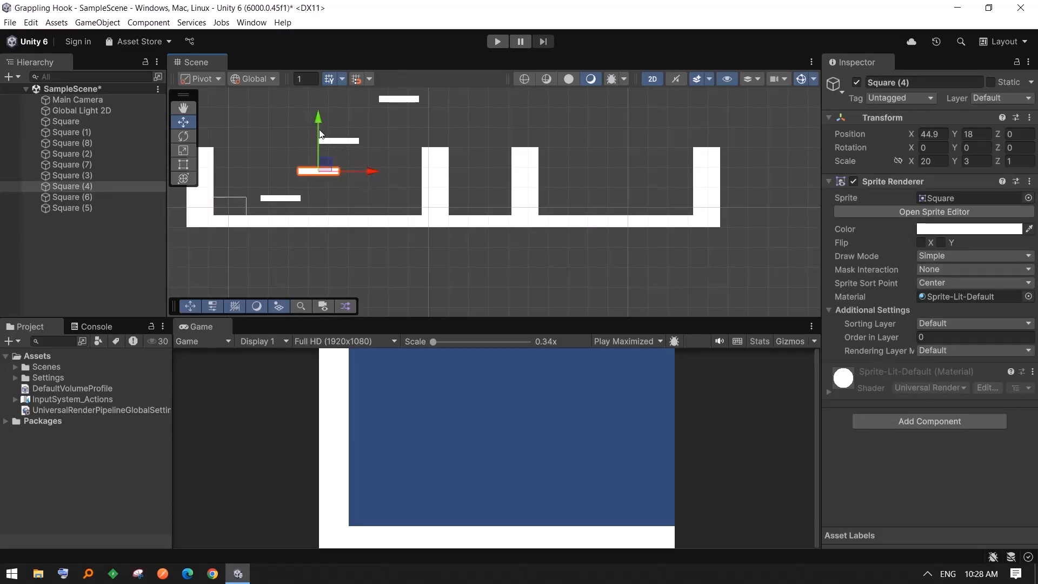
drag(319, 119, 319, 113)
drag(377, 172, 444, 178)
drag(391, 112, 391, 122)
- Select all four floating platforms and set their X scale to 15
click(280, 199)
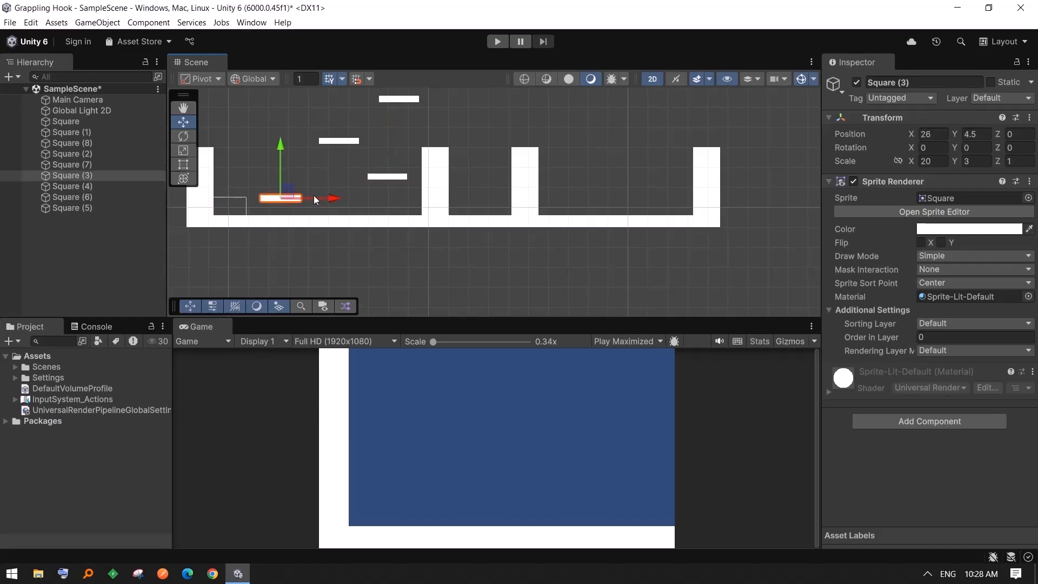
shift+click(387, 176)
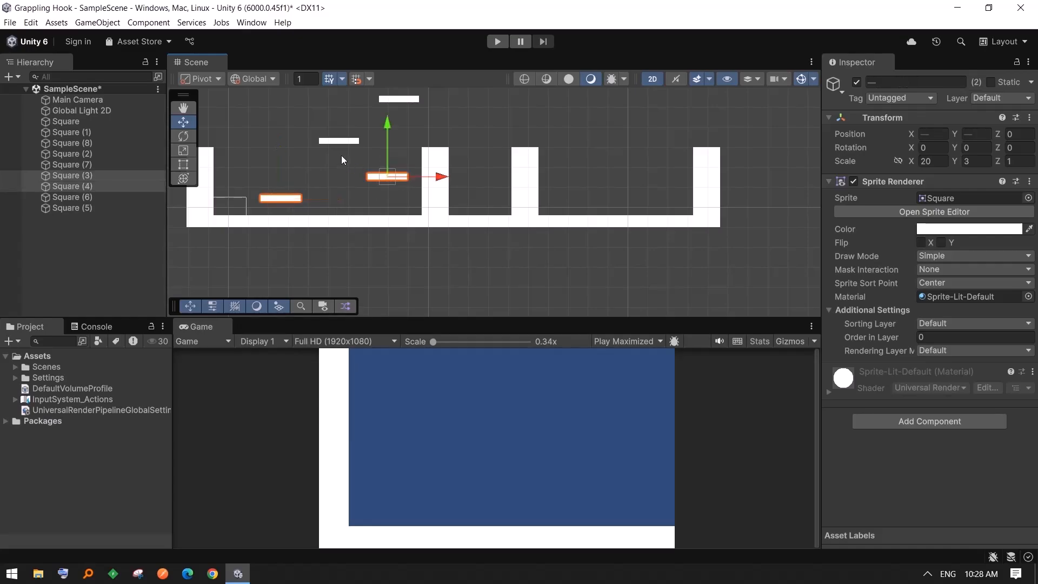
shift+click(339, 141)
shift+click(406, 100)
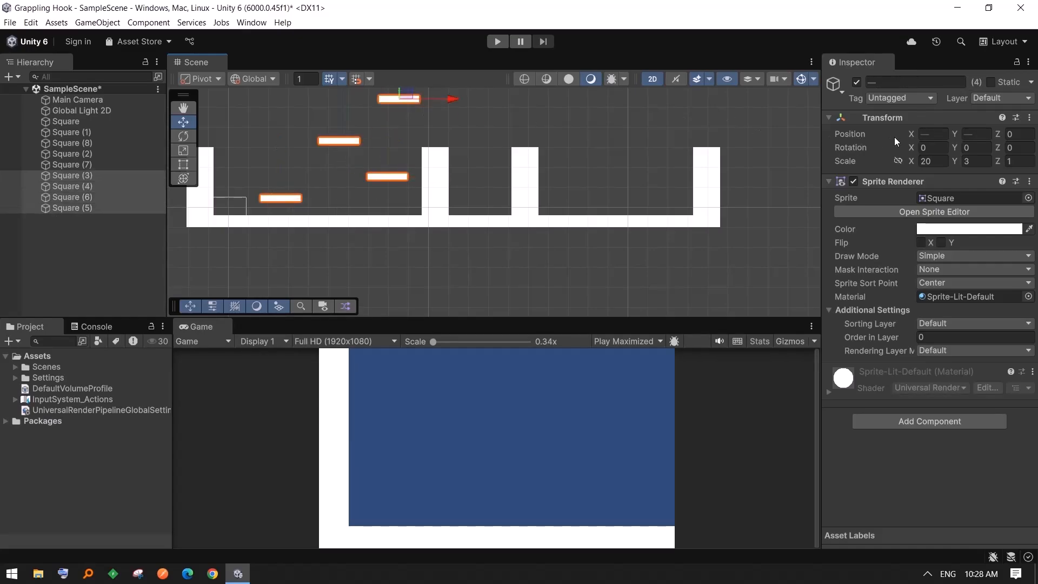
click(933, 161)
text(15)
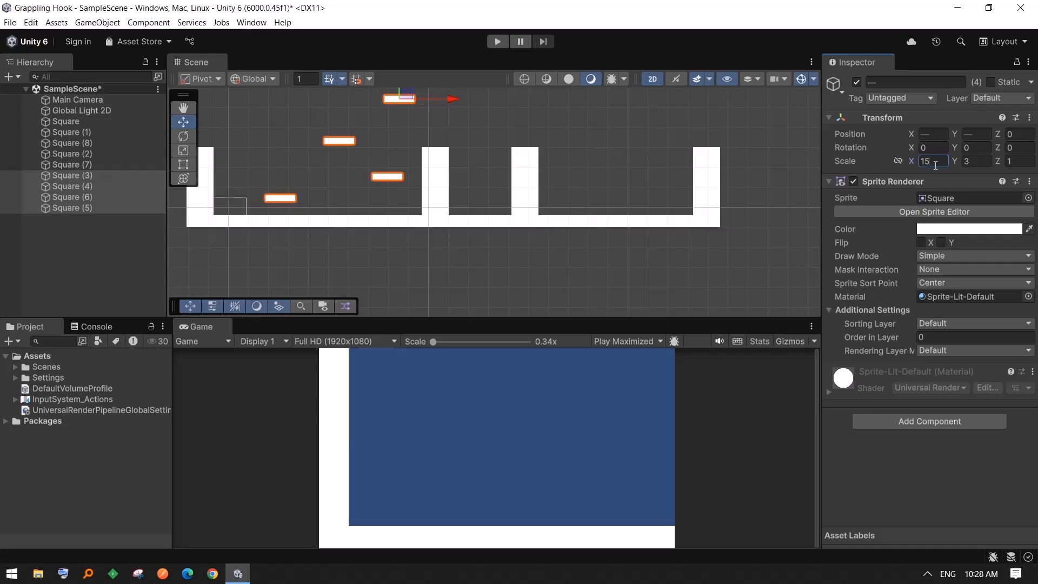
click(625, 162)
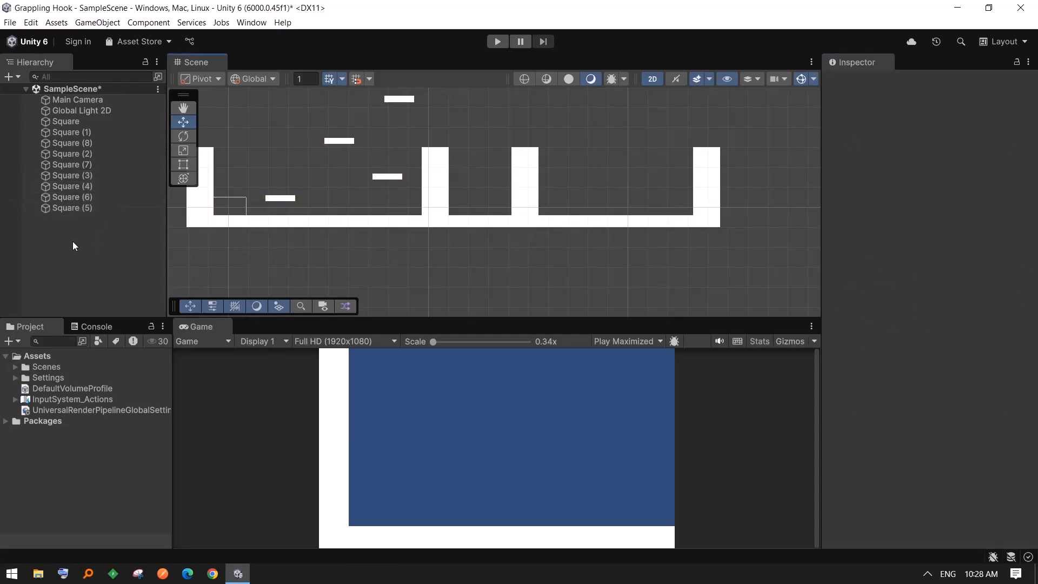
- Add a new 2D capsule sprite to the scene
right_click(73, 278)
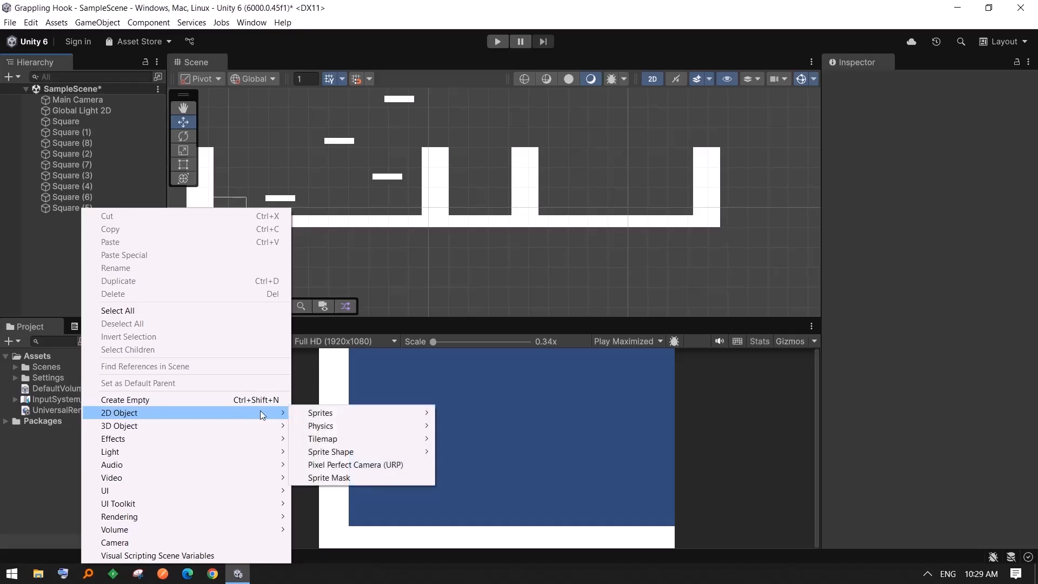
mouse_move(320, 414)
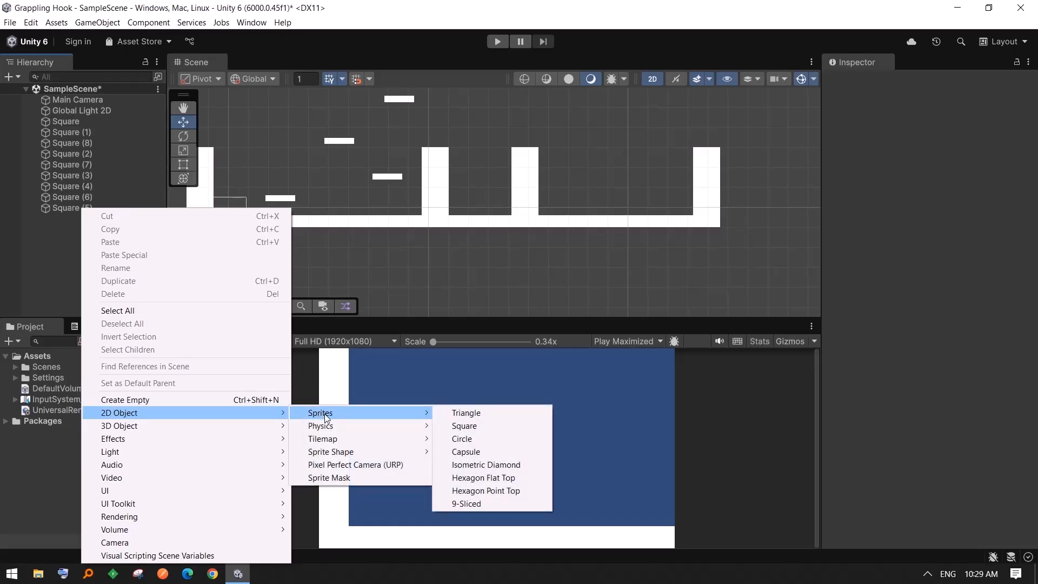
click(466, 452)
- Move the capsule left to X 114, next to the first inner wall
scroll(553, 197, up, 5)
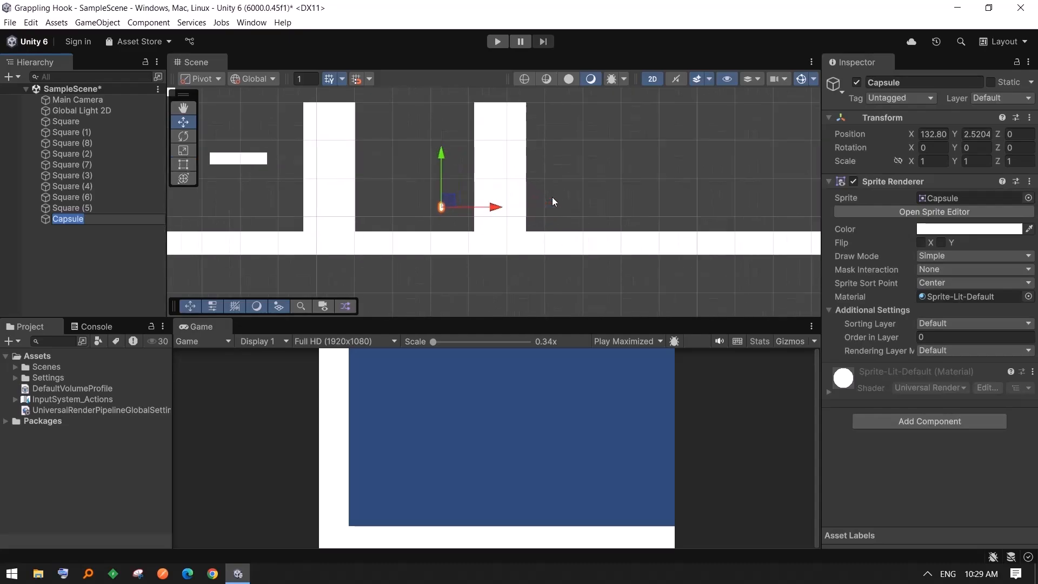
middle_drag(561, 231, 785, 301)
scroll(638, 253, down, 3)
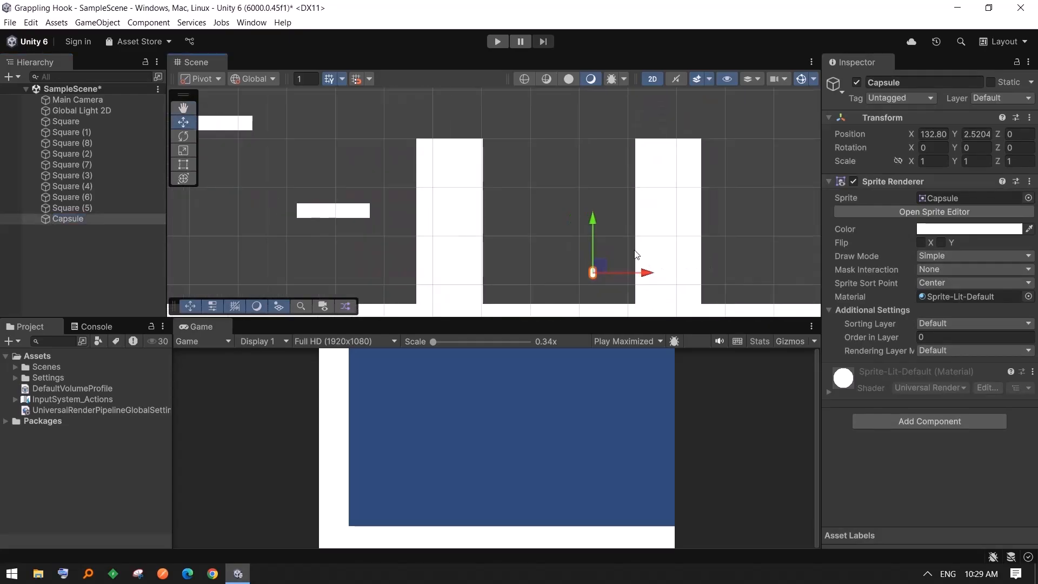
scroll(608, 262, up, 2)
middle_drag(638, 264, 545, 230)
key(w)
drag(593, 243, 482, 235)
scroll(482, 231, up, 4)
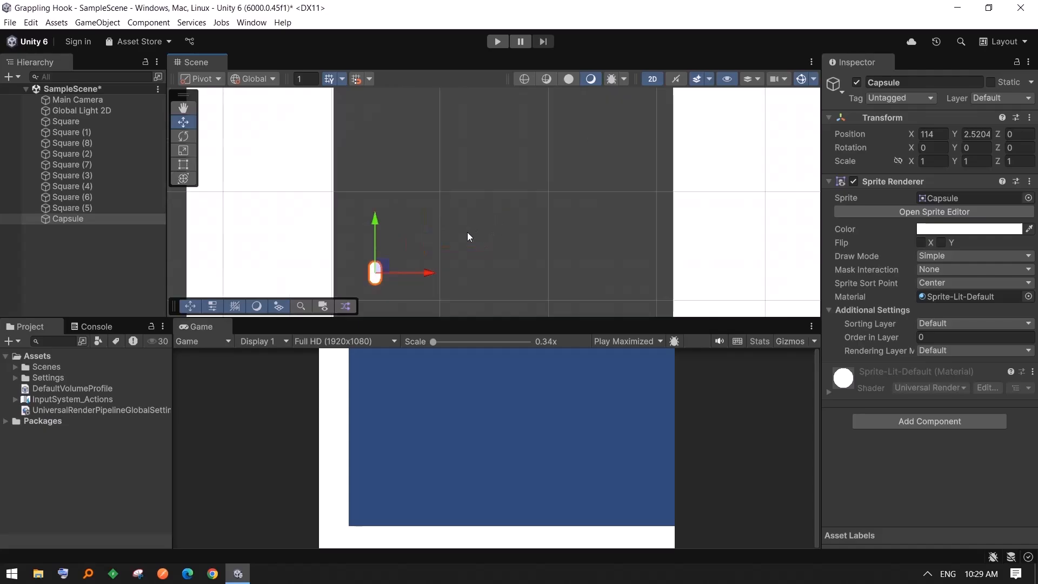
scroll(464, 237, down, 4)
scroll(509, 268, down, 1)
middle_drag(521, 252, 549, 211)
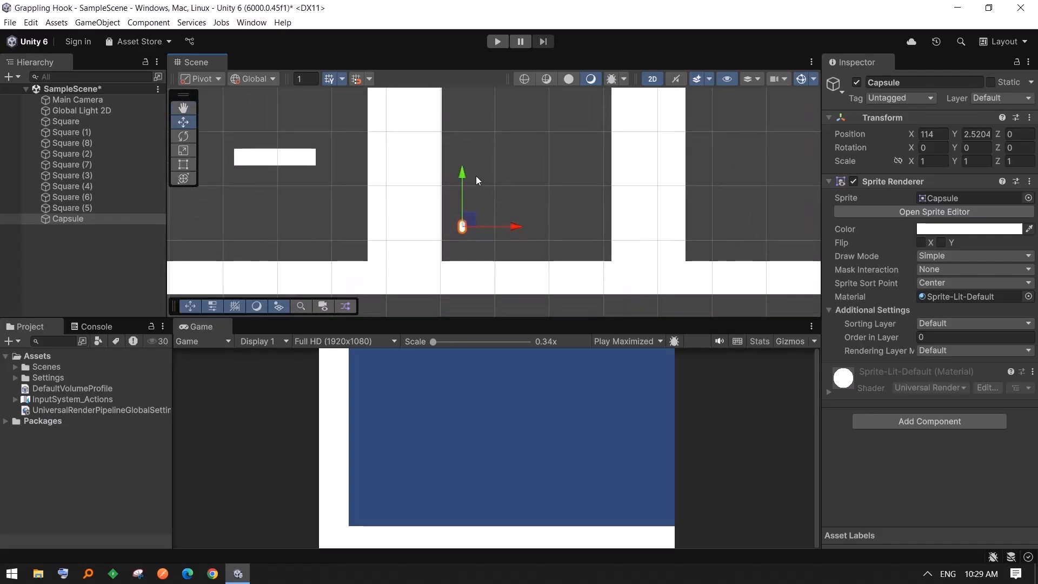
- Raise the capsule to Y 32.01, just above the tops of the inner walls
drag(464, 172, 470, 69)
middle_drag(482, 132, 501, 227)
scroll(523, 234, up, 4)
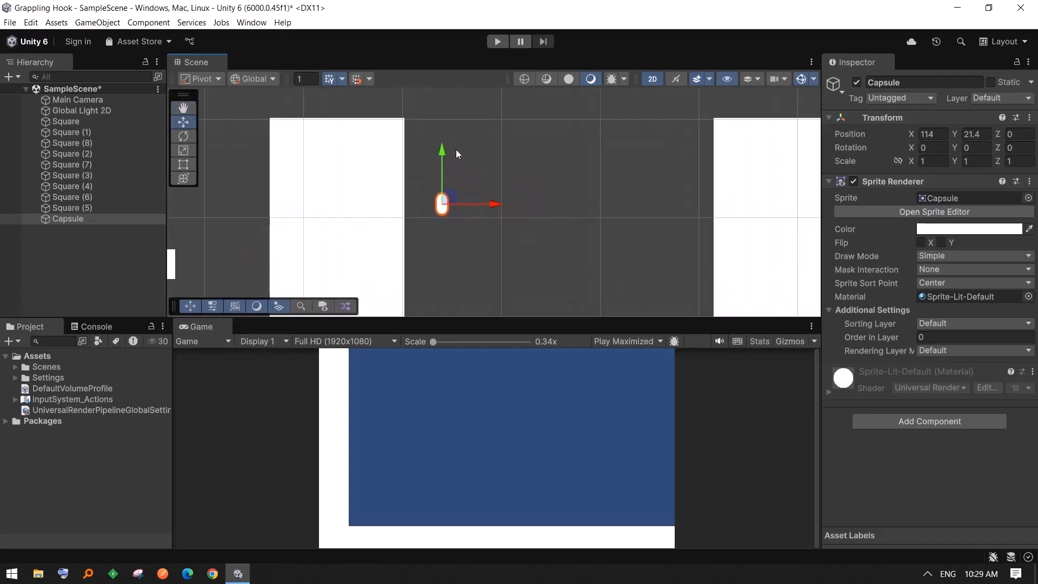
drag(446, 157, 441, 51)
middle_drag(473, 144, 508, 240)
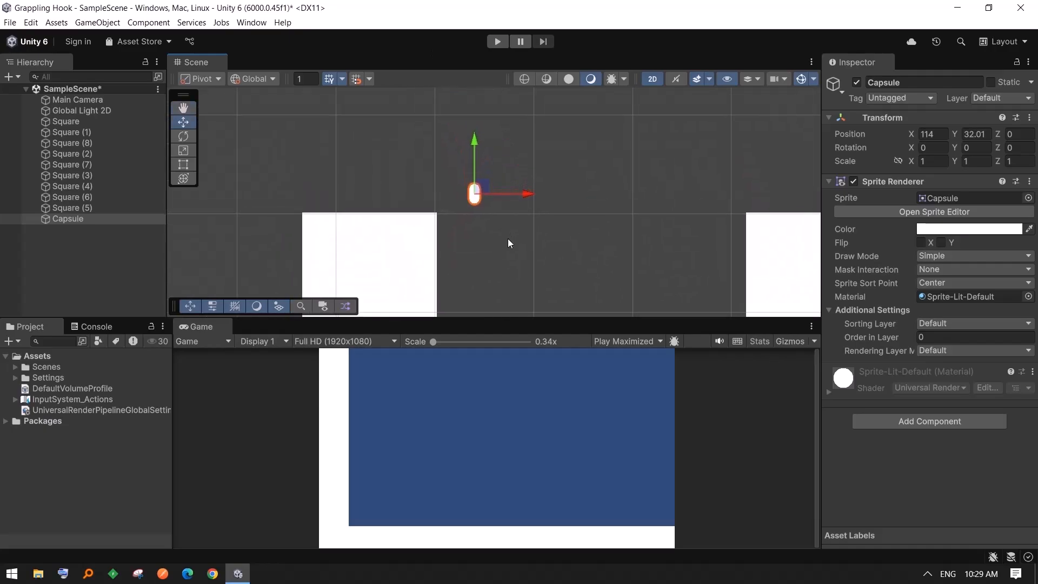
- Rotate the capsule to a Z rotation of 90 so it lies horizontally
key(r)
key(e)
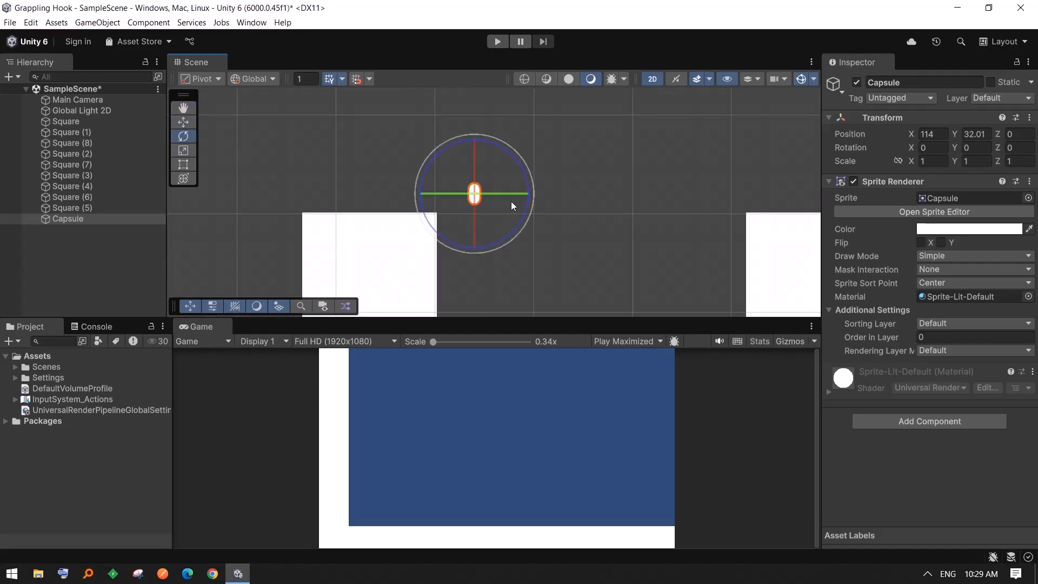
drag(523, 165, 378, 213)
click(1020, 150)
text(90)
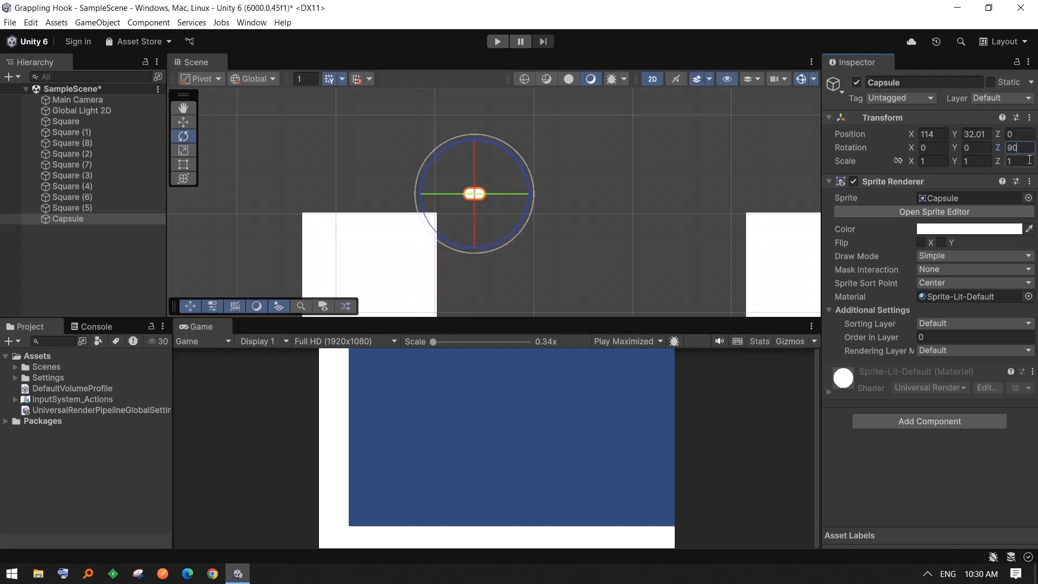
click(637, 252)
- Duplicate the capsule twice and place one copy on each side of it, forming a row of three
click(474, 198)
key(w)
key(ctrl+d)
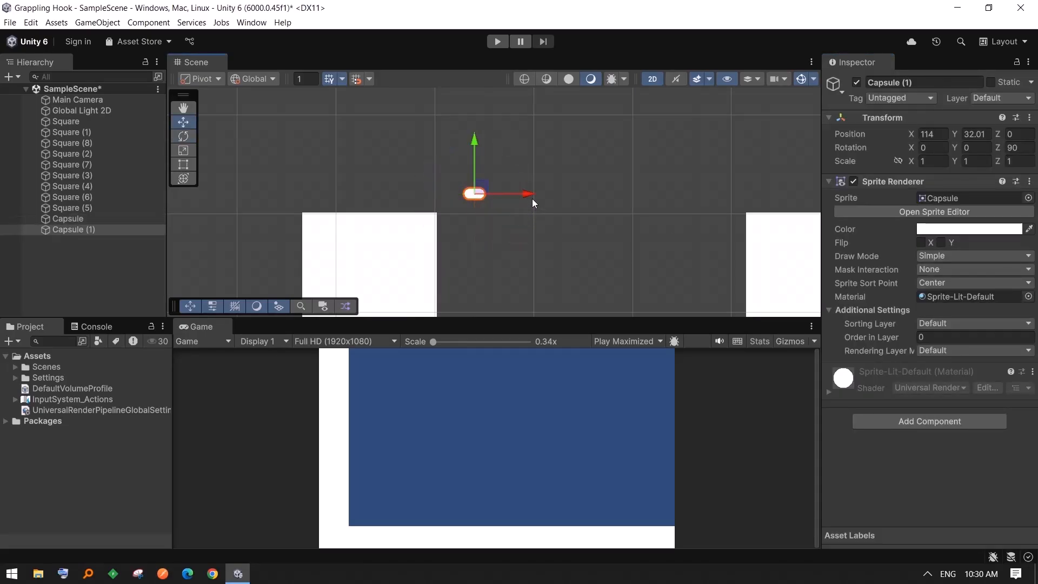
drag(532, 198, 508, 195)
key(ctrl+d)
click(504, 206)
click(511, 196)
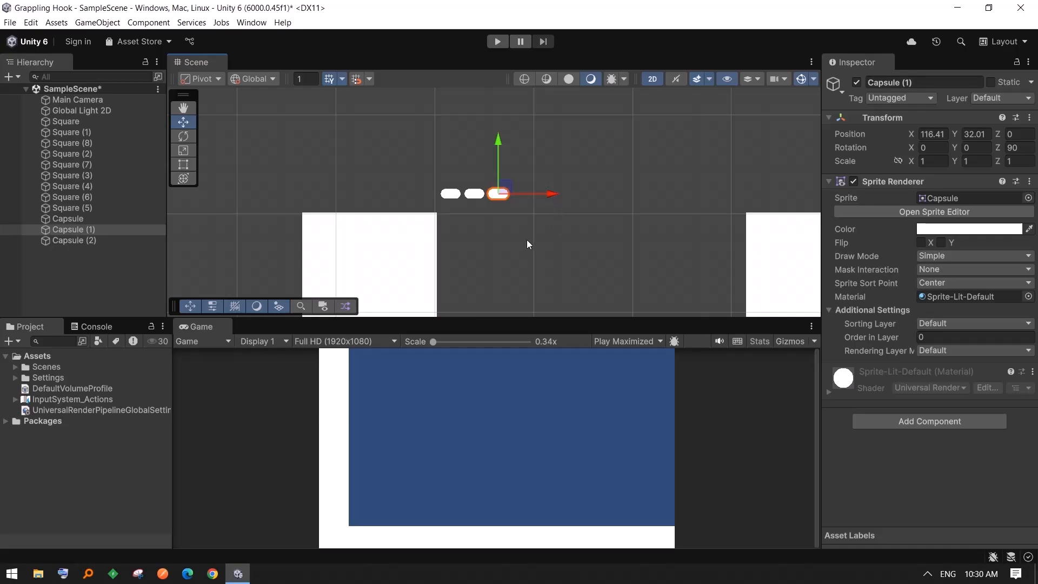
- Duplicate the two rightmost capsules together and place the copies at the right end, extending the row to five
drag(533, 163, 448, 212)
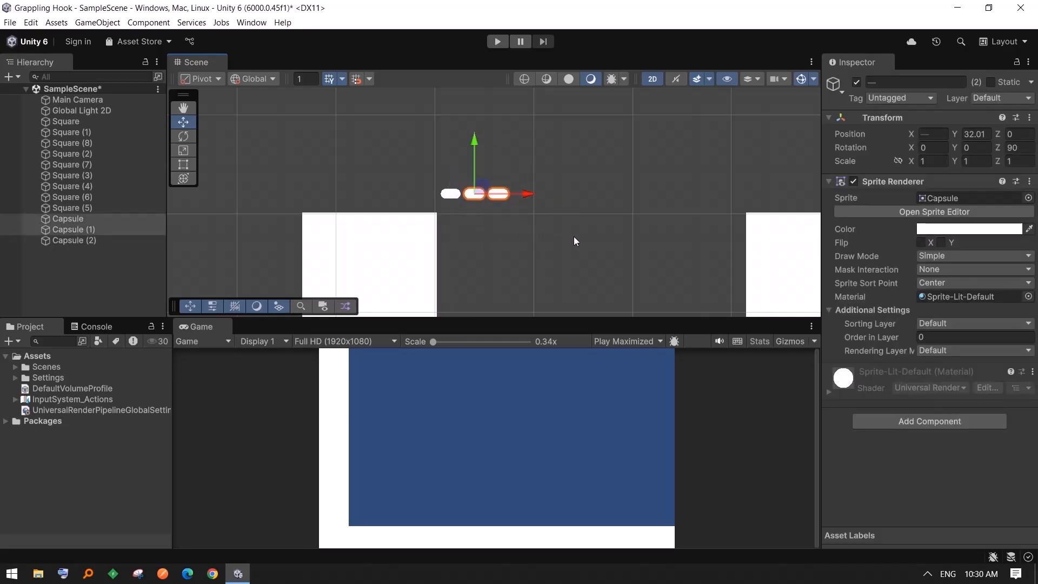
key(ctrl+d)
drag(530, 194, 576, 193)
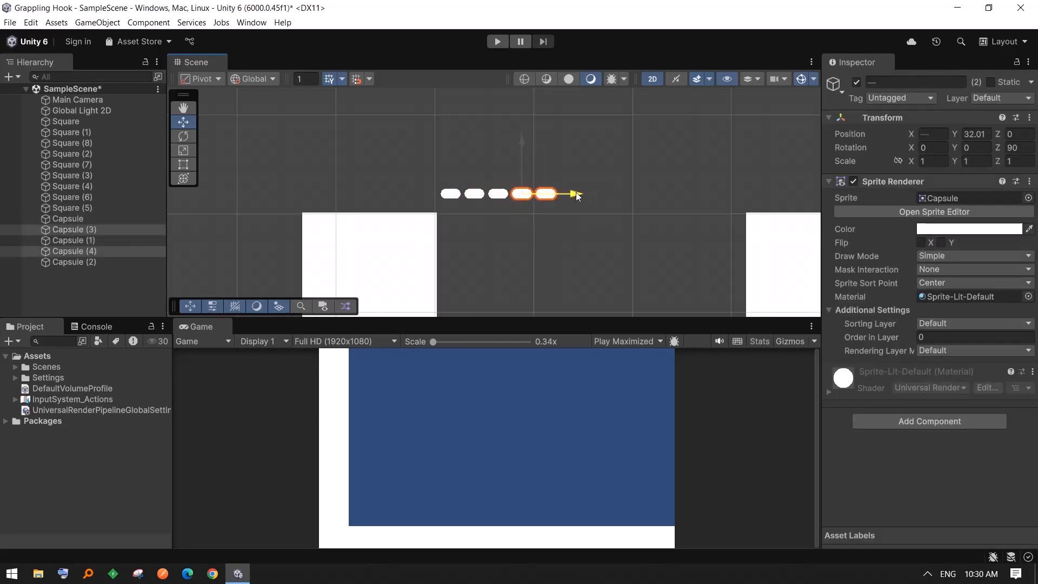
click(597, 167)
- Duplicate the five-capsule group twice, extending the row to fifteen capsules across the gap between the inner walls
drag(600, 157, 440, 211)
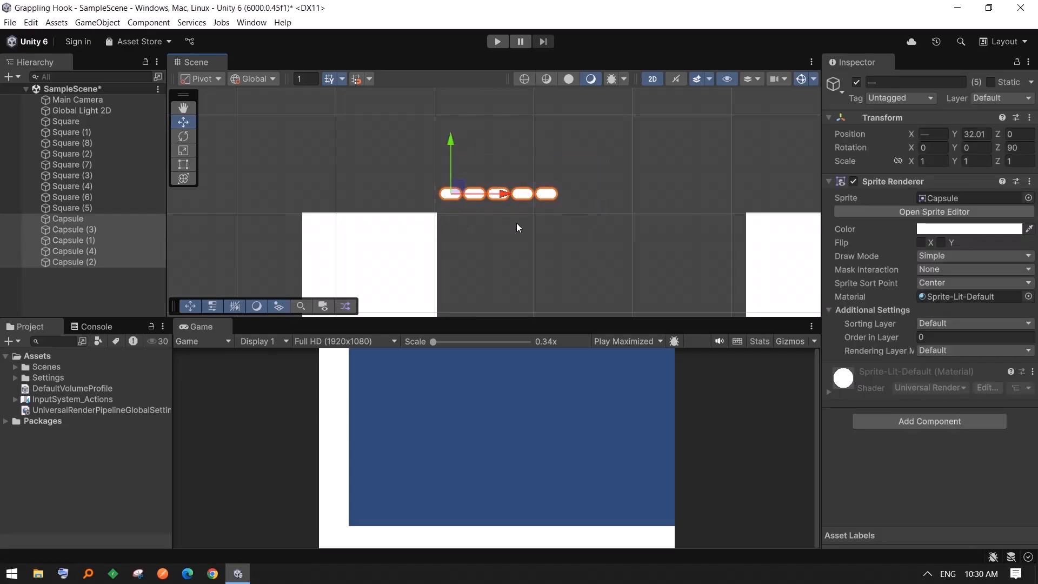
key(ctrl+d)
drag(508, 193, 790, 210)
key(ctrl+d)
- Delete the rightmost capsule and shift the remaining fourteen left so the row starts above the first inner wall's edge
click(744, 222)
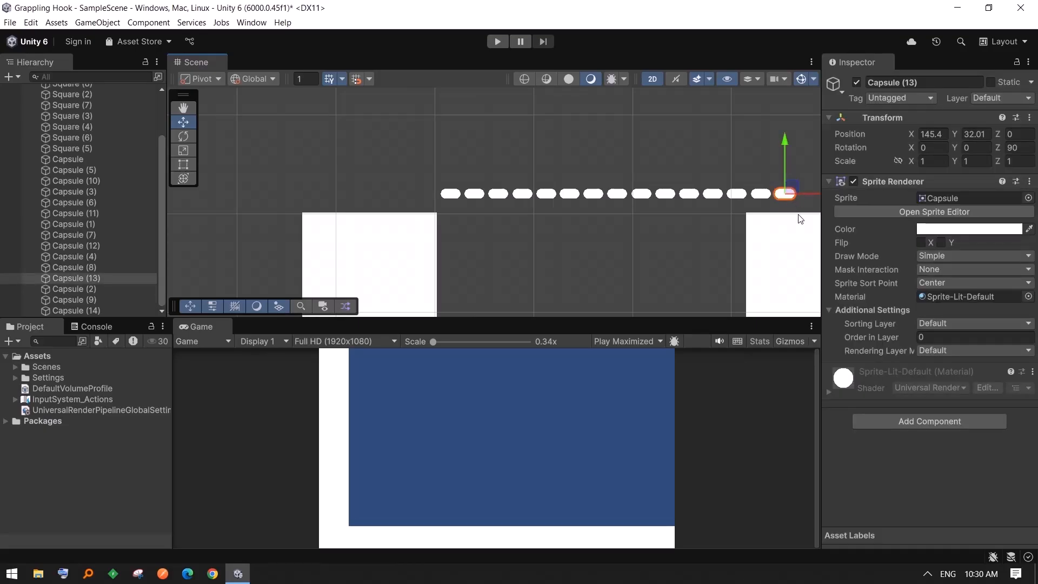
key(Delete)
drag(458, 210, 492, 191)
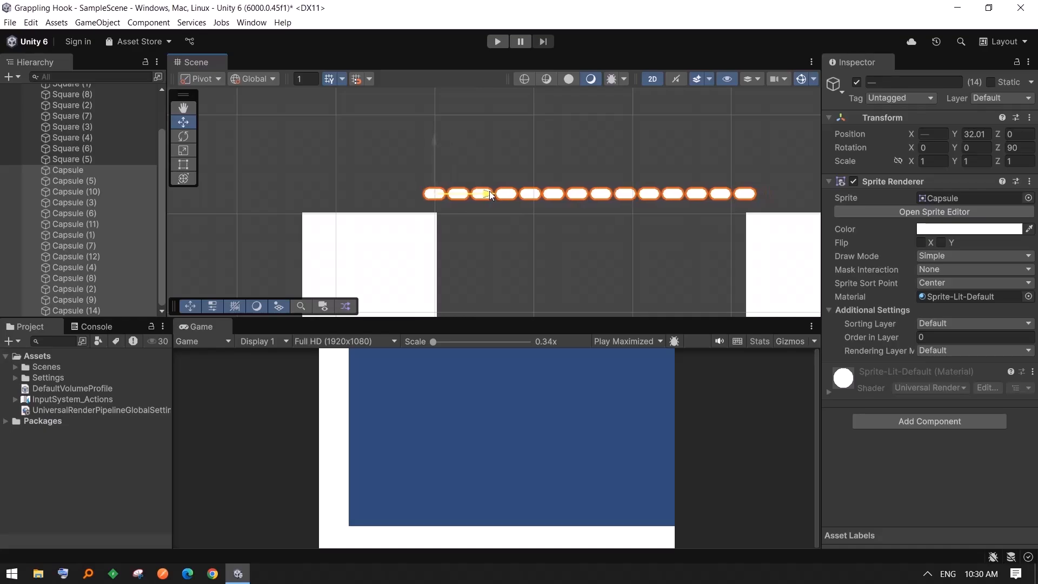
click(518, 219)
- Nudge the second capsule of the row slightly left, closer to the first one
scroll(519, 210, up, 1)
scroll(519, 209, up, 1)
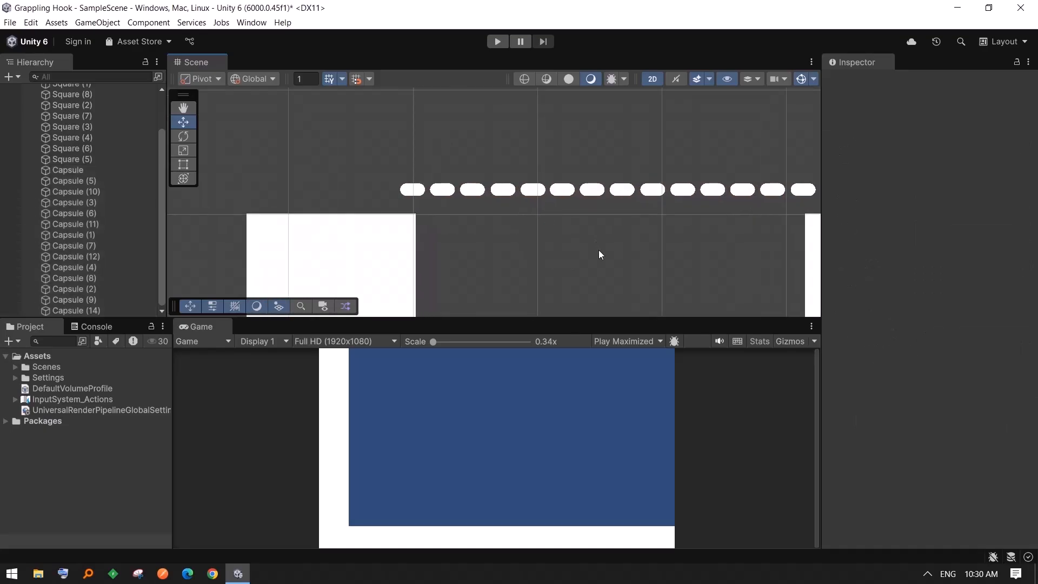
middle_drag(599, 252, 510, 240)
scroll(508, 242, down, 1)
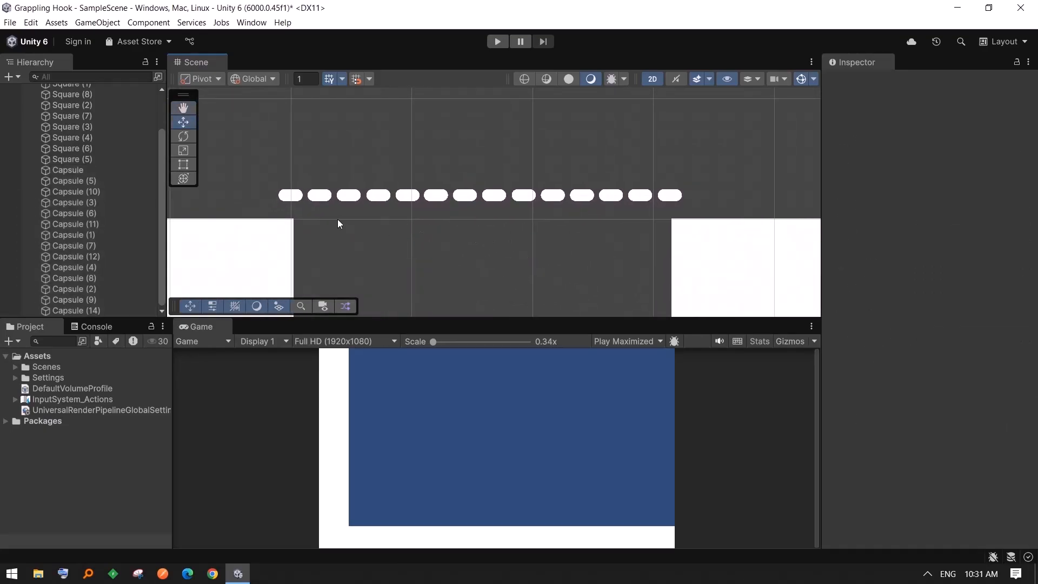
click(289, 196)
scroll(473, 229, up, 1)
click(348, 221)
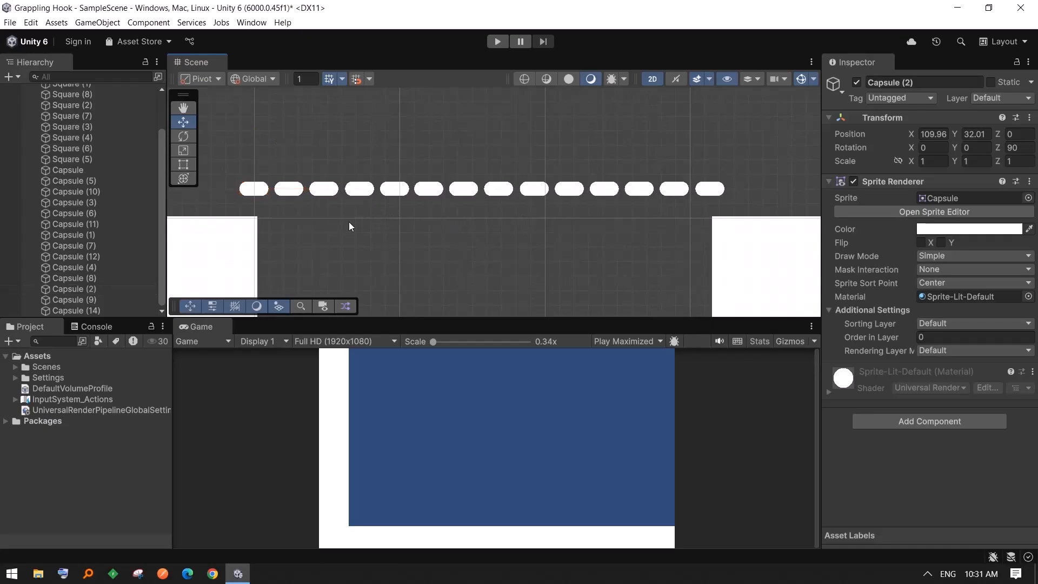
click(291, 190)
drag(340, 187, 338, 189)
scroll(360, 228, up, 1)
click(361, 228)
- Shift the last eleven capsules slightly left, and the last twelve as well, to tighten the spacing after the second capsule
drag(743, 163, 334, 203)
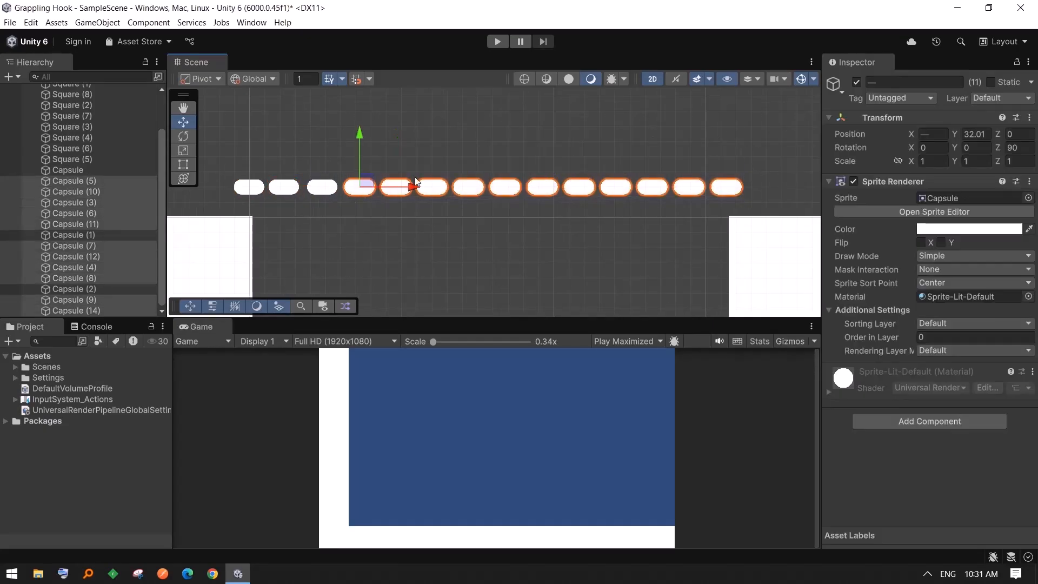
drag(414, 190, 410, 190)
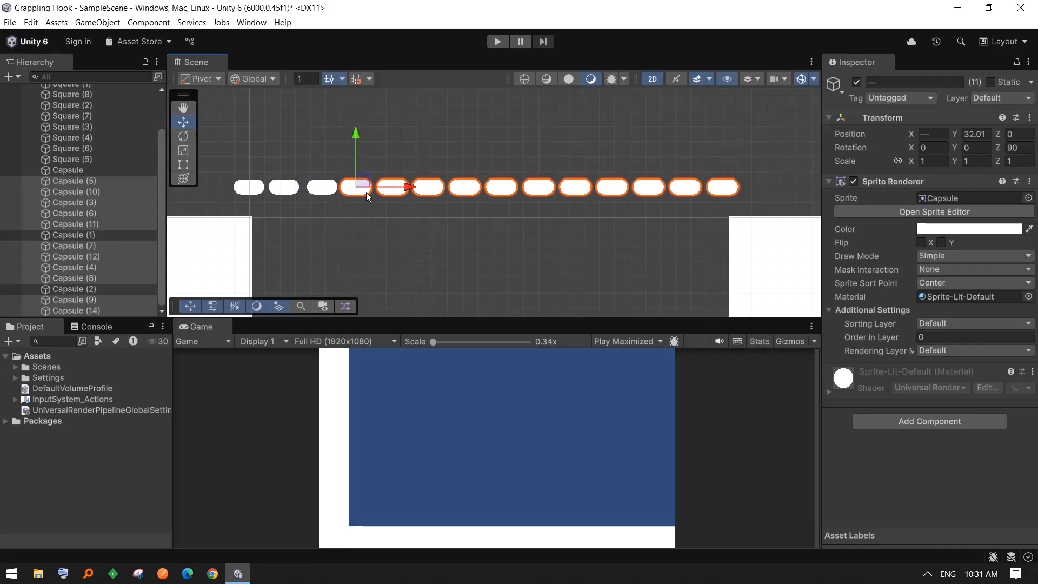
drag(772, 147, 300, 205)
drag(406, 188, 401, 187)
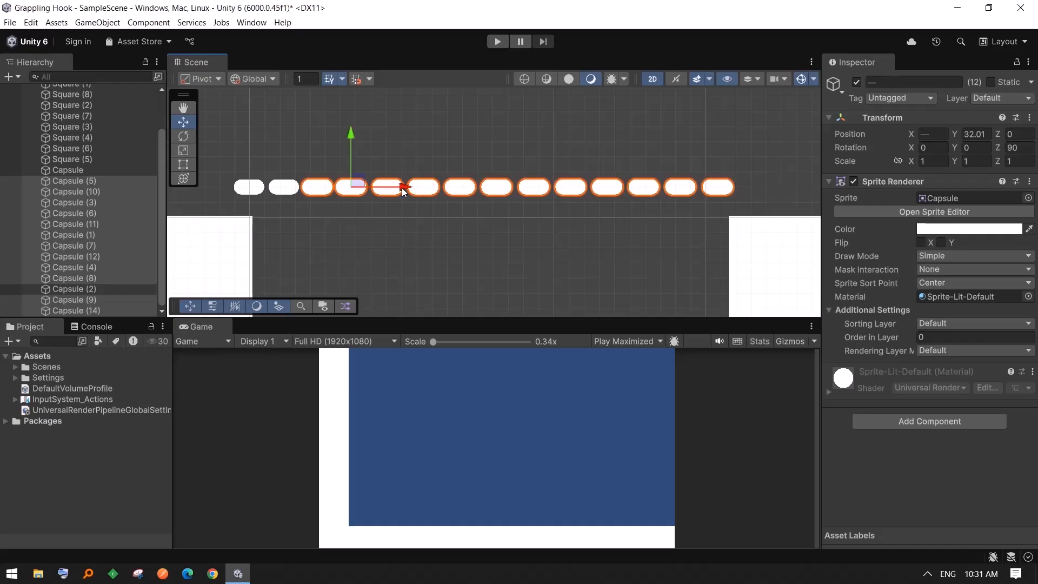
click(592, 199)
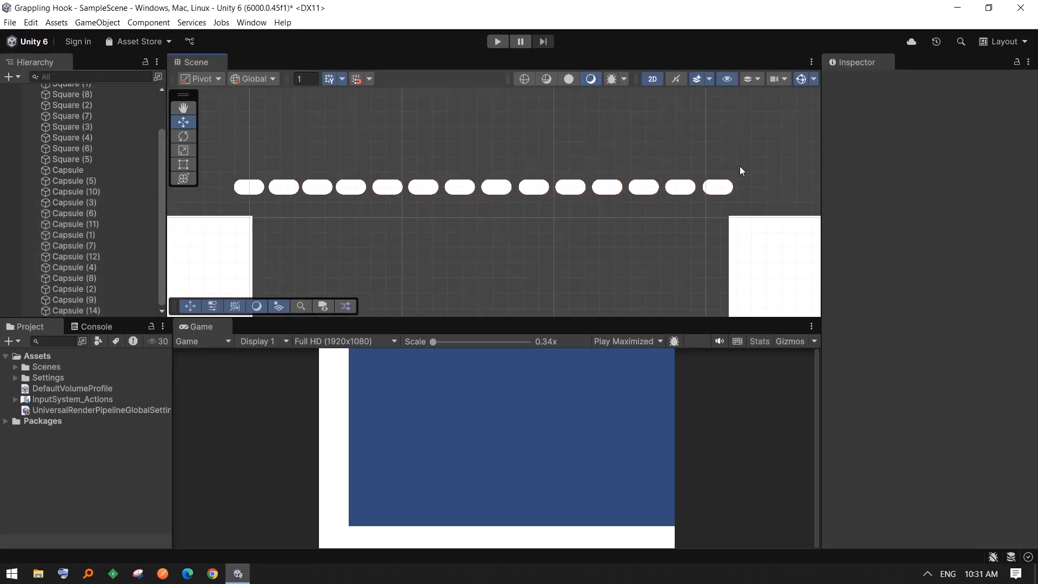
- Tighten the middle of the row by shifting the capsules from the fifth and from the eighth onward slightly left
drag(738, 150, 407, 208)
drag(510, 186, 510, 186)
click(509, 223)
drag(751, 154, 376, 206)
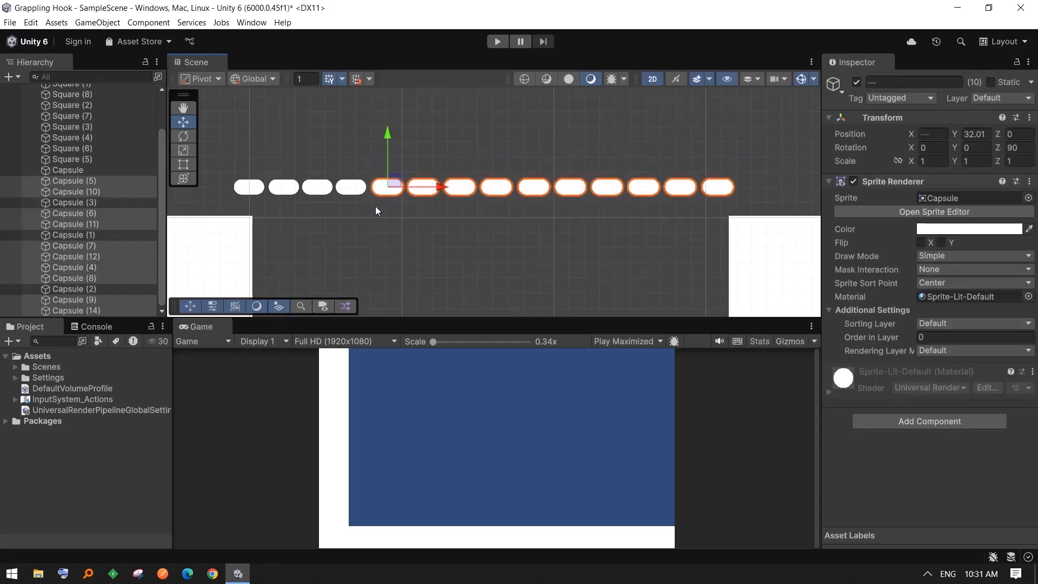
drag(770, 160, 475, 222)
drag(582, 188, 579, 188)
- Shift the last five capsules slightly left, and the last six as well, to close the gaps after the eighth capsule
drag(749, 139, 538, 213)
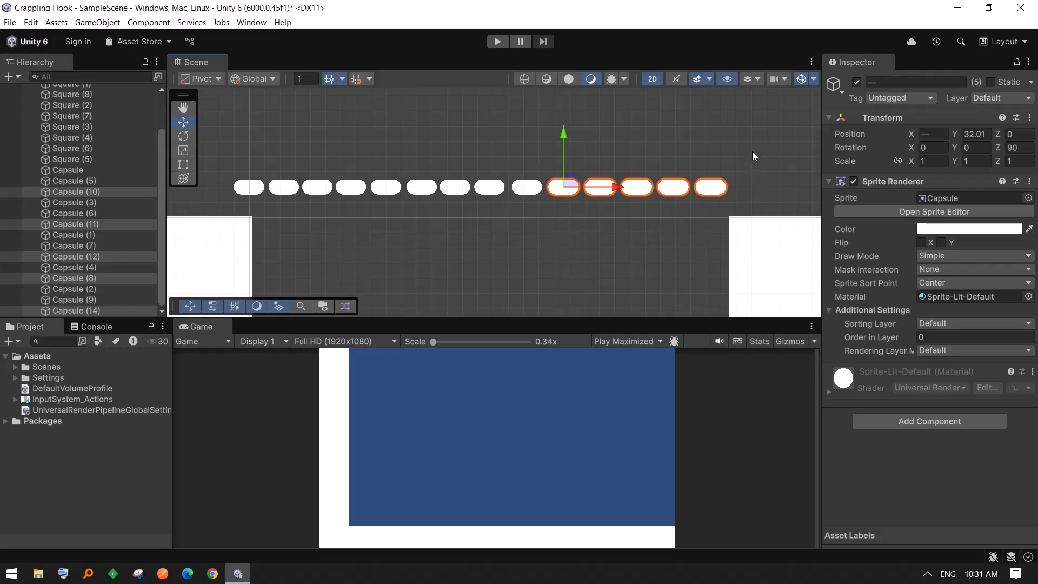
drag(751, 153, 518, 209)
drag(581, 187, 578, 187)
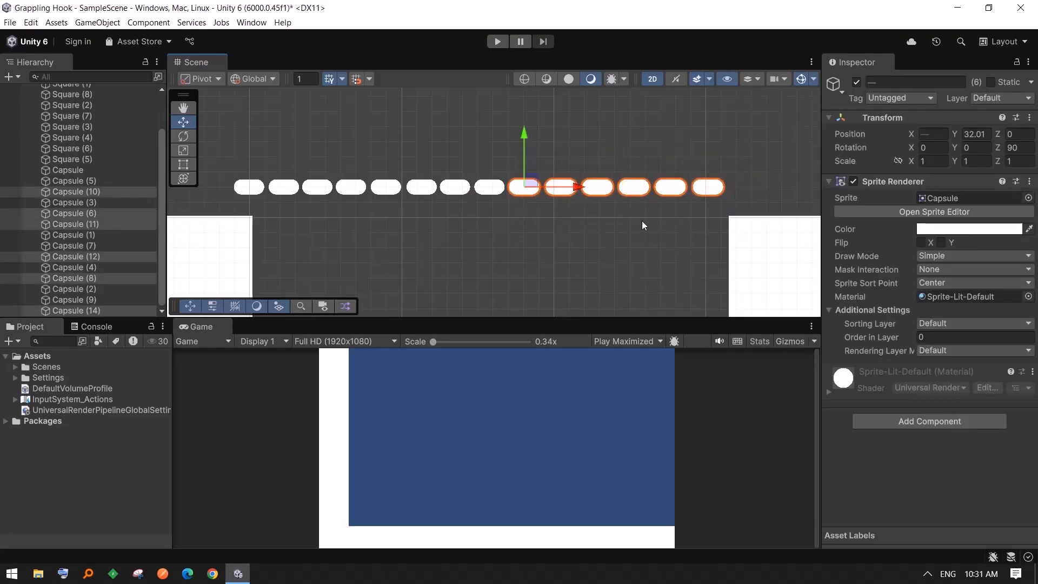
click(643, 222)
- Select the last five capsules and shift them slightly left toward the ninth capsule
drag(745, 163, 553, 205)
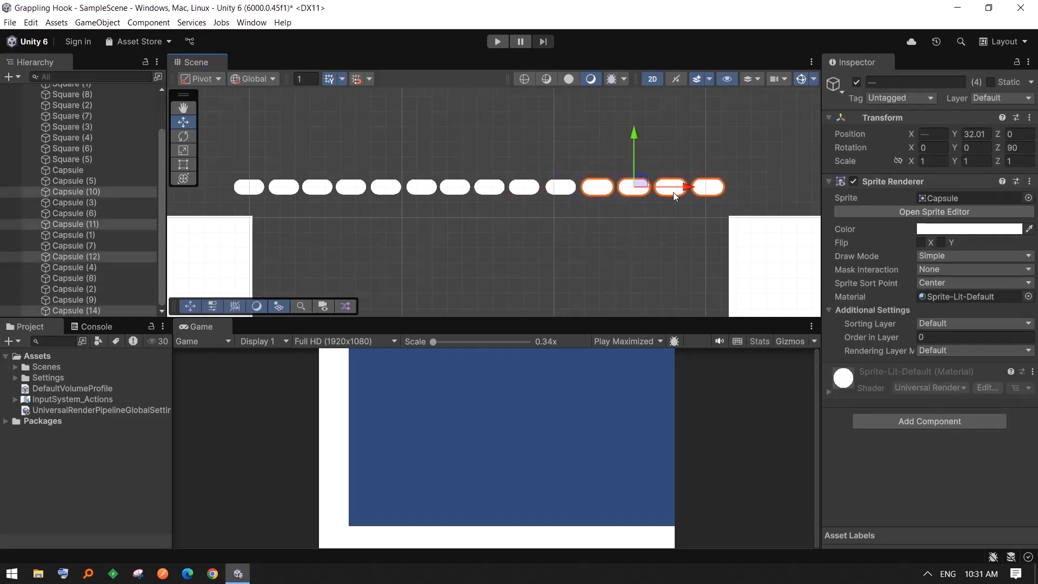
drag(736, 158, 547, 213)
click(539, 213)
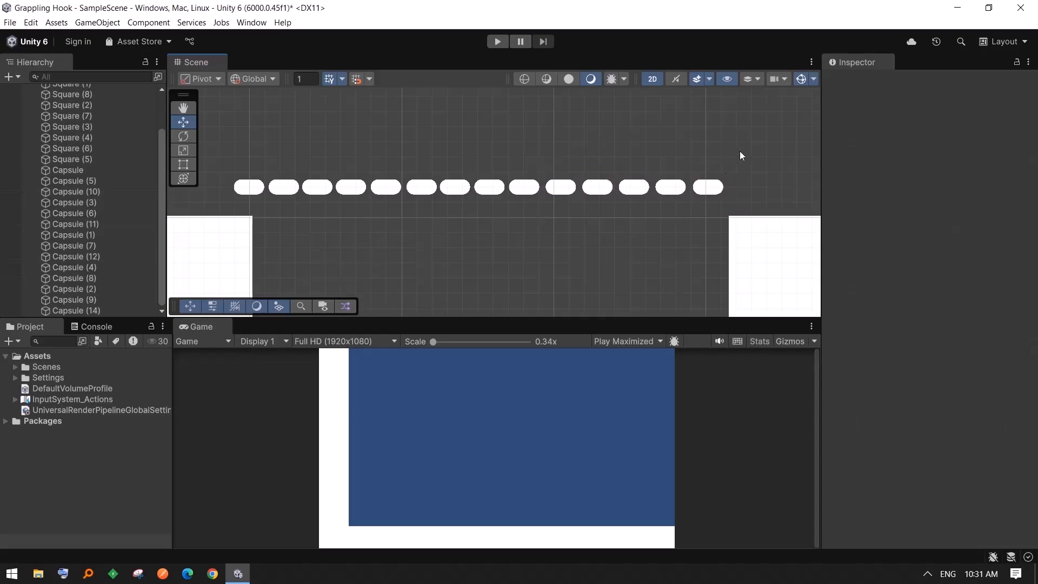
drag(740, 152, 547, 210)
shift+click(561, 187)
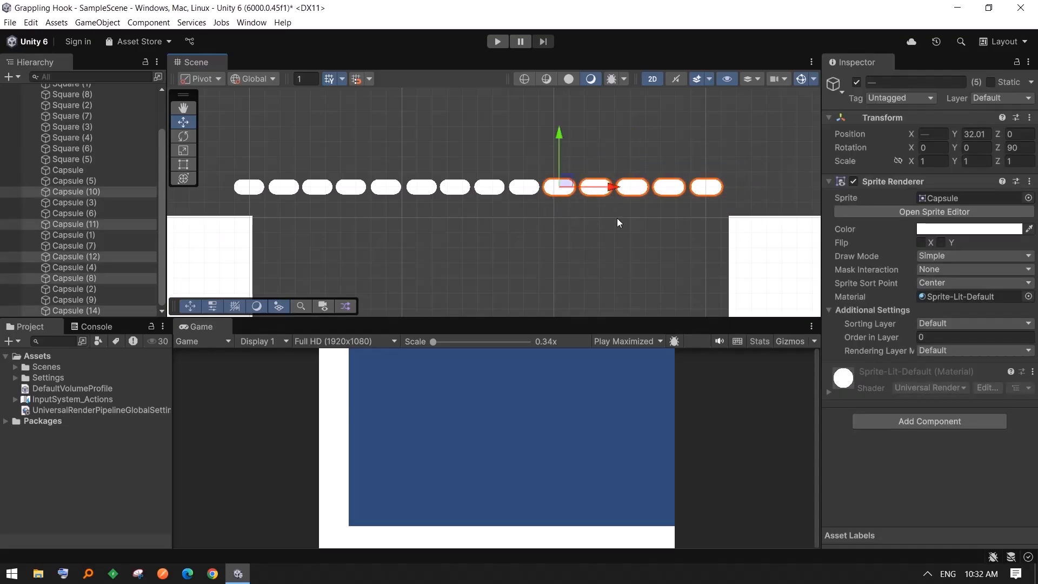
click(758, 196)
- Nudge the tenth to thirteenth capsules individually left to even out their spacing
scroll(582, 213, down, 2)
scroll(599, 213, up, 2)
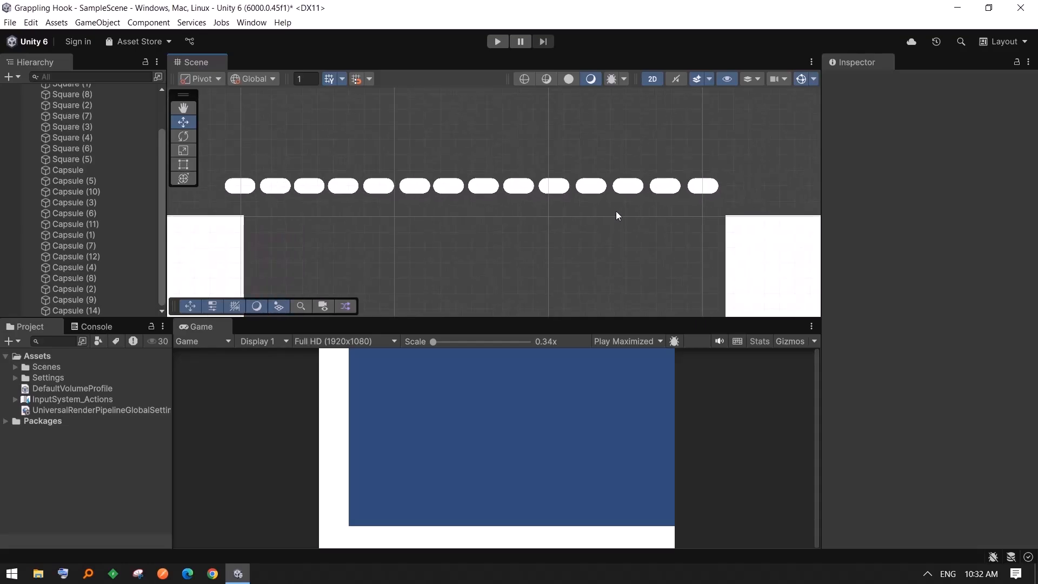
click(594, 187)
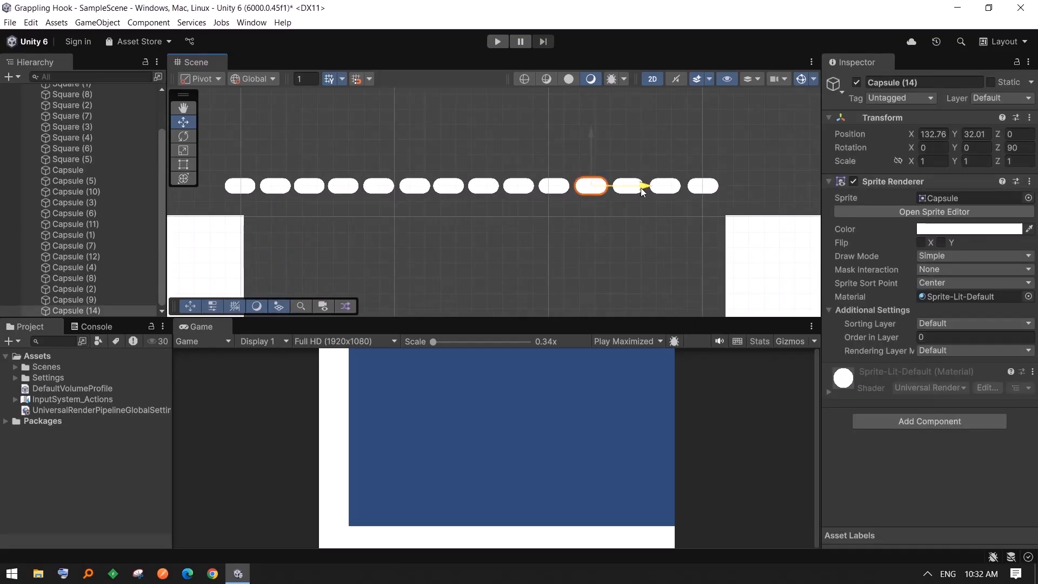
click(547, 188)
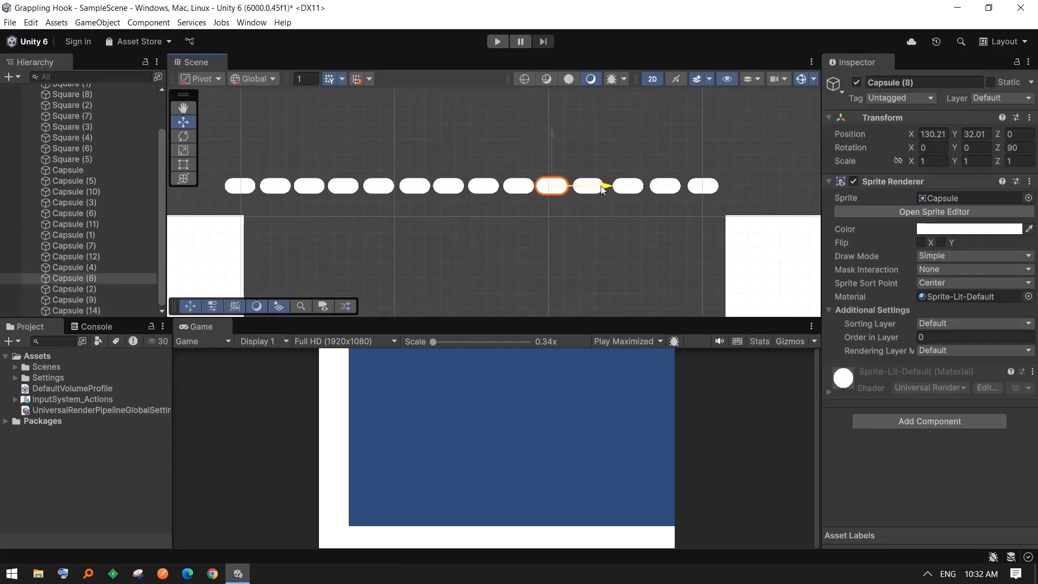
click(627, 186)
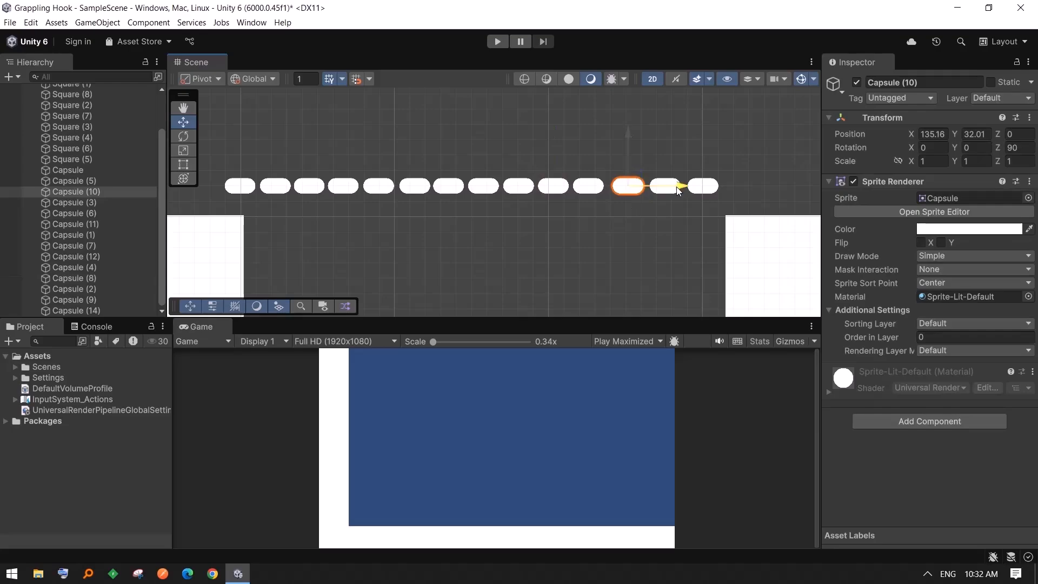
drag(679, 186, 783, 186)
click(673, 190)
- Move the last capsule closer to its neighbour and place a duplicate after it at the second inner wall's edge
click(708, 197)
click(703, 186)
key(ctrl+d)
click(663, 227)
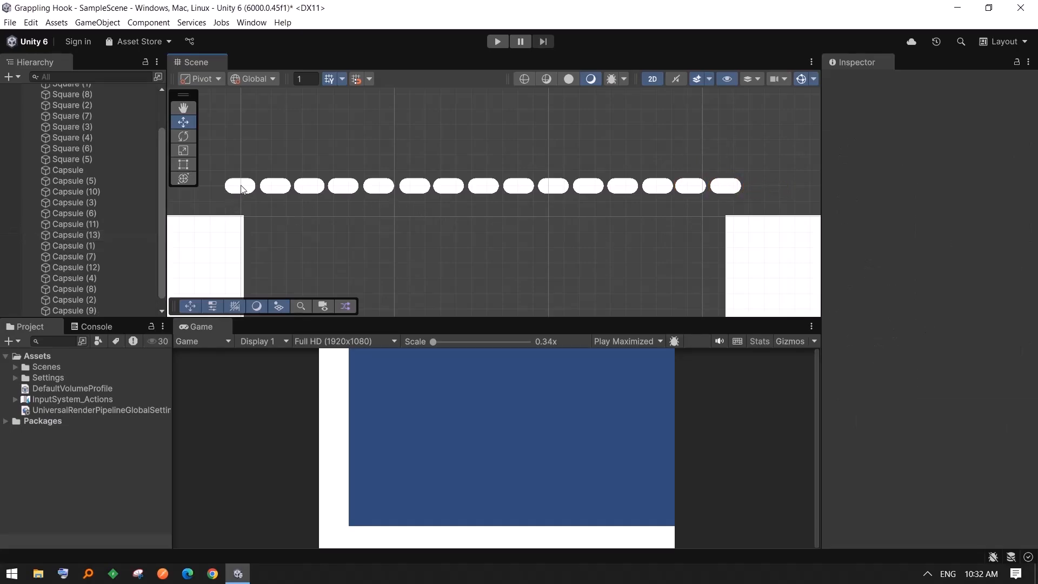
- Add a Capsule Collider 2D component to the leftmost capsule of the row
click(241, 187)
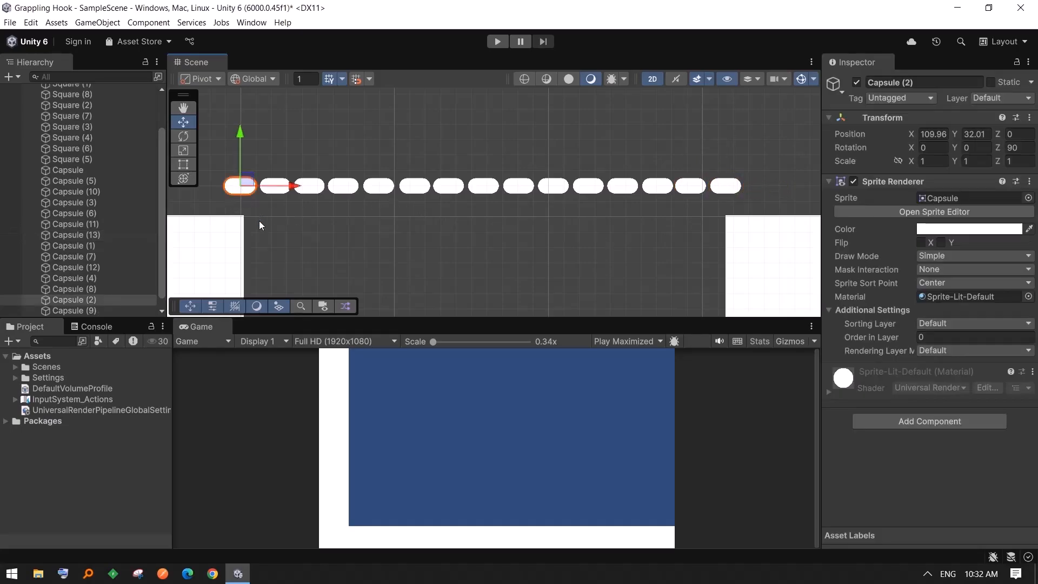
click(905, 421)
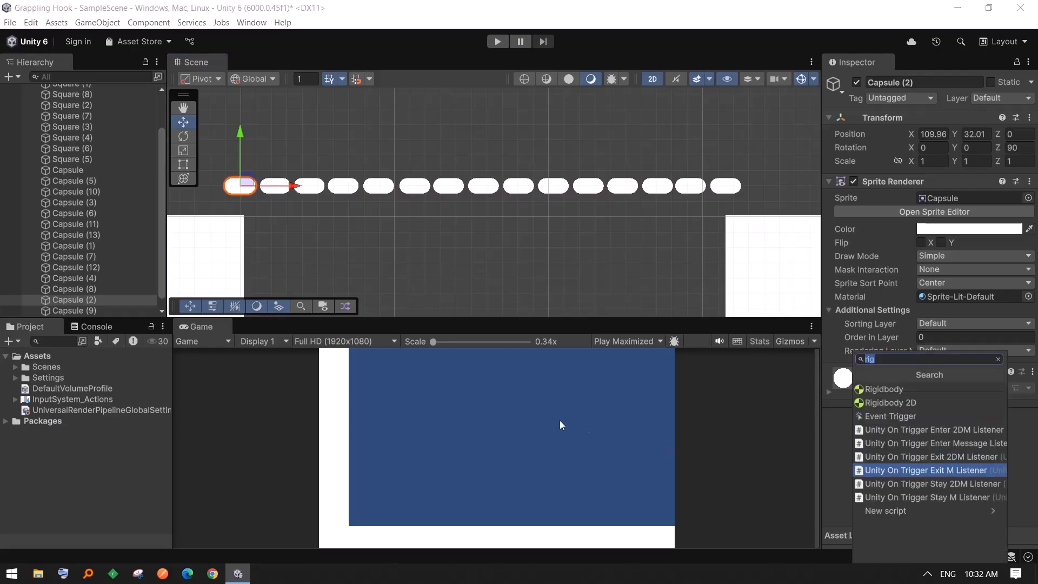
text(caps)
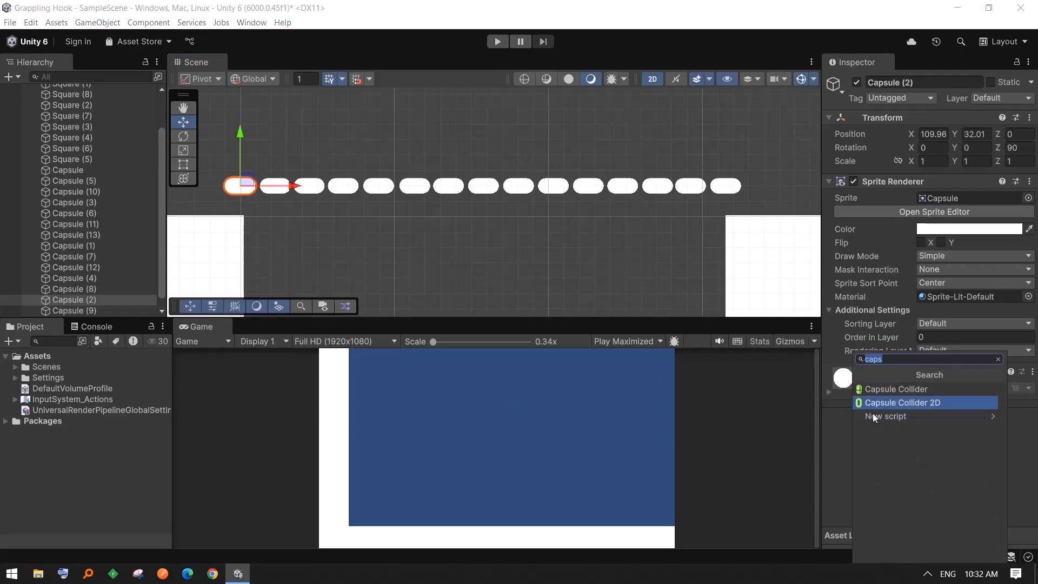
click(873, 405)
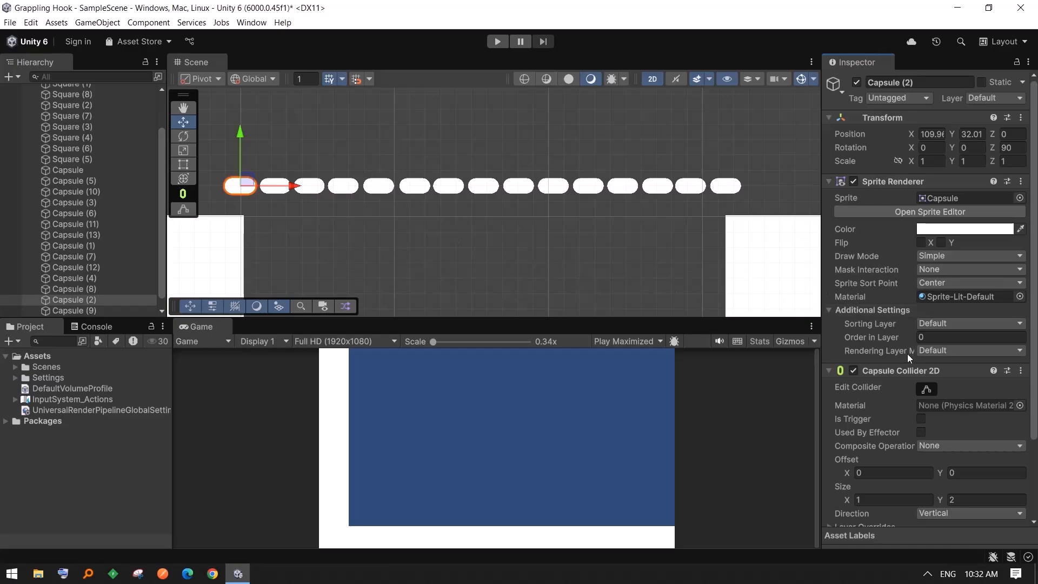
- Select the other fourteen capsules and add a Capsule Collider 2D component to all of them
drag(775, 136, 252, 211)
click(927, 422)
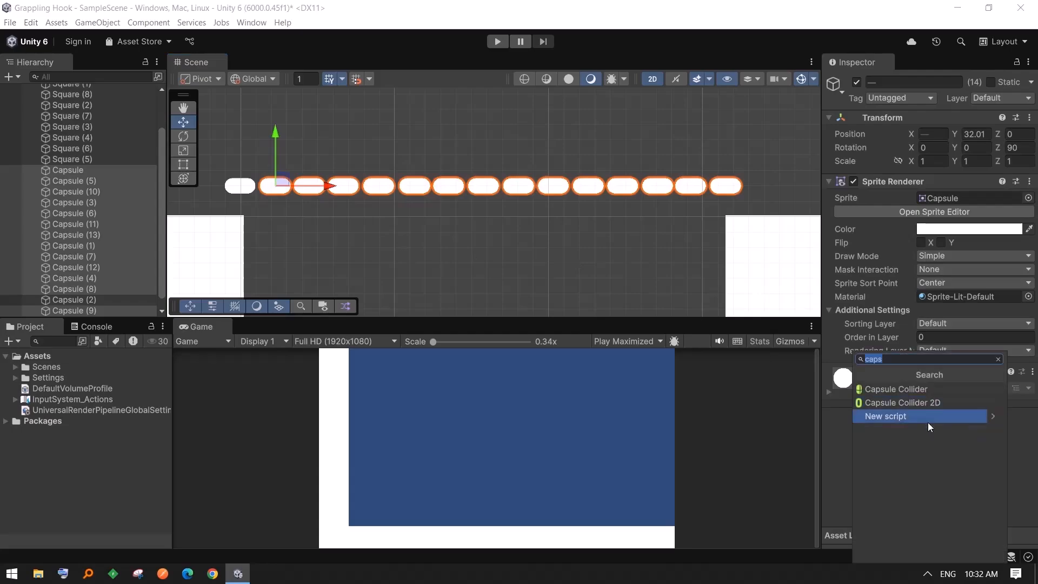
click(883, 404)
click(273, 177)
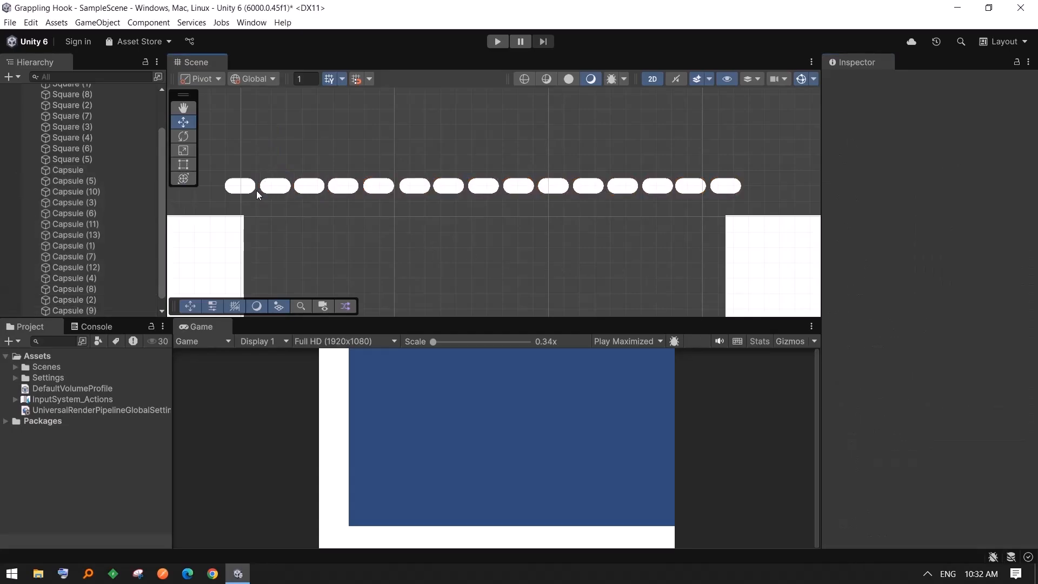
- Add a Rigidbody 2D component to the leftmost capsule of the row
click(241, 189)
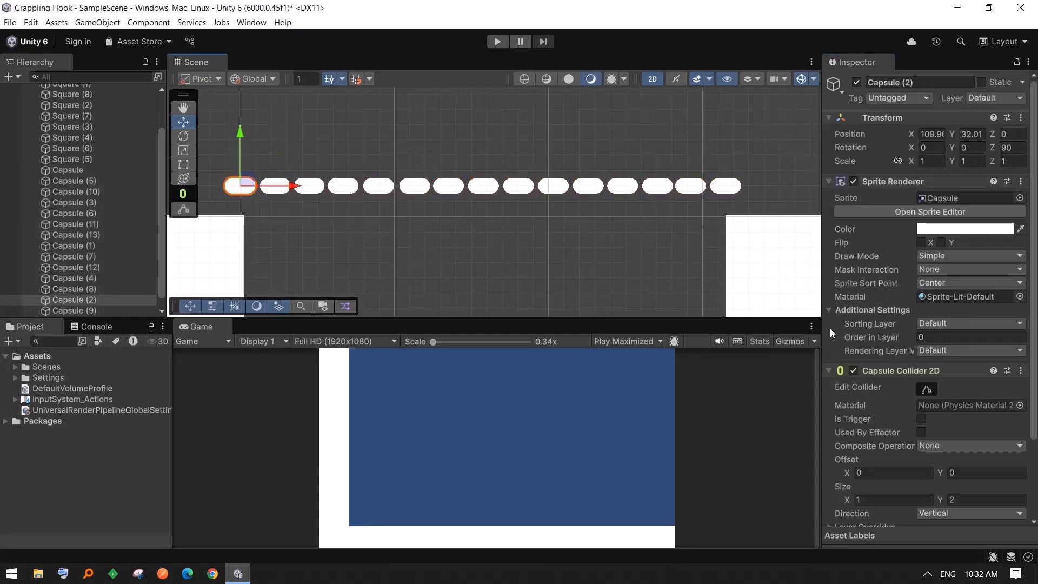
scroll(982, 442, down, 3)
click(927, 511)
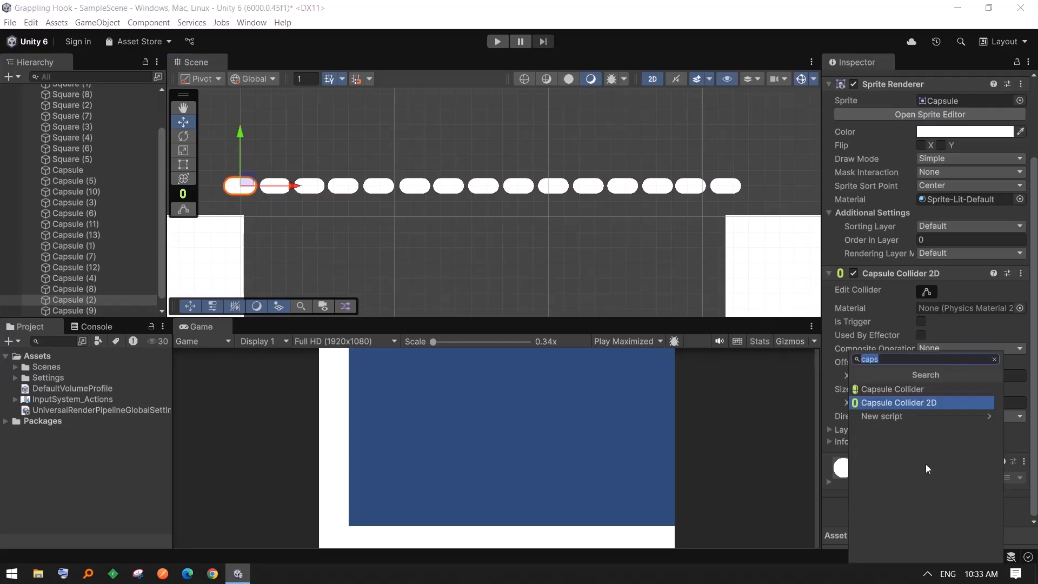
text(rigi)
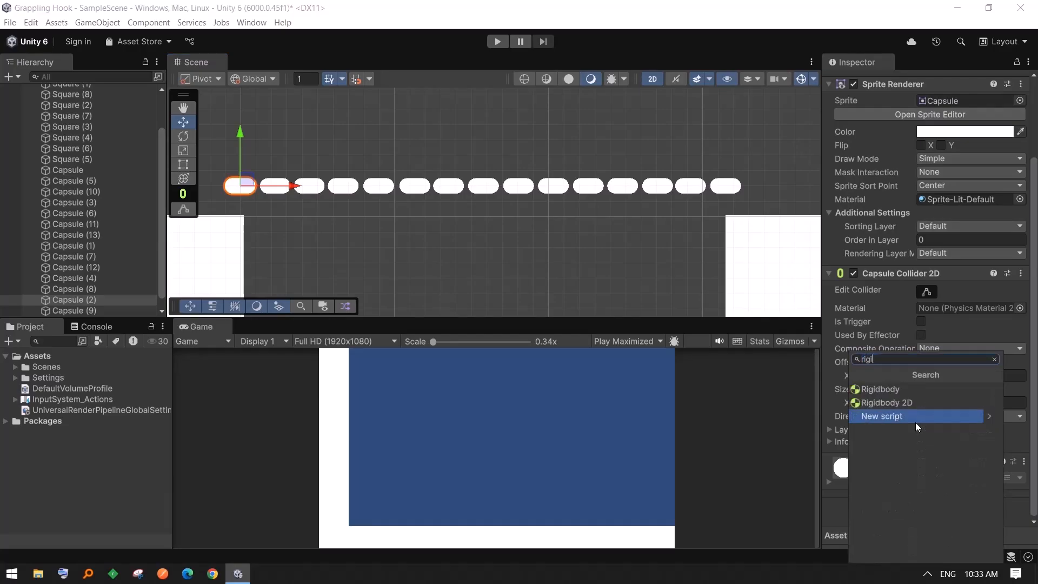
key(Up)
key(Return)
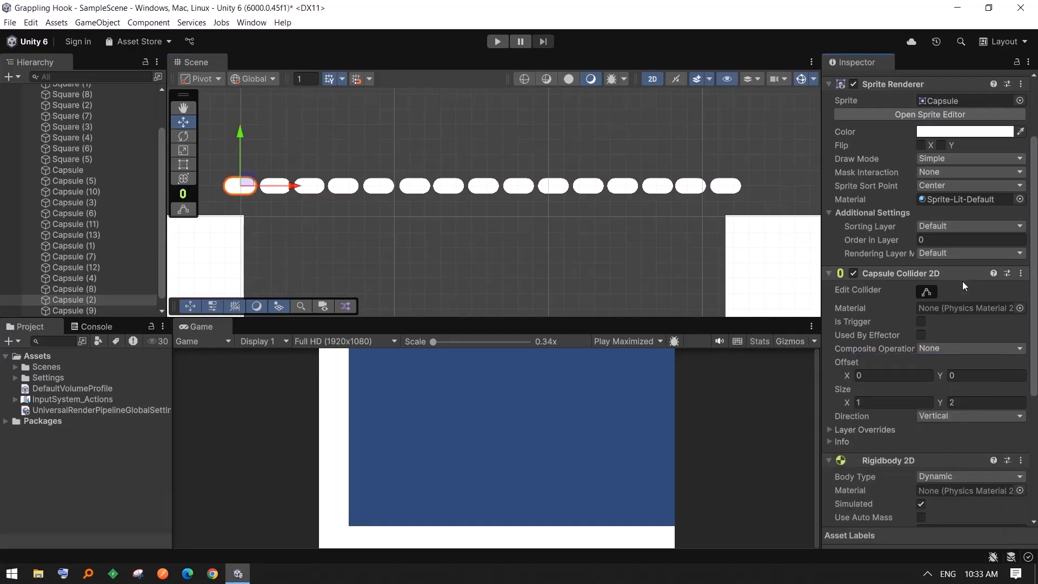
scroll(962, 298, down, 3)
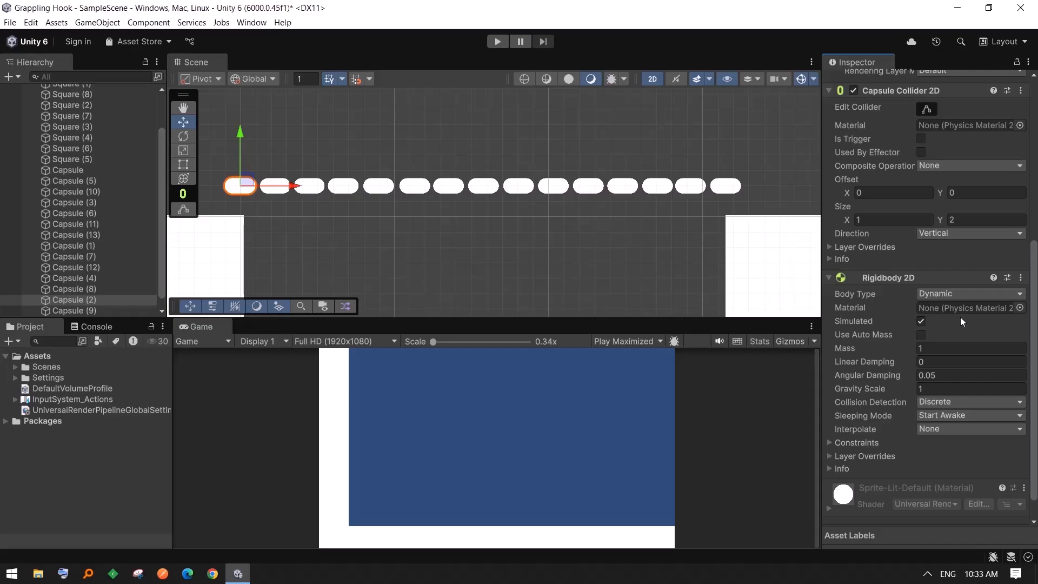
- Select the other fourteen capsules and add a Hinge Joint 2D component to all of them
click(701, 163)
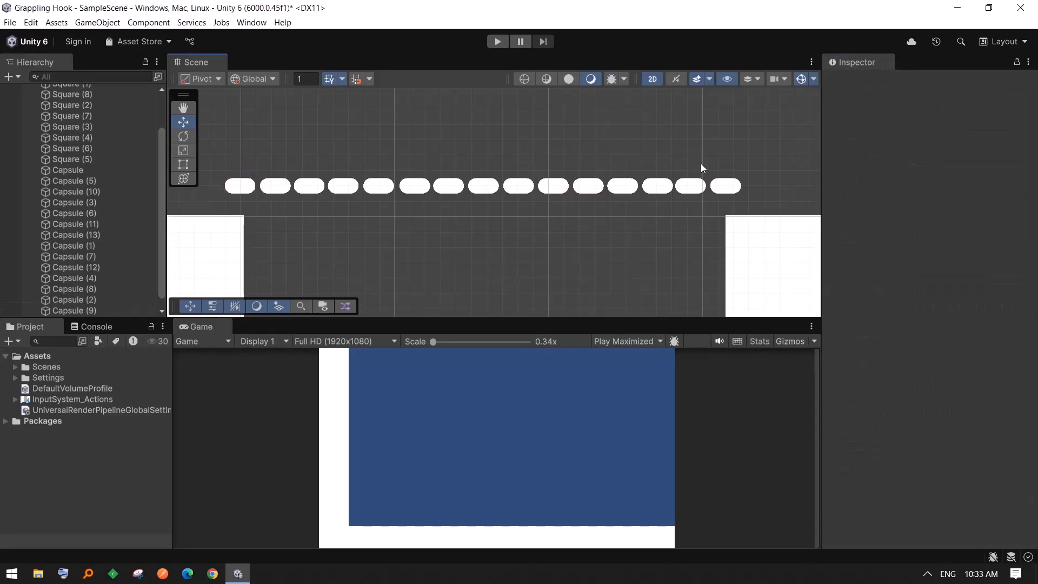
drag(745, 193, 260, 211)
scroll(945, 515, down, 3)
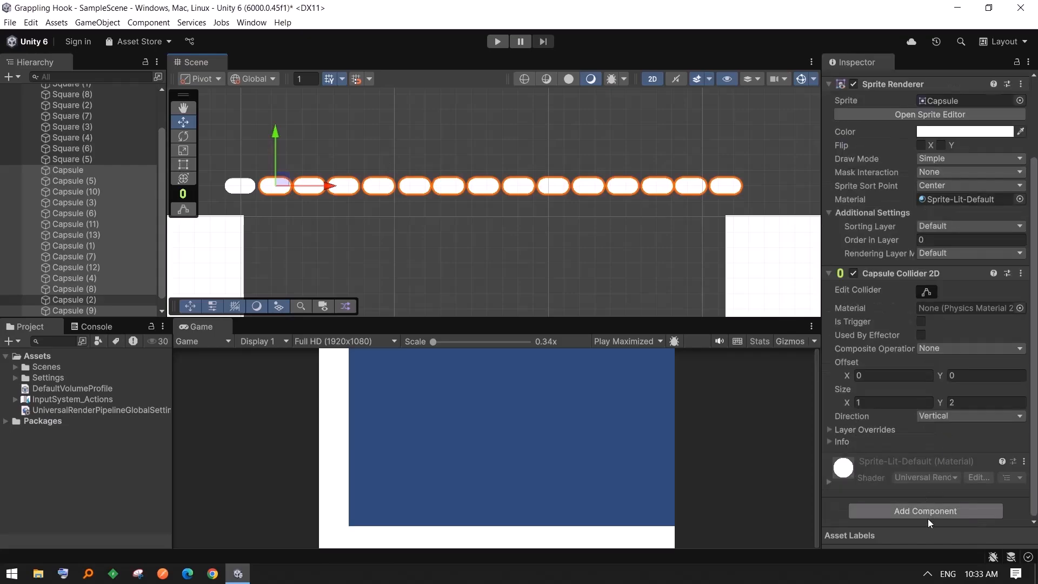
click(928, 508)
text(hinj)
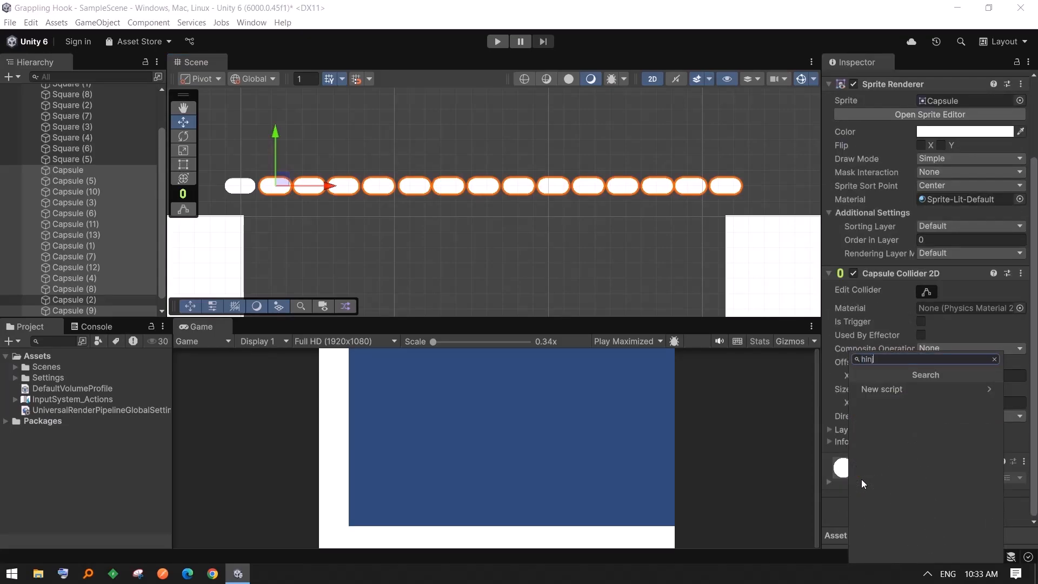
key(BackSpace)
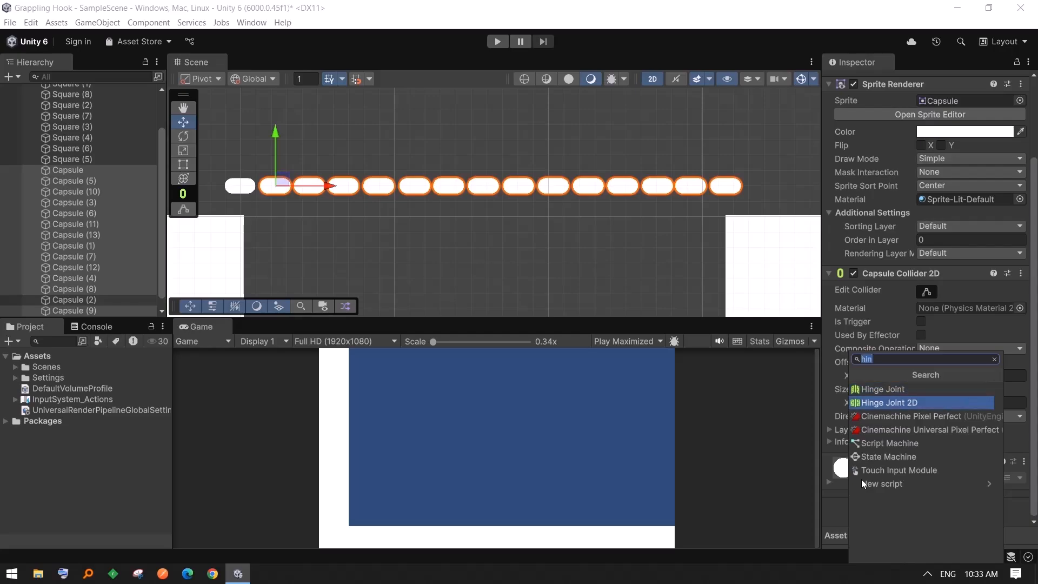
key(Return)
click(450, 282)
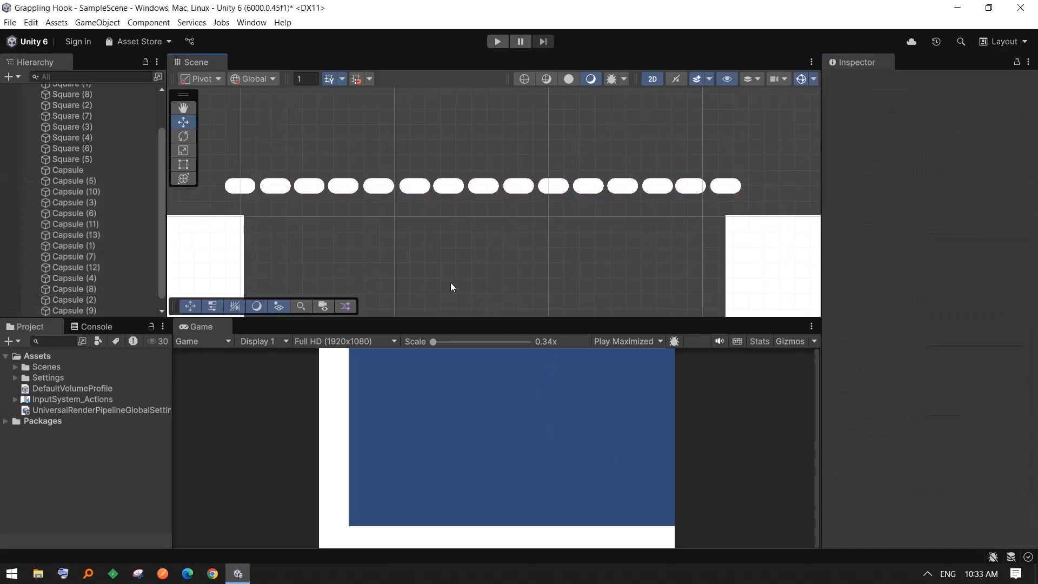
- Move the highest floating platform left along the X axis to about X 80.2
scroll(497, 248, up, 2)
scroll(584, 289, down, 3)
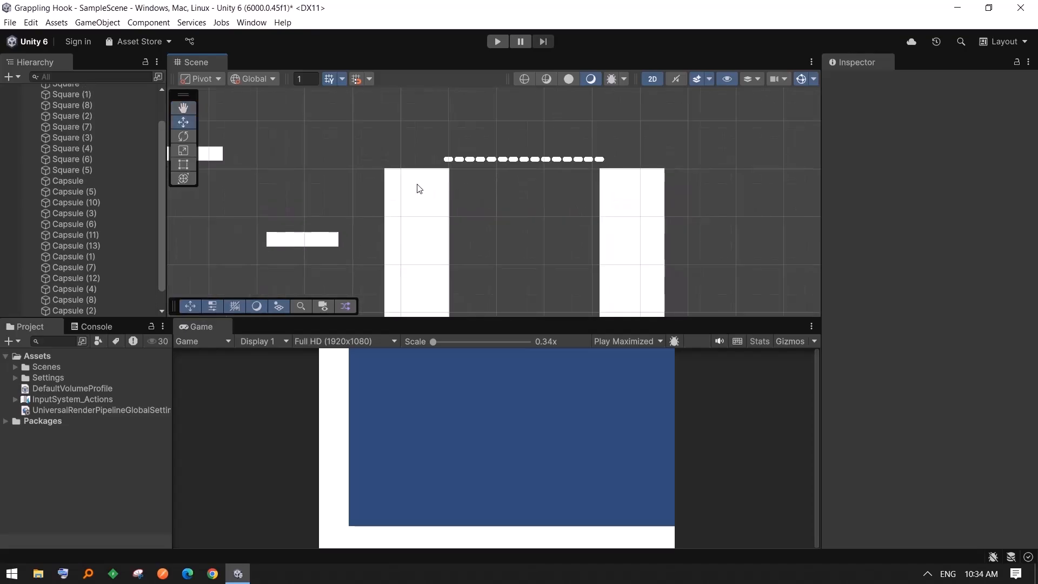
scroll(427, 227, down, 3)
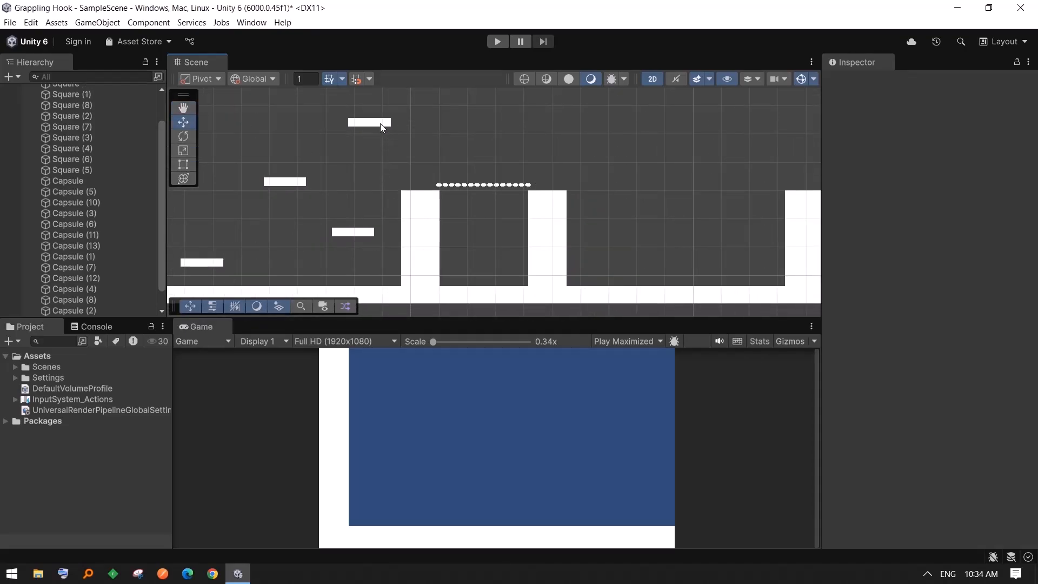
click(372, 126)
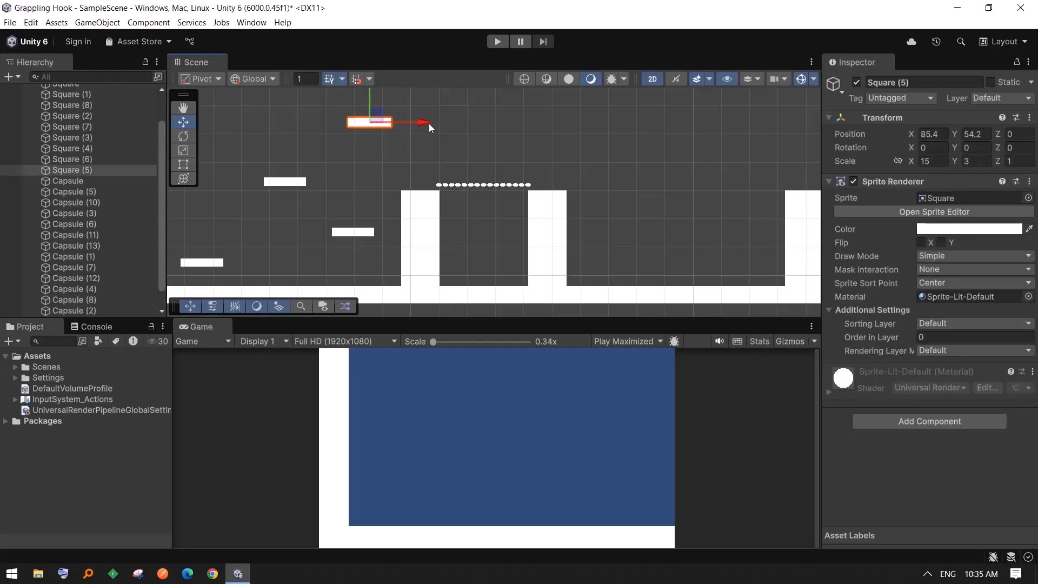
drag(429, 123, 408, 122)
- Create an empty game object in the scene and name it "bridge"
click(63, 133)
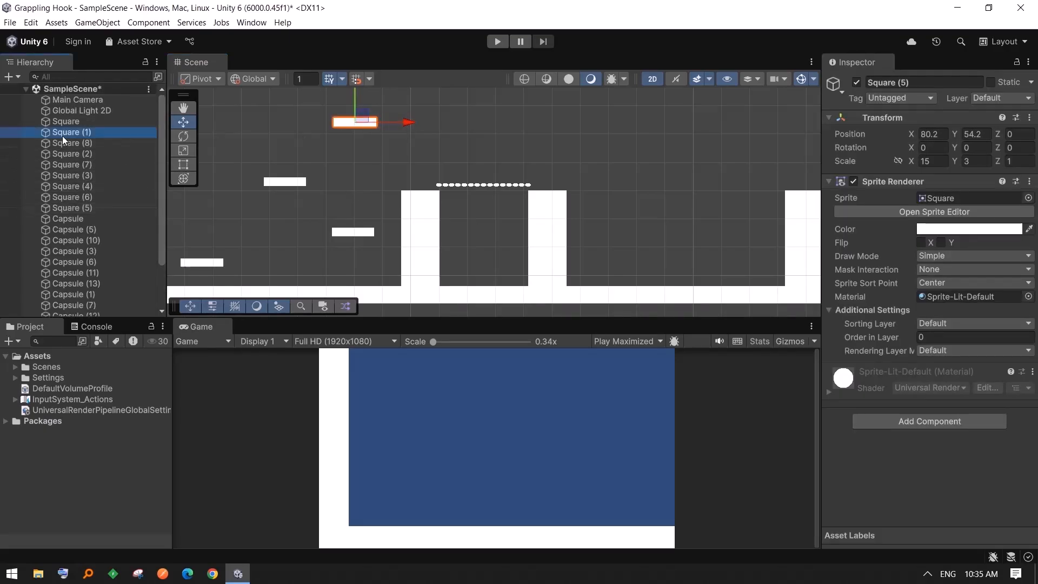
click(71, 186)
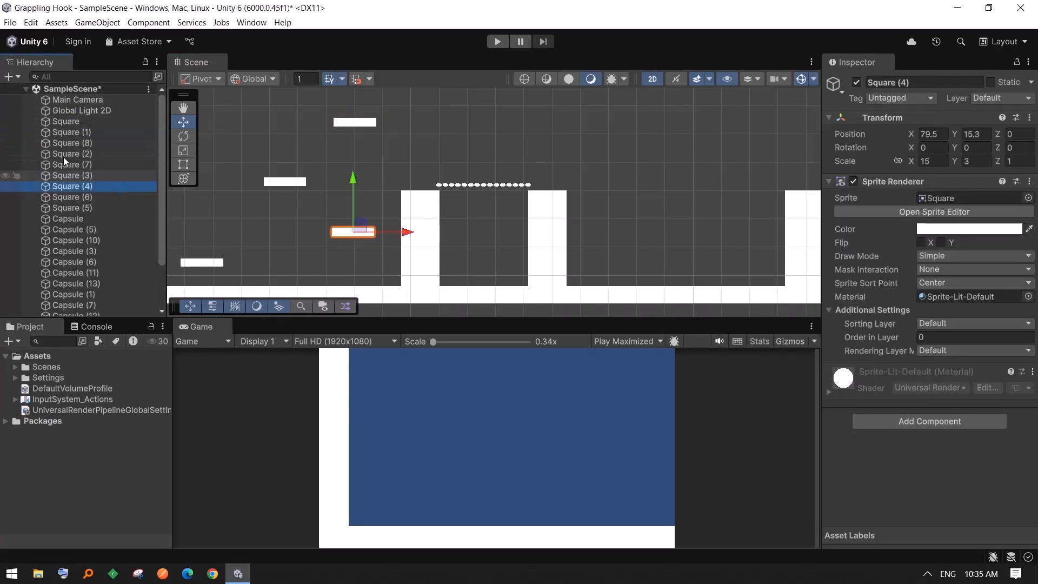
click(15, 77)
click(40, 92)
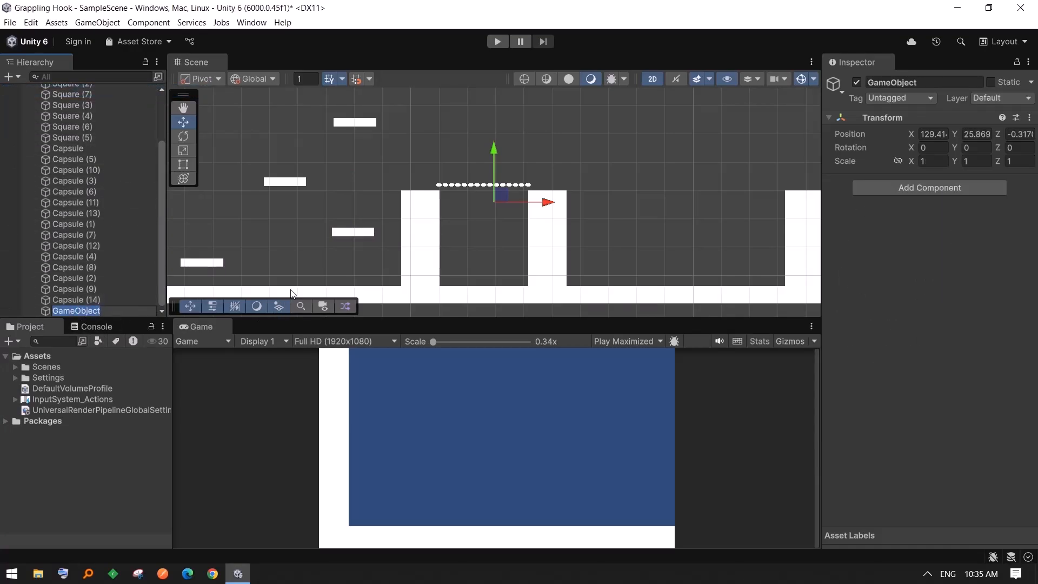
text(bridge)
key(Return)
scroll(446, 212, down, 2)
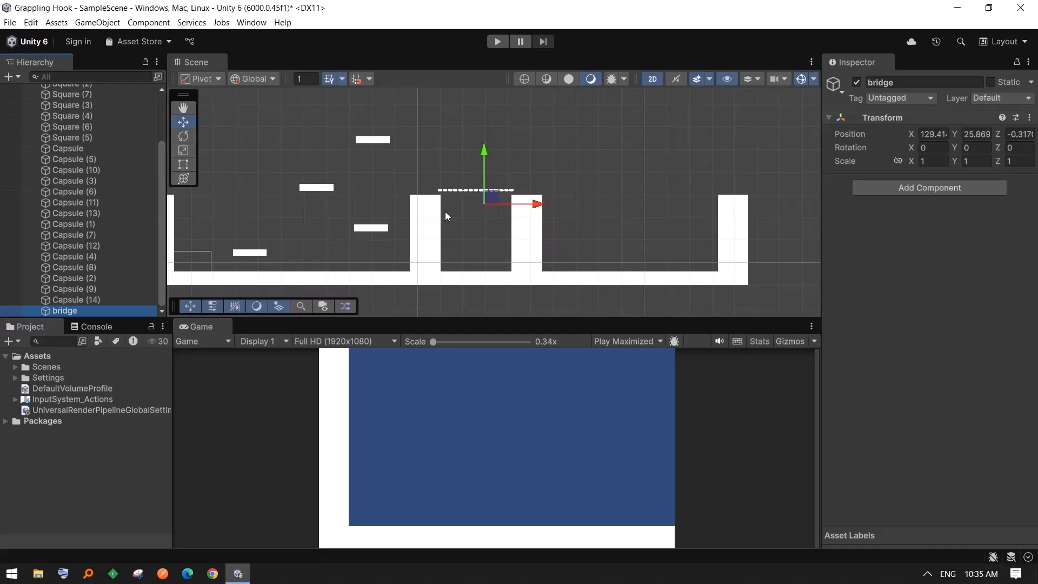
- Make the leftmost capsule of the row, Capsule (2), a child of the bridge object
click(74, 299)
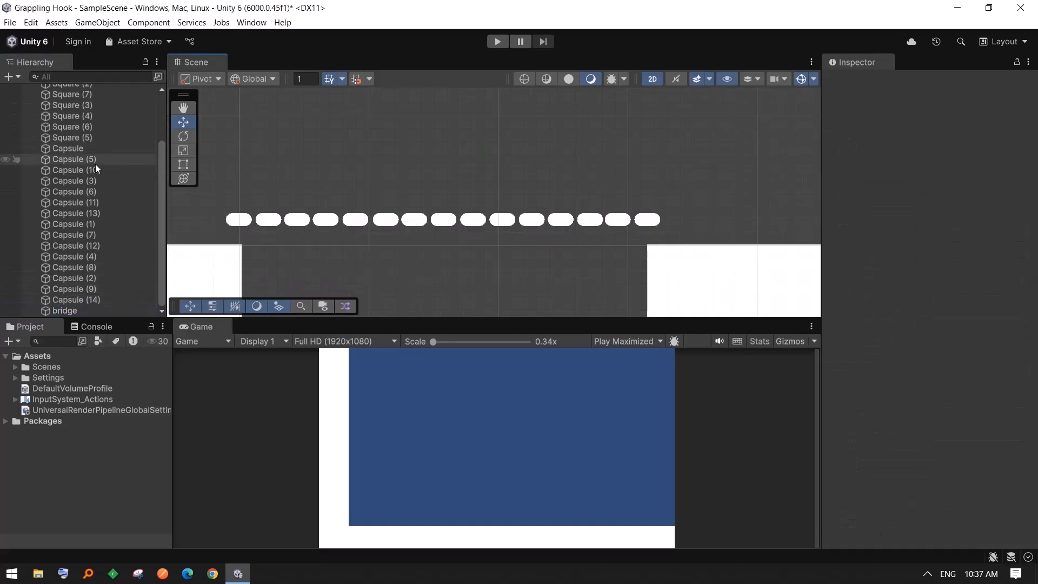
click(96, 164)
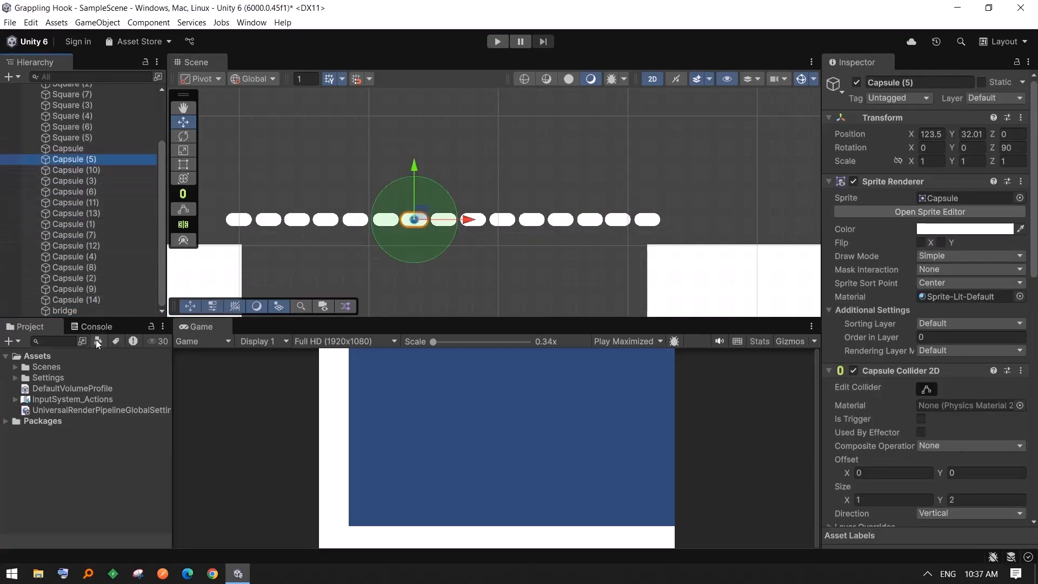
click(74, 299)
click(67, 278)
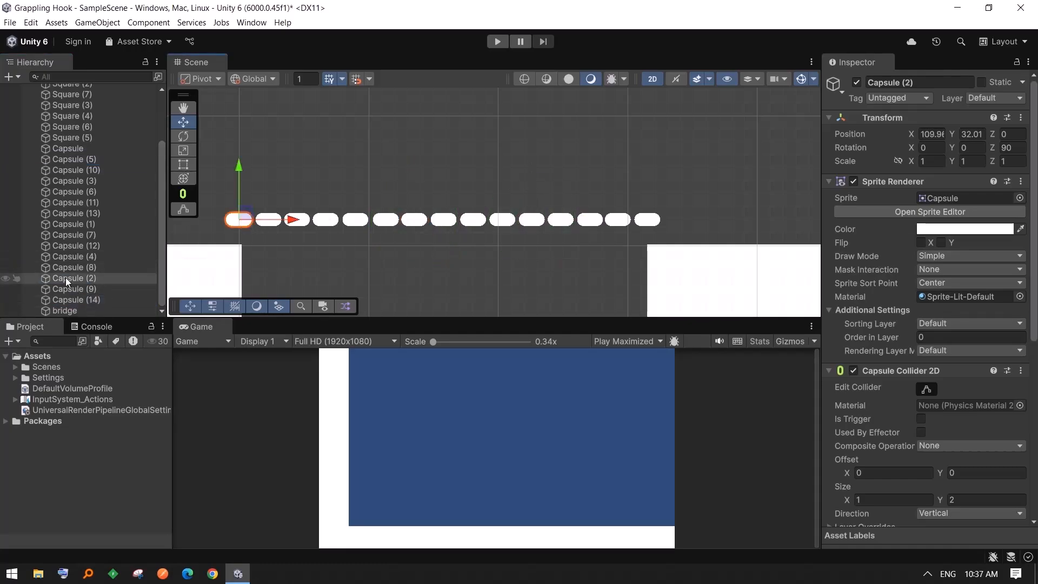
drag(66, 277, 66, 311)
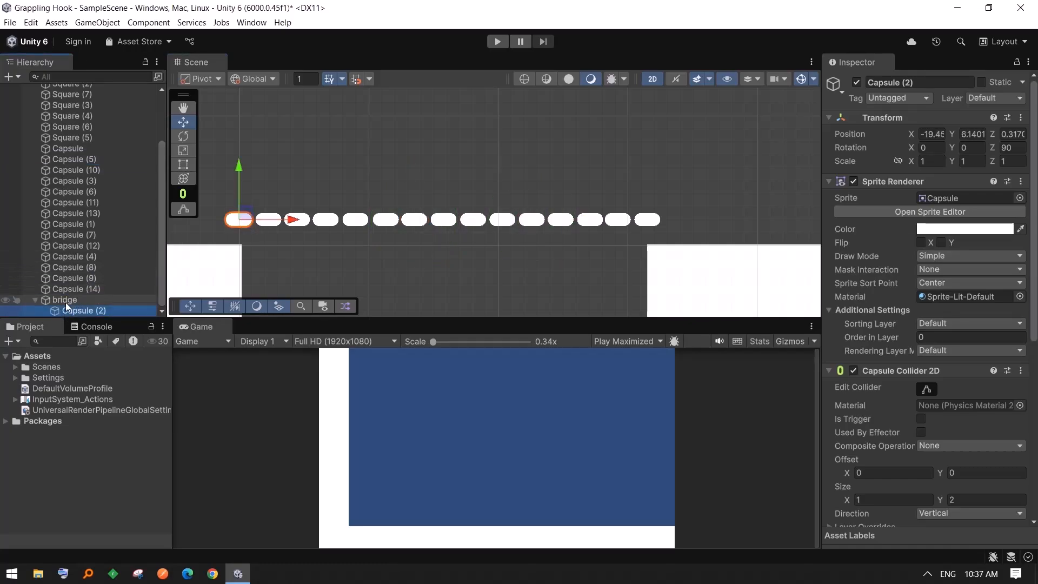
- Switch to the Rect tool and make the second capsule in the row a child of the bridge object
click(269, 221)
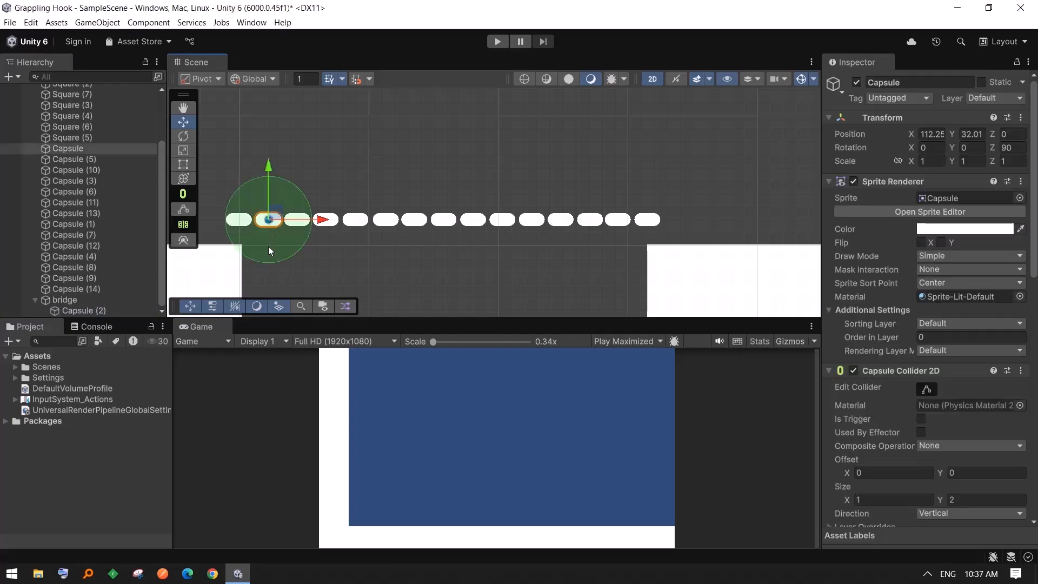
key(q)
key(w)
click(184, 165)
click(303, 252)
click(268, 221)
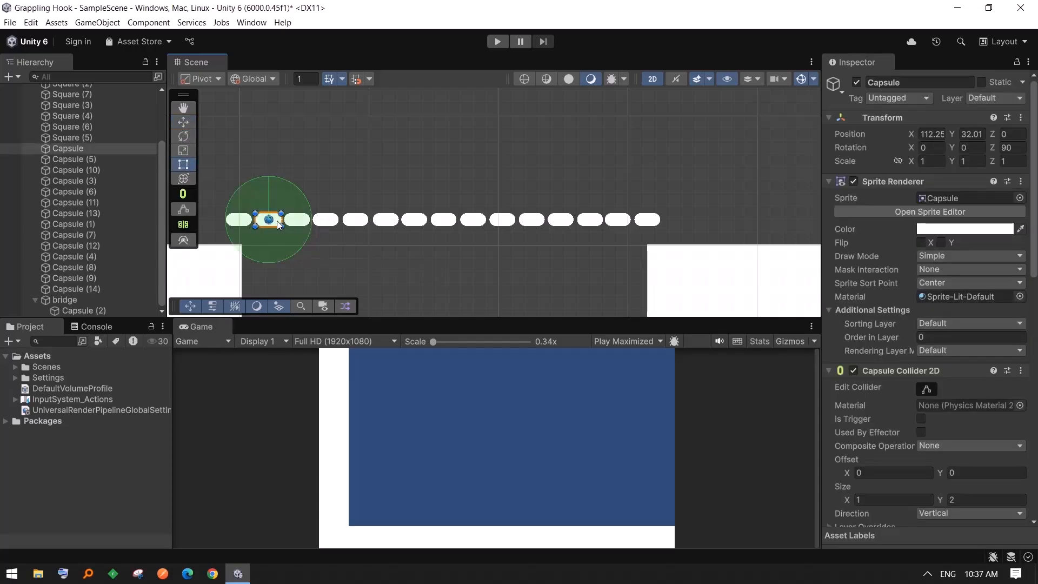
drag(70, 149, 72, 300)
click(355, 231)
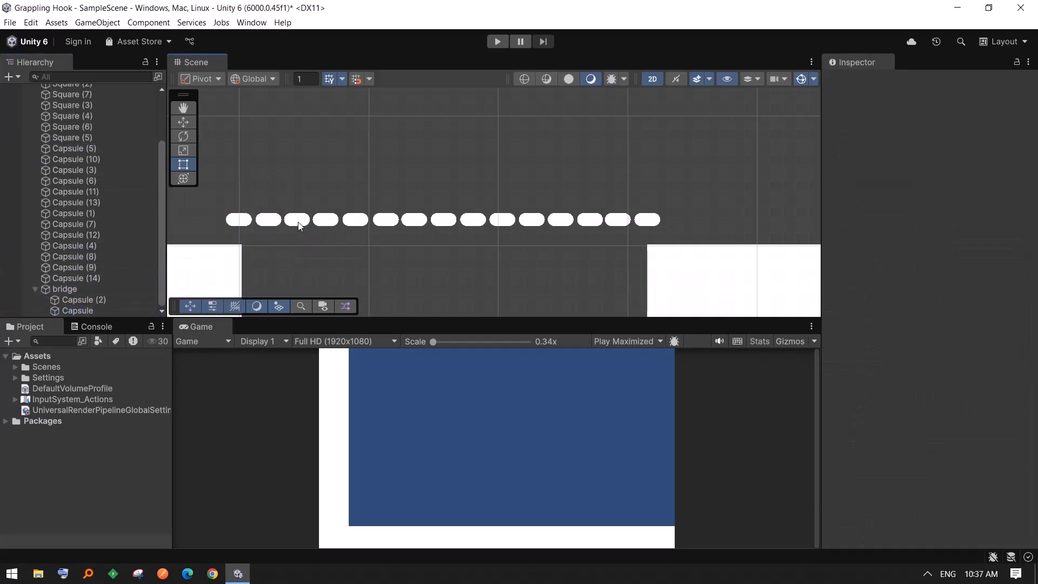
- Parent the third and fourth capsules of the row, Capsule (1) and Capsule (3), to the bridge object
click(297, 221)
drag(89, 219, 72, 289)
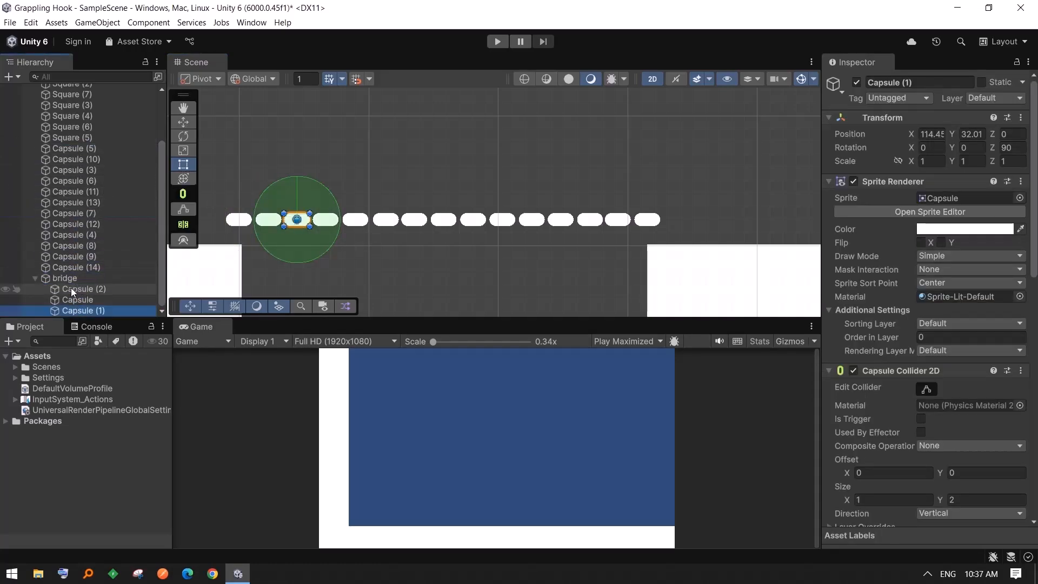
click(392, 287)
click(326, 220)
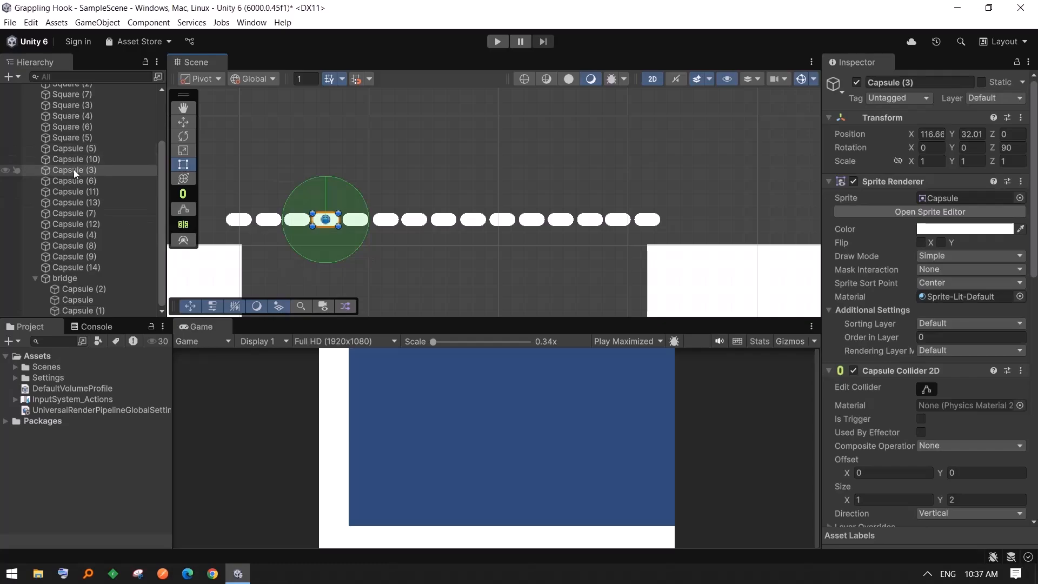
drag(74, 169, 63, 278)
click(371, 233)
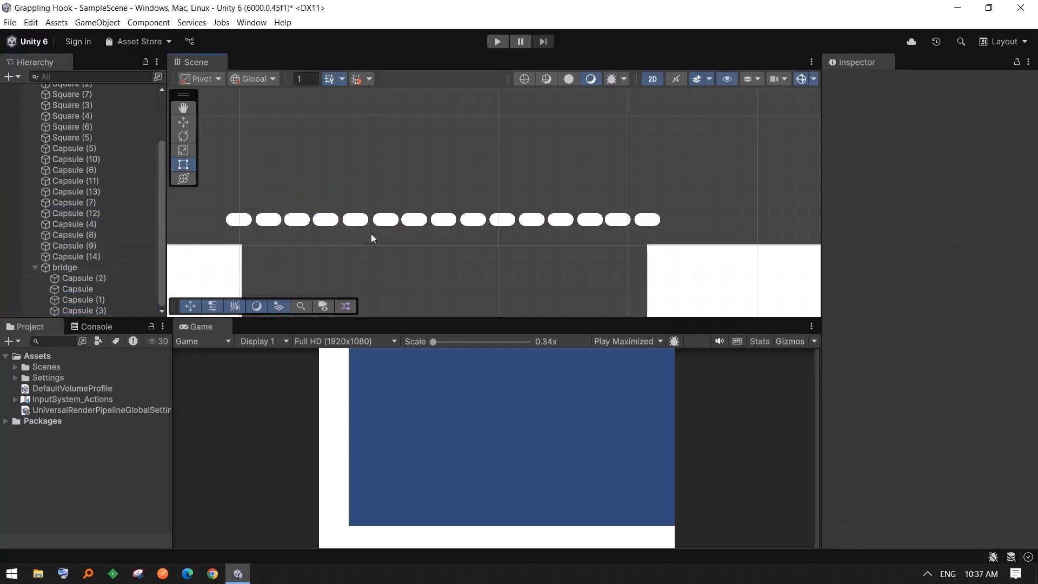
- Parent the fifth, sixth and seventh capsules, Capsule (4), (9) and (5), to the bridge object in row order
click(355, 219)
drag(75, 223, 74, 256)
click(409, 228)
click(386, 220)
click(478, 246)
click(415, 220)
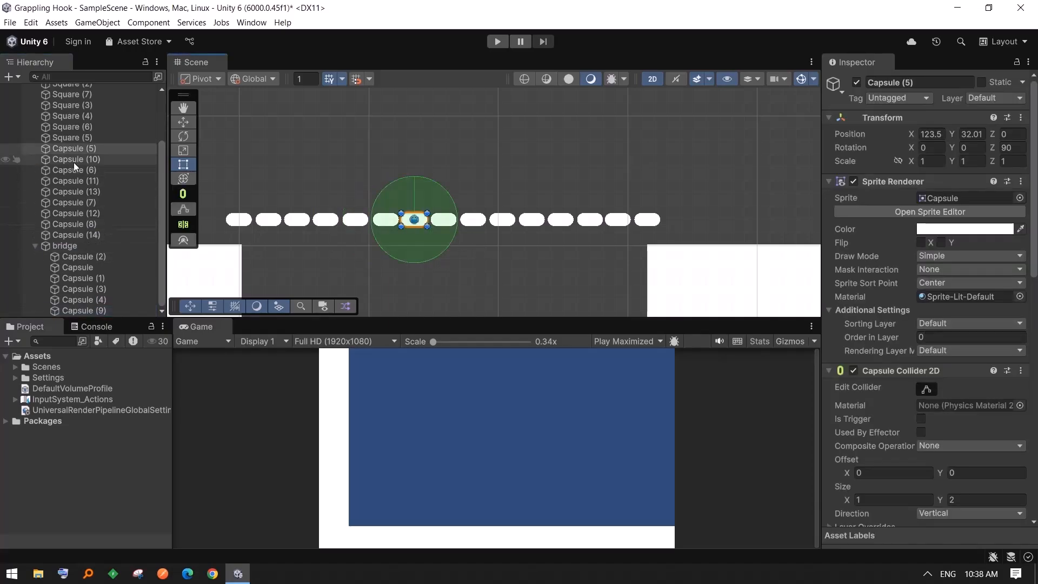
drag(73, 148, 65, 247)
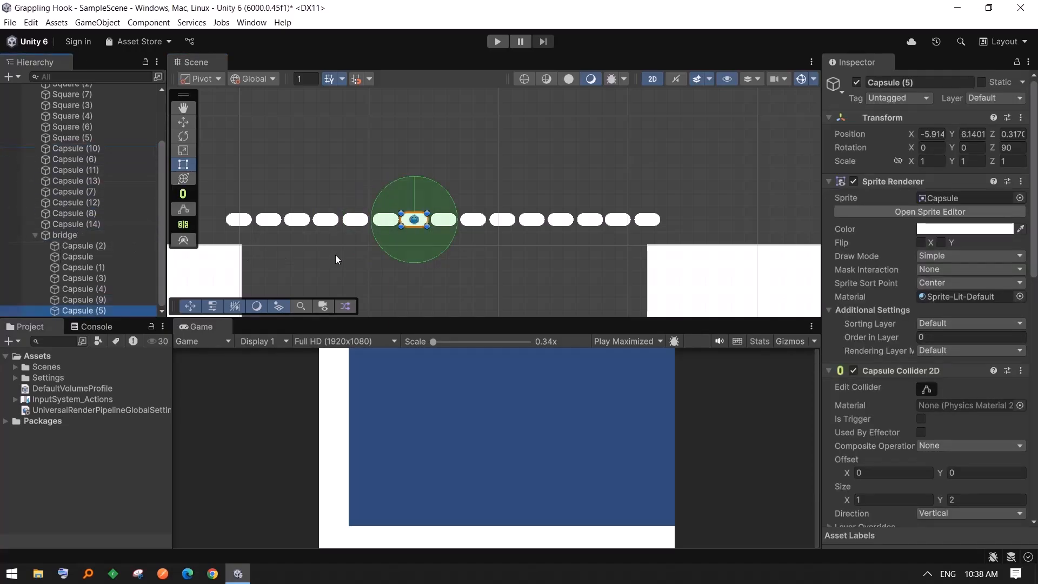
- Parent the eighth and ninth capsules, Capsule (7) and Capsule (6), to the bridge object
click(458, 225)
click(444, 220)
drag(76, 191, 58, 233)
click(382, 259)
click(473, 220)
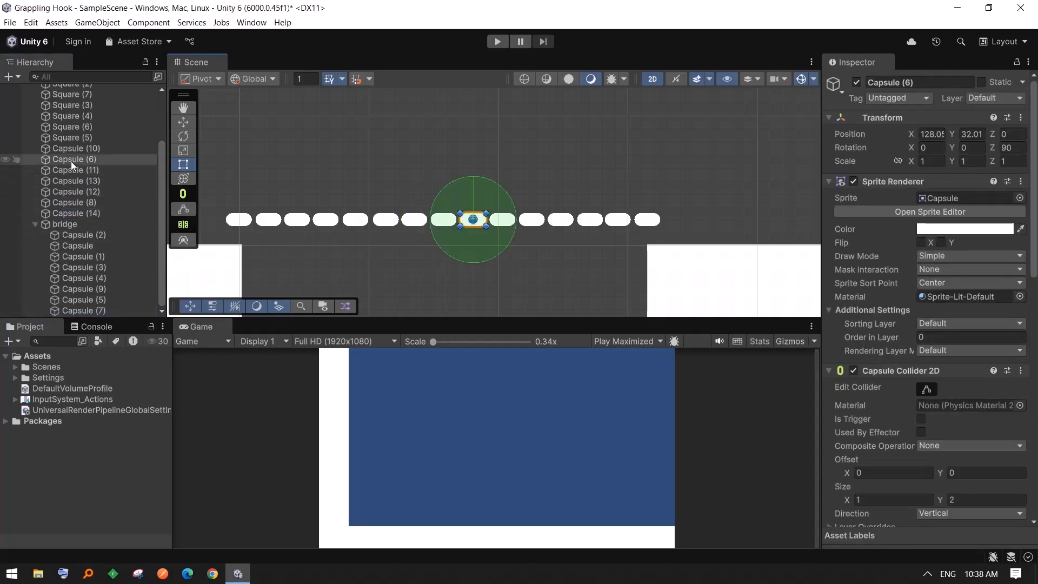
drag(70, 160, 73, 203)
- Parent the tenth, eleventh and twelfth capsules, Capsule (8), (14) and (10), to the bridge object in row order
click(510, 238)
click(502, 220)
click(538, 234)
click(532, 219)
click(608, 264)
click(561, 220)
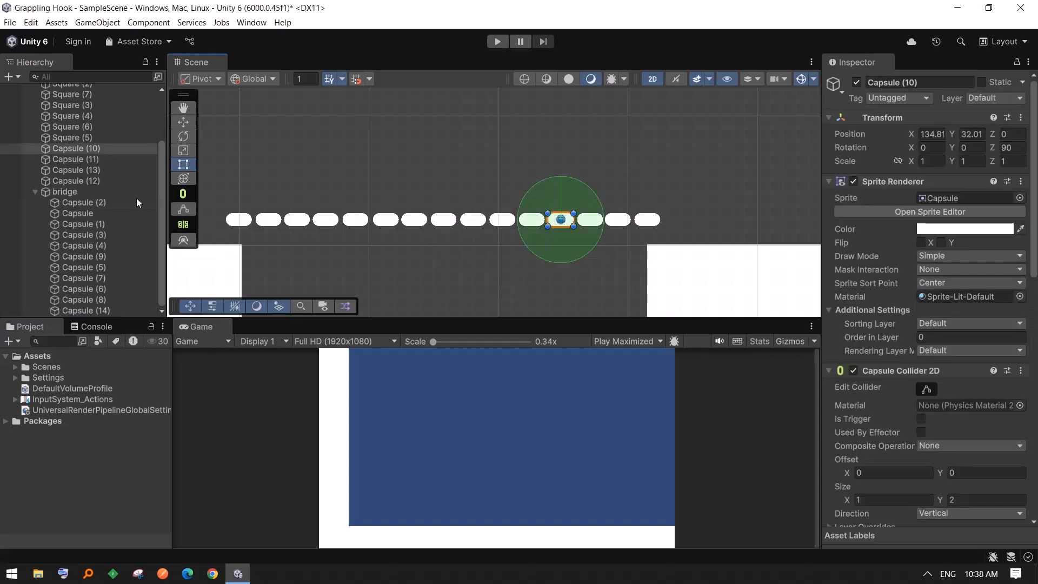
mouse_move(80, 150)
mouse_down()
mouse_move(68, 196)
mouse_move(76, 181)
mouse_move(66, 158)
mouse_up()
- Parent the last three capsules of the row, Capsule (12), (11) and (13), to the bridge object
click(590, 219)
click(621, 232)
click(618, 220)
click(653, 255)
click(647, 220)
- Select all fifteen capsules under the bridge object and rename them "chain"
click(78, 164)
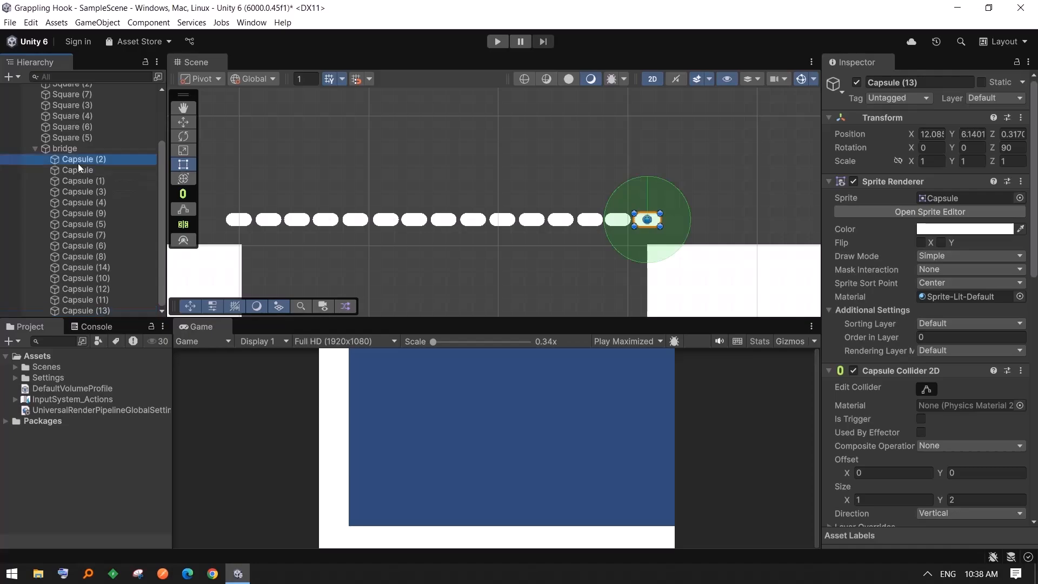
shift+click(80, 309)
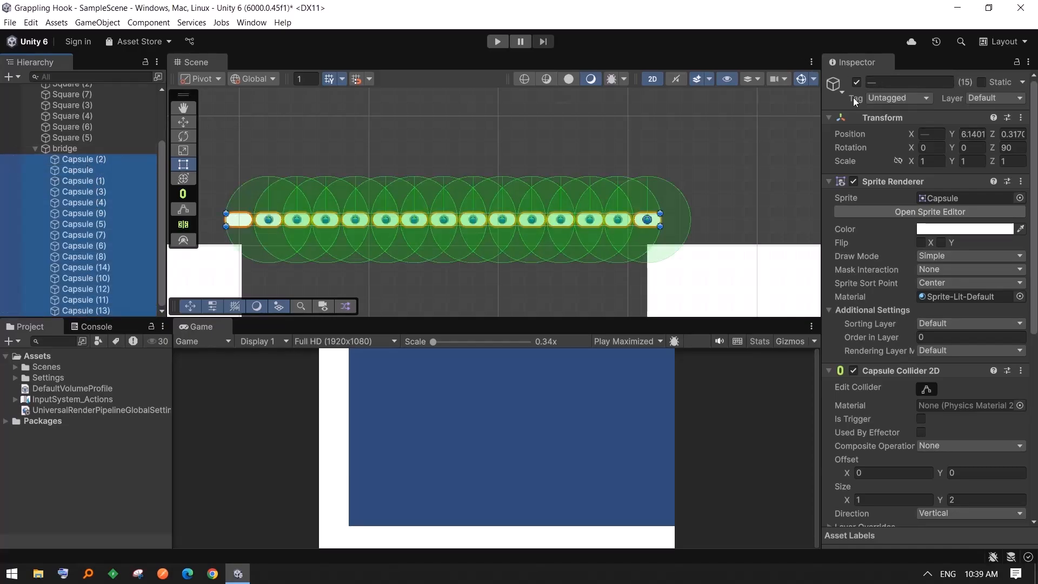
click(925, 80)
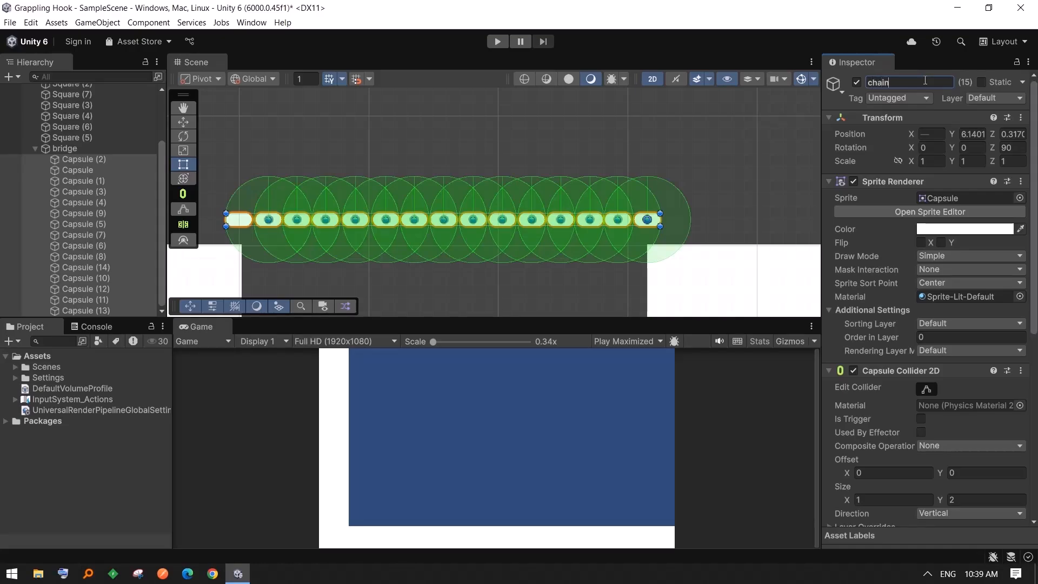
key(Return)
click(479, 124)
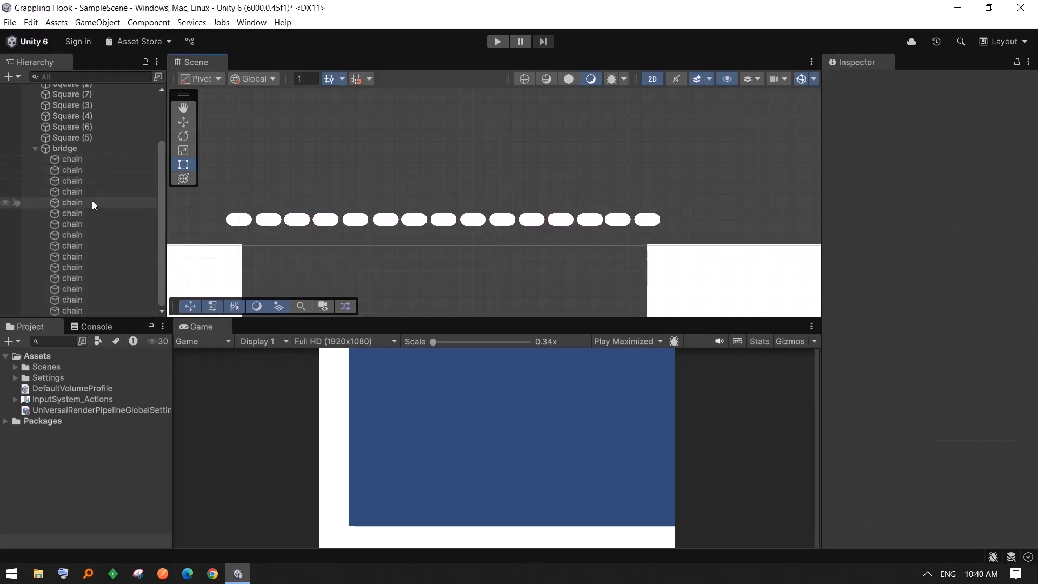
- Select the bridge object and collapse its list of chain links in the hierarchy
click(80, 159)
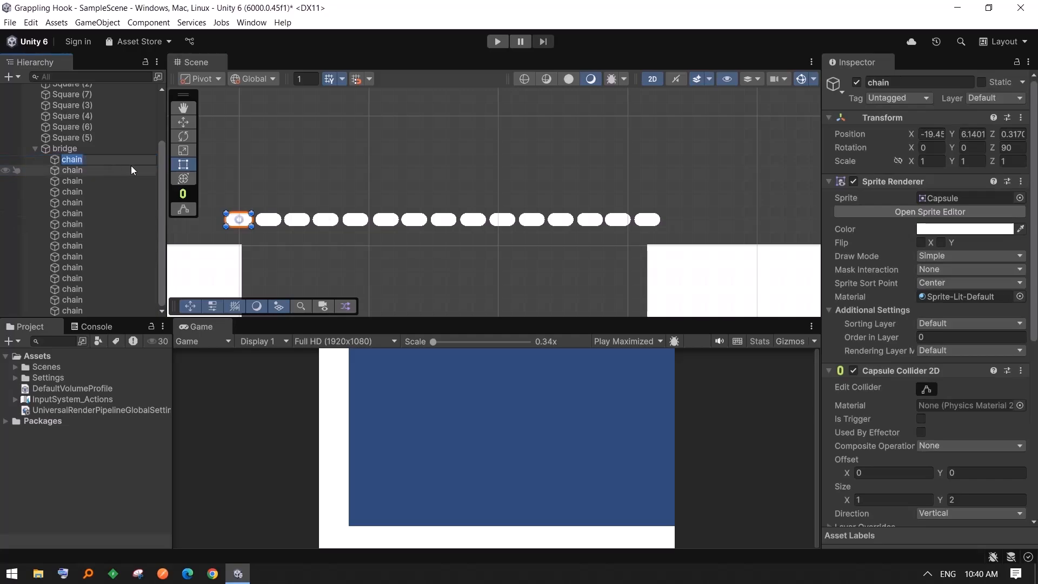
click(56, 149)
click(35, 149)
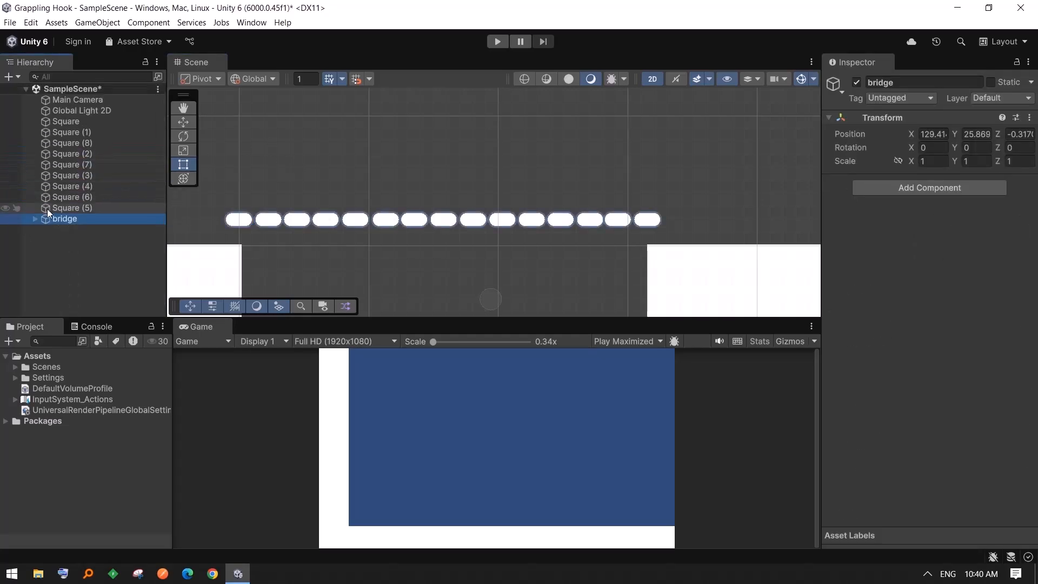
click(35, 219)
click(35, 219)
- Create an empty object at the scene's top level and name it "environment"
click(68, 123)
scroll(473, 216, down, 10)
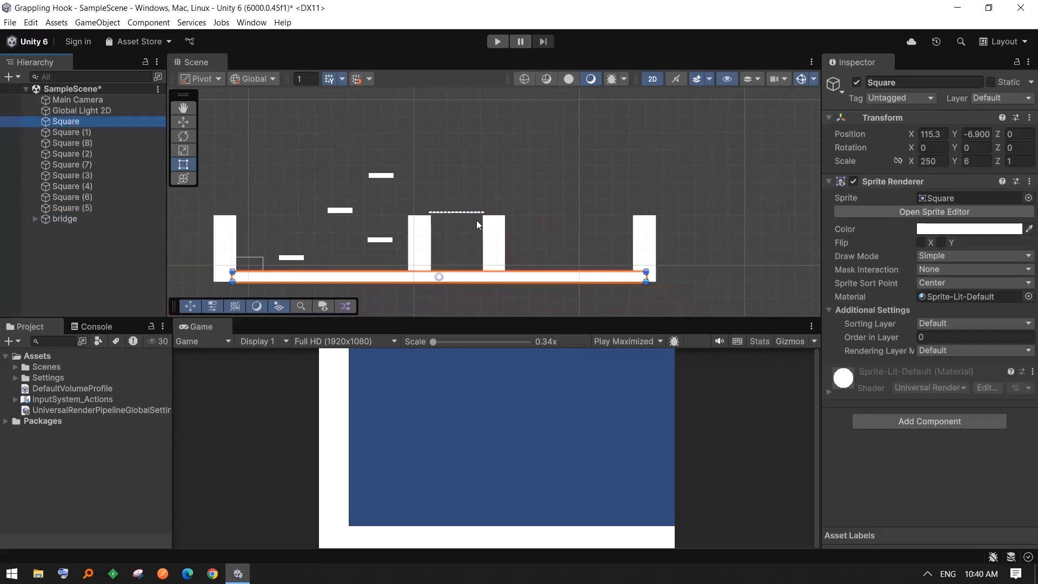
scroll(476, 220, up, 5)
right_click(83, 254)
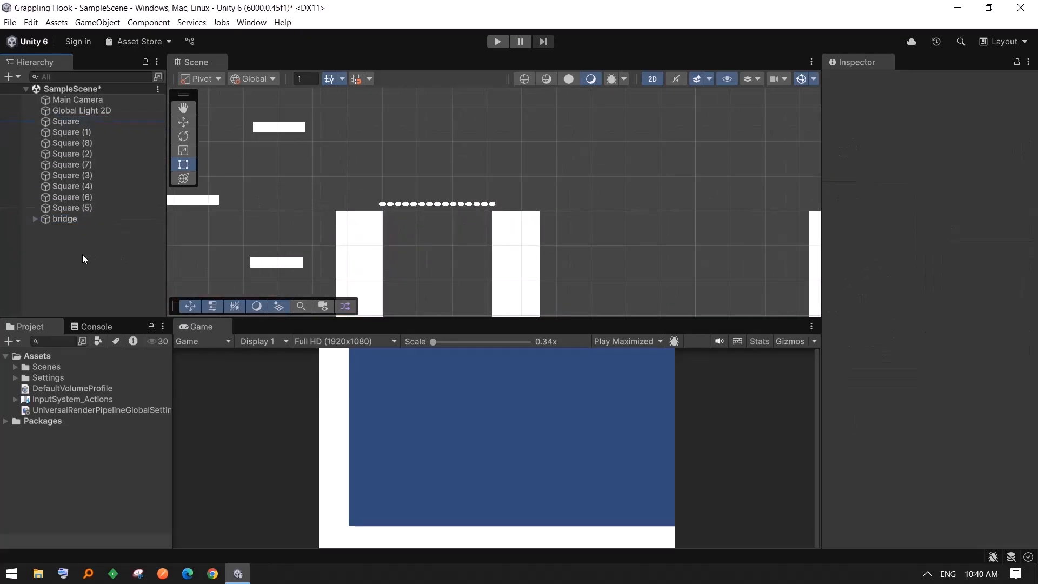
click(136, 400)
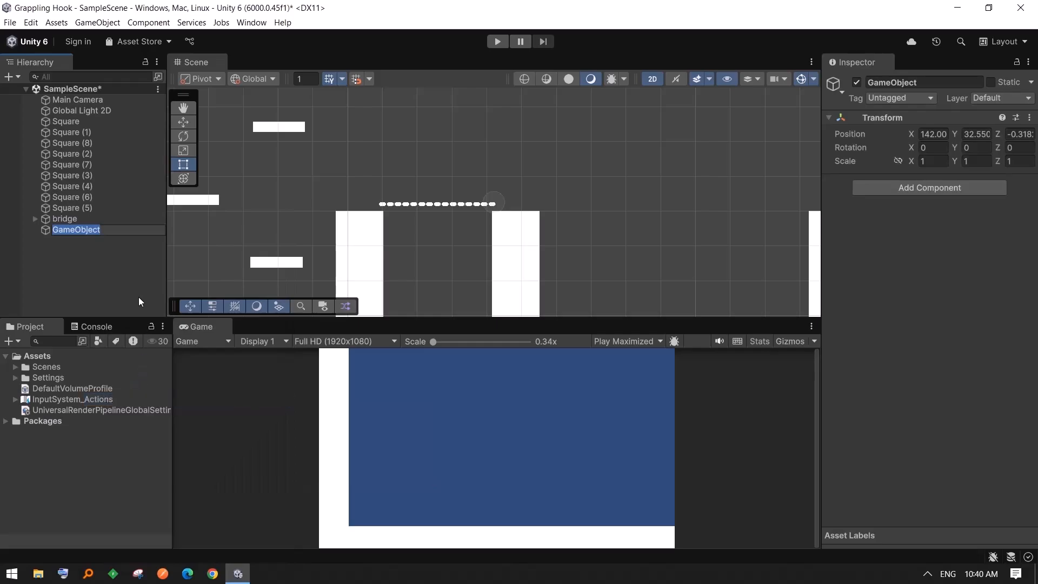
text(environment)
key(Return)
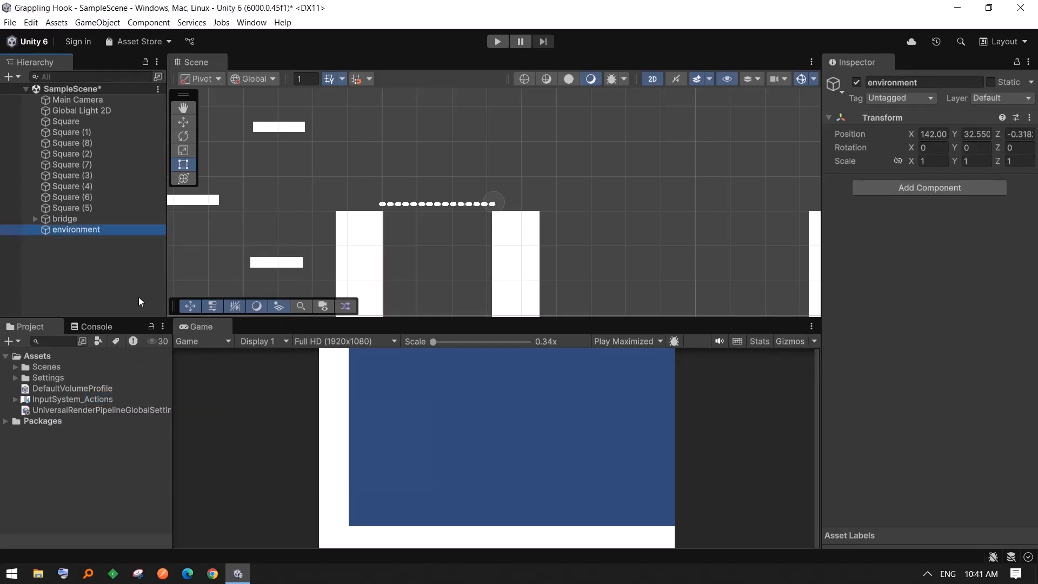
- Parent all nine squares, from Square through Square (5), to the environment object and collapse it
click(72, 122)
shift+click(71, 208)
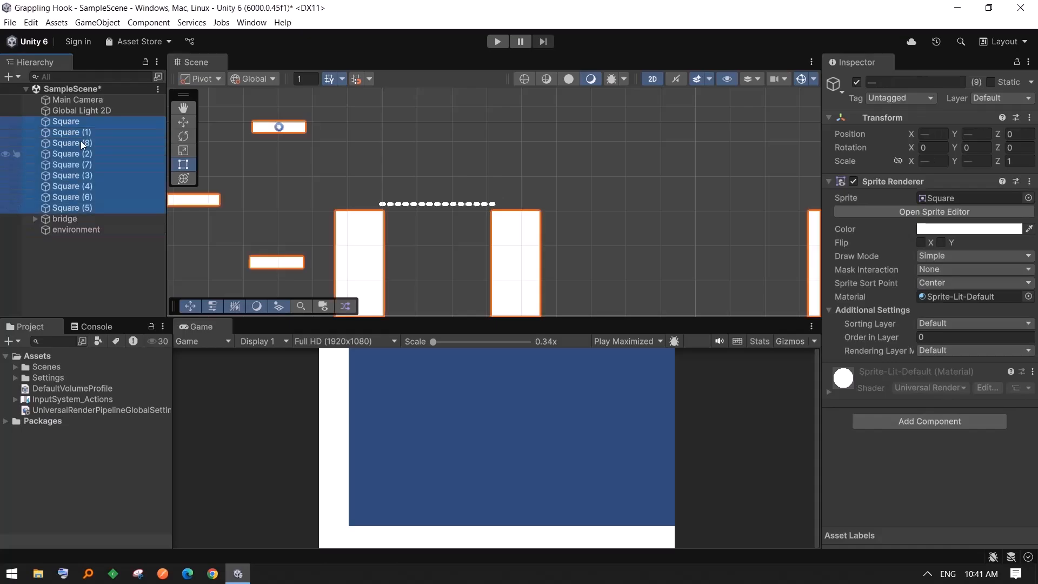
drag(63, 191, 70, 228)
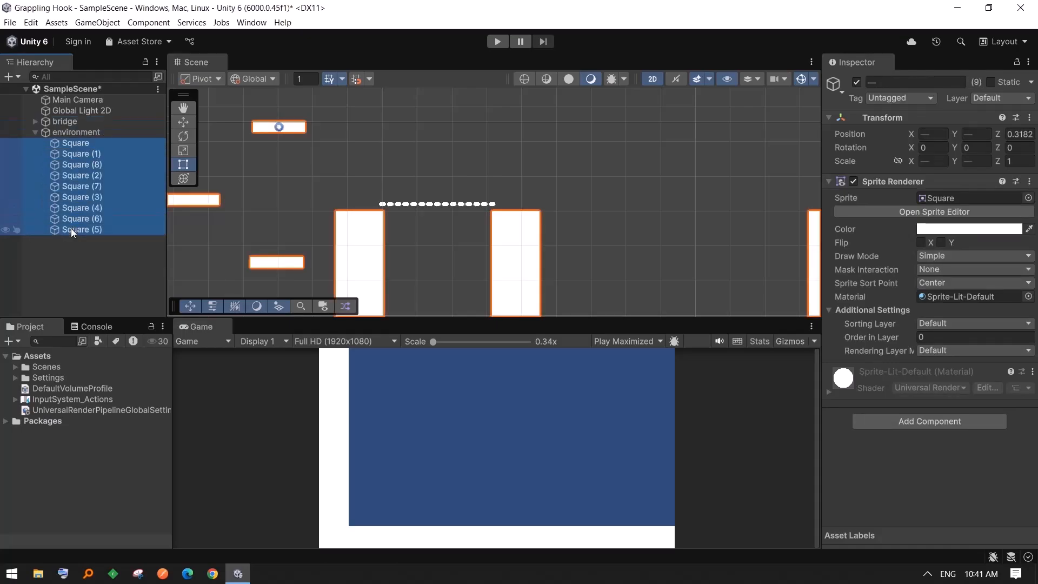
click(91, 291)
scroll(229, 212, down, 2)
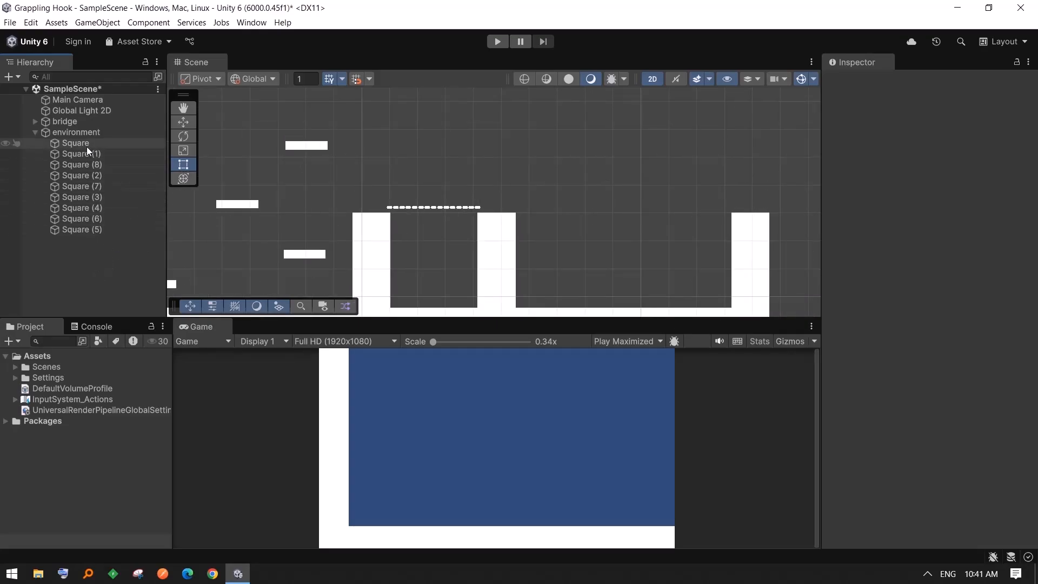
scroll(421, 178, down, 3)
scroll(473, 186, down, 2)
scroll(497, 205, up, 2)
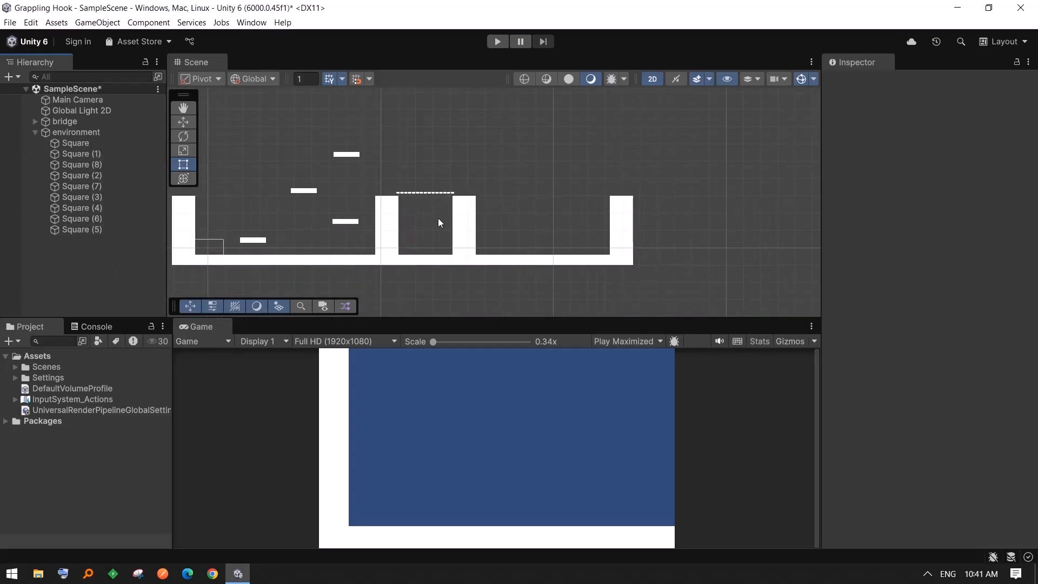
click(33, 132)
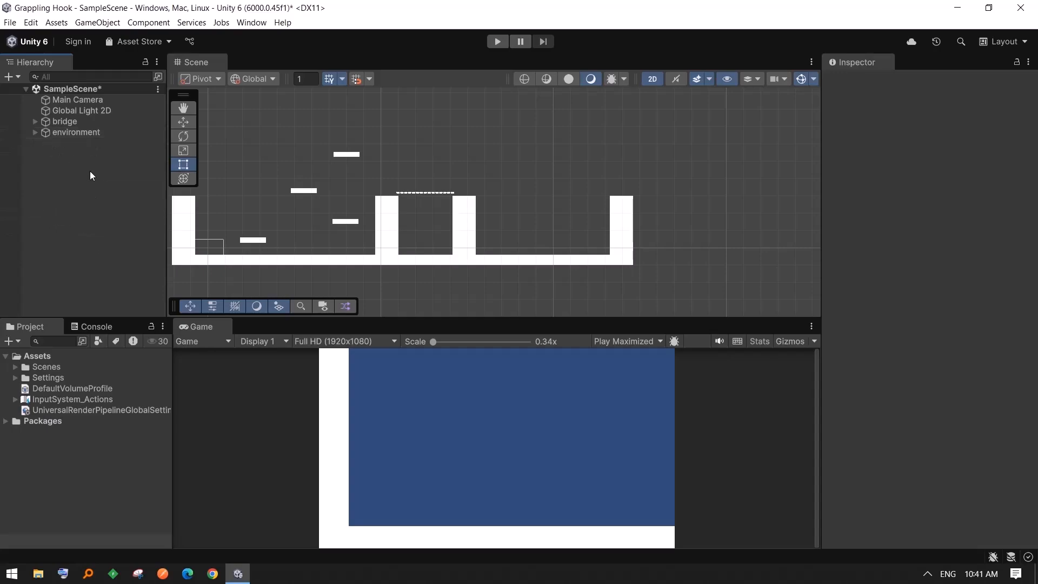
- Create a 2D capsule sprite at the scene's top level
scroll(306, 232, up, 2)
right_click(94, 218)
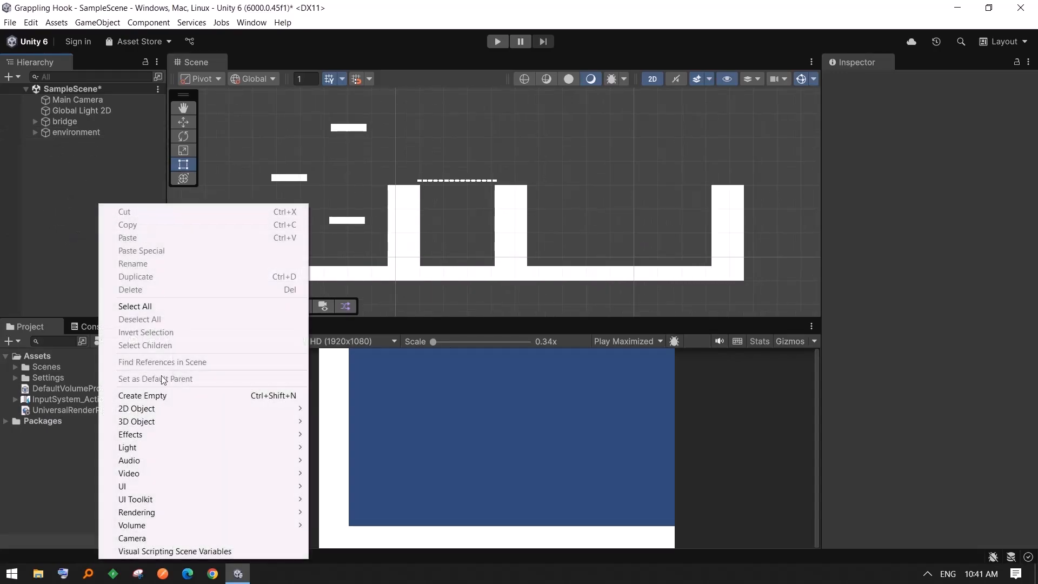
mouse_move(132, 406)
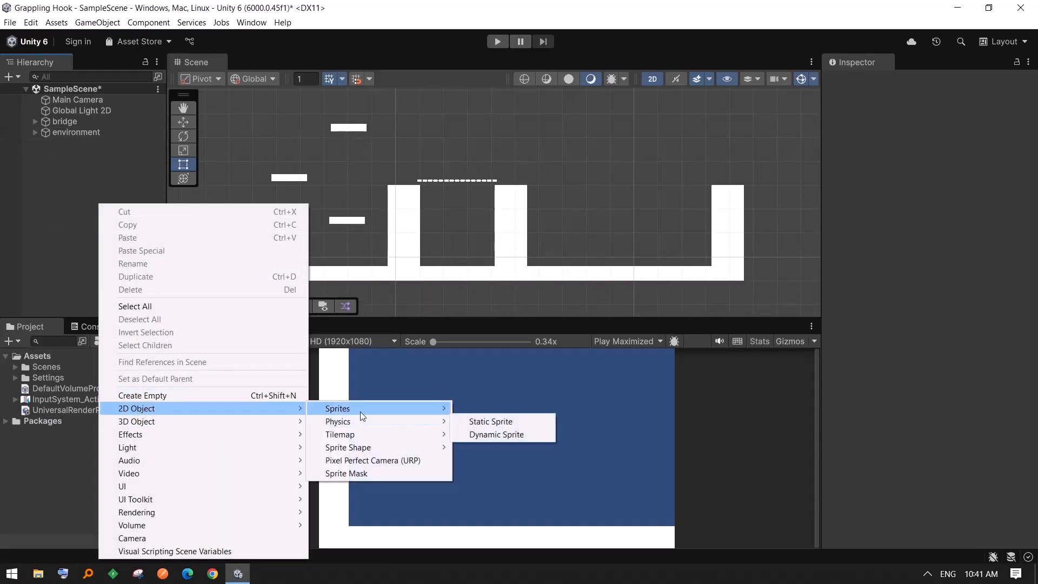
mouse_move(358, 409)
click(493, 447)
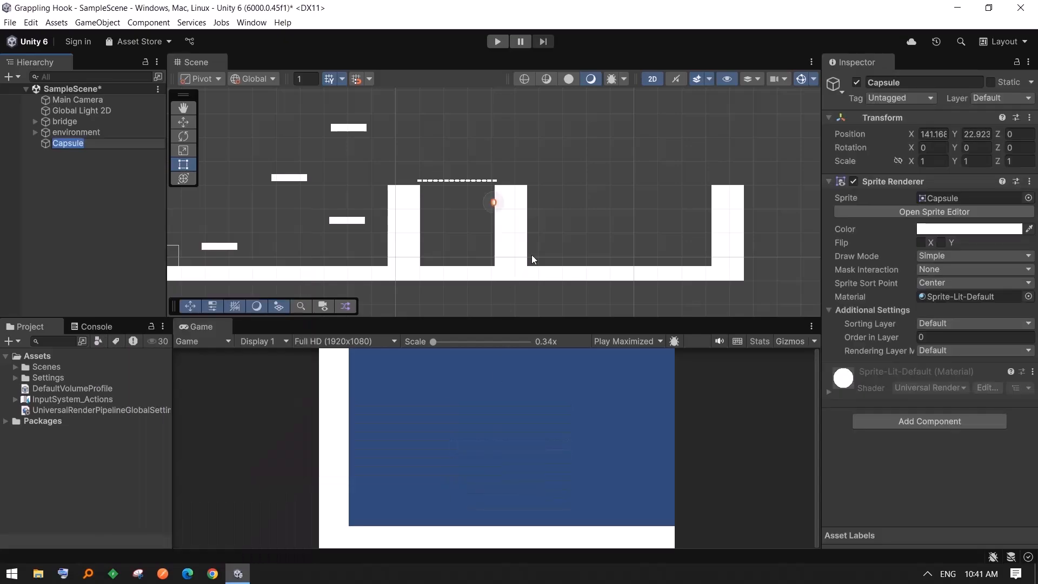
text(w)
key(Return)
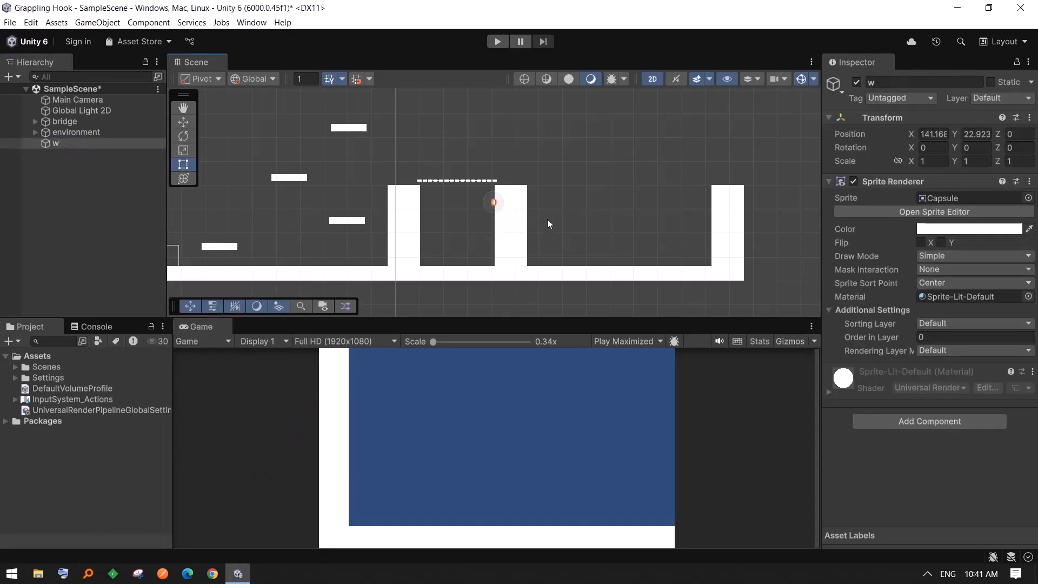
- Move the new capsule horizontally to X 45, into the open area among the platforms
click(547, 219)
key(w)
click(109, 145)
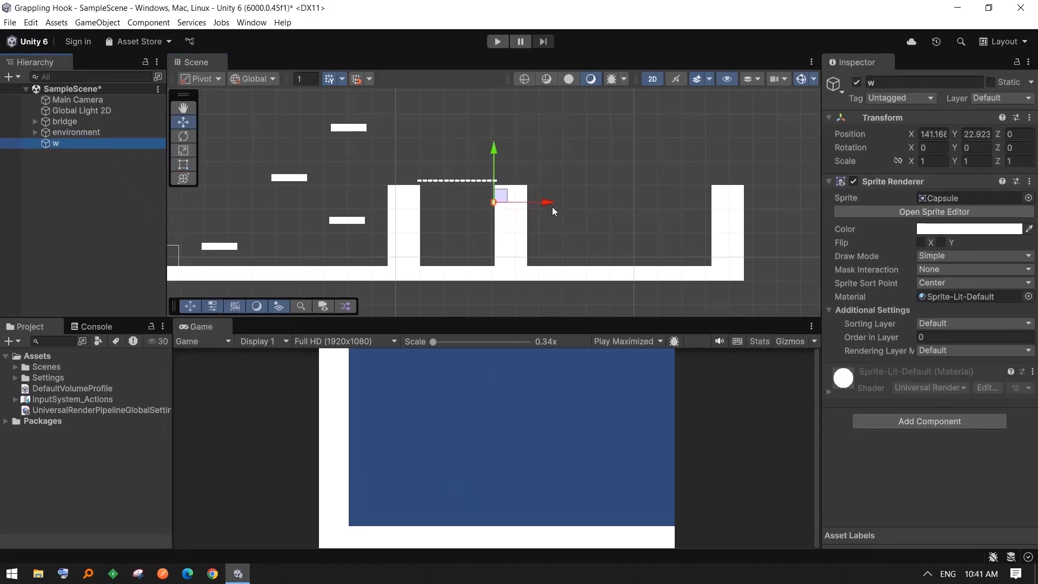
drag(550, 205, 307, 212)
scroll(281, 216, up, 3)
scroll(281, 216, up, 5)
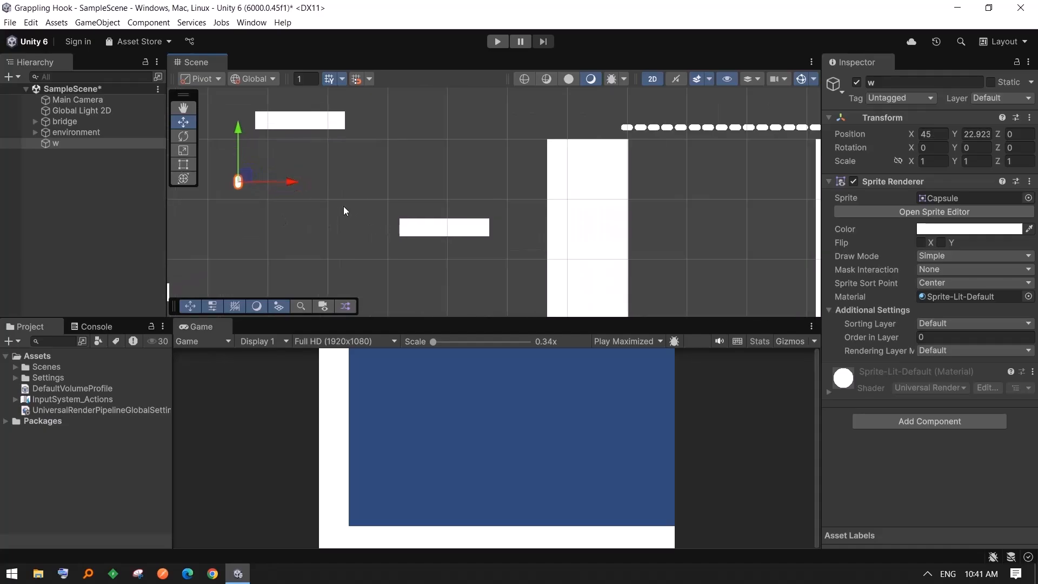
middle_drag(344, 191, 583, 239)
scroll(583, 238, up, 6)
scroll(585, 216, down, 3)
middle_drag(599, 304, 593, 245)
scroll(585, 218, down, 1)
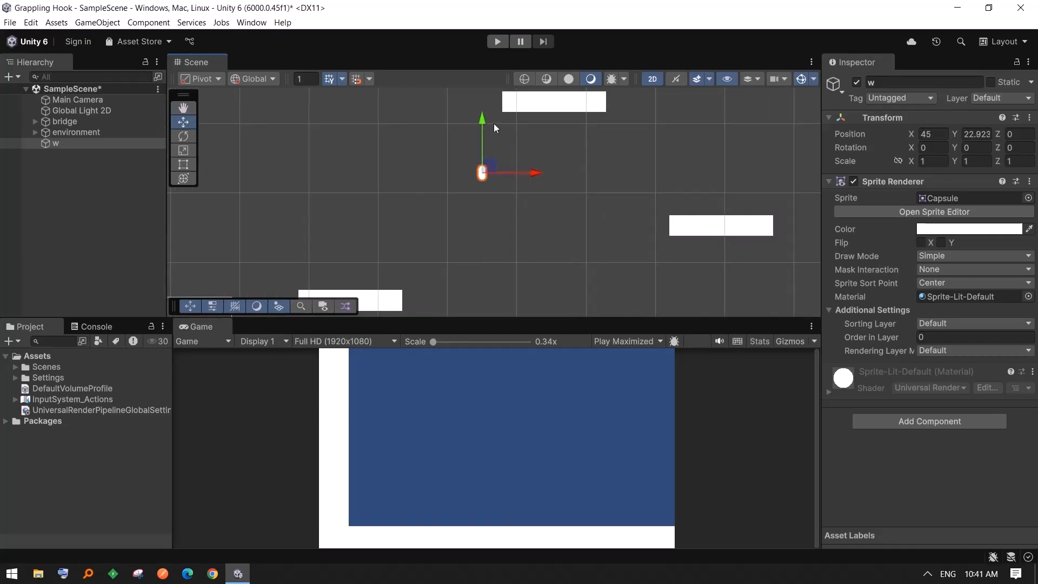
- Rename the capsule "chain" and place a duplicate directly below it at about Y 20.58
click(60, 144)
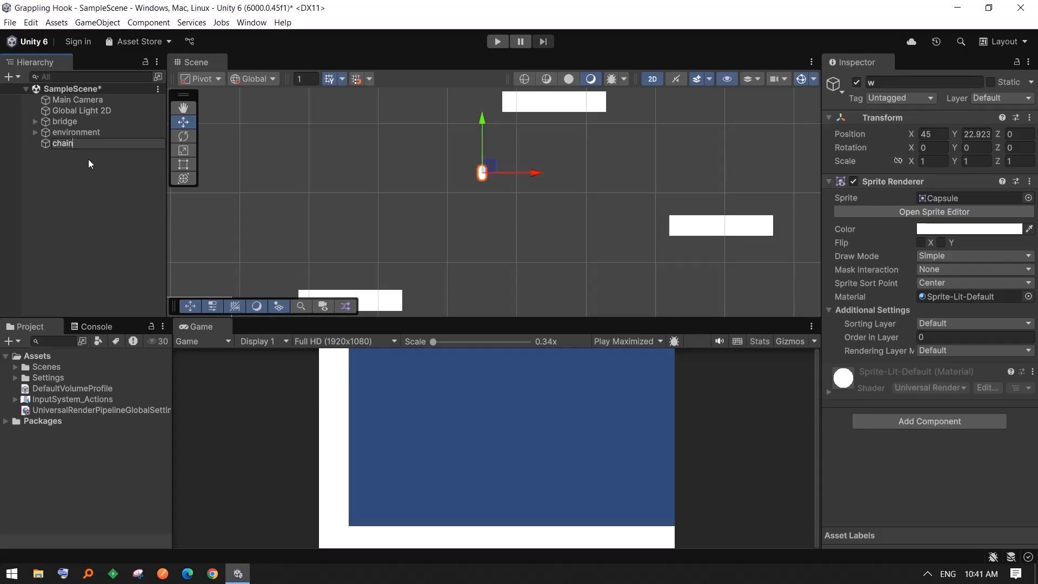
key(Return)
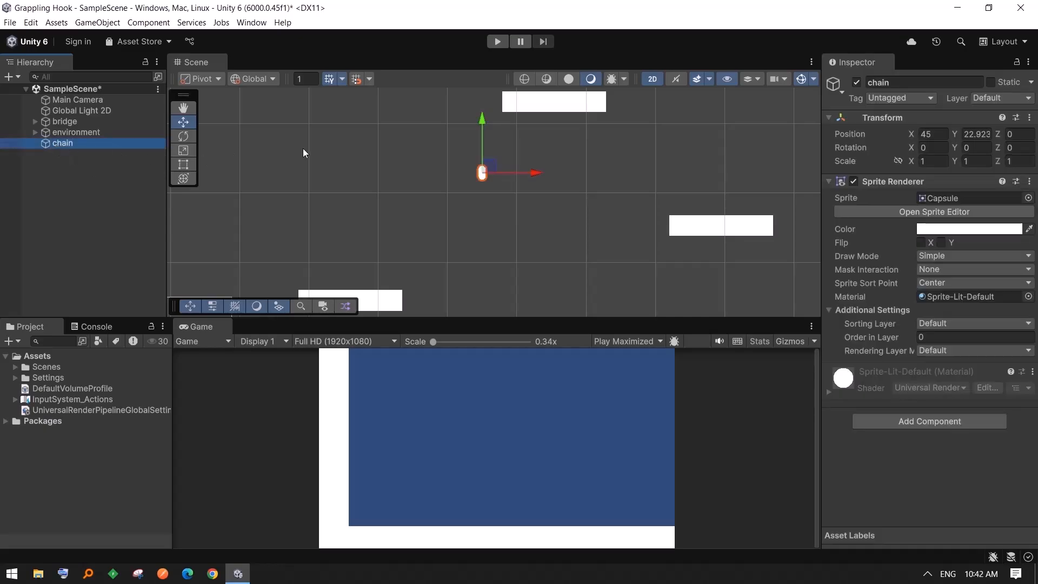
key(ctrl+d)
drag(481, 122, 485, 134)
scroll(553, 204, up, 3)
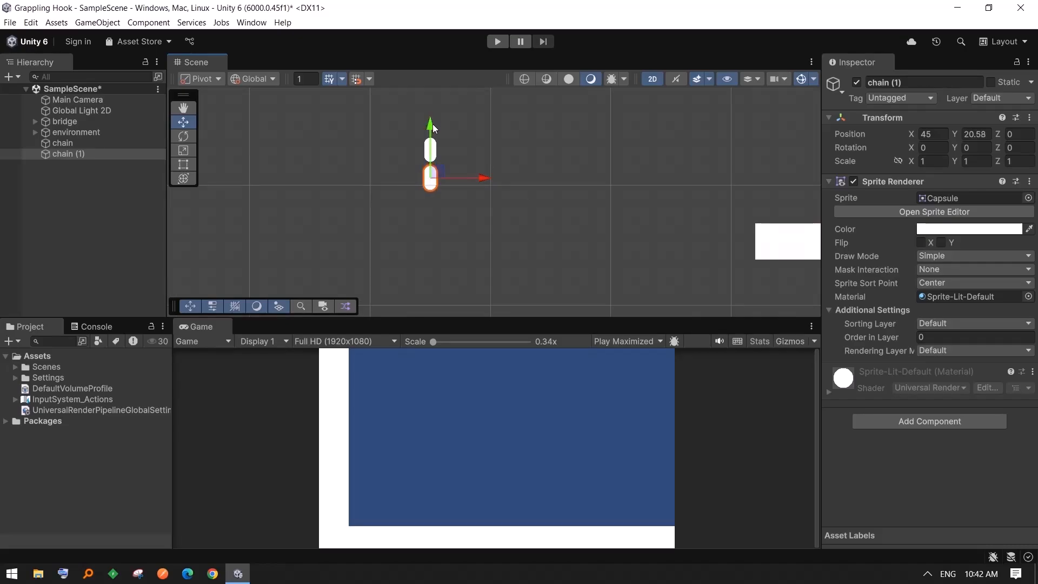
- Extend the vertical chain downward with four more evenly spaced duplicates, ending with chain (5) at about Y 11.57
key(ctrl+d)
drag(432, 138, 436, 239)
key(ctrl+d)
key(ctrl+d)
key(ctrl+d)
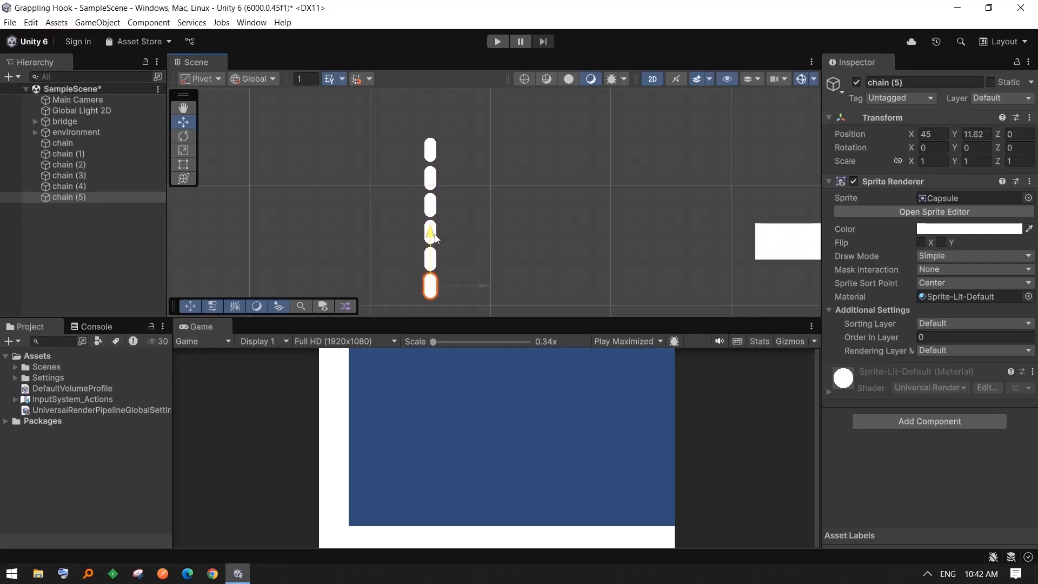
scroll(614, 239, down, 3)
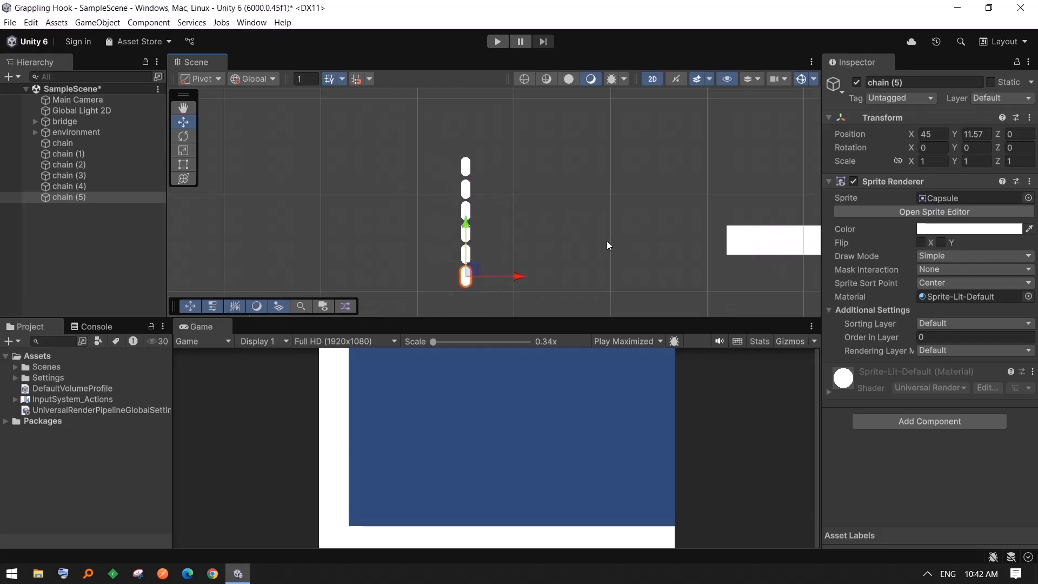
click(595, 232)
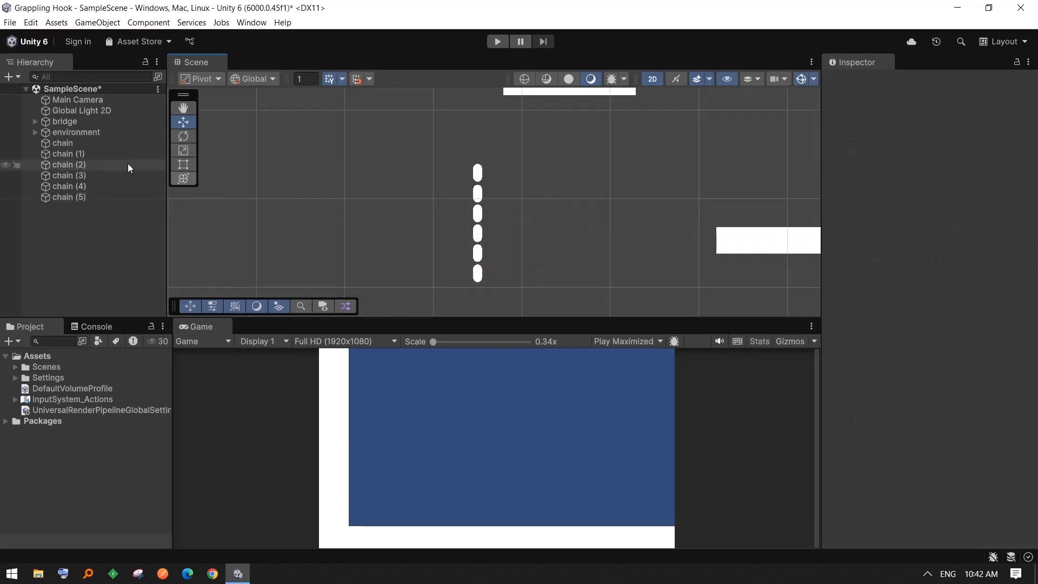
- Duplicate chain (5) and place the copy below it at about Y 9.1 as the chain's seventh link
right_click(90, 208)
click(577, 280)
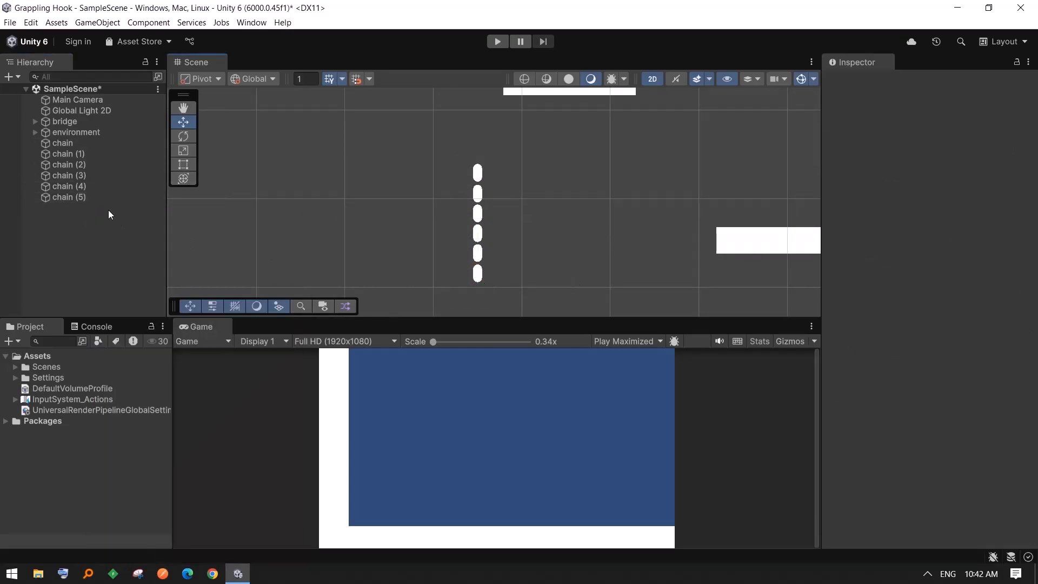
click(103, 199)
key(ctrl+d)
scroll(528, 279, down, 2)
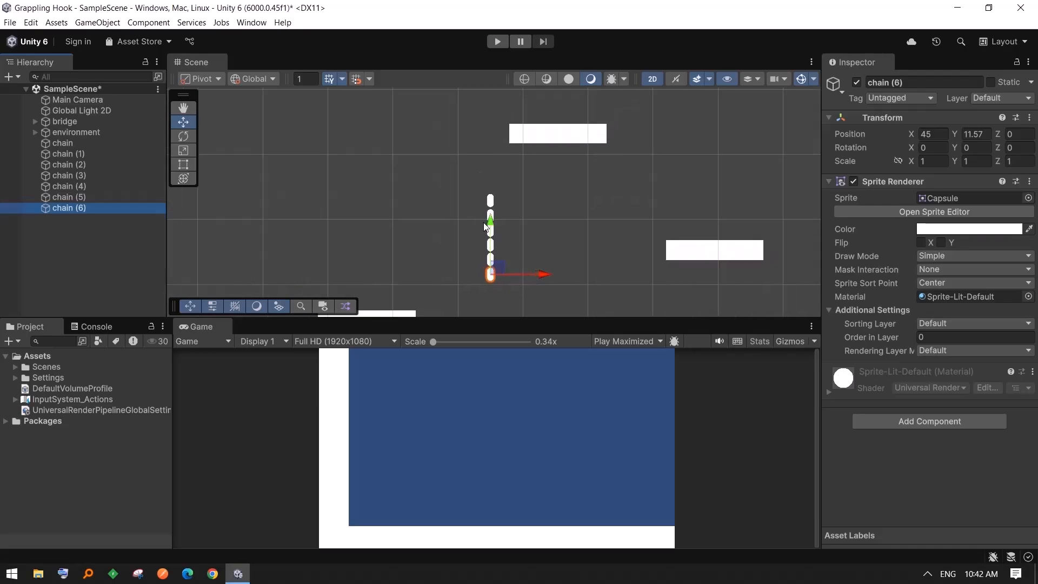
drag(492, 222, 495, 236)
scroll(611, 251, down, 3)
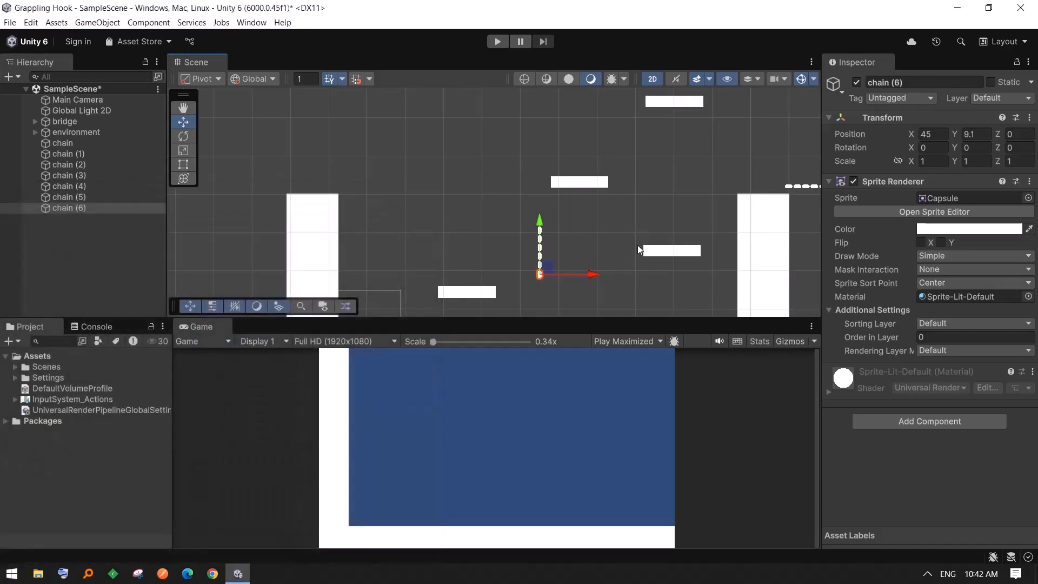
- Move the low platform Square (3) away from the hanging chain to about X -124.1
middle_drag(638, 244, 647, 219)
scroll(537, 192, up, 5)
middle_drag(550, 237, 530, 239)
scroll(550, 245, down, 1)
click(448, 246)
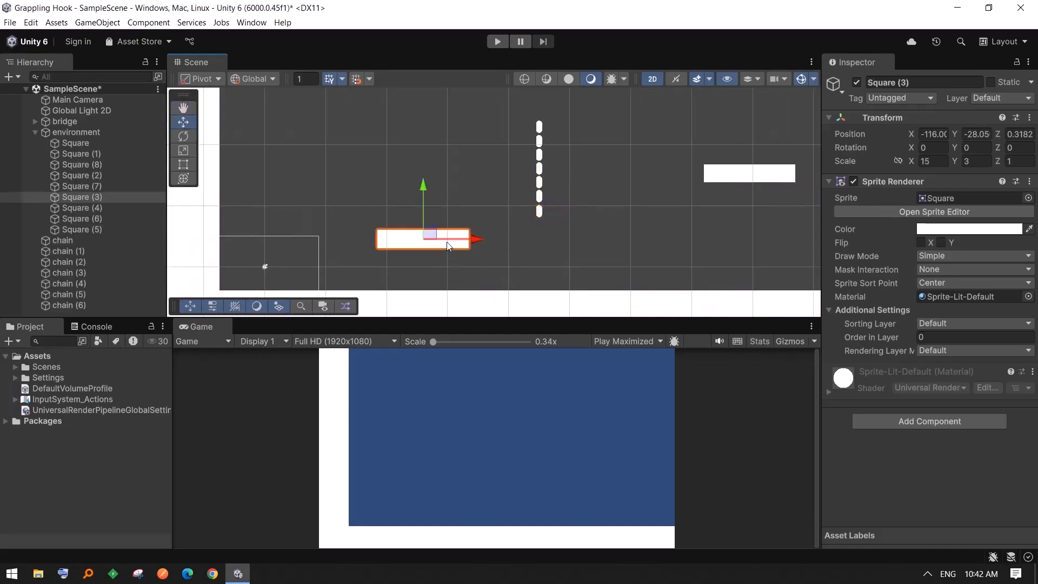
drag(481, 239, 431, 235)
scroll(530, 227, down, 6)
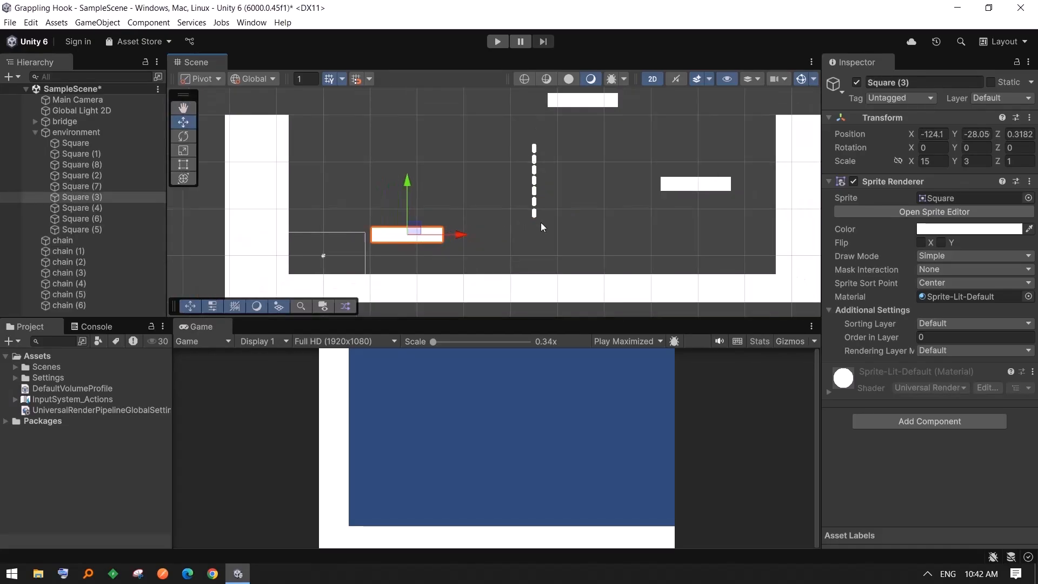
- Move the platform Square (4) up and away from the chain to about X -59.2, Y -12.5
scroll(546, 222, up, 1)
mouse_move(575, 222)
middle_down()
mouse_move(555, 229)
mouse_move(564, 230)
middle_up()
click(694, 193)
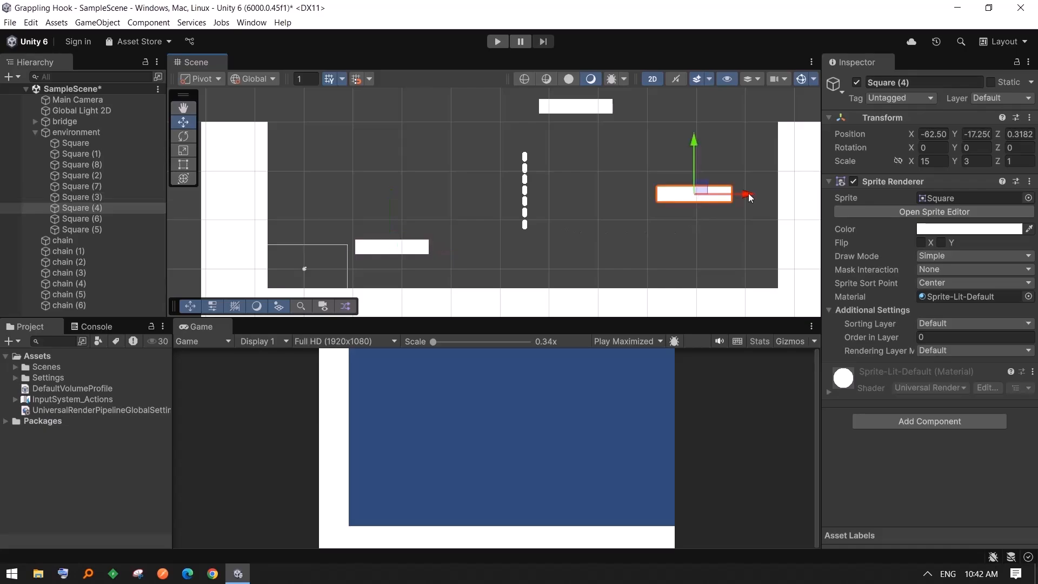
drag(701, 189, 766, 160)
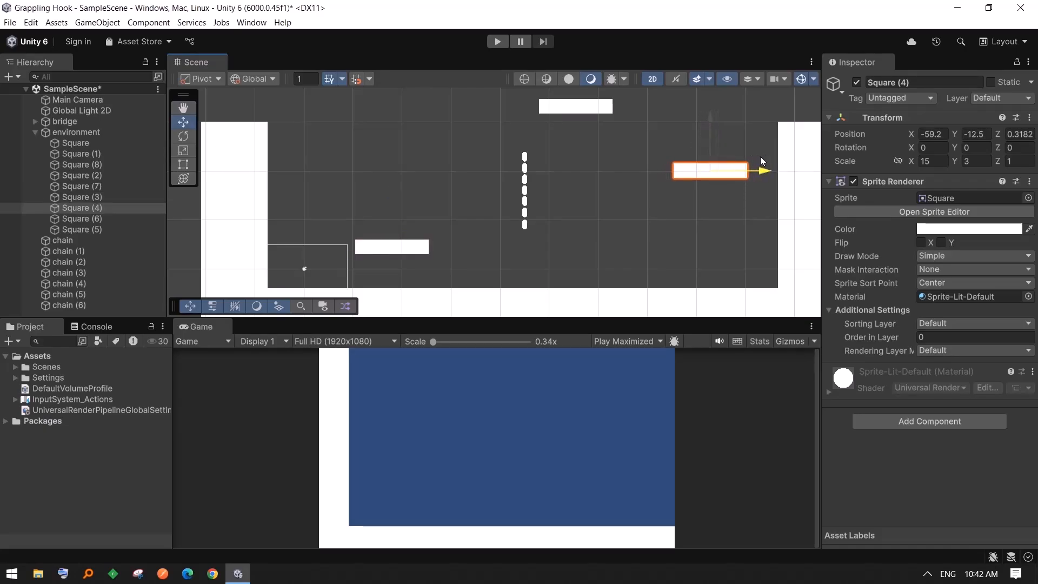
- Create an empty object named chainBase and place it at the scene's root level, just above the hanging chain links
click(70, 240)
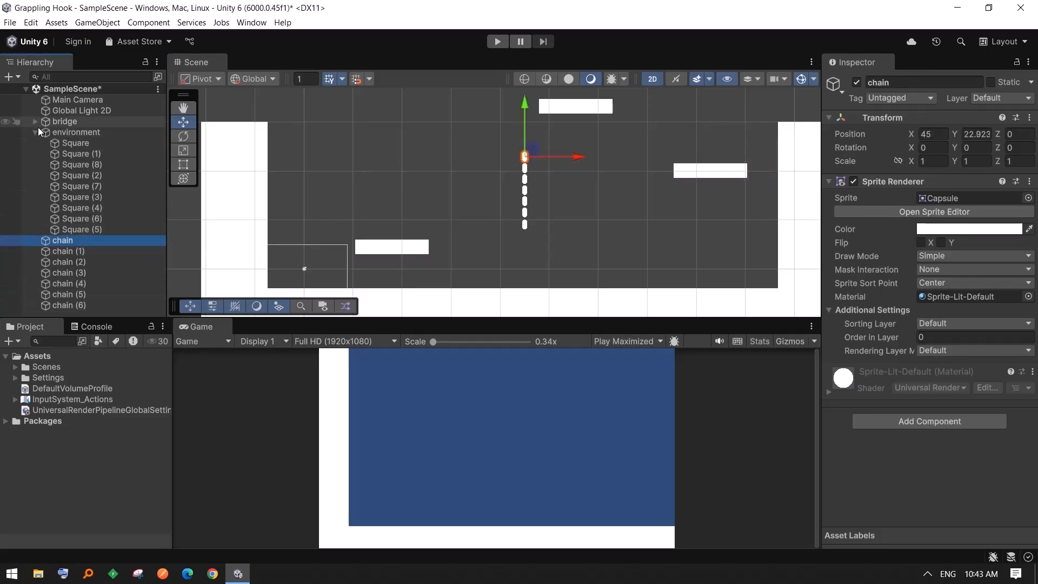
click(36, 132)
click(74, 233)
click(63, 142)
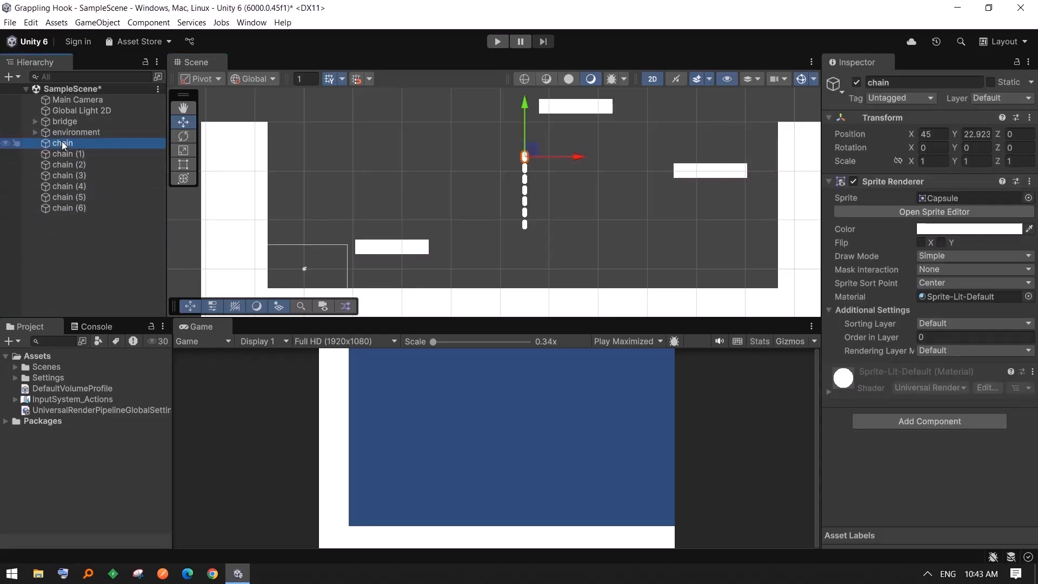
right_click(61, 141)
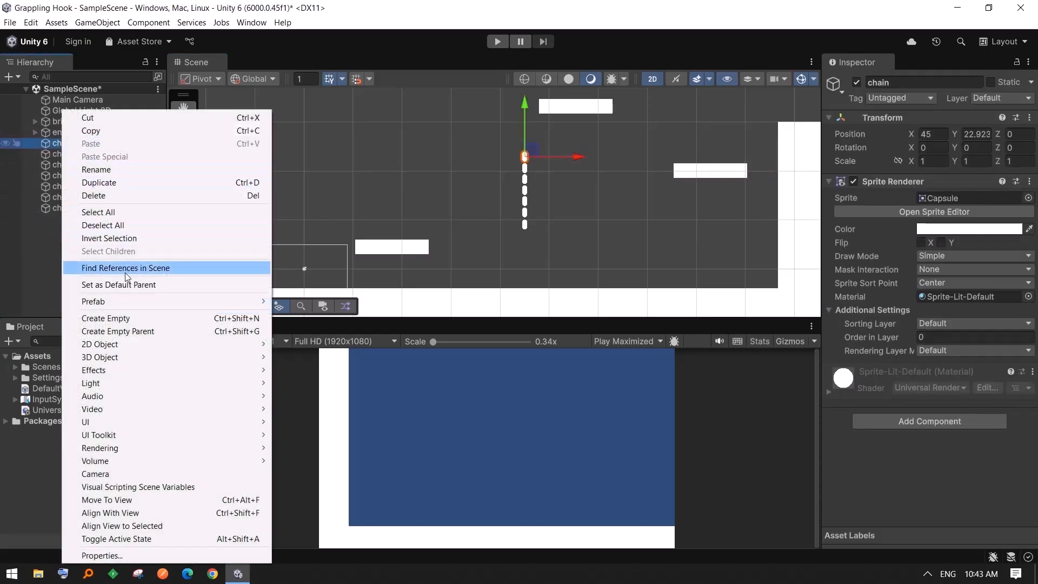
click(128, 319)
text(cha)
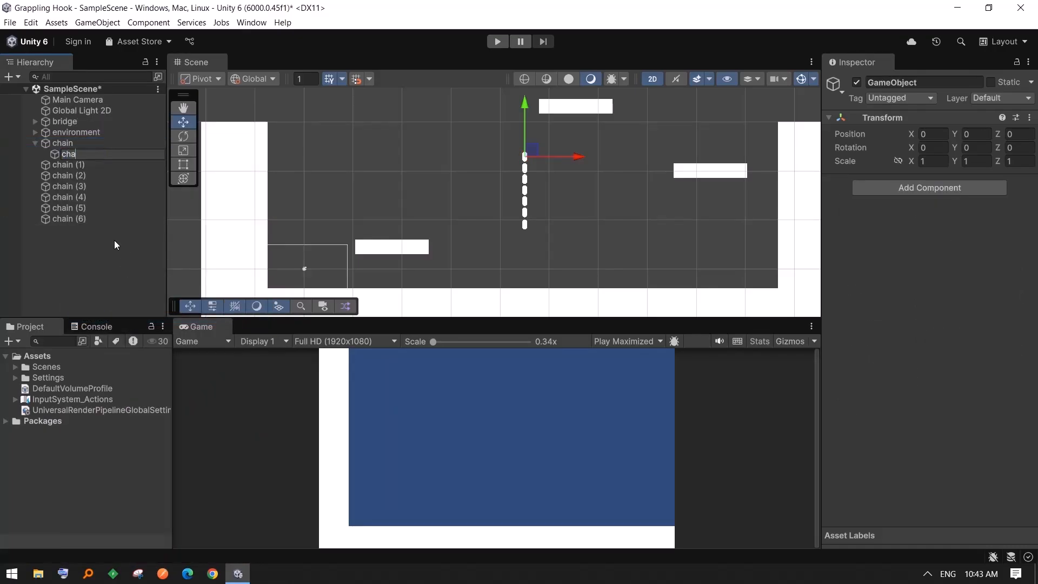
text(inBase)
key(Return)
drag(63, 155, 58, 139)
click(72, 270)
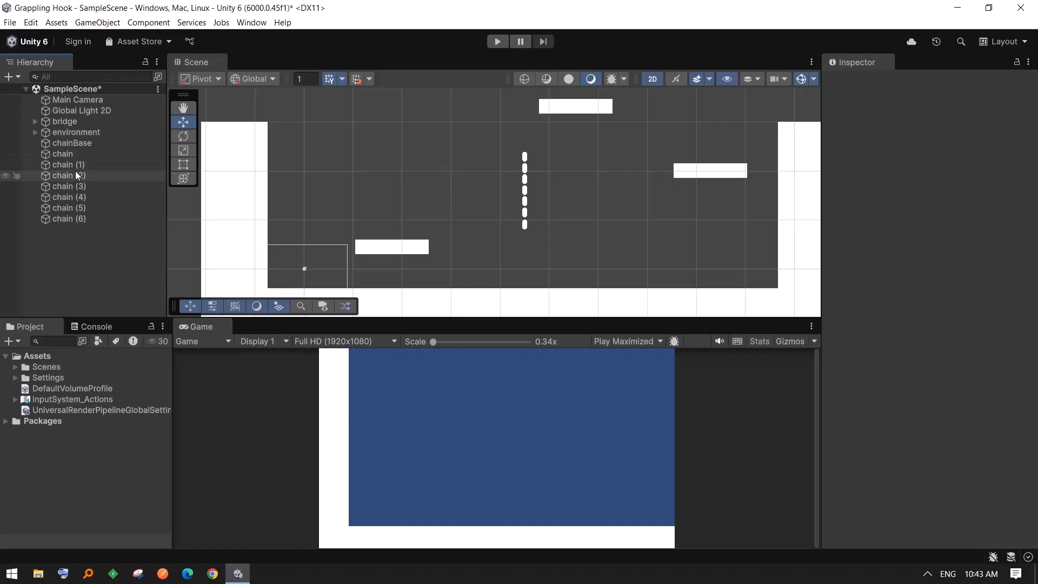
- Group the seven hanging links, chain through chain (6), under the chainBase object
click(67, 155)
click(68, 144)
click(69, 155)
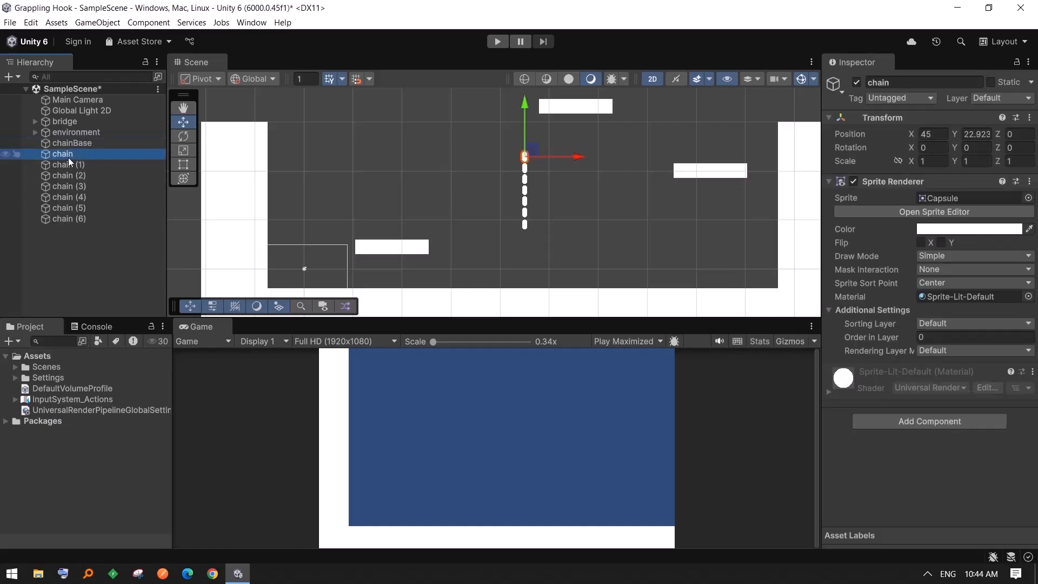
shift+click(61, 219)
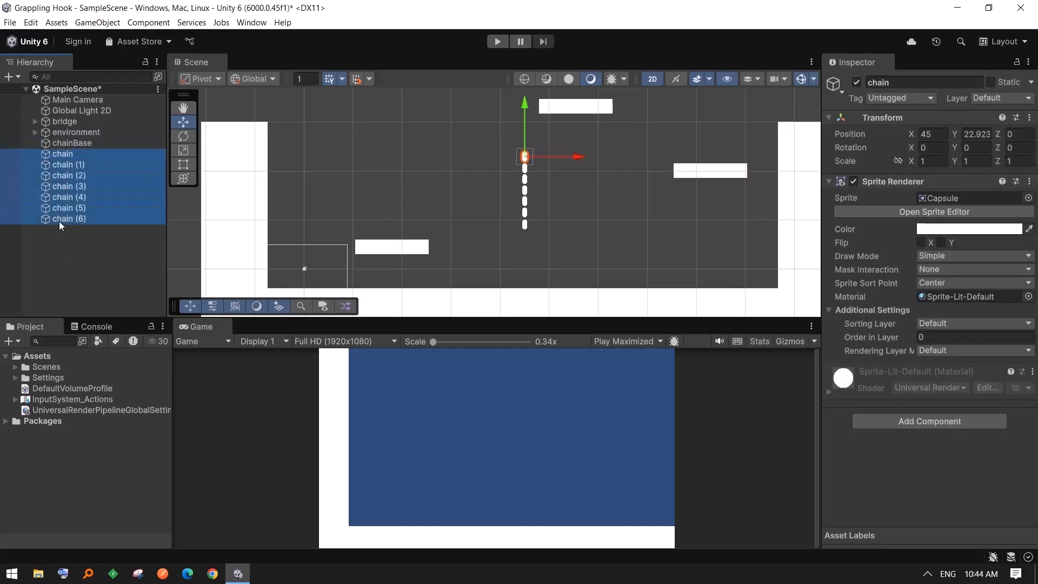
drag(70, 147, 70, 145)
click(109, 288)
- Add a Capsule Collider 2D to all seven chain links under chainBase
click(80, 156)
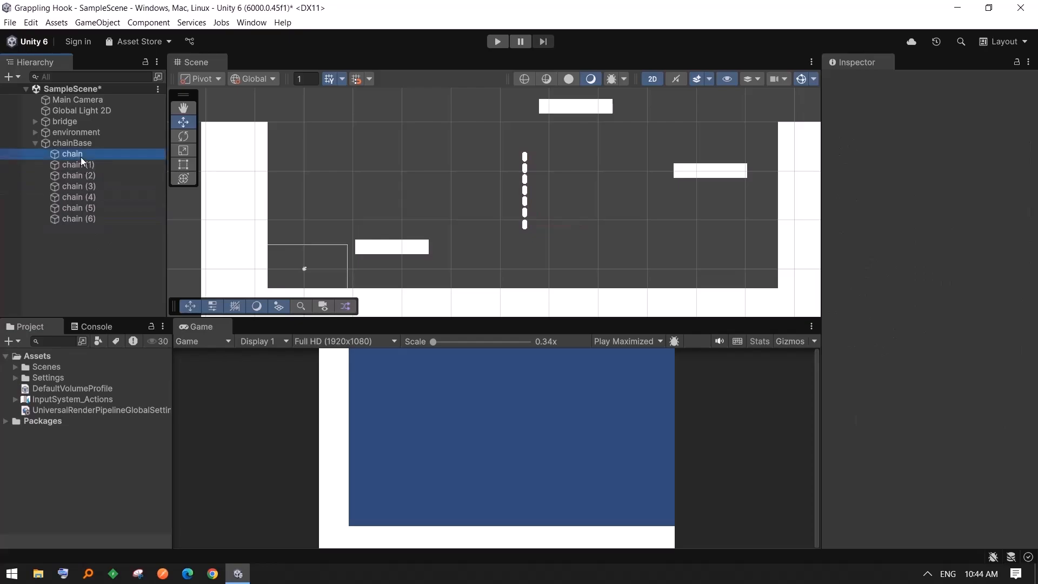
shift+click(80, 218)
click(926, 425)
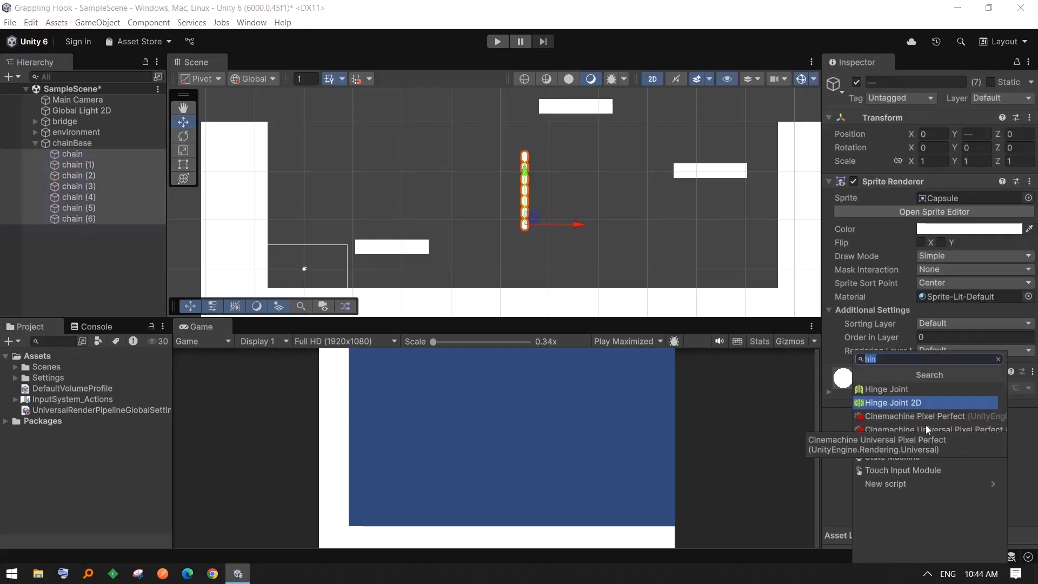
text(cap)
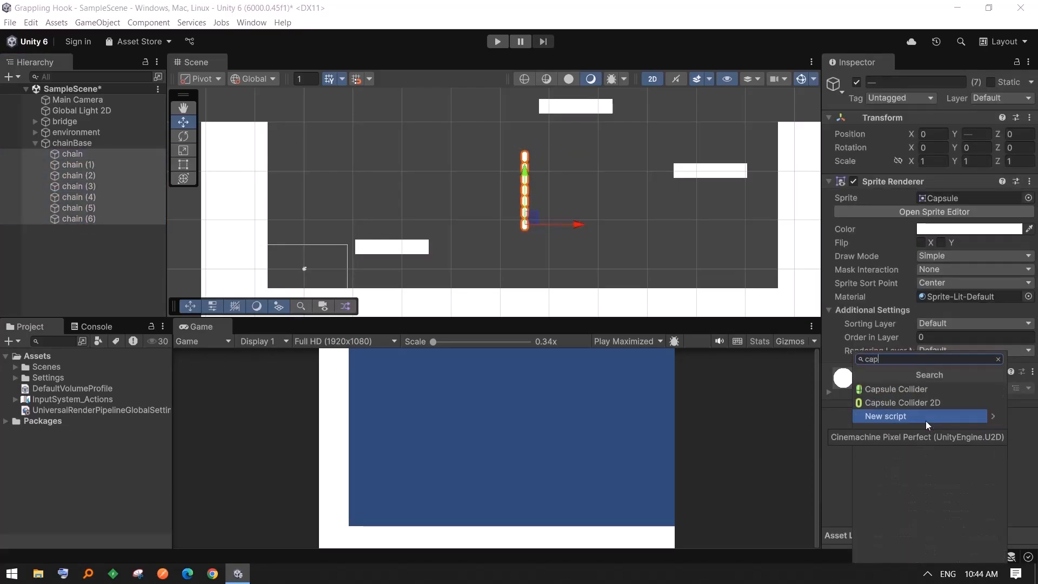
key(Up)
key(Return)
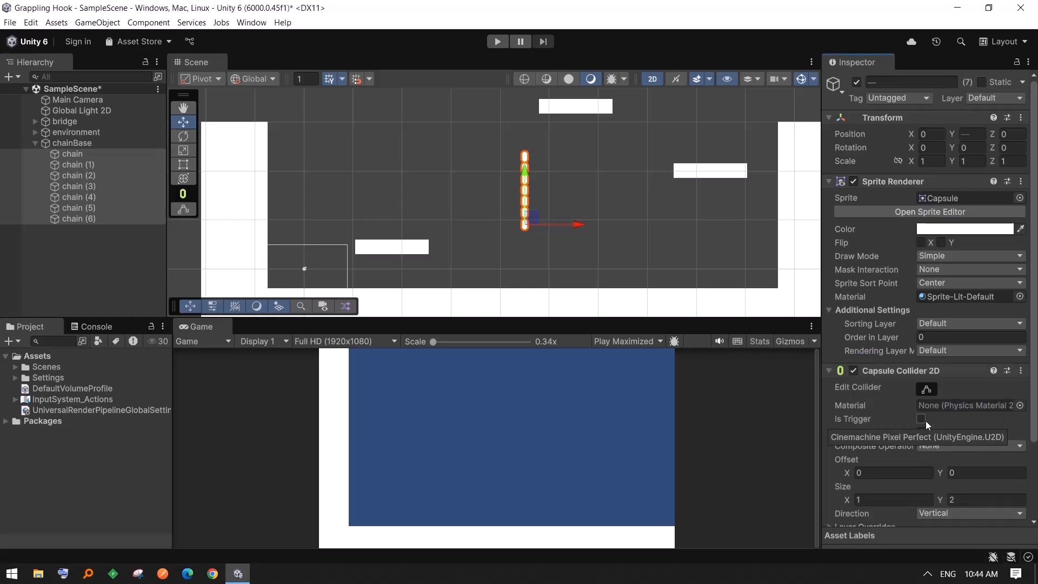
scroll(944, 296, down, 3)
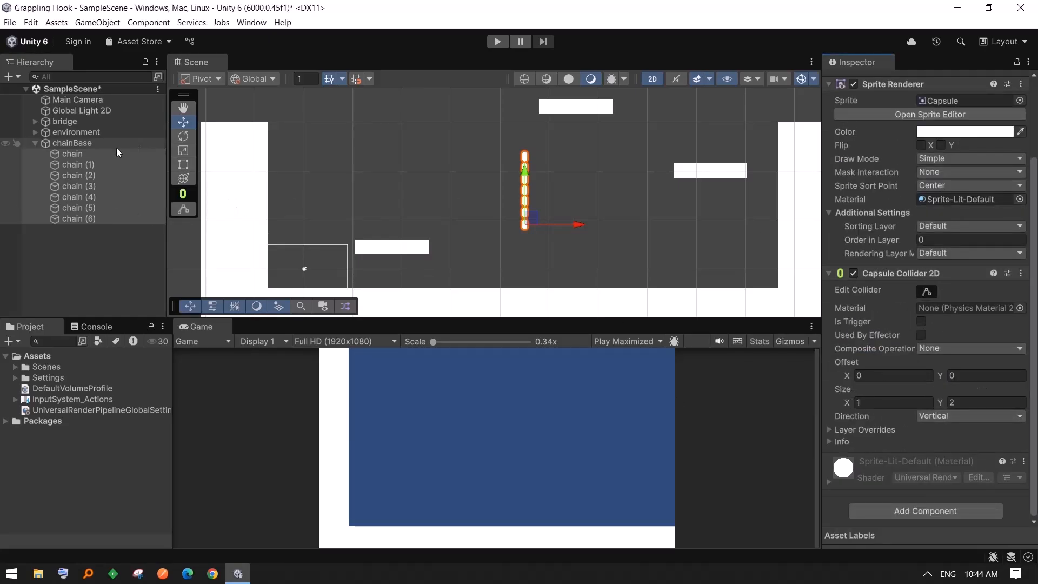
- Add a Rigidbody 2D to the topmost link of chainBase and check the bridge's first link for reference
click(72, 154)
click(936, 509)
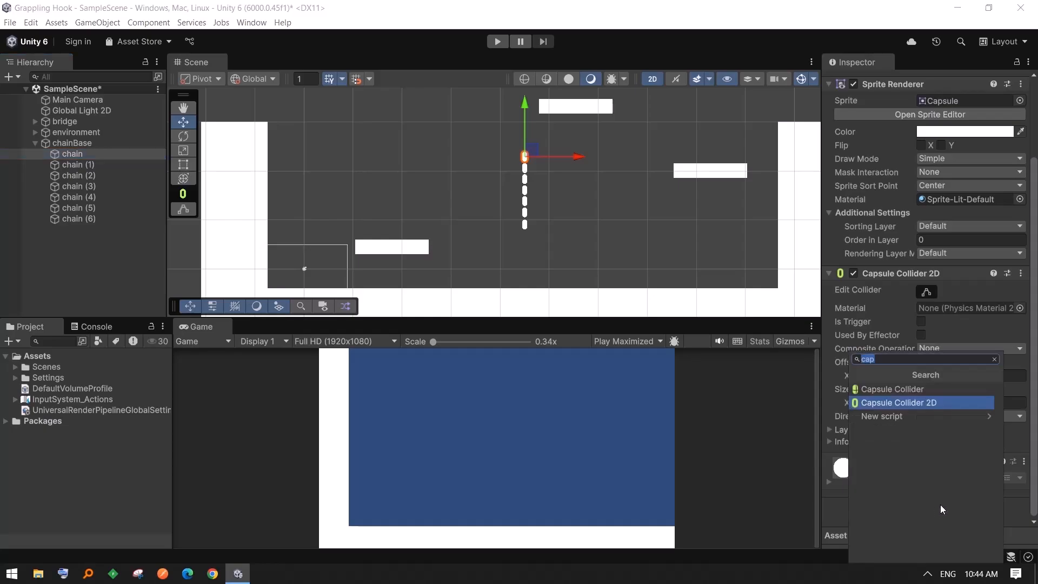
text(rigidbody)
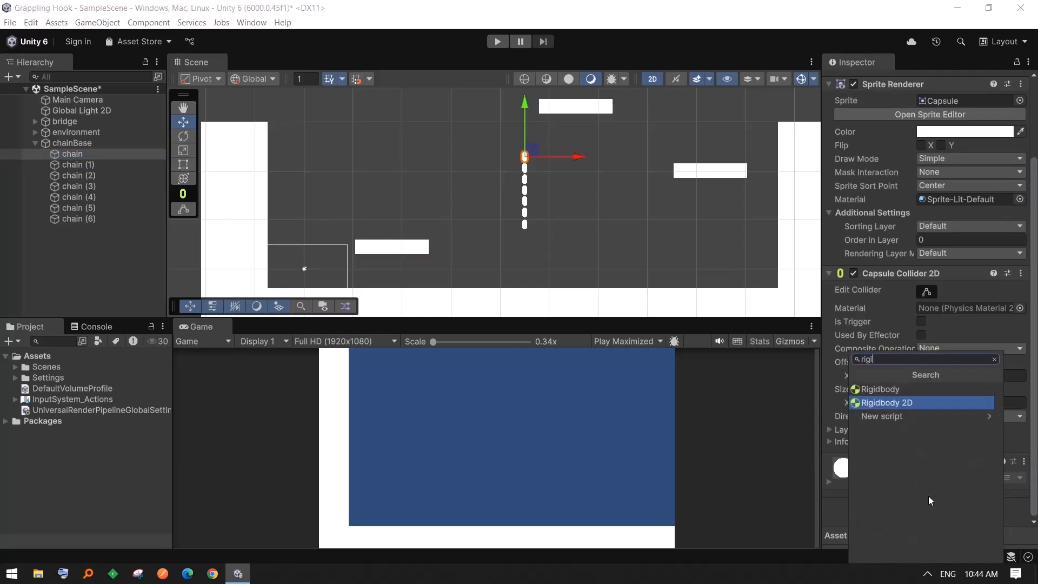
key(Return)
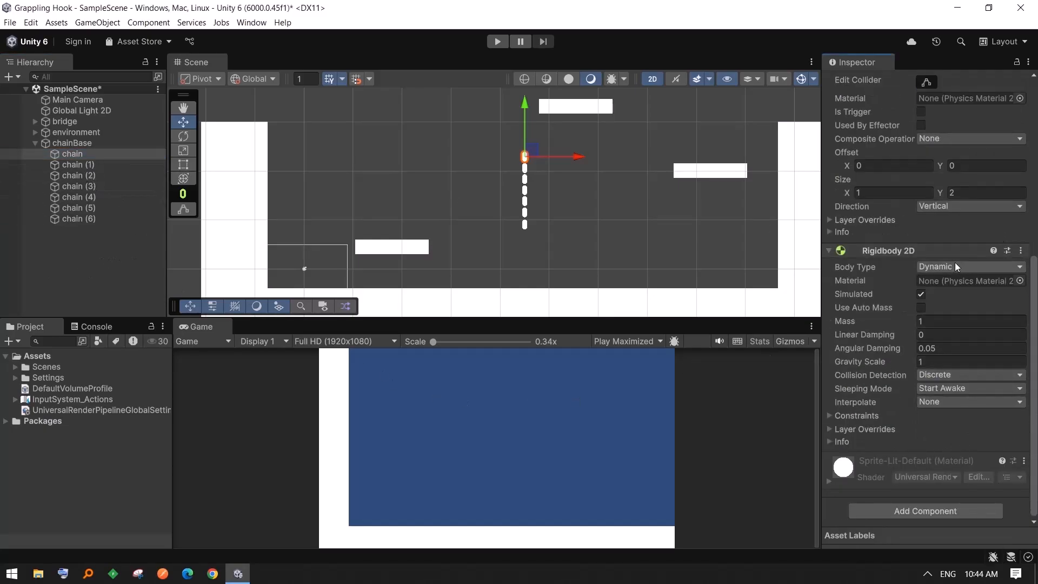
click(36, 122)
click(75, 134)
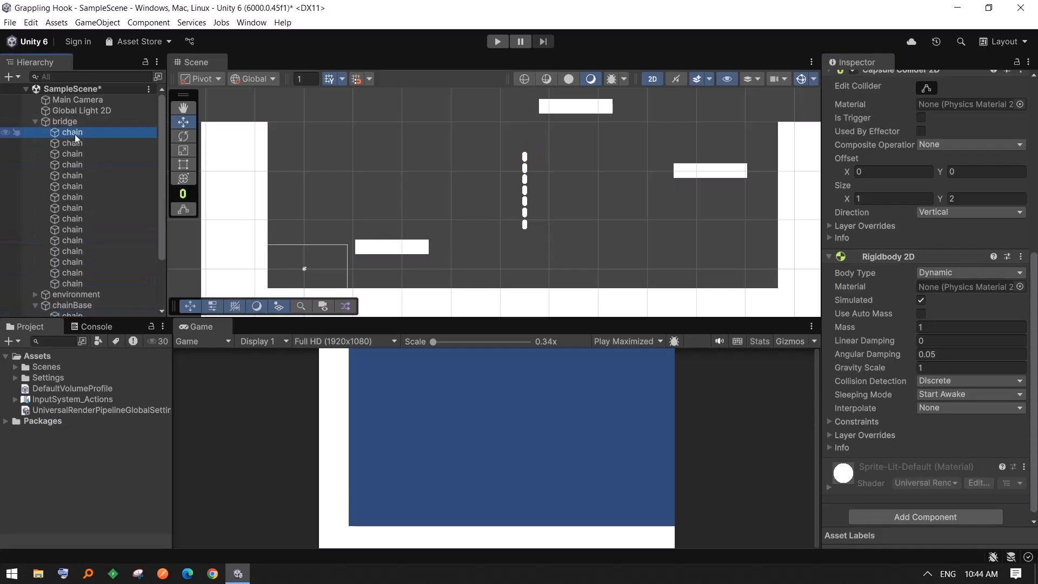
click(36, 122)
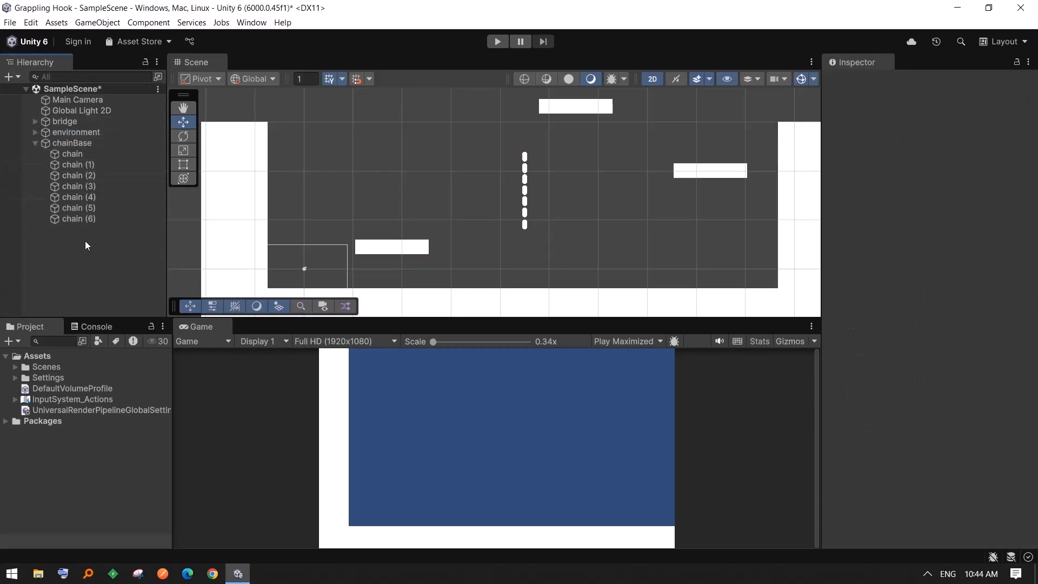
- Add a Hinge Joint 2D to the chainBase links chain (1) through chain (6)
click(82, 164)
shift+click(82, 219)
scroll(897, 378, down, 3)
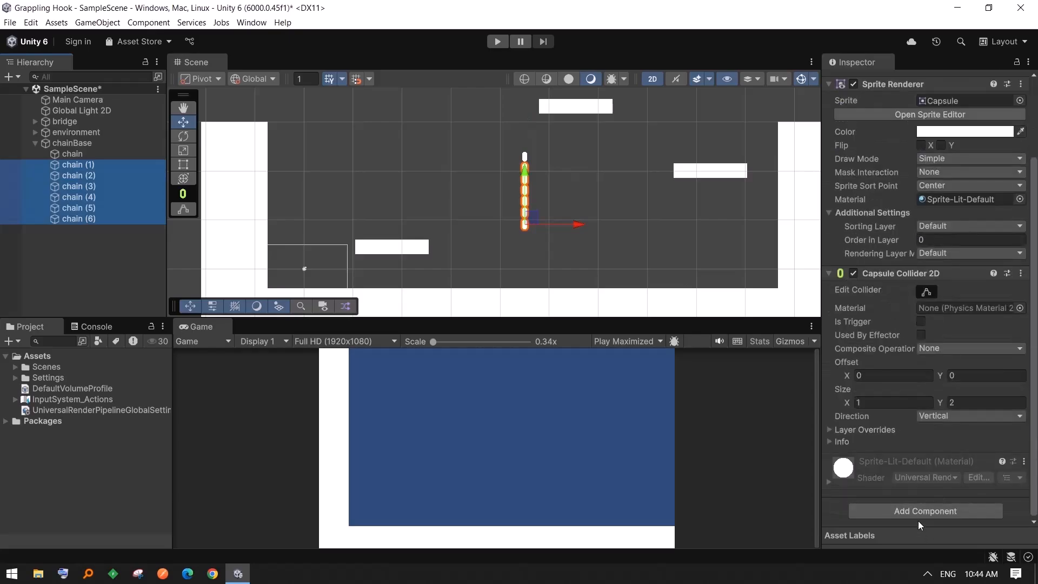
click(918, 517)
text(hinge)
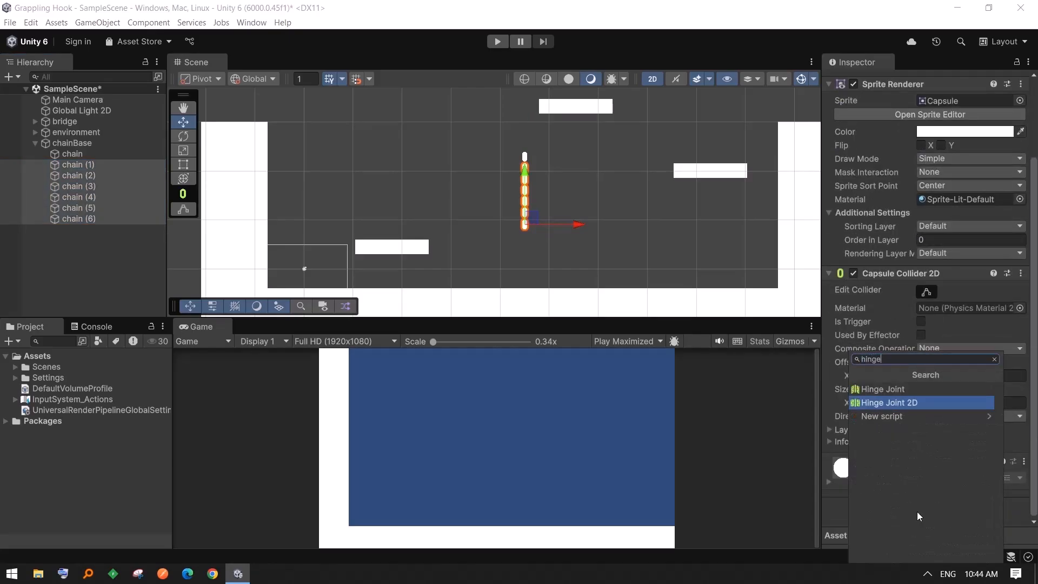
- Add a Hinge Joint 2D component to chain (1) through chain (6) under chainBase
key(Return)
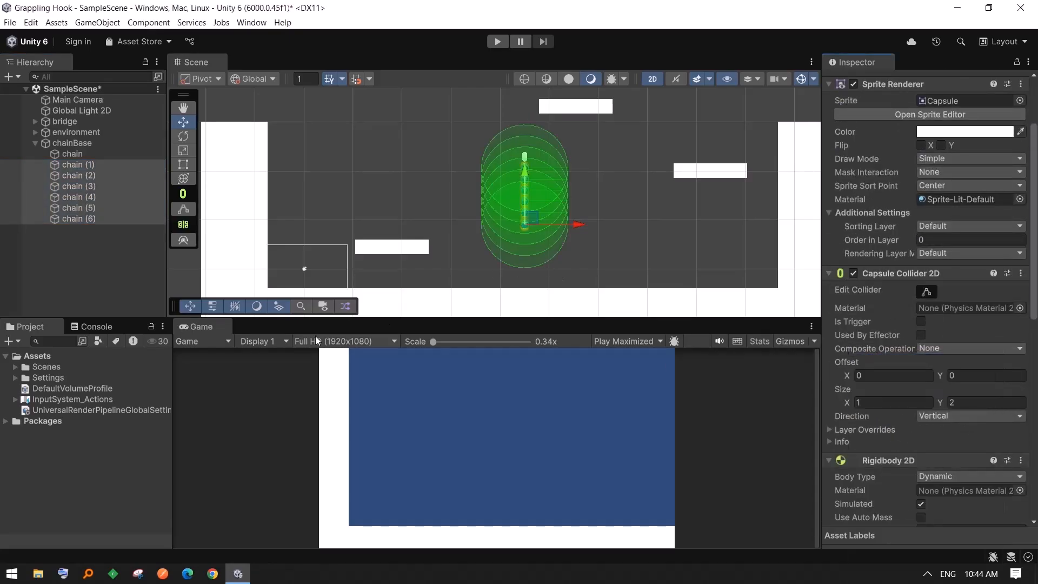
click(90, 248)
click(64, 157)
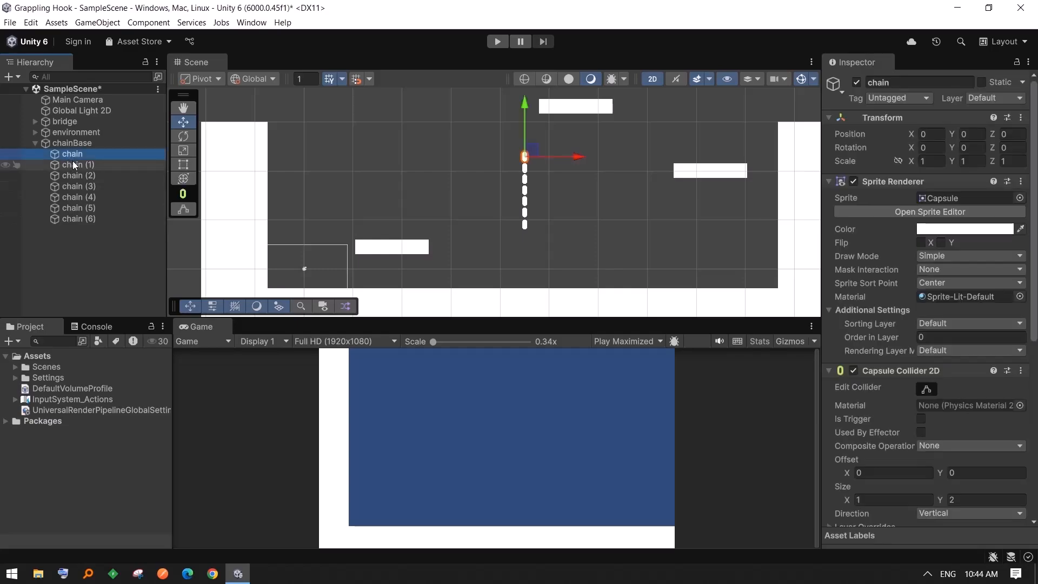
- Examine the hanging chainBase links relative to the platforms and bridge, and check the components on chain (6)
scroll(483, 171, up, 3)
middle_drag(652, 221, 557, 251)
click(54, 262)
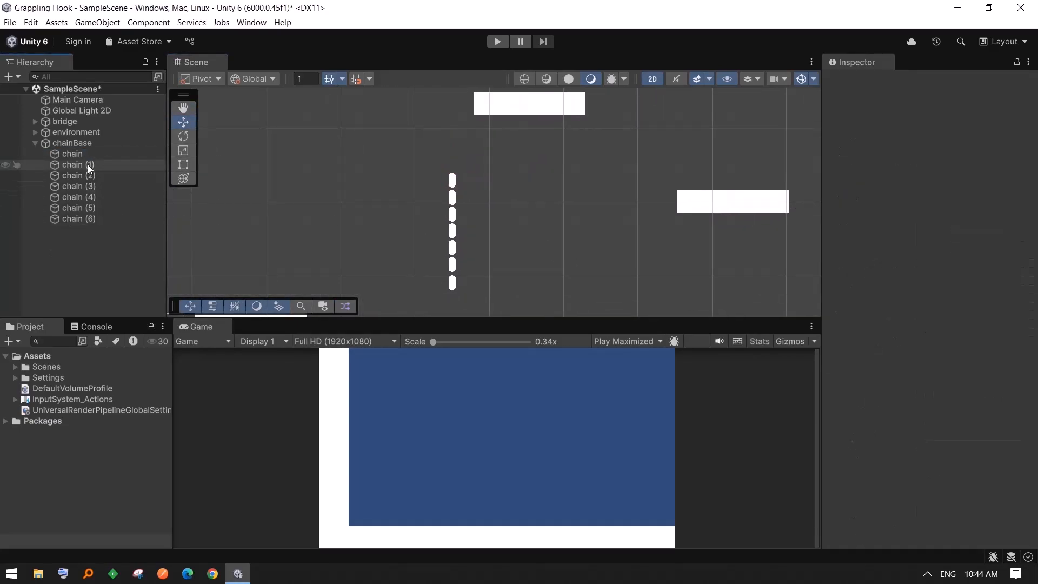
click(87, 143)
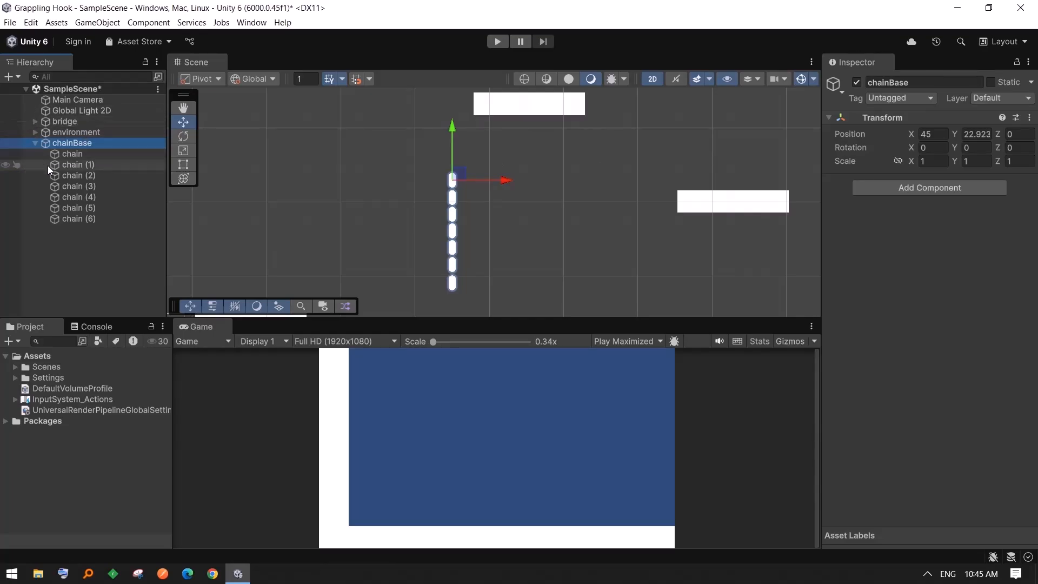
scroll(616, 211, down, 4)
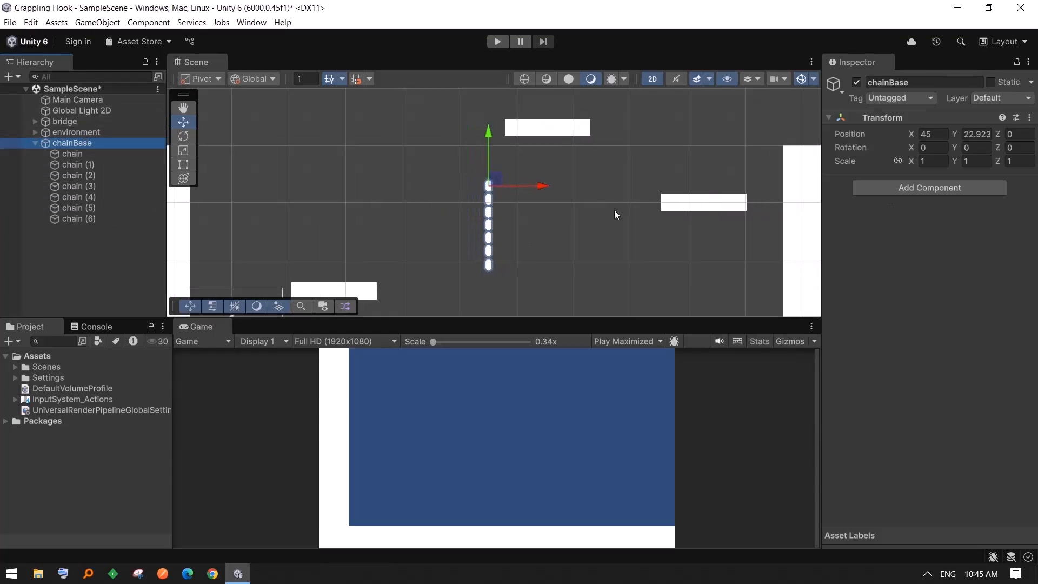
scroll(644, 205, down, 6)
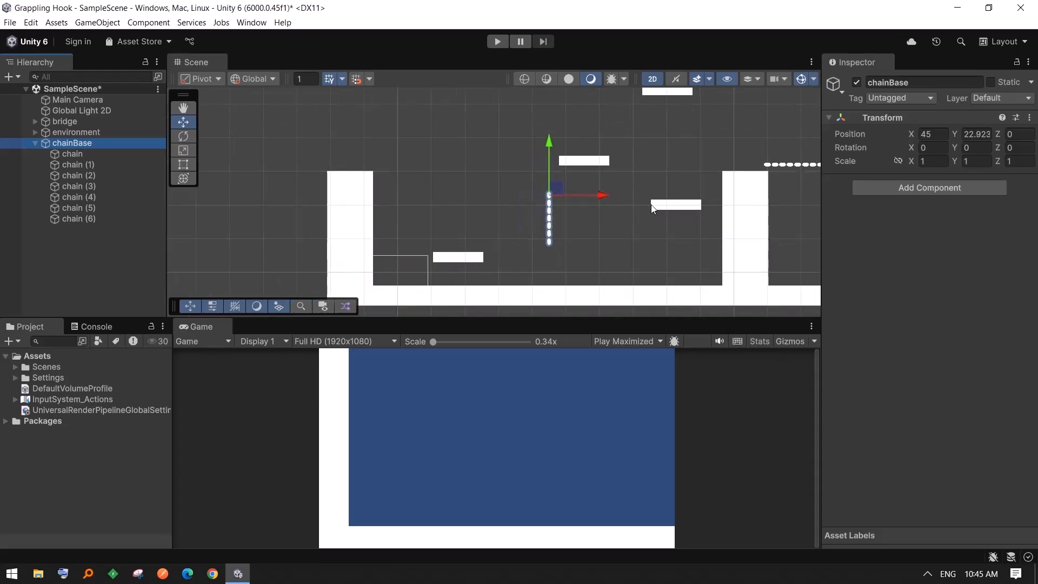
middle_drag(638, 186, 474, 163)
scroll(502, 181, down, 2)
middle_drag(641, 187, 703, 208)
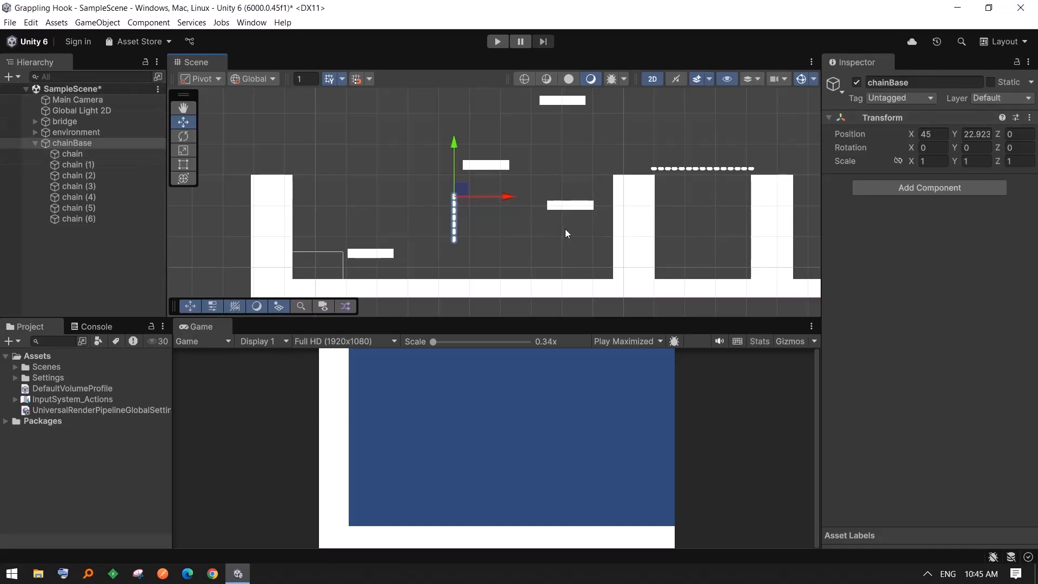
scroll(530, 269, up, 2)
click(78, 251)
click(86, 218)
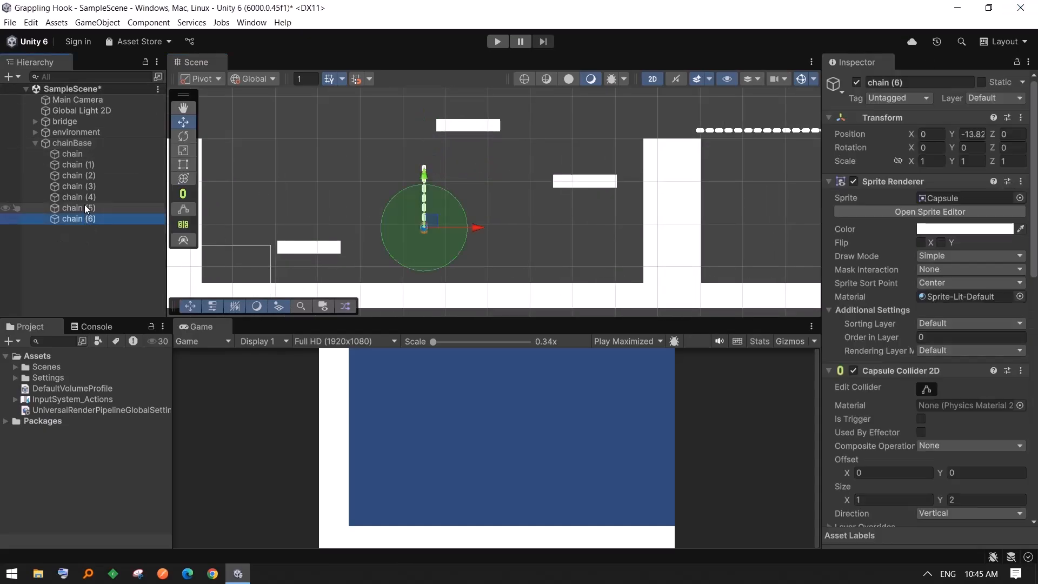
scroll(896, 337, down, 6)
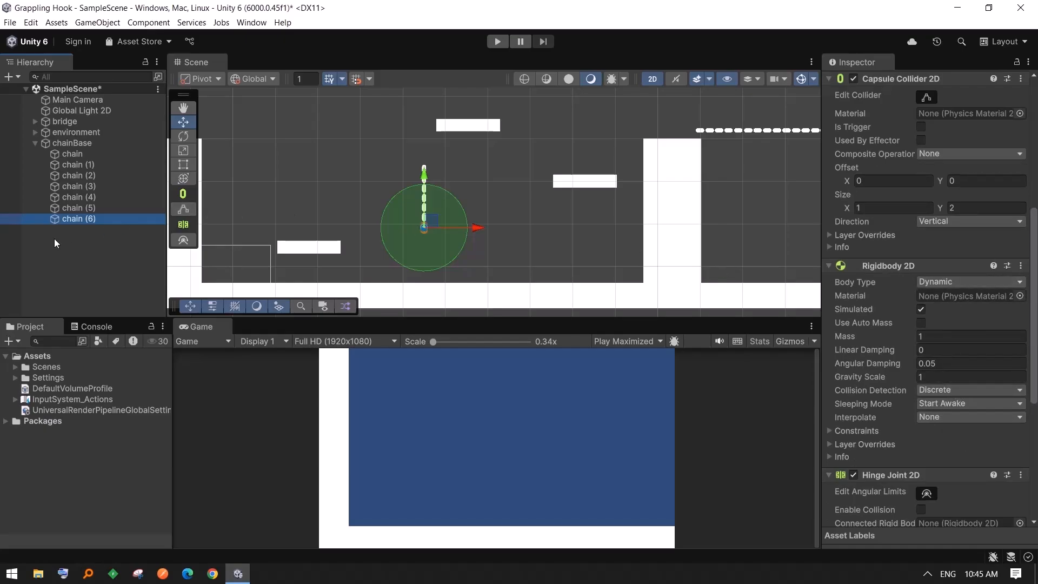
- Examine the first chain of chainBase, its spacing to the links below, and its Rigidbody 2D settings
click(68, 159)
key(f)
scroll(636, 223, down, 5)
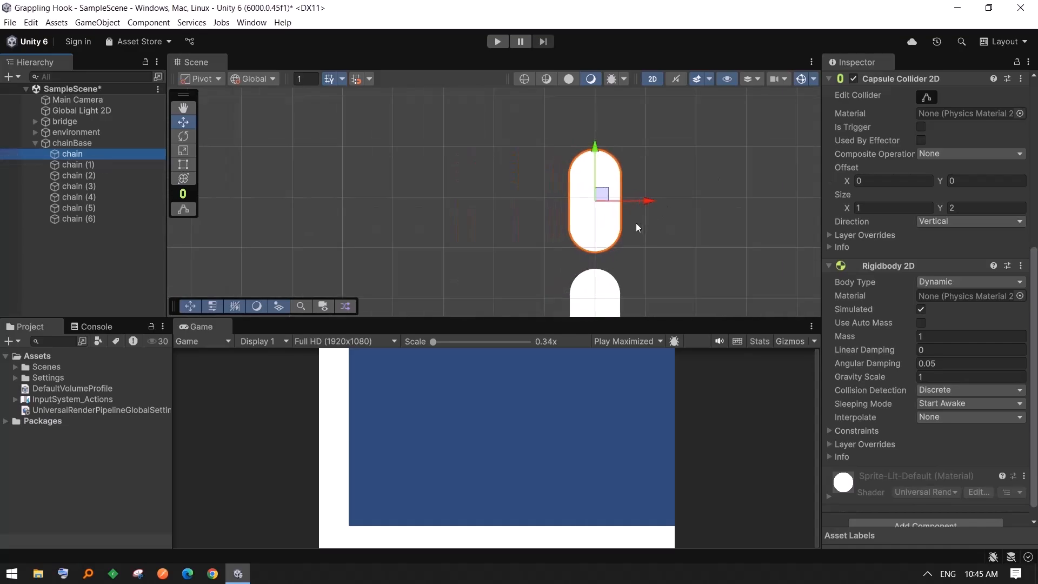
scroll(621, 250, down, 3)
middle_drag(694, 259, 595, 141)
scroll(586, 183, down, 10)
middle_drag(578, 231, 449, 191)
scroll(495, 203, down, 2)
scroll(472, 202, up, 1)
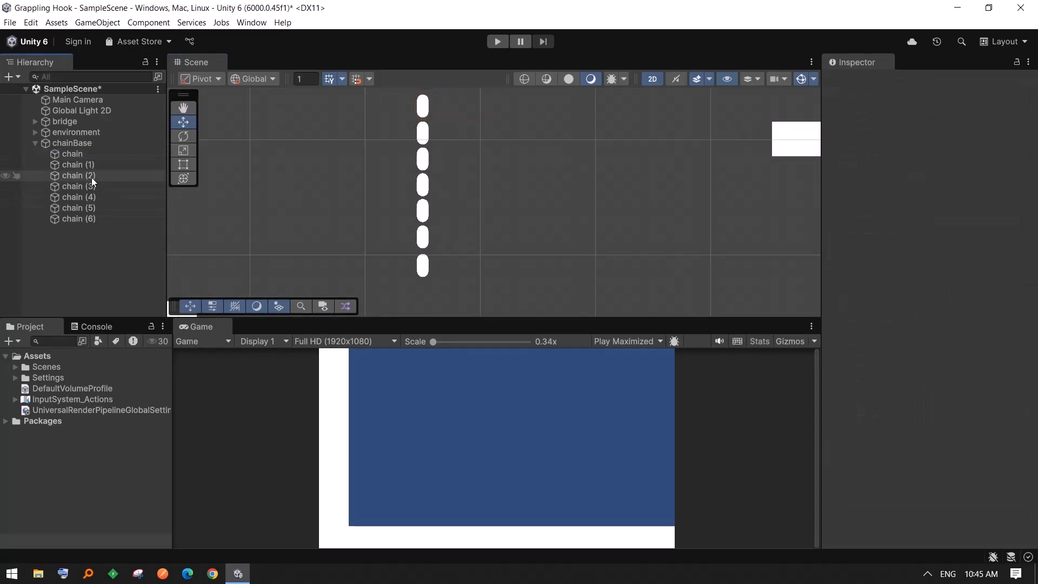
click(71, 154)
scroll(998, 407, down, 1)
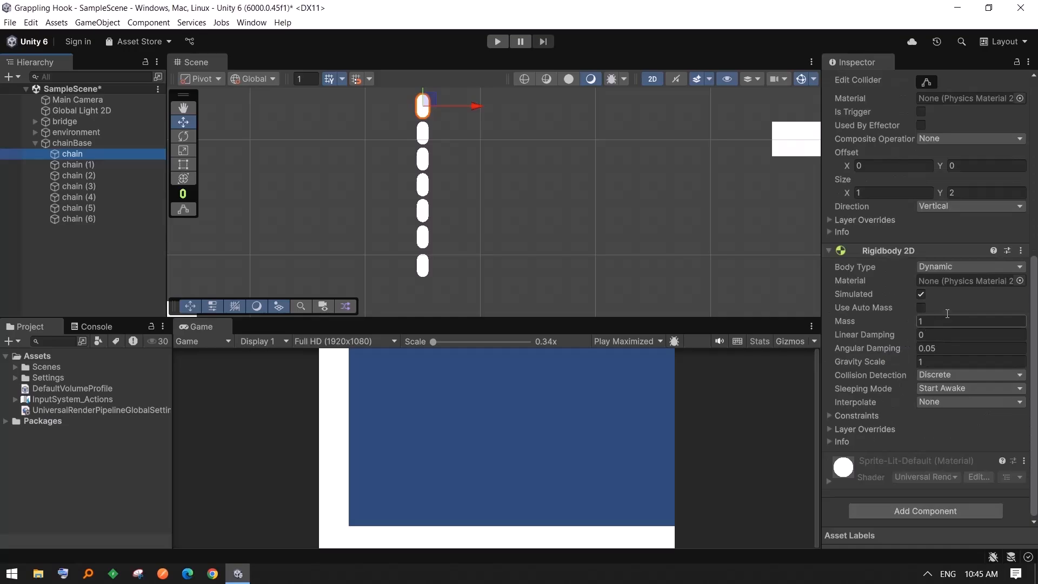
- Set the Rigidbody 2D body type of the bridge's first chain to Kinematic
click(35, 121)
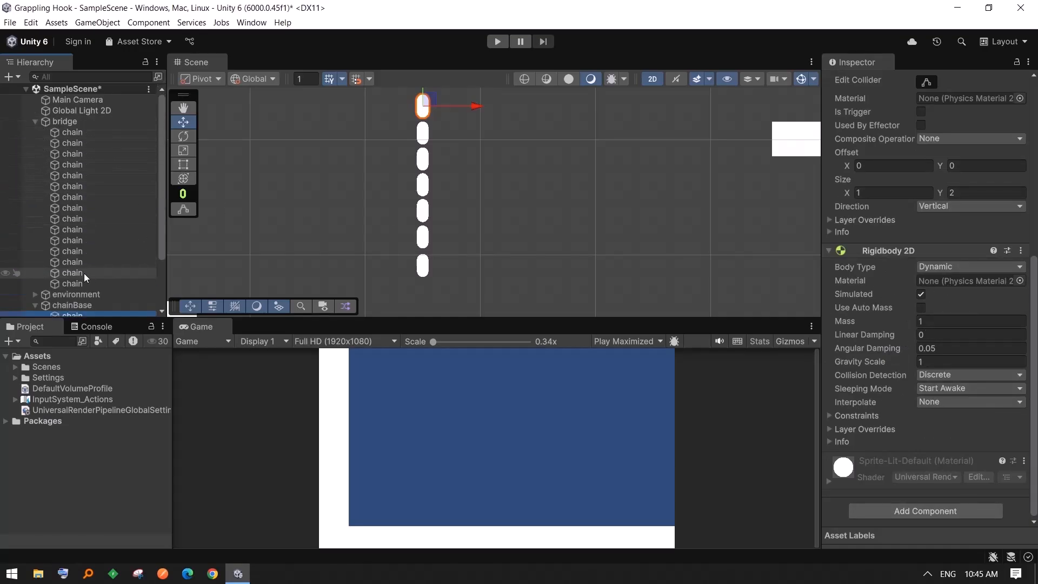
scroll(86, 227, down, 2)
scroll(88, 151, up, 2)
click(88, 122)
click(82, 132)
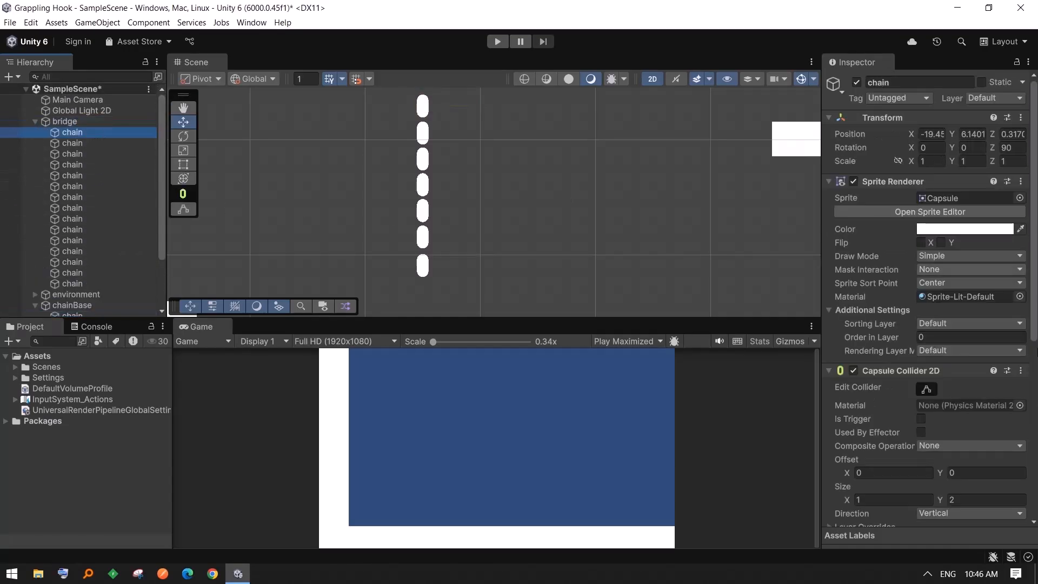
scroll(917, 284, down, 5)
scroll(927, 334, down, 4)
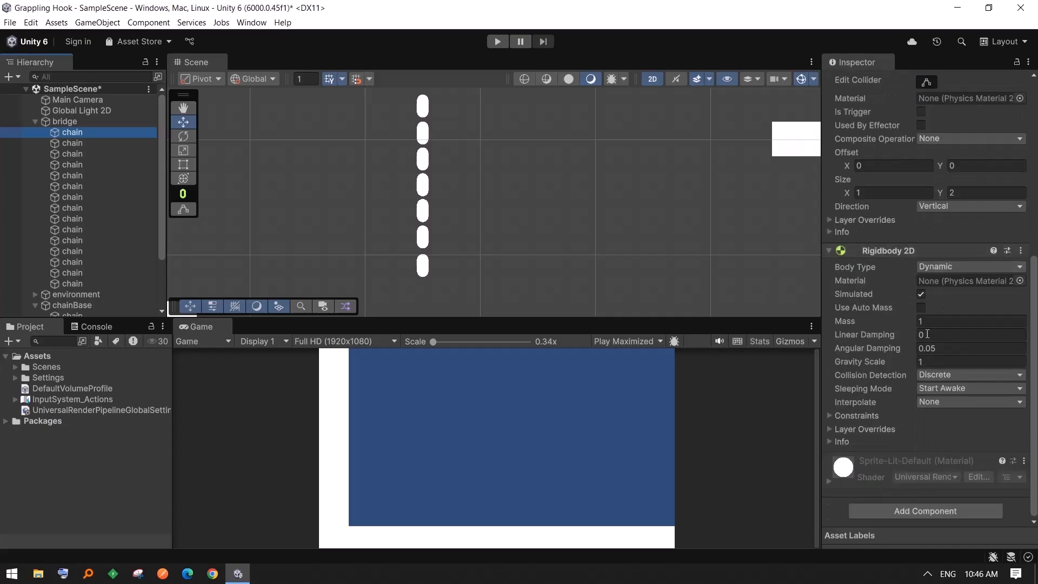
click(945, 266)
click(952, 292)
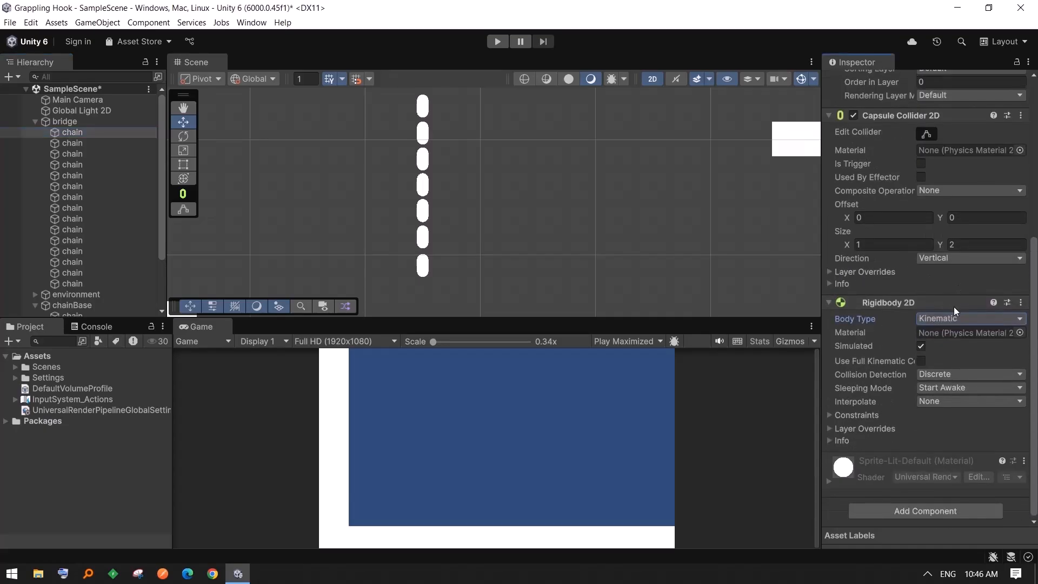
- Set the Rigidbody 2D body type of chainBase's first chain to Kinematic
scroll(86, 121, down, 3)
click(75, 247)
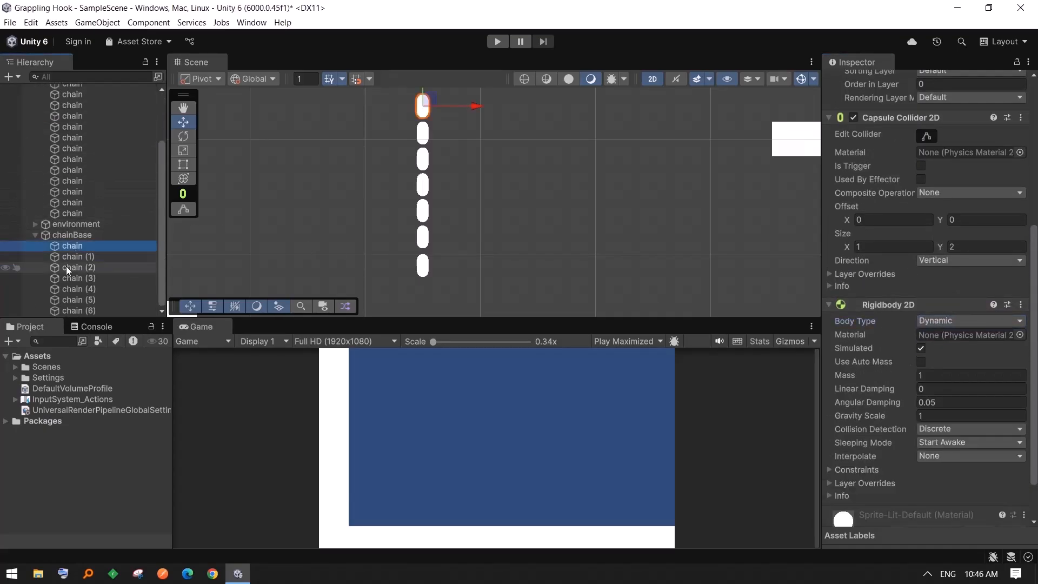
click(952, 321)
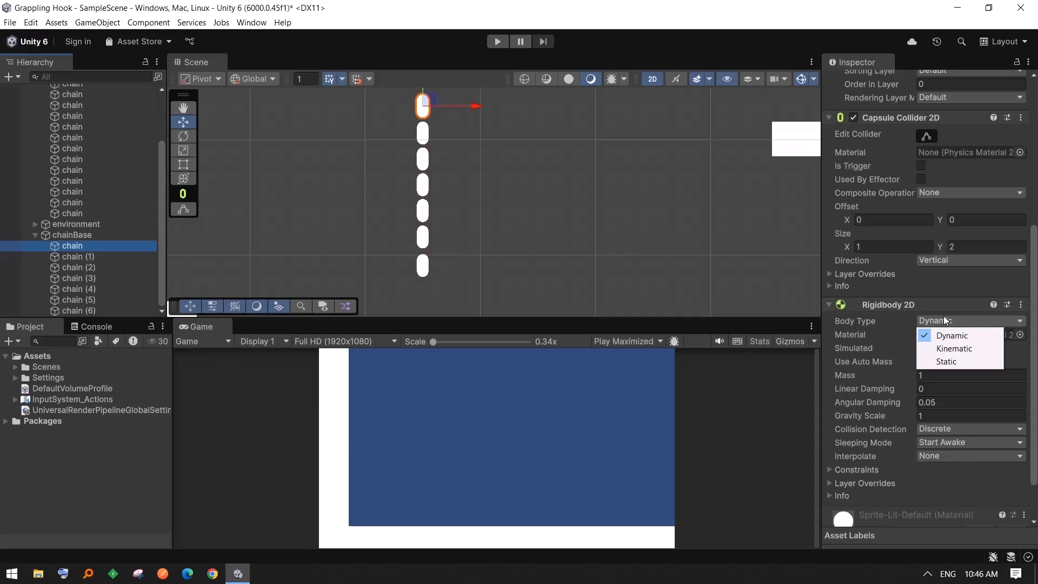
click(943, 348)
- Assign the preceding chain as Connected Rigid Body in the Hinge Joint 2D of the bridge's last two chains
scroll(94, 205, up, 3)
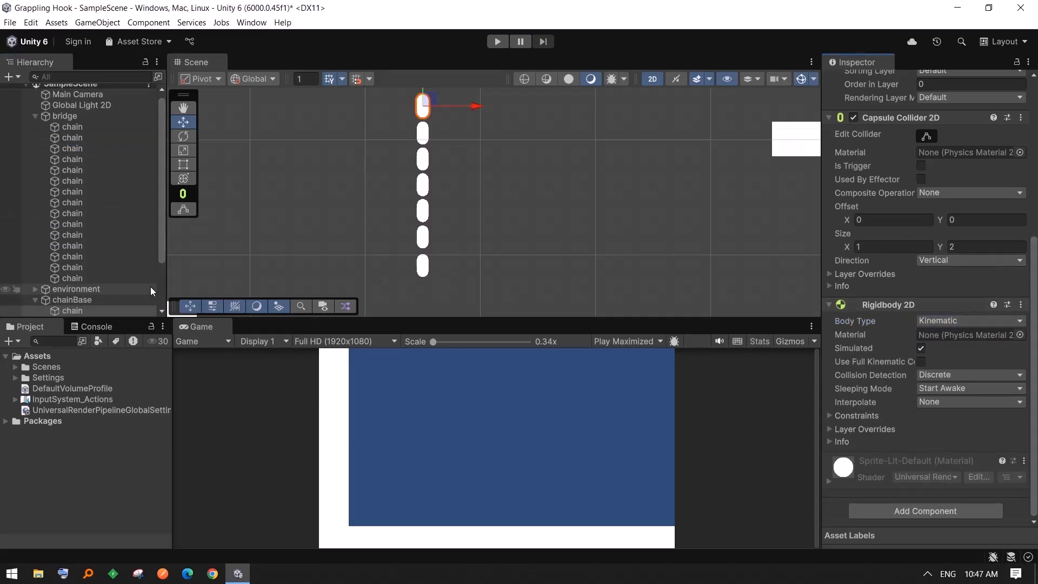
scroll(129, 301, down, 3)
scroll(119, 303, up, 3)
click(74, 283)
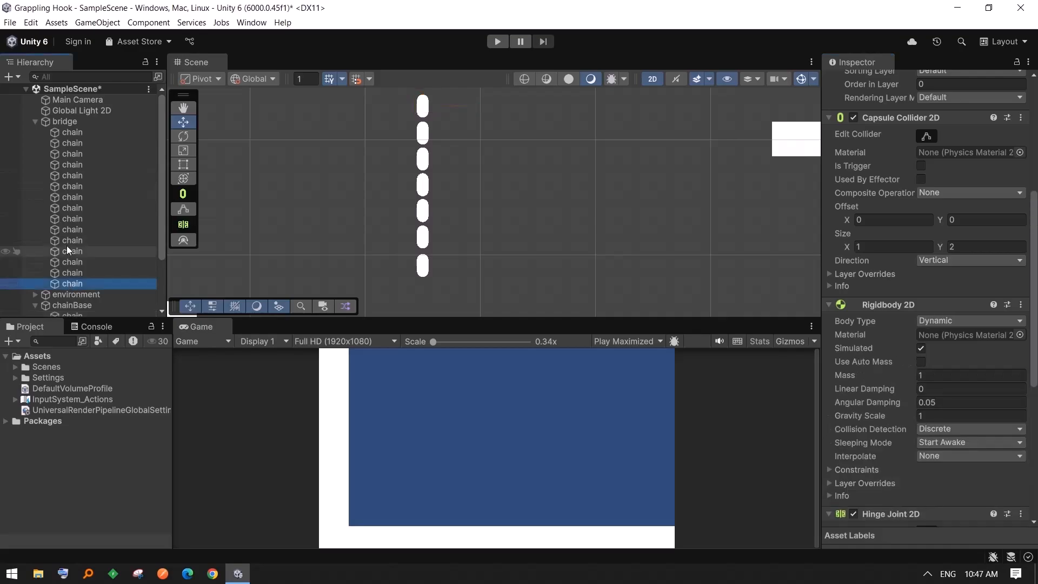
scroll(965, 280, down, 6)
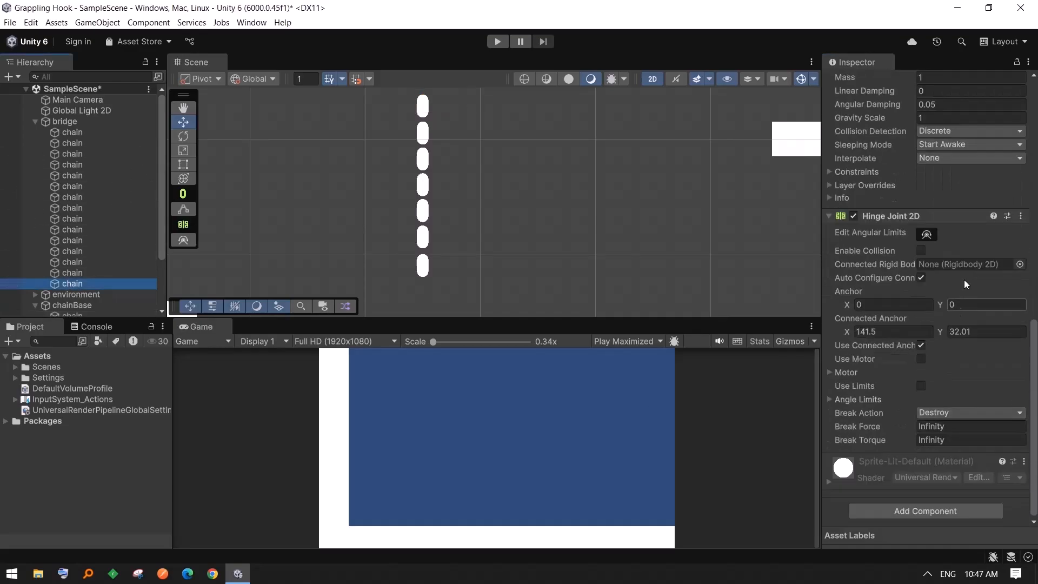
drag(77, 274, 951, 267)
click(72, 272)
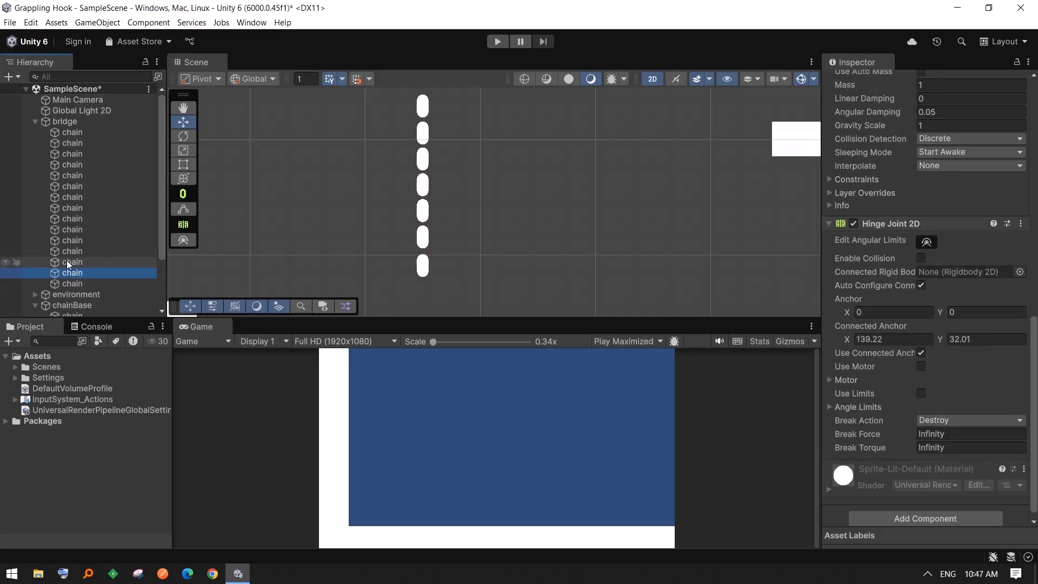
drag(66, 262, 957, 275)
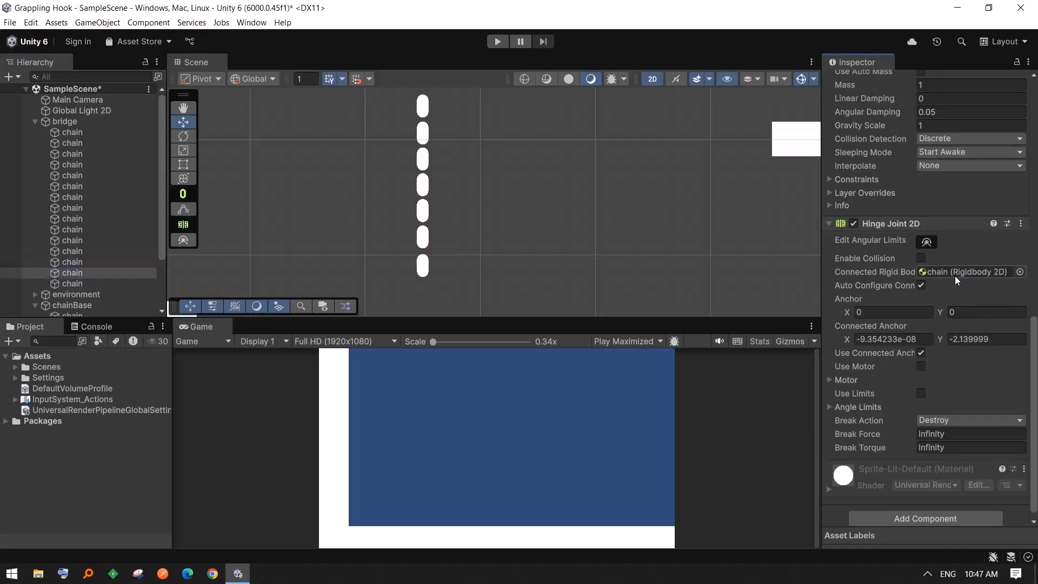
- Assign the preceding chain as Connected Rigid Body for the bridge's thirteenth, twelfth, eleventh and tenth chains
click(76, 262)
drag(74, 250, 955, 274)
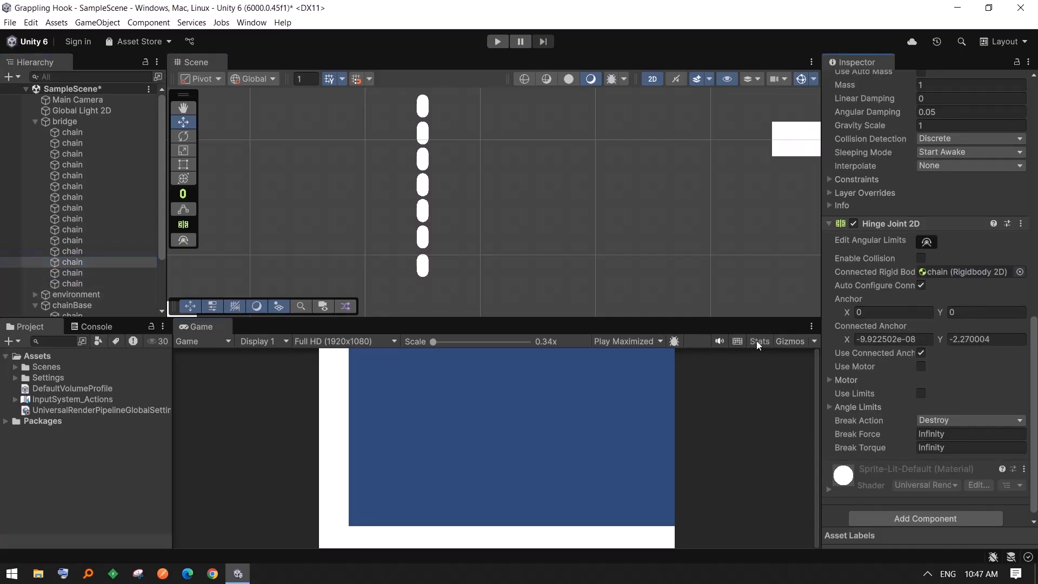
drag(71, 251, 955, 280)
click(79, 240)
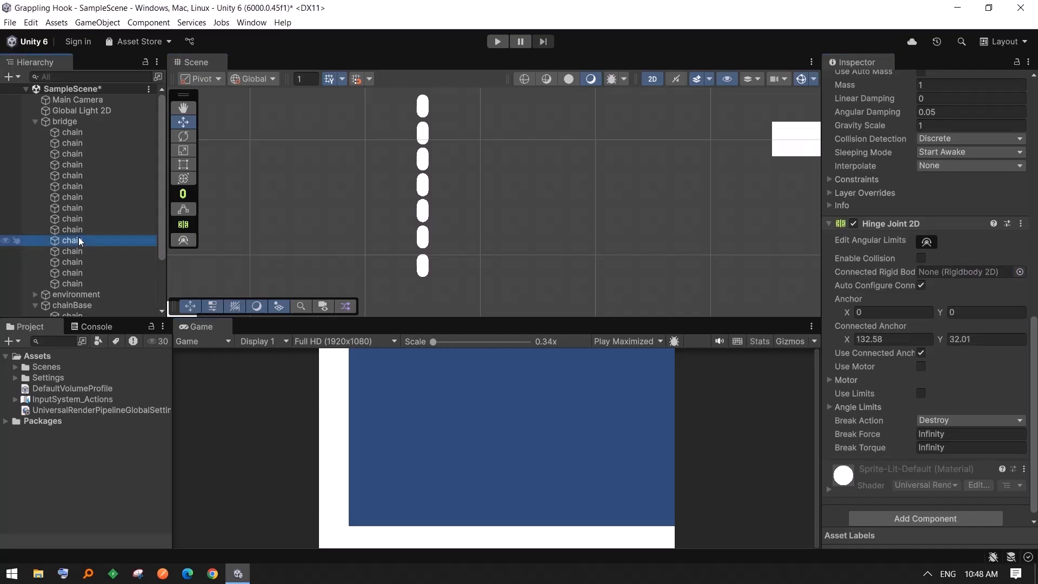
drag(79, 240, 952, 273)
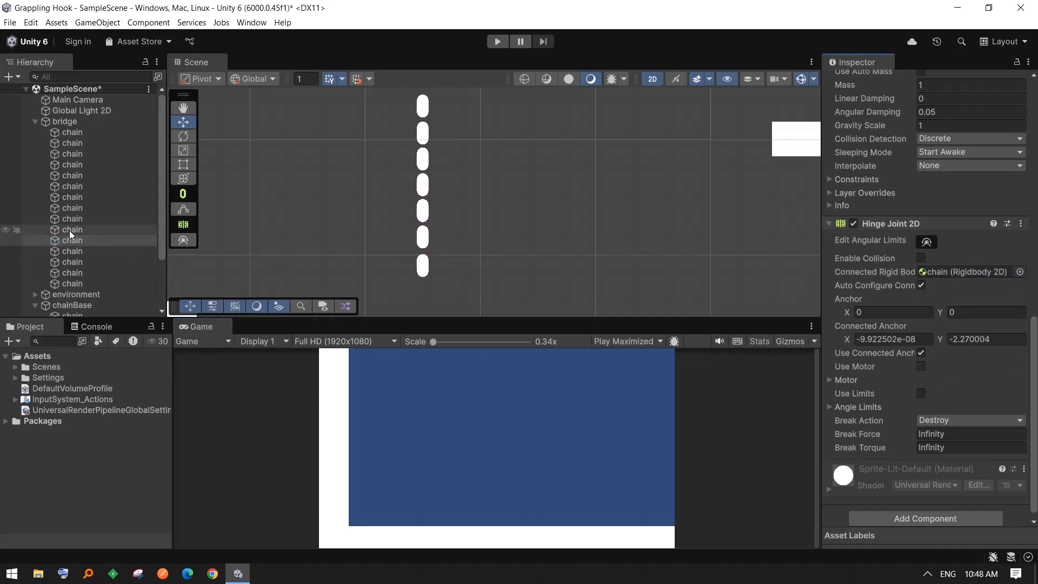
drag(69, 230, 935, 277)
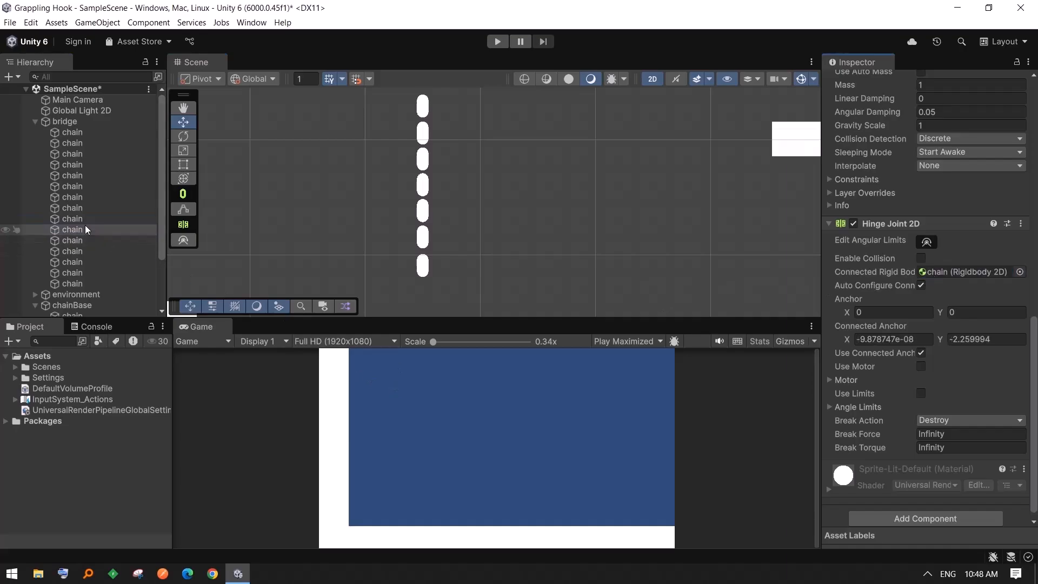
- Assign the preceding chain as Connected Rigid Body for the bridge's ninth, eighth and seventh chains
click(70, 216)
drag(73, 206, 965, 273)
click(72, 206)
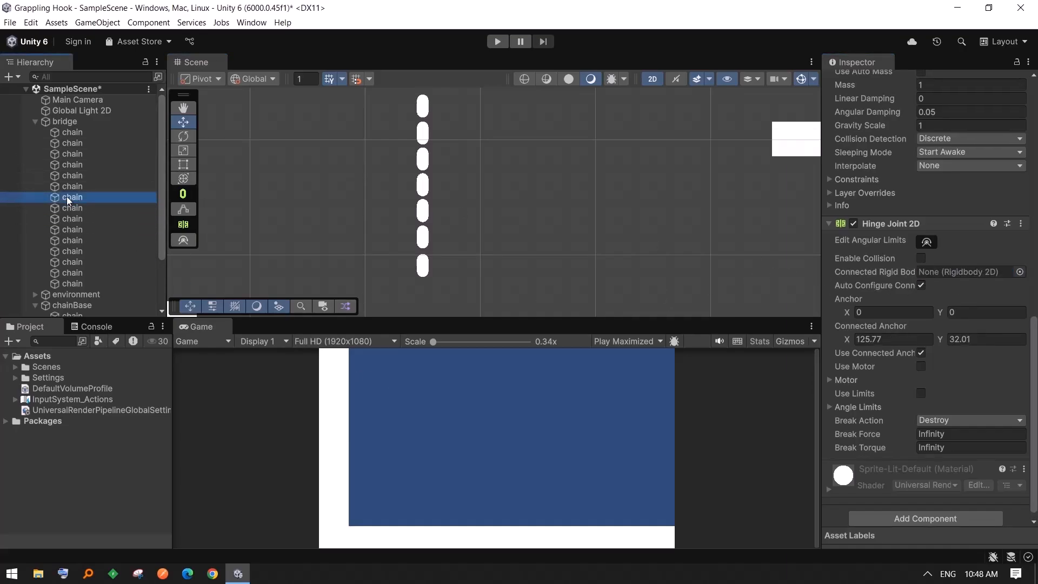
drag(66, 197, 958, 274)
click(73, 198)
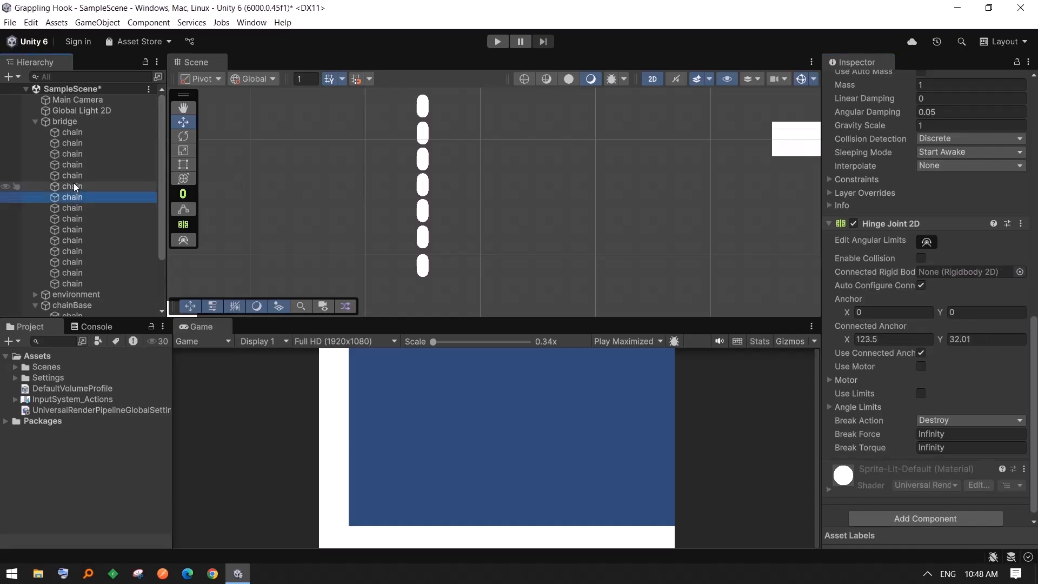
drag(74, 185, 924, 273)
- Assign the preceding chain as Connected Rigid Body for the bridge's sixth, fifth and fourth chains
click(72, 187)
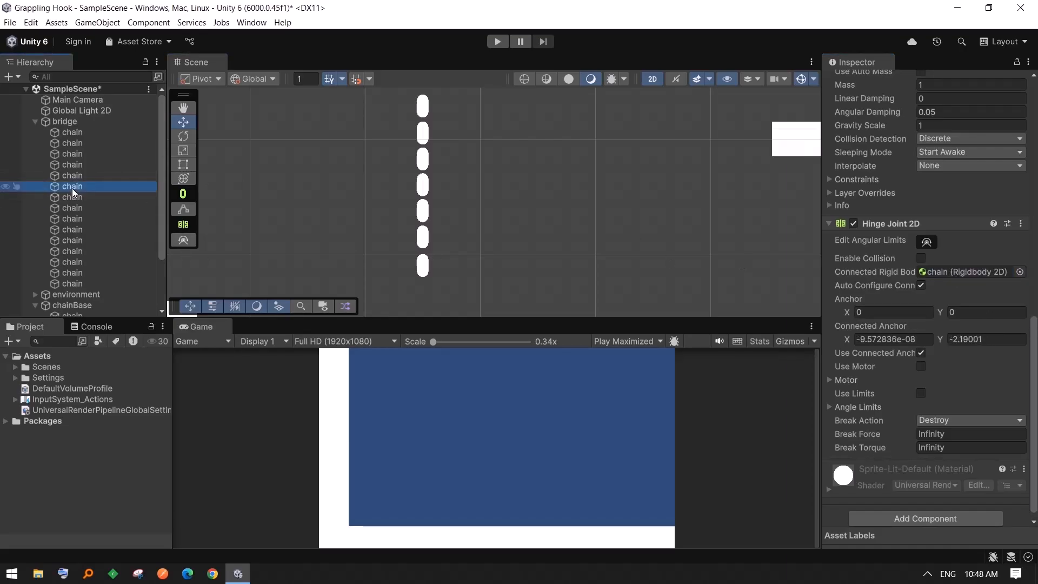
drag(71, 176, 971, 274)
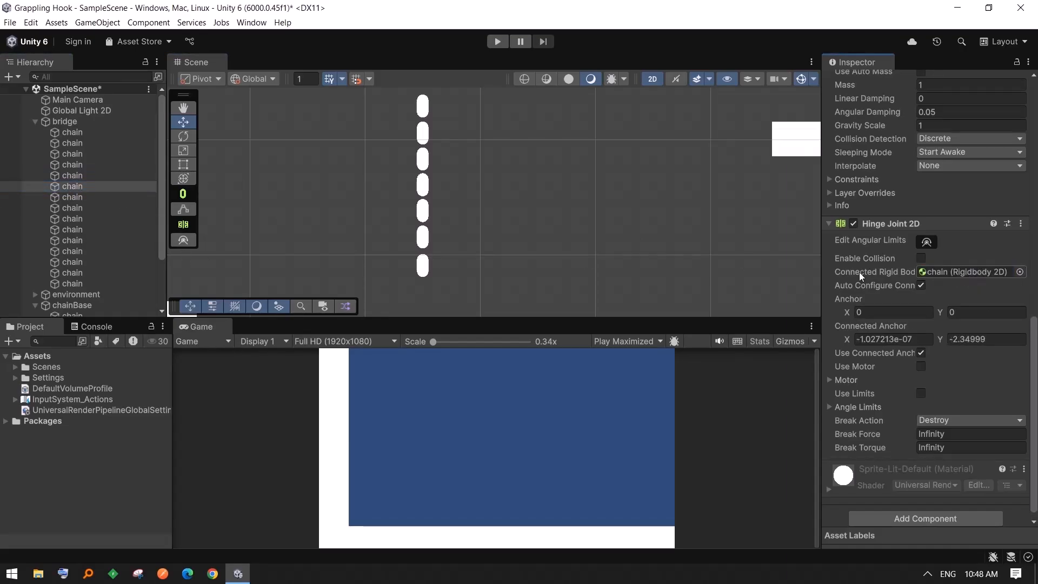
click(72, 176)
drag(76, 166, 968, 273)
click(72, 164)
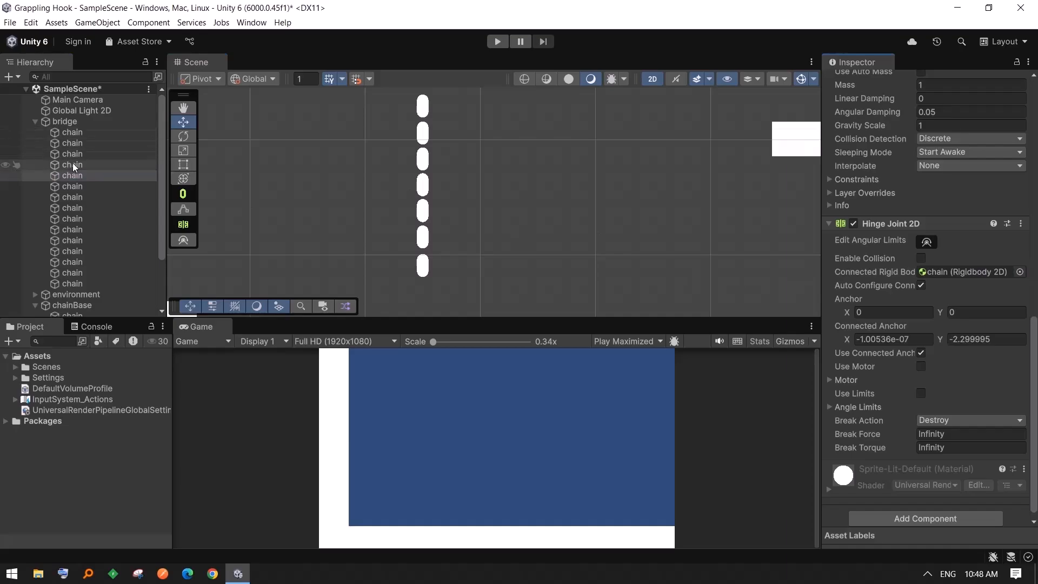
drag(72, 155, 957, 272)
- Assign the preceding chain as Connected Rigid Body for the bridge's third and second chains
click(72, 155)
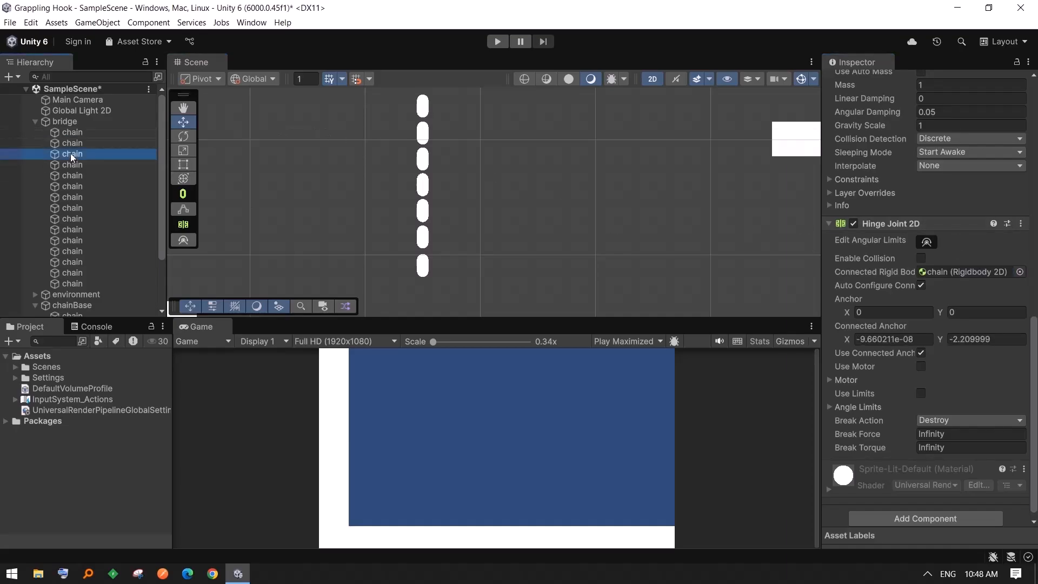
drag(72, 143, 962, 270)
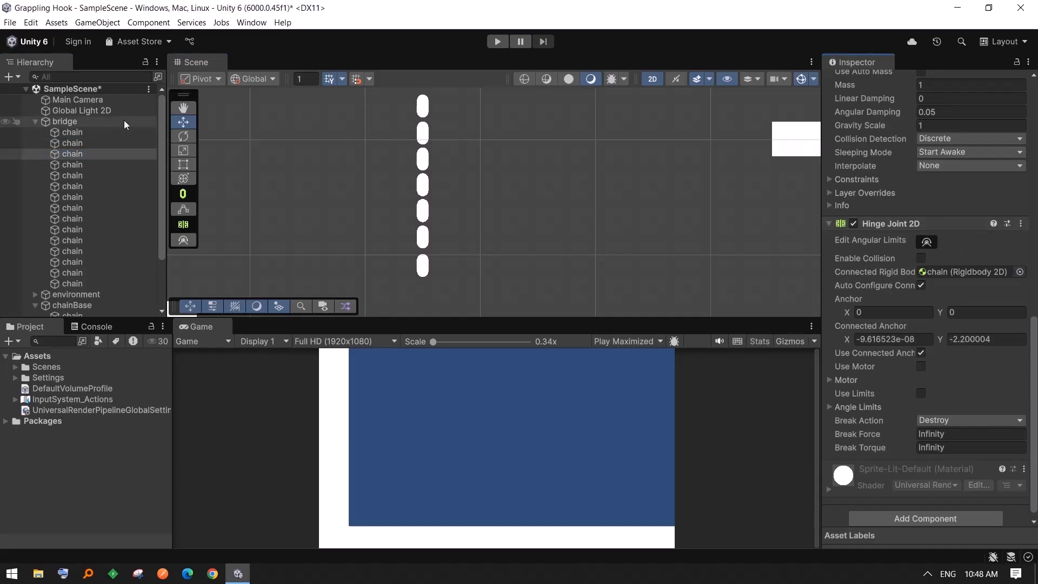
click(73, 143)
drag(73, 132, 961, 274)
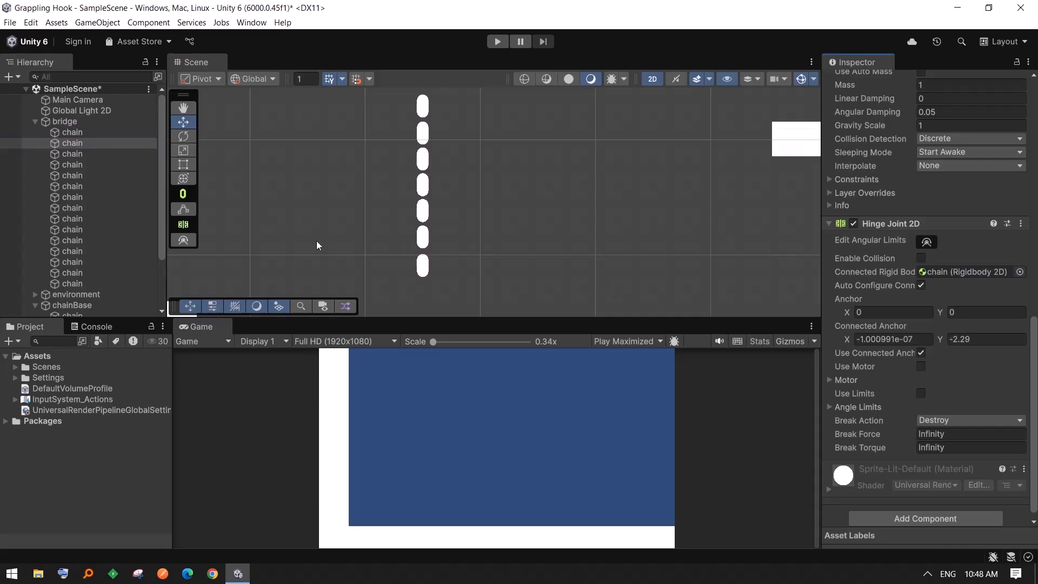
- Under chainBase, assign chain (5) as Connected Rigid Body of chain (6) and chain (4) as that of chain (5)
click(75, 133)
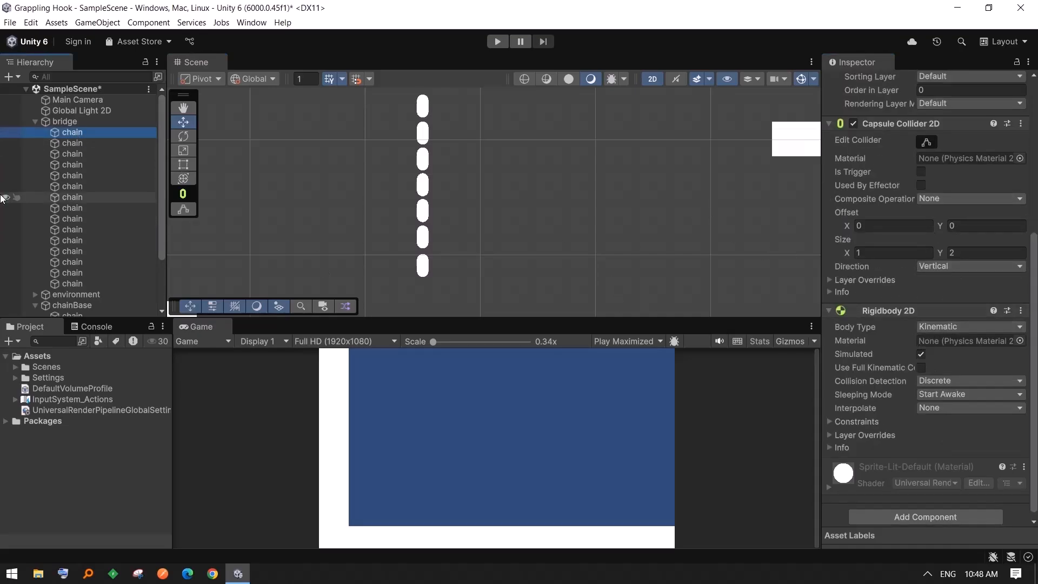
scroll(111, 276, down, 3)
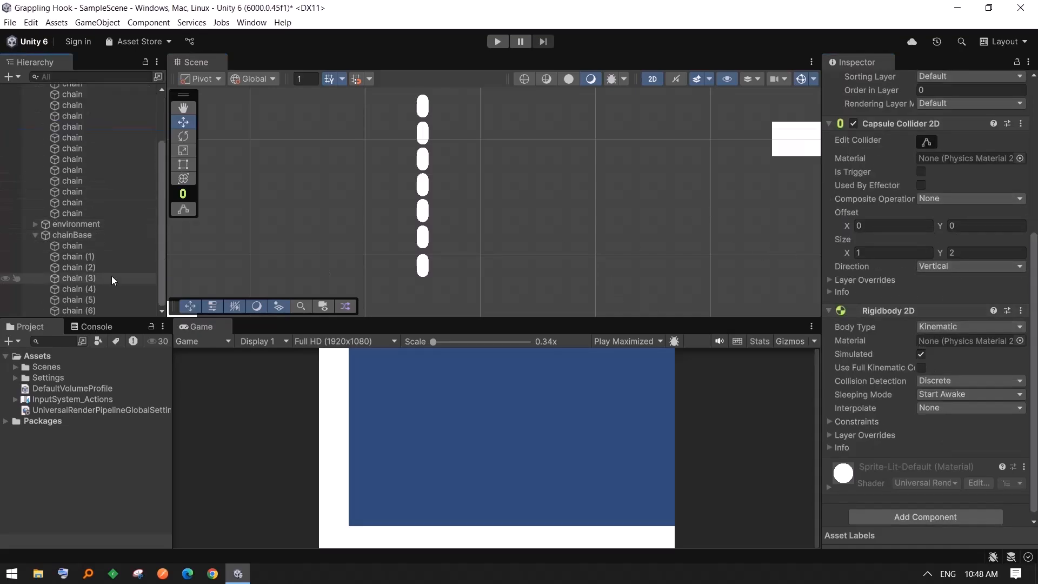
click(76, 246)
click(78, 310)
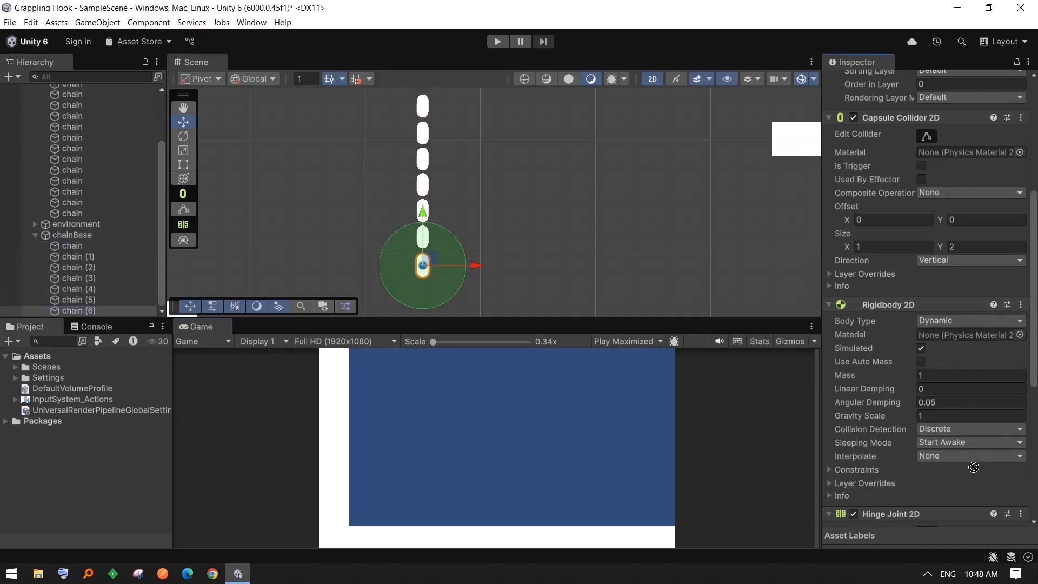
scroll(974, 467, down, 7)
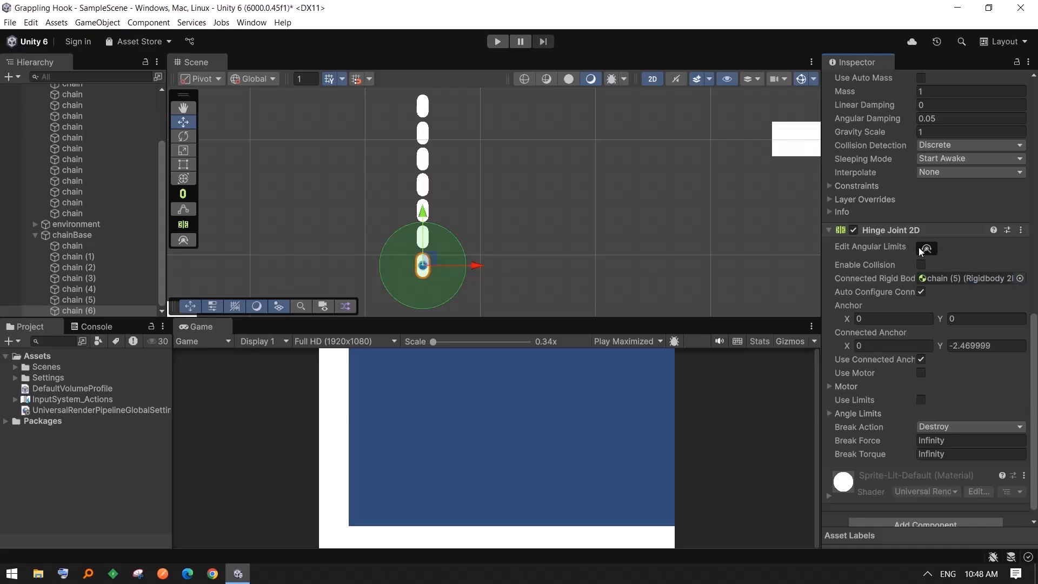
scroll(922, 252, down, 1)
click(87, 301)
drag(85, 290, 949, 274)
- Assign the preceding chain as Connected Rigid Body for chainBase's chain (3), chain (2) and chain (1)
click(94, 280)
drag(87, 269, 947, 274)
click(71, 268)
drag(76, 258, 936, 275)
click(79, 256)
drag(72, 246, 939, 279)
click(72, 246)
scroll(939, 338, down, 1)
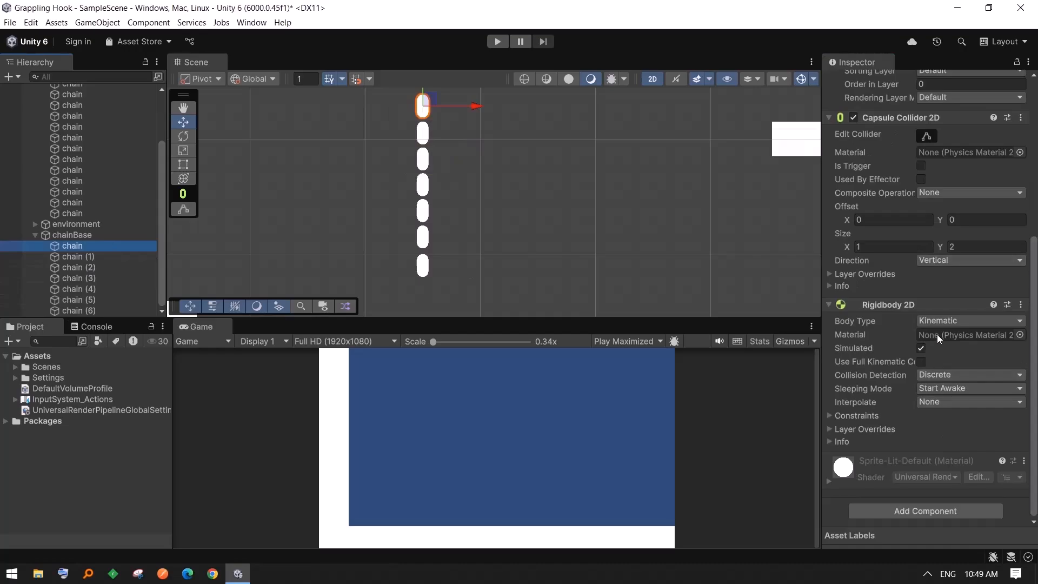
- Collapse the chainBase and bridge groups in the hierarchy and clear the selection
click(35, 234)
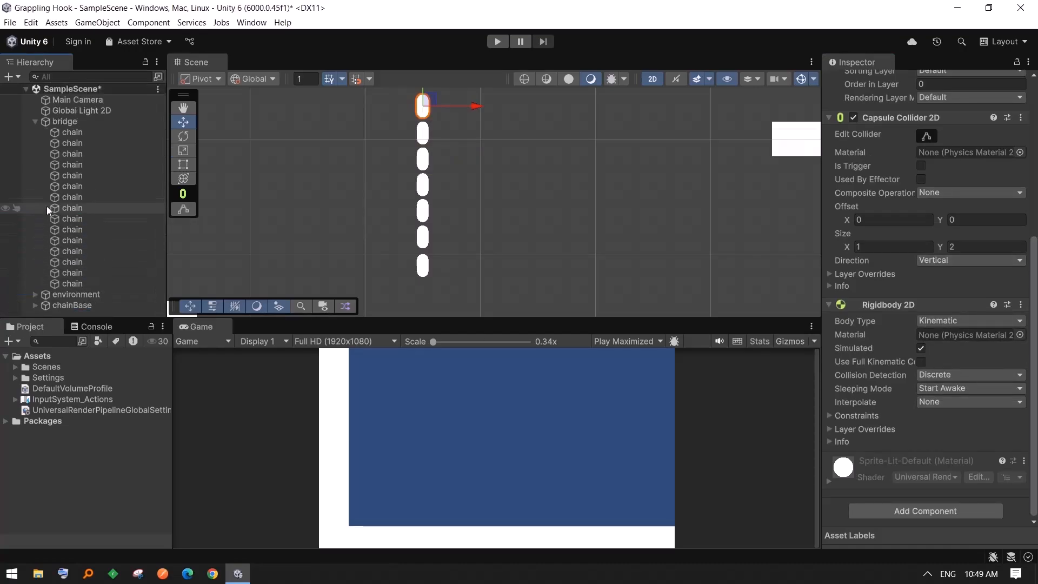
click(35, 121)
click(644, 238)
scroll(638, 243, down, 6)
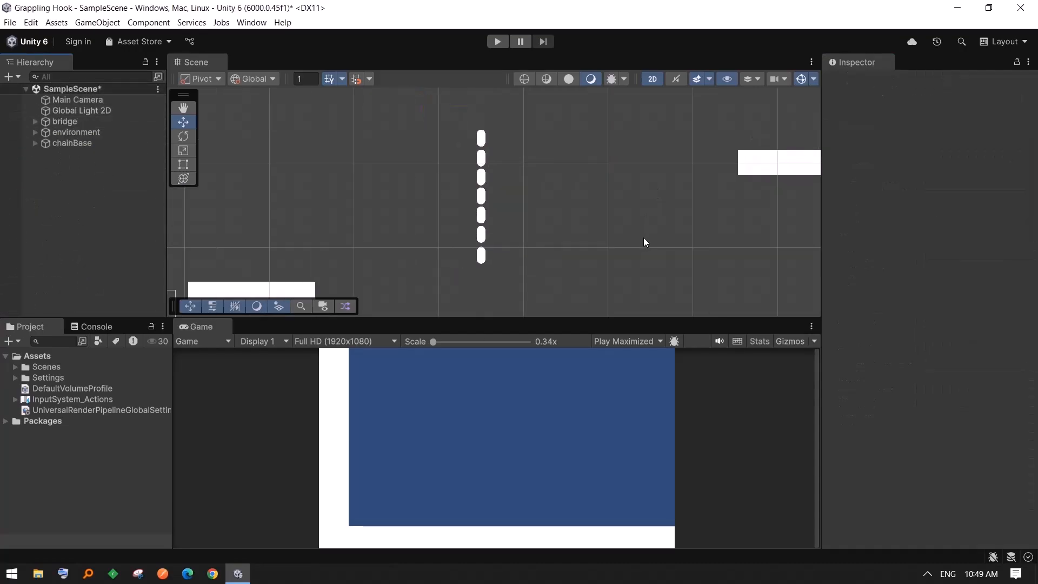
scroll(631, 247, up, 5)
middle_drag(620, 251, 501, 256)
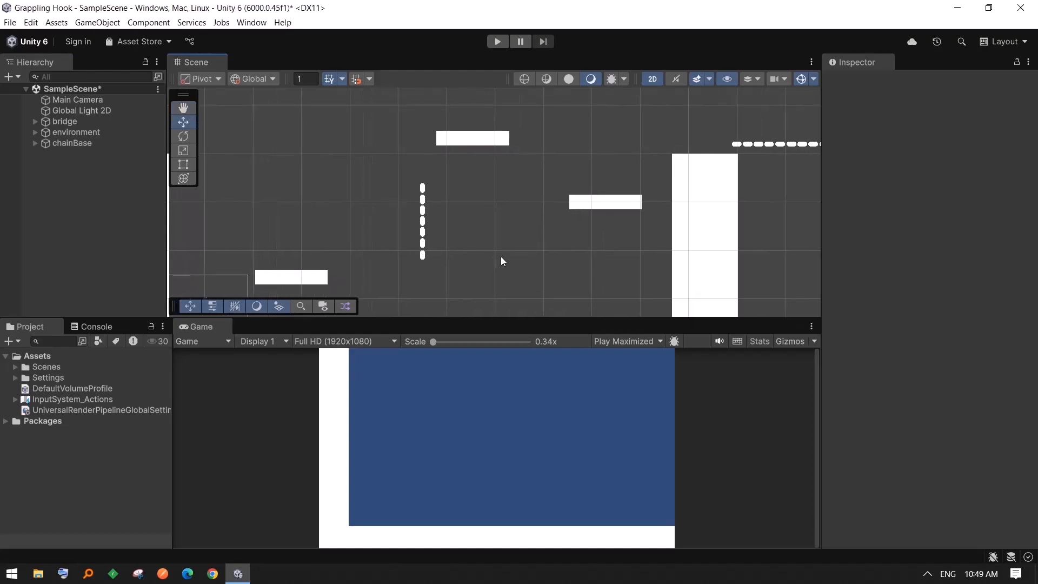
scroll(501, 256, down, 8)
scroll(625, 276, down, 1)
middle_drag(571, 274, 496, 262)
scroll(496, 262, up, 2)
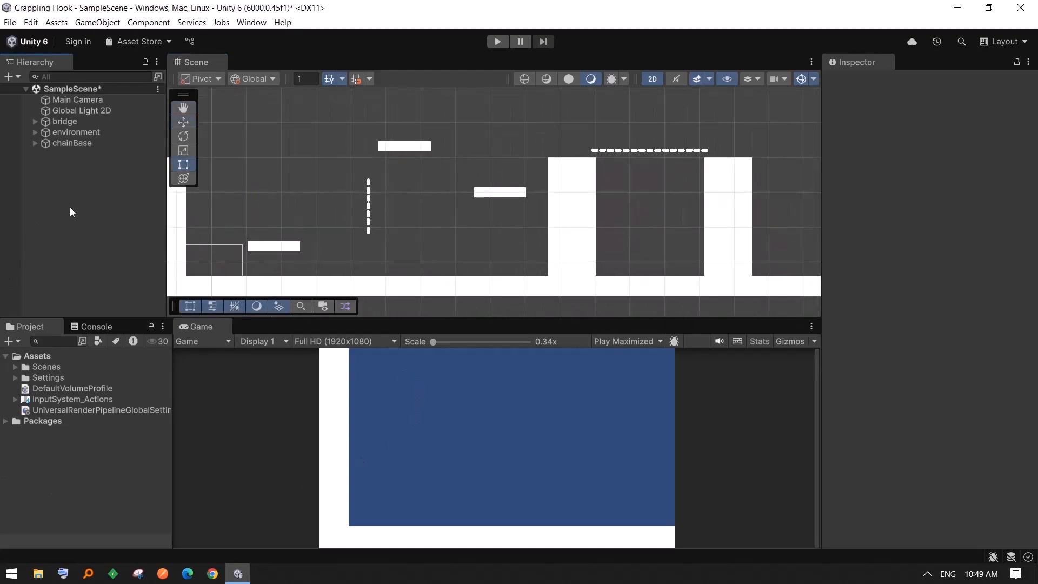
- Set the Game view's play mode to Play Focused, run the scene to test both chains, and stop it
click(649, 340)
click(642, 356)
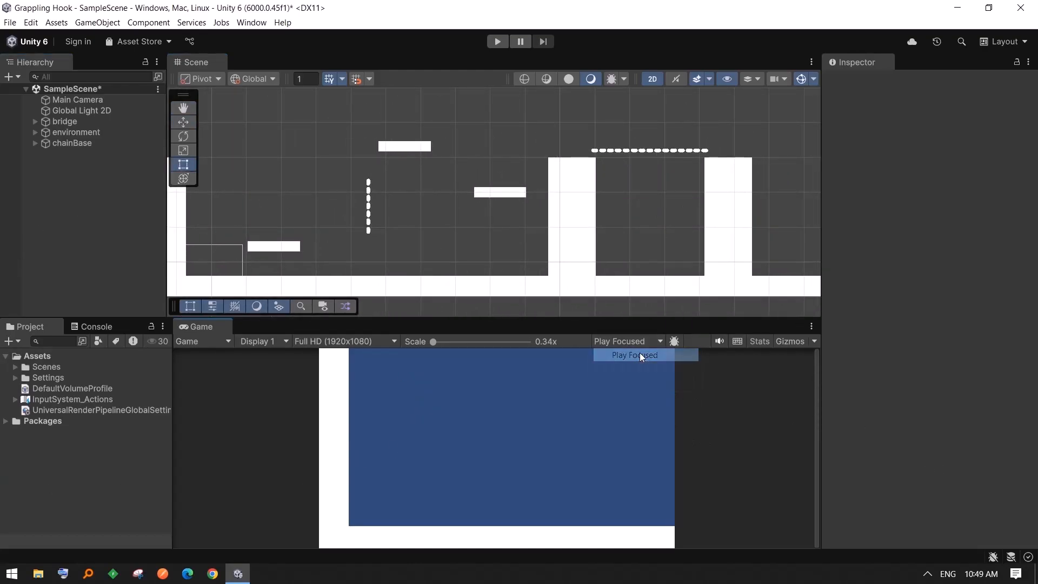
click(498, 40)
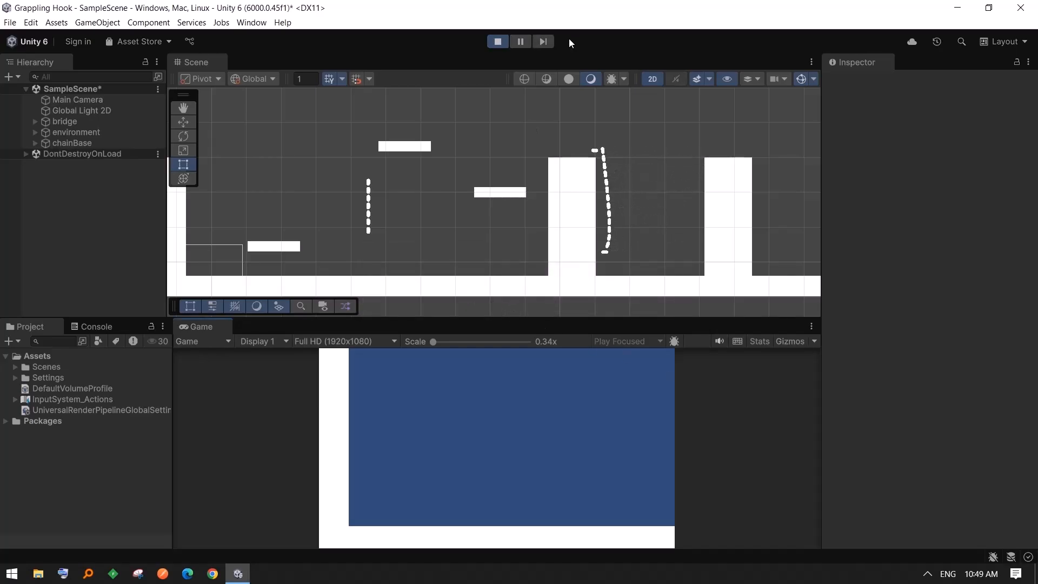
click(498, 42)
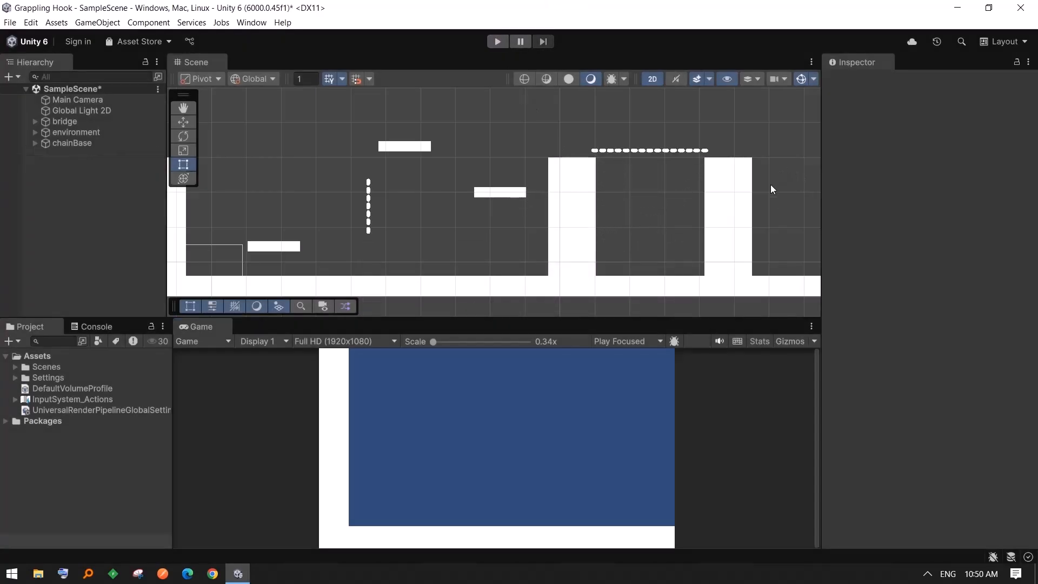
- Set the Rigidbody 2D Body Type of the bridge's last chain to Kinematic
click(34, 123)
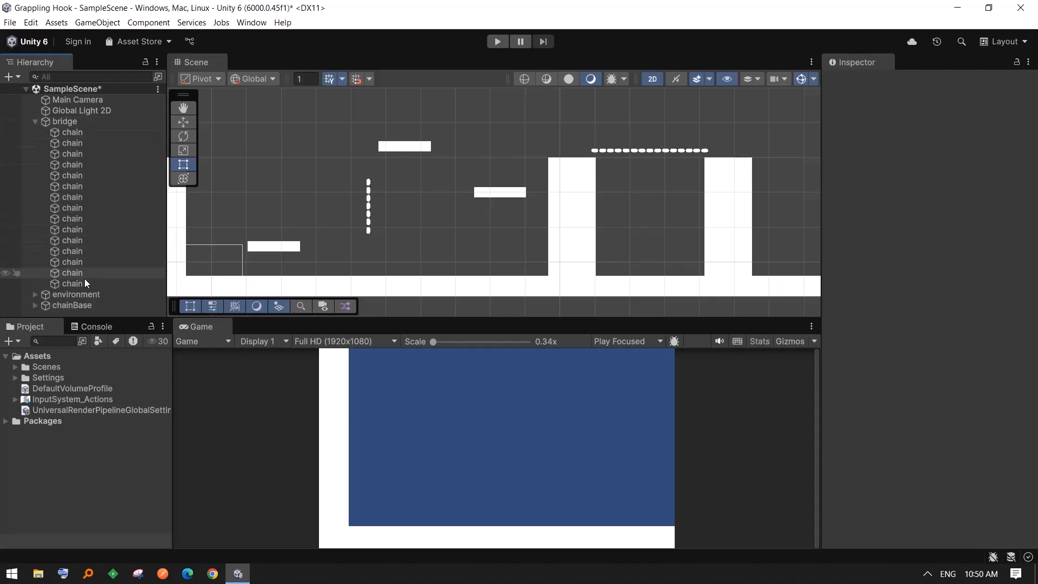
click(77, 284)
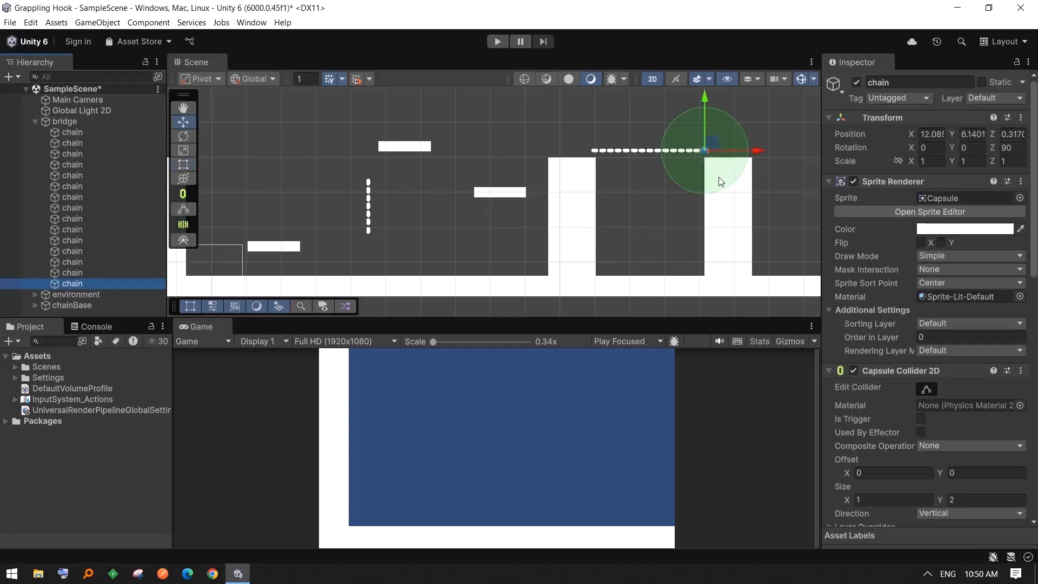
key(f)
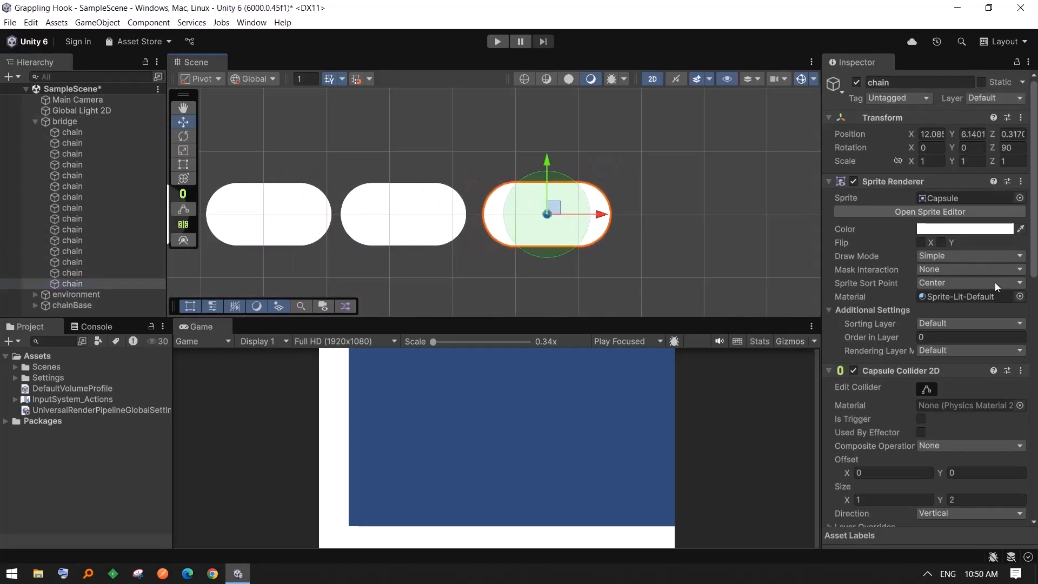
scroll(995, 282, down, 5)
click(951, 318)
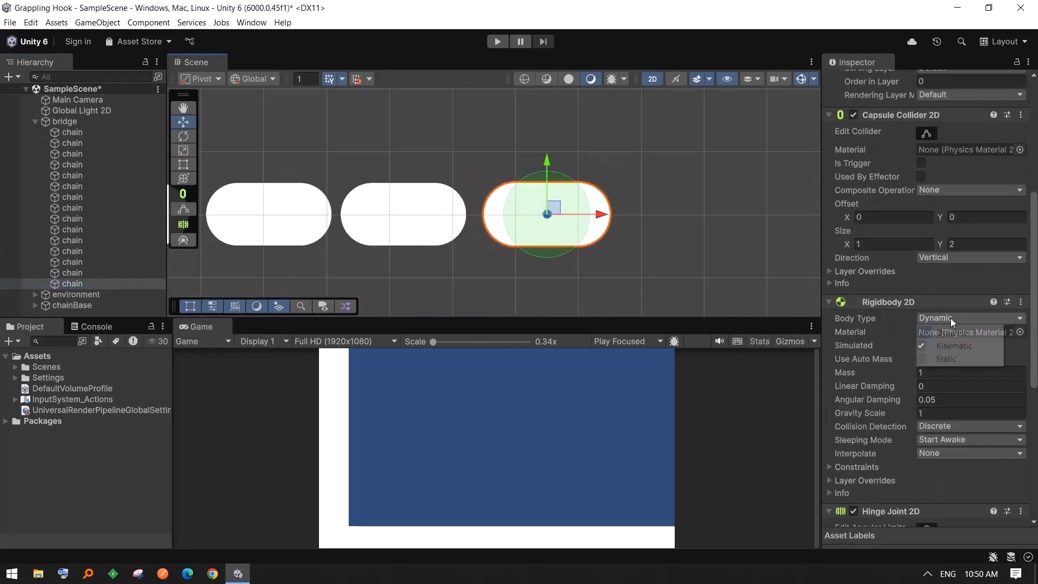
click(954, 347)
scroll(945, 213, down, 3)
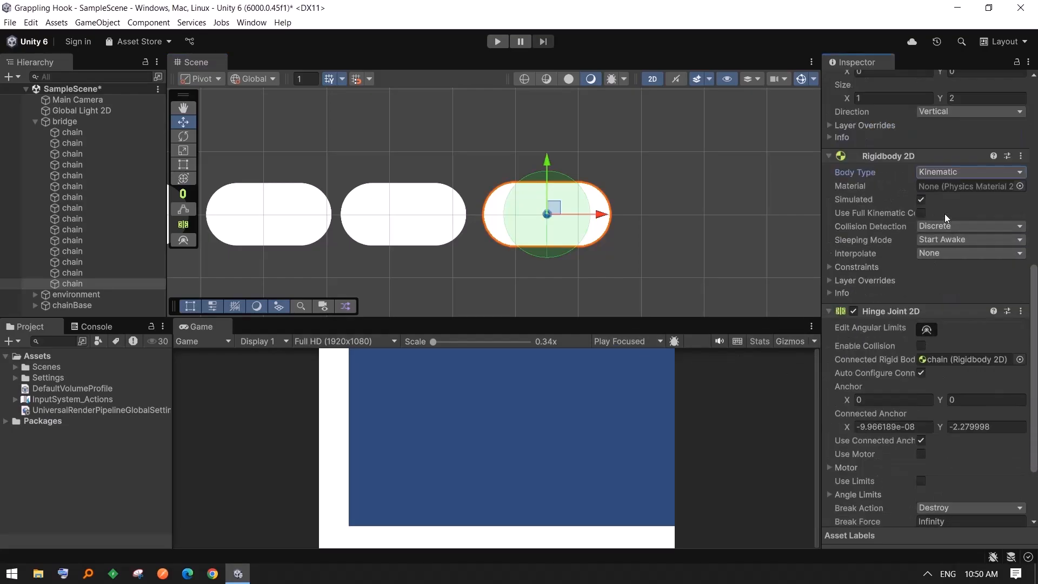
scroll(952, 349, down, 3)
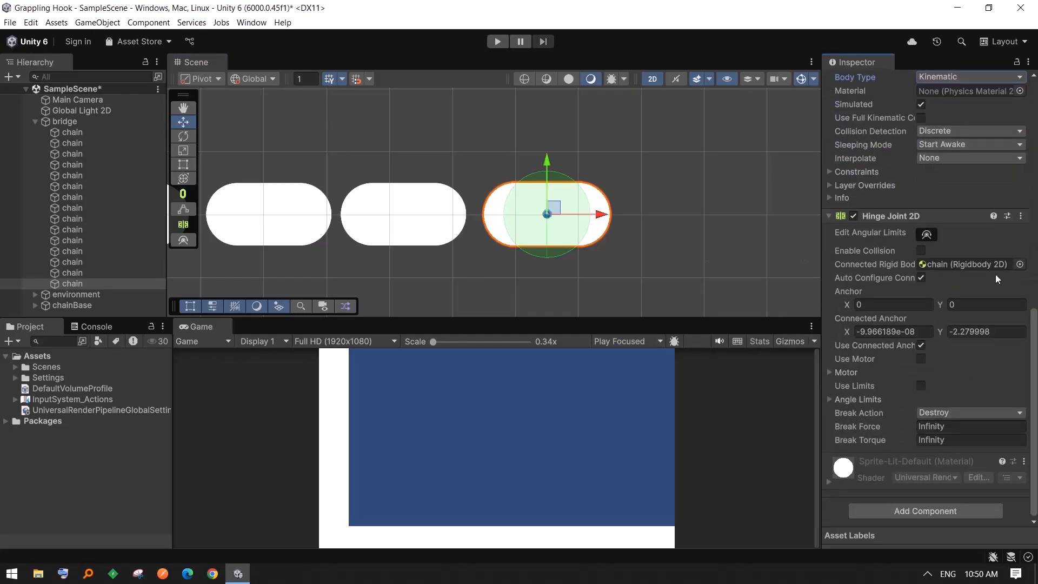
- Run the scene again and examine how the bridge behaves between the two pillars
click(627, 246)
scroll(544, 242, down, 6)
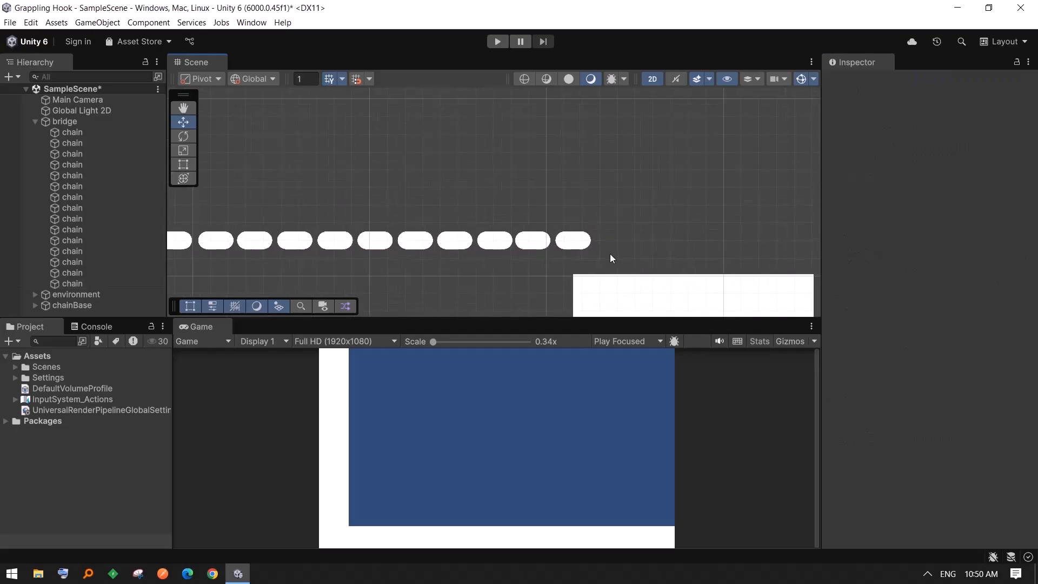
scroll(624, 266, down, 12)
middle_drag(594, 177, 658, 84)
scroll(575, 133, up, 4)
scroll(576, 140, up, 2)
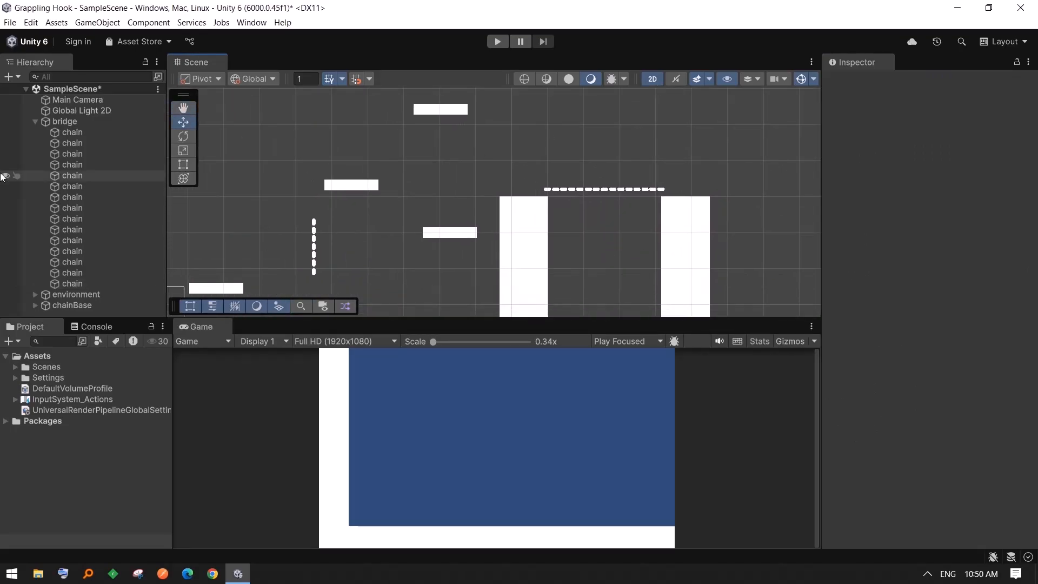
click(72, 121)
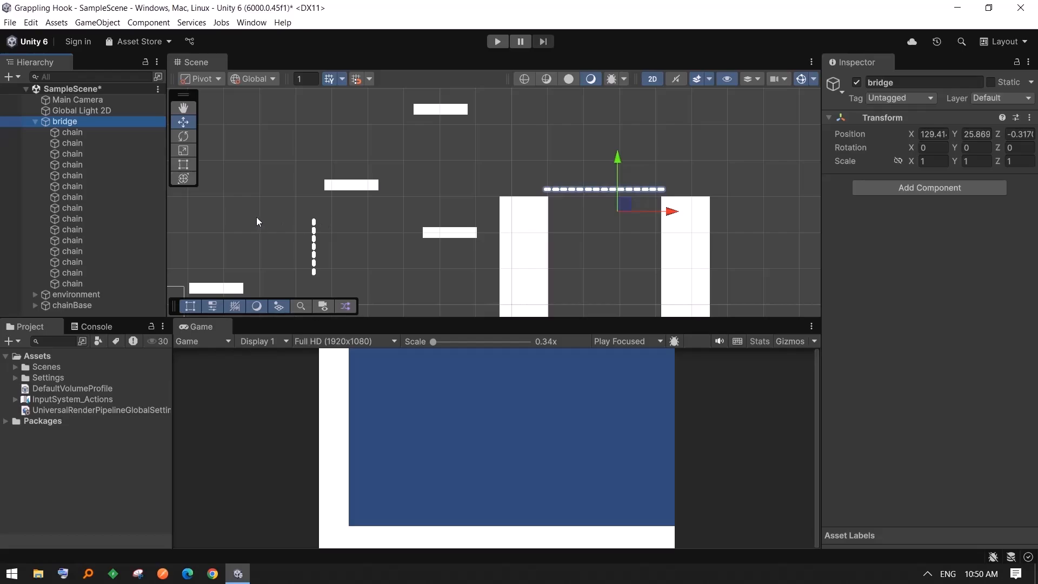
click(68, 136)
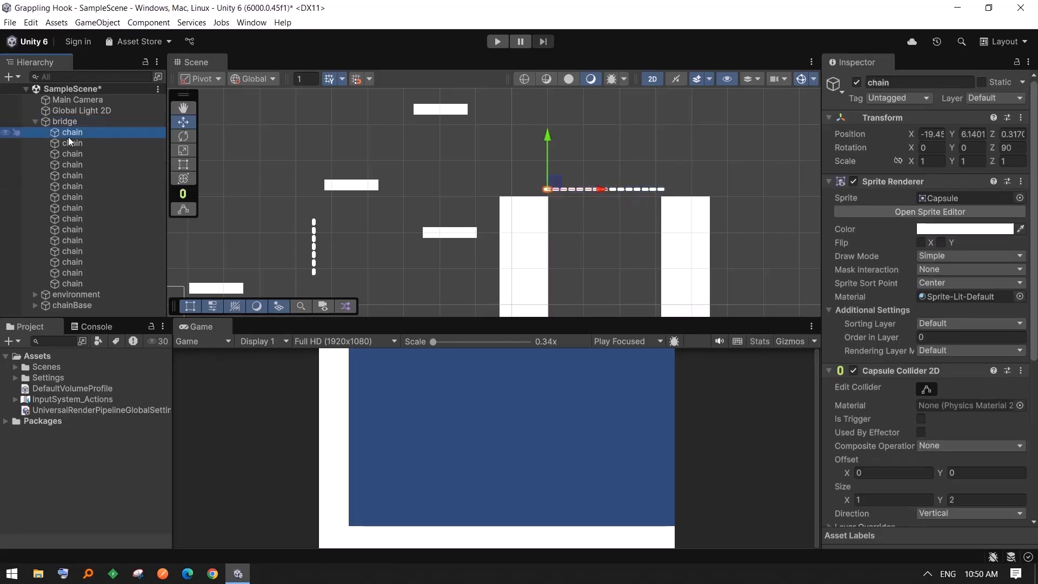
scroll(636, 210, up, 2)
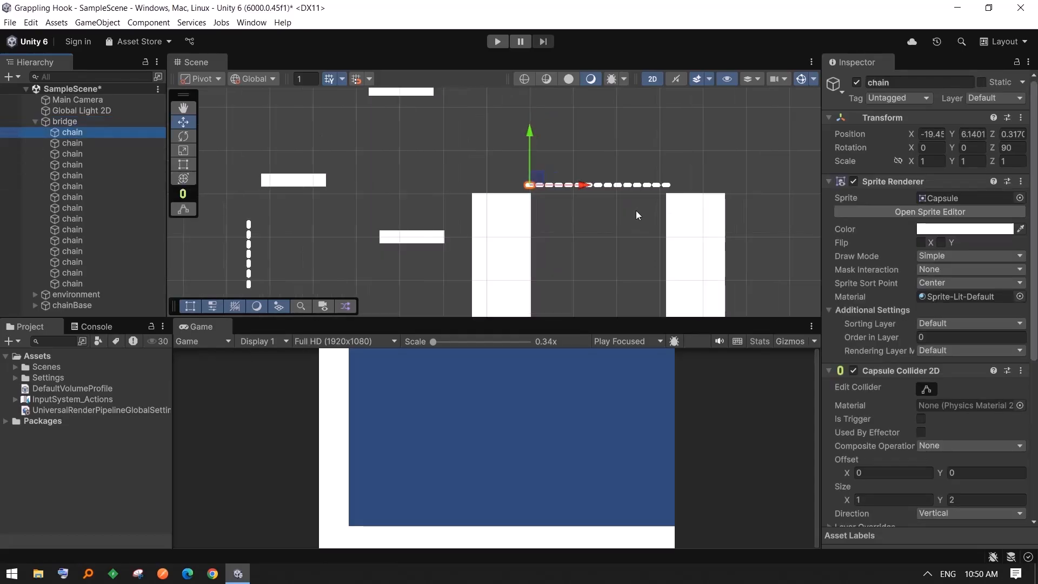
click(65, 122)
click(72, 133)
click(497, 42)
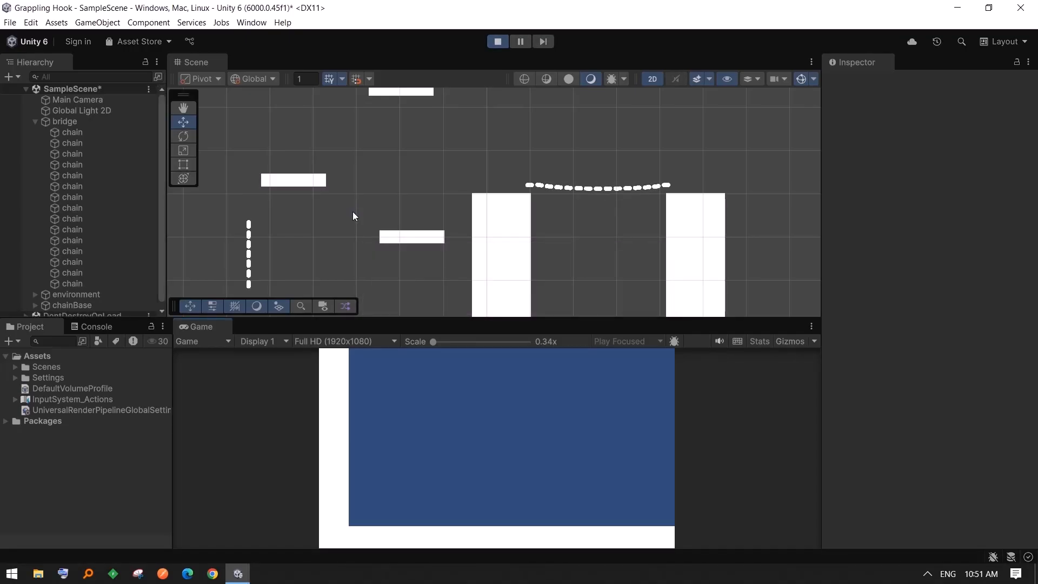
- Move chainBase to about X 54.2 and rotate it about 25° on Z during play to test its swing, and stop the scene
scroll(276, 219, down, 1)
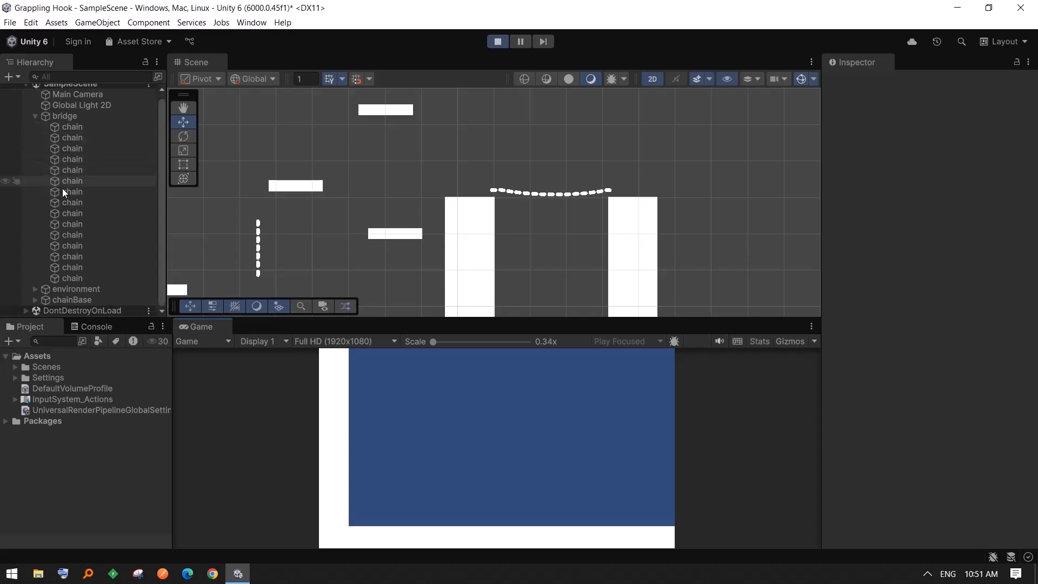
click(61, 303)
drag(312, 229, 316, 159)
key(e)
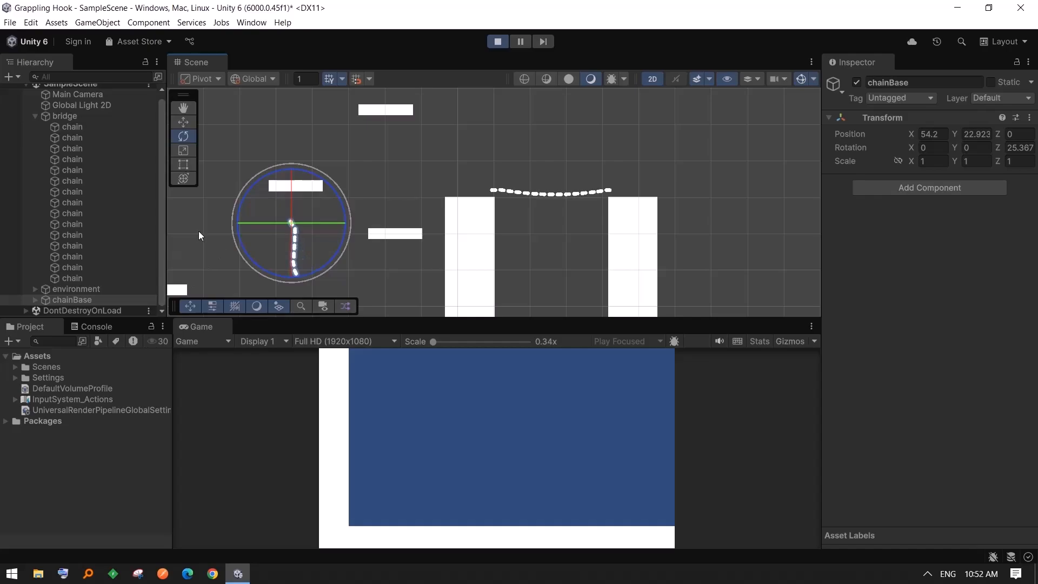
click(199, 232)
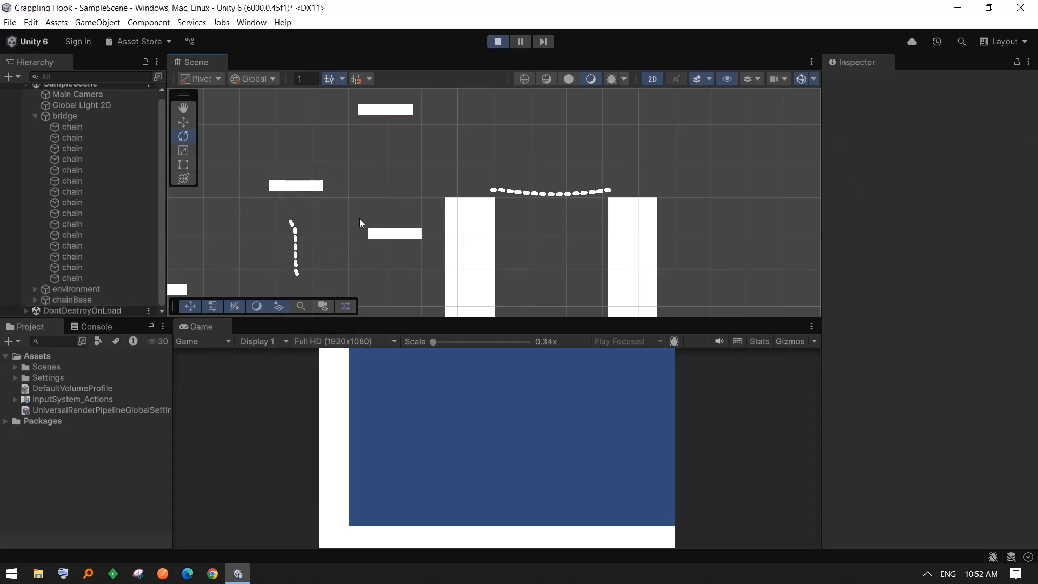
click(498, 43)
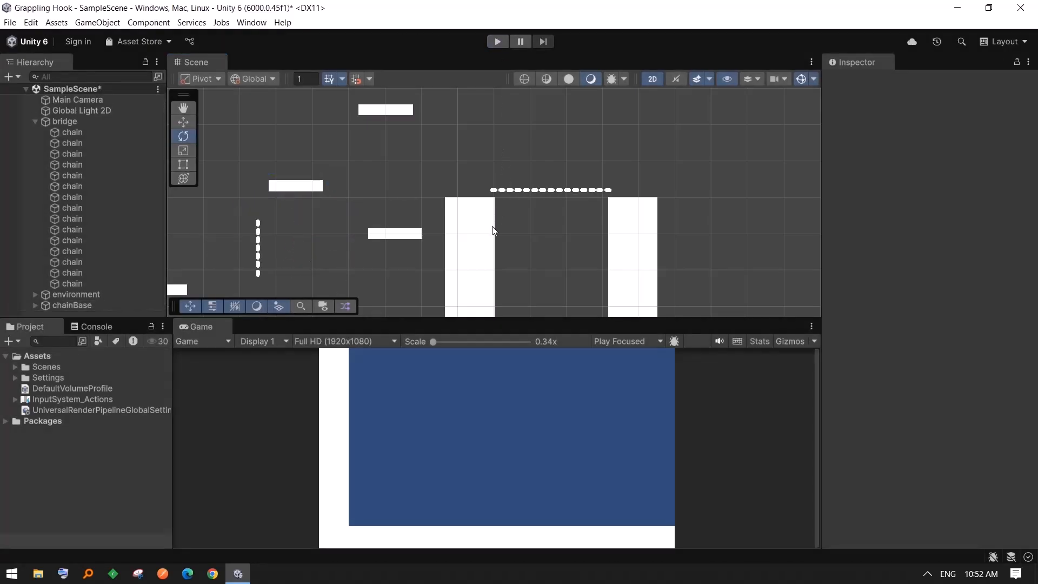
- Lower the whole bridge to about Y 23.37, level with the tops of the two pillars
scroll(466, 202, down, 3)
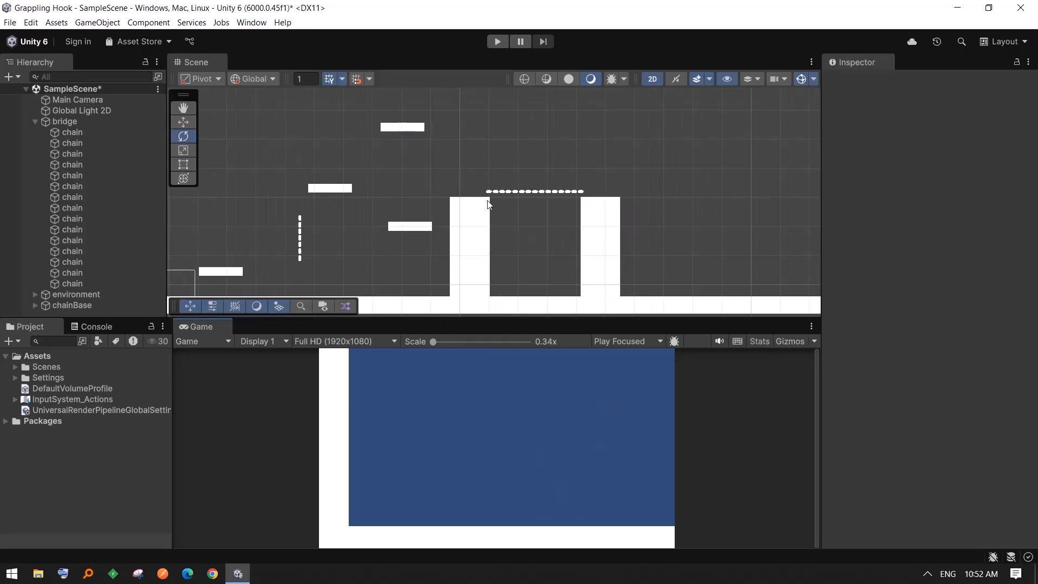
middle_drag(557, 179, 695, 156)
middle_drag(691, 237, 617, 225)
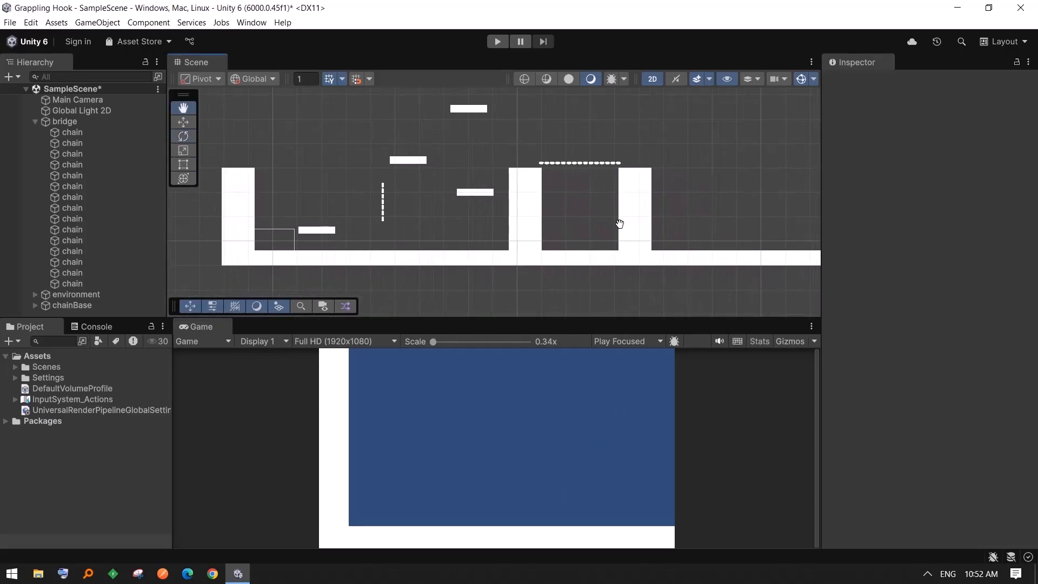
click(69, 122)
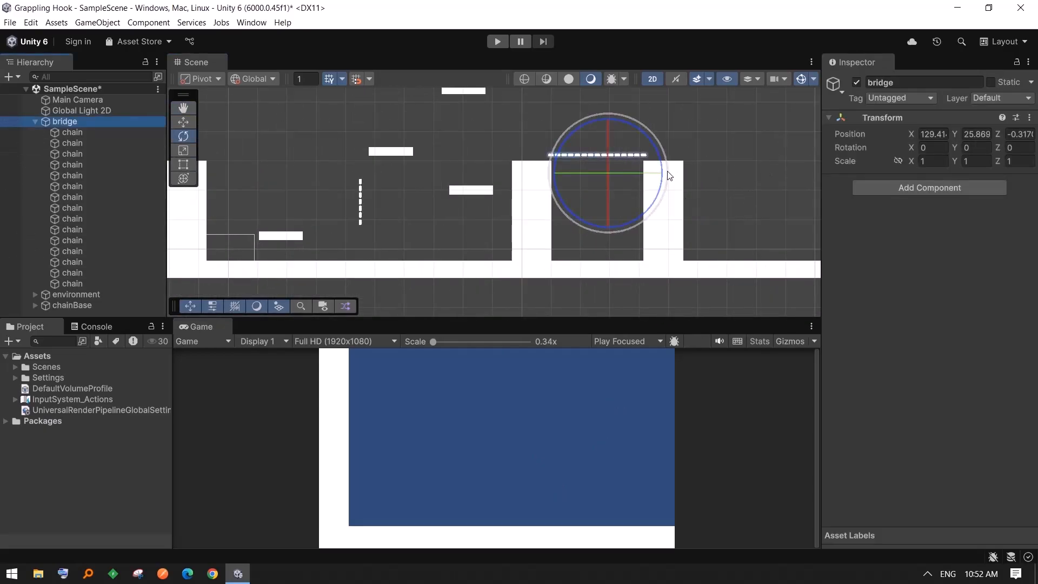
key(w)
key(f)
scroll(612, 171, up, 2)
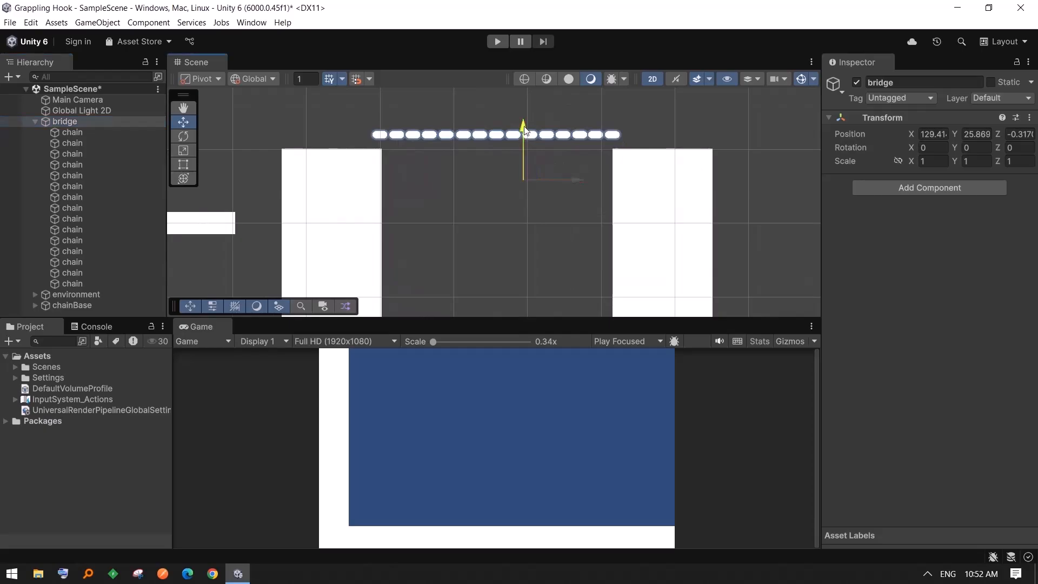
drag(525, 129, 511, 148)
scroll(588, 189, up, 2)
scroll(815, 156, up, 10)
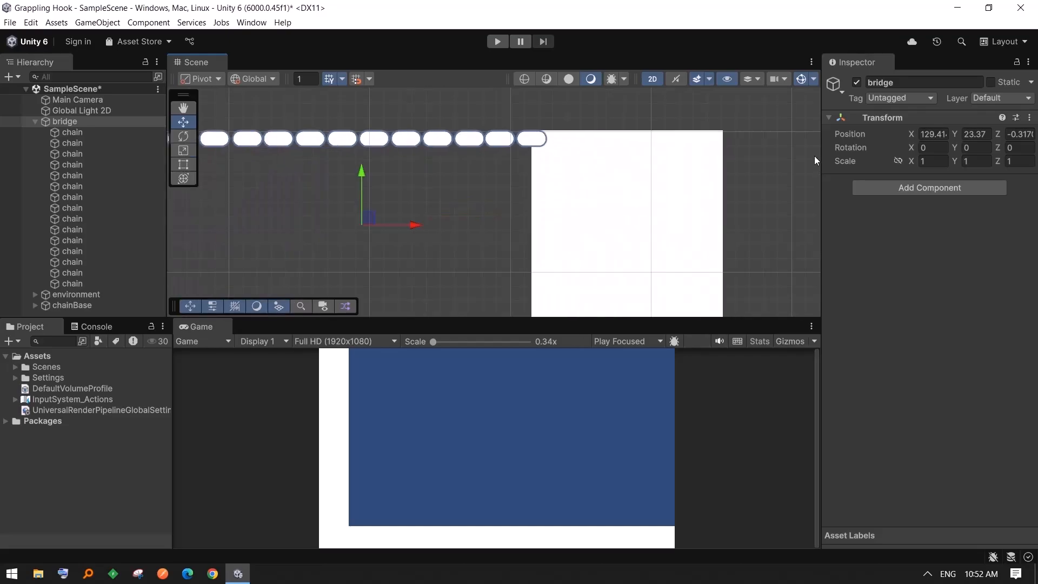
- Fine-tune the bridge's height to about Y 23.44 against the pillar tops
scroll(293, 184, up, 5)
scroll(287, 177, down, 2)
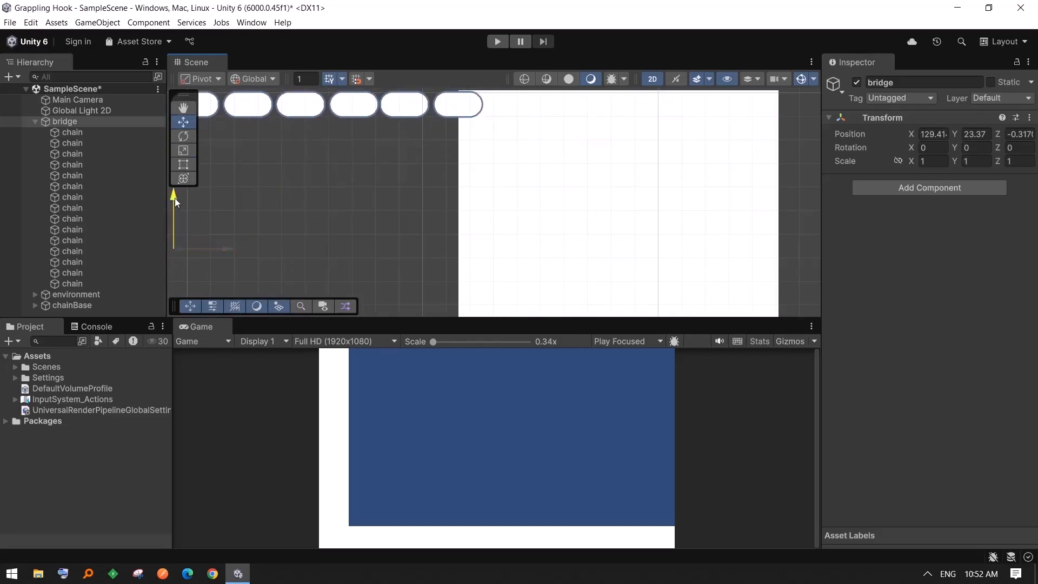
drag(175, 197, 174, 196)
scroll(349, 226, down, 2)
scroll(349, 226, down, 4)
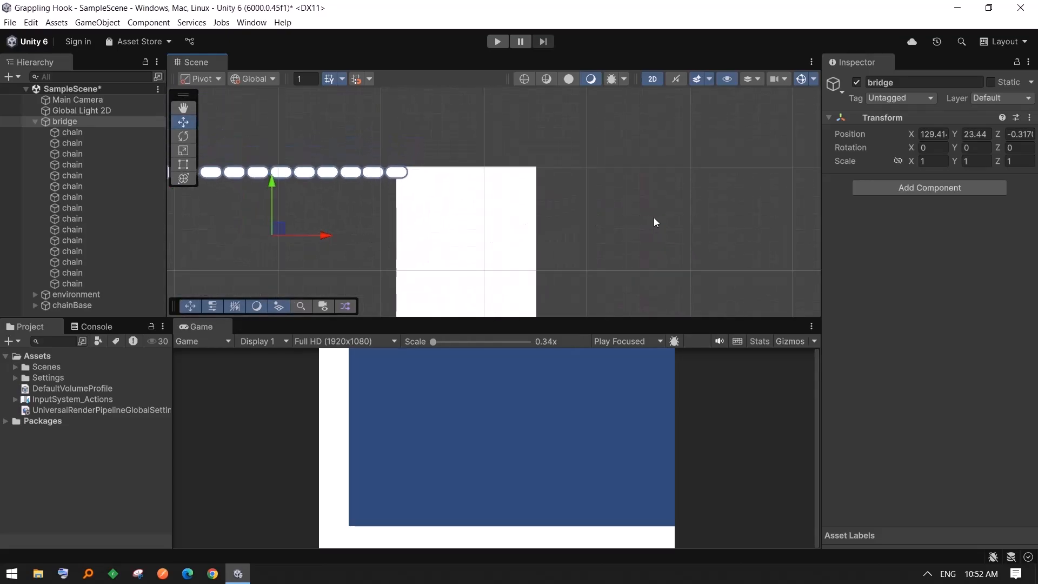
- Examine the level layout around the platforms, hanging chain, pillars and bridge, and collapse the bridge's list of chains
click(654, 217)
scroll(410, 224, down, 9)
middle_drag(535, 206, 633, 143)
scroll(495, 221, down, 9)
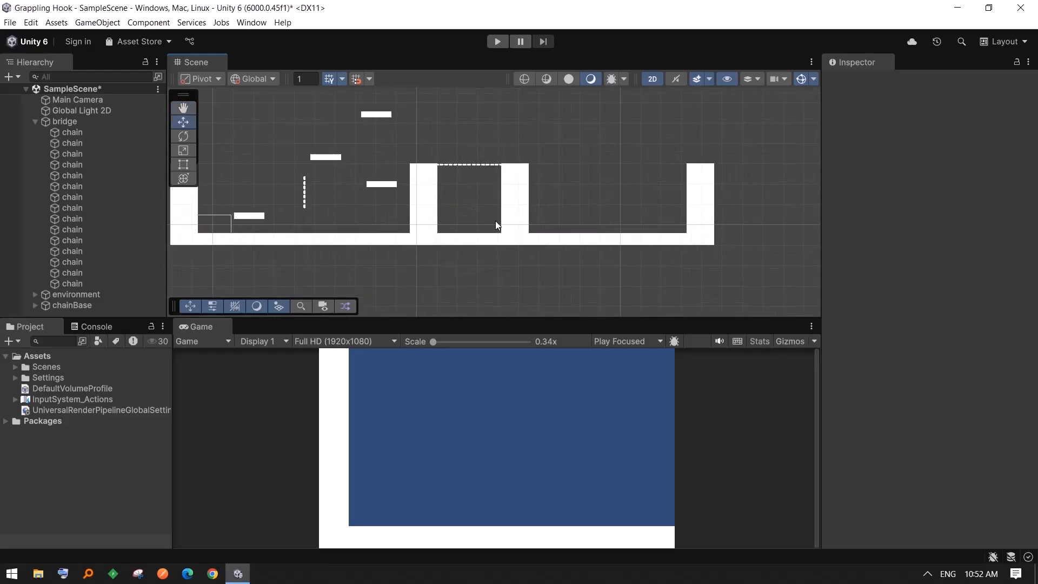
middle_drag(573, 214, 650, 242)
scroll(628, 236, up, 1)
middle_drag(612, 232, 620, 227)
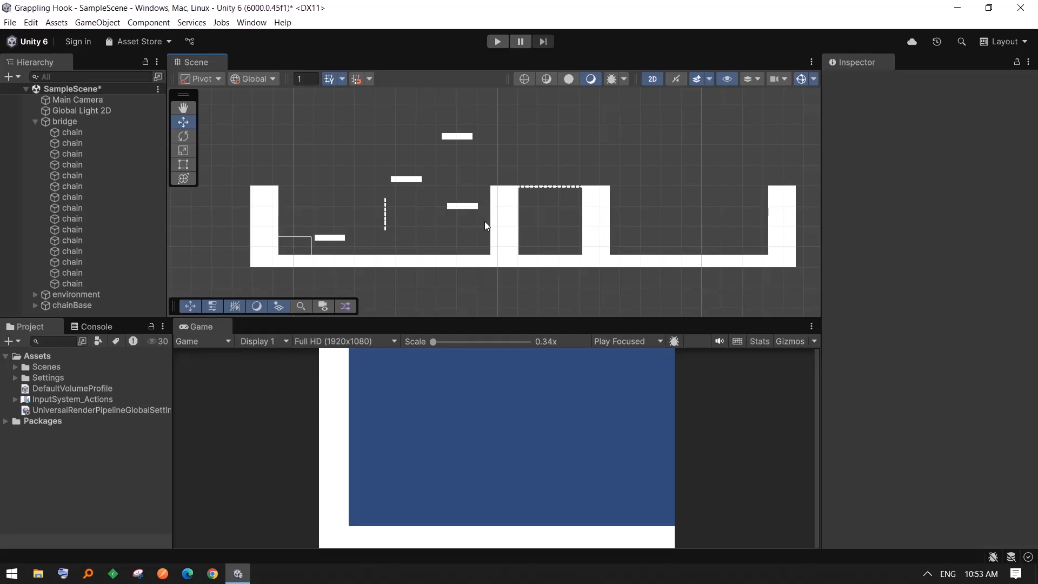
scroll(433, 237, up, 3)
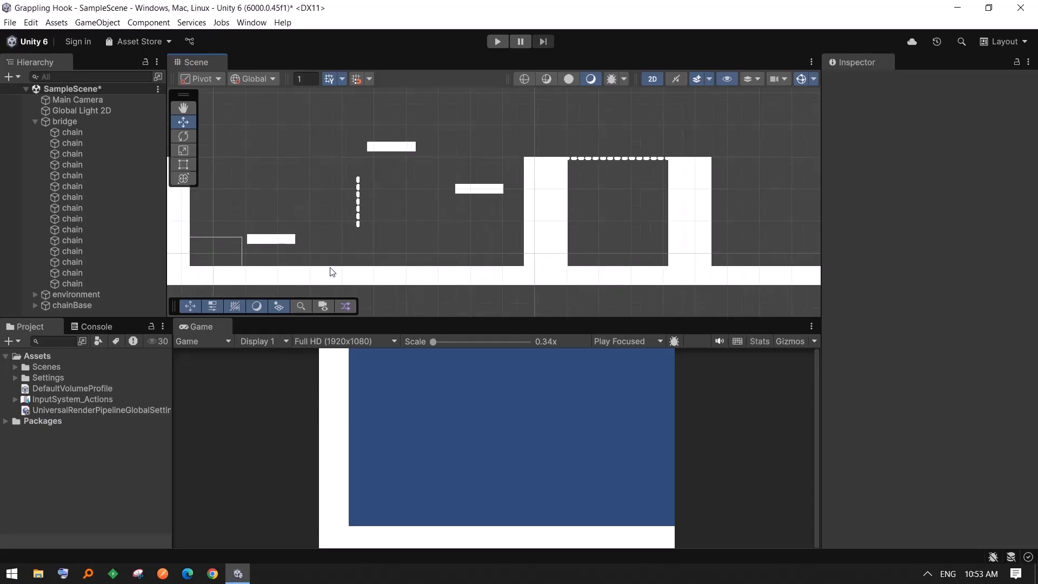
scroll(332, 268, up, 5)
middle_drag(460, 211, 547, 235)
scroll(595, 236, down, 2)
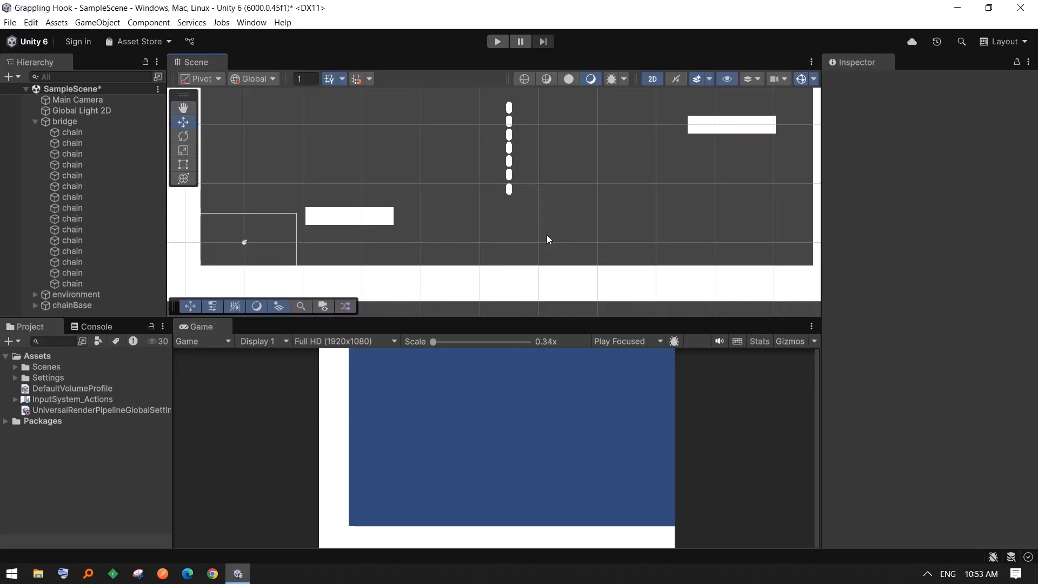
click(36, 122)
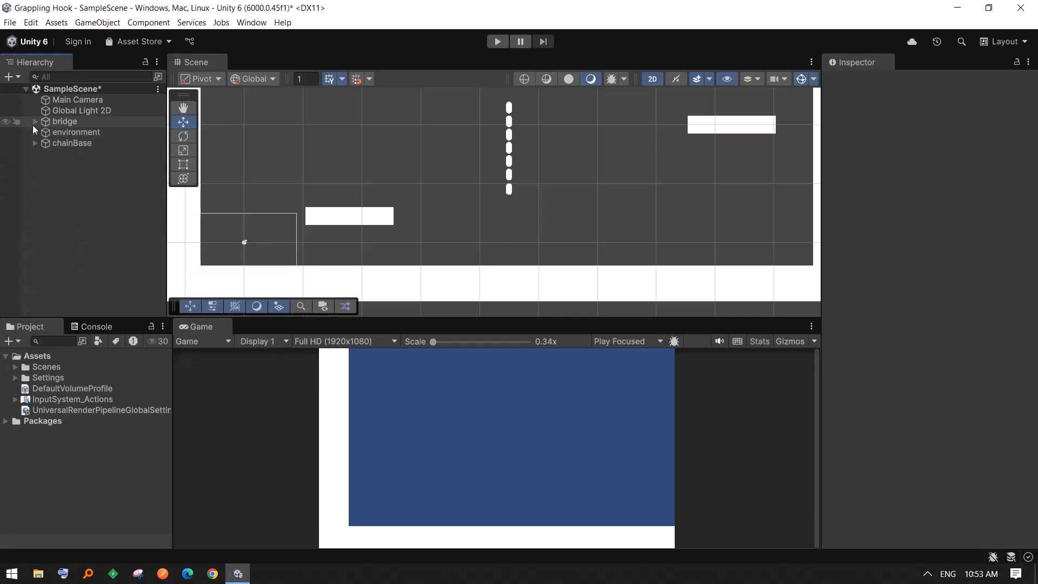
right_click(71, 230)
mouse_move(131, 413)
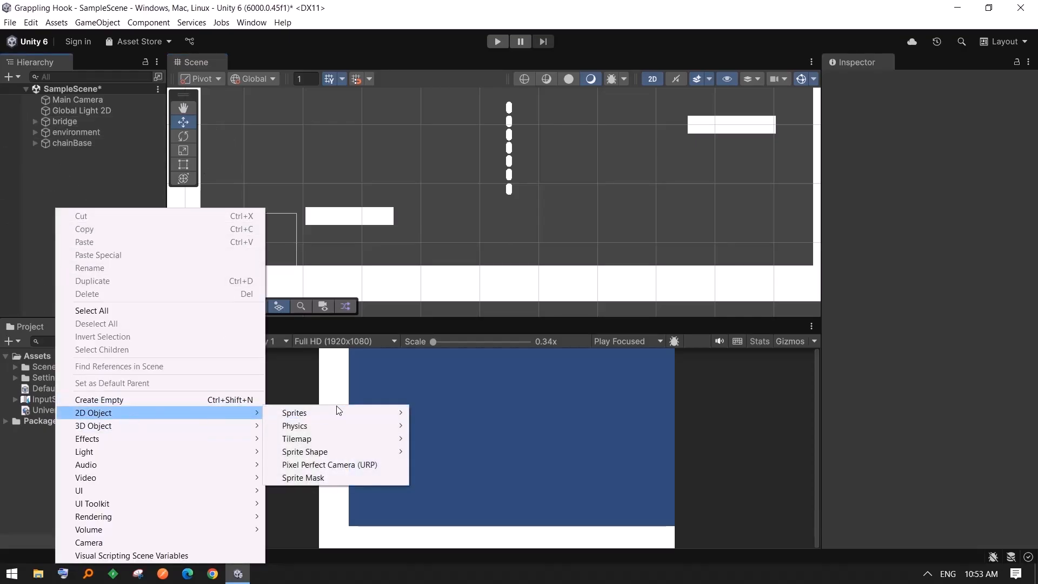
mouse_move(323, 417)
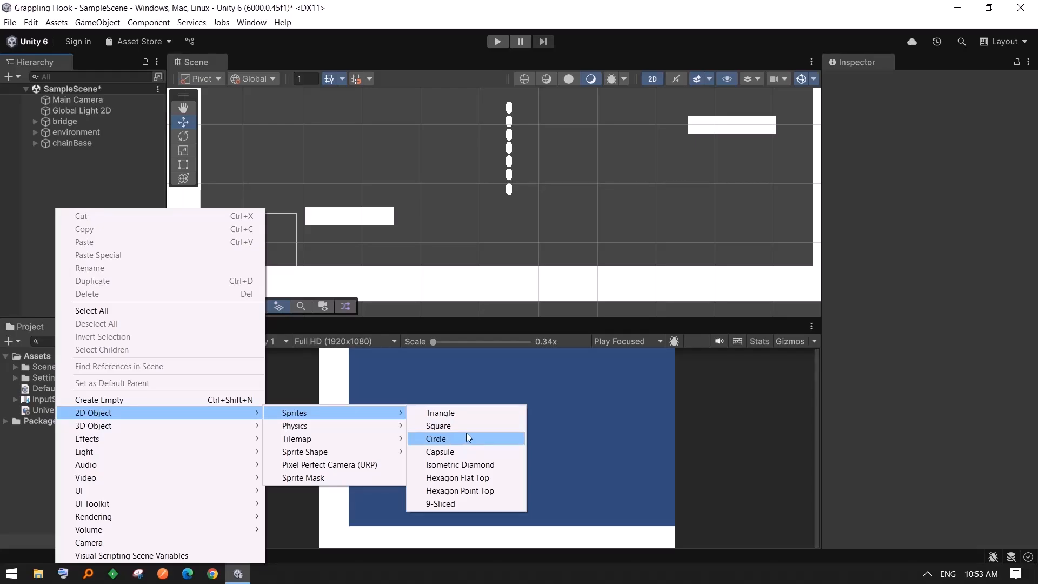
key(Escape)
key(Escape)
- Create a 2D capsule sprite and lower it to about Y 1.49, below the hanging chain
right_click(116, 184)
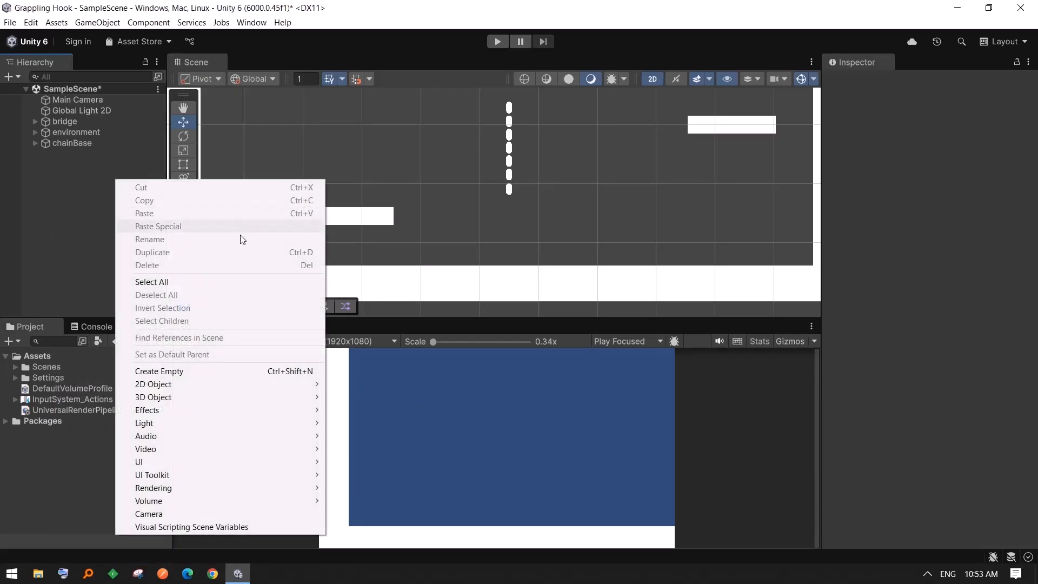
mouse_move(190, 391)
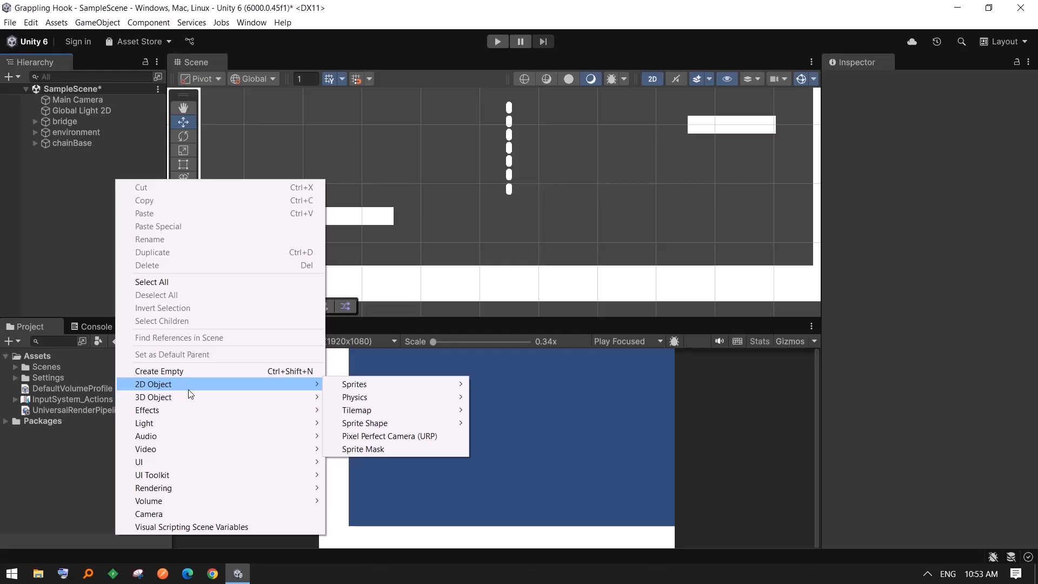
mouse_move(441, 387)
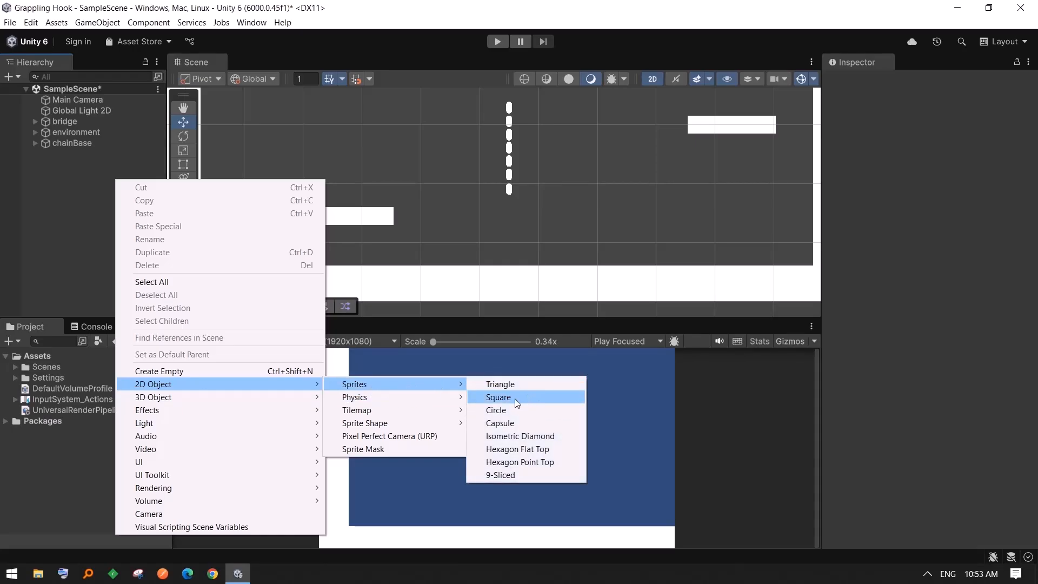
click(501, 424)
scroll(557, 223, up, 2)
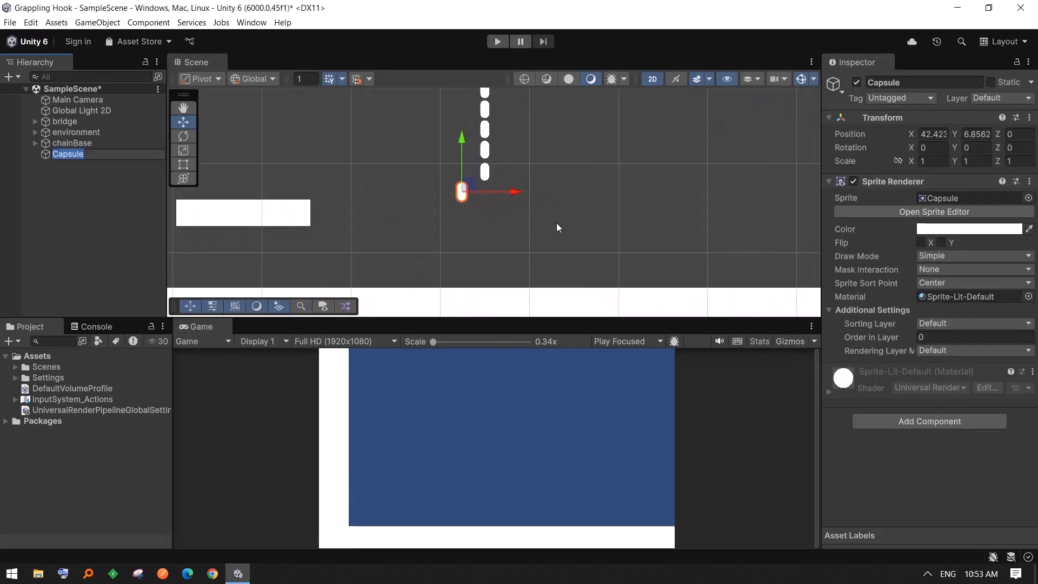
scroll(557, 223, up, 1)
drag(453, 143, 428, 196)
- Set the capsule's scale to 2 on X, Y and Z
click(936, 160)
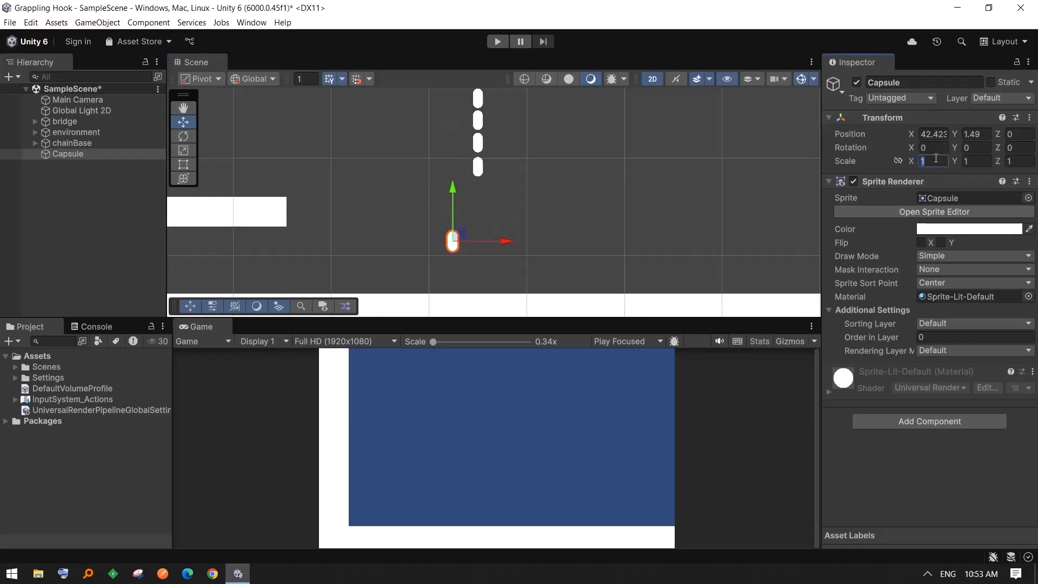
text(2)
key(Tab)
text(2)
click(1017, 162)
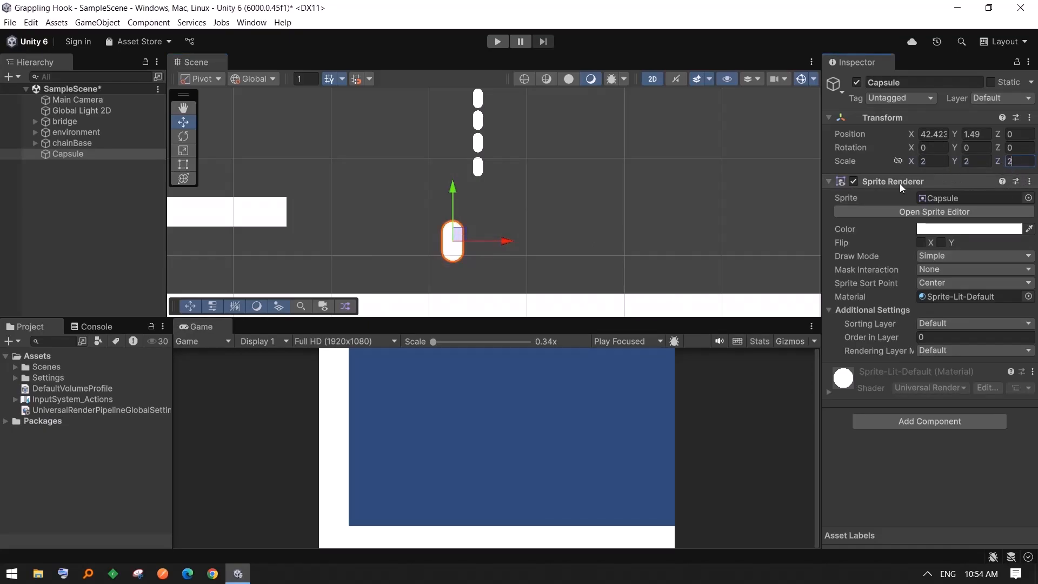
- Move the capsule down near the floor beside the lowest platform, at about X 35.4, Y -1.3
scroll(558, 191, down, 3)
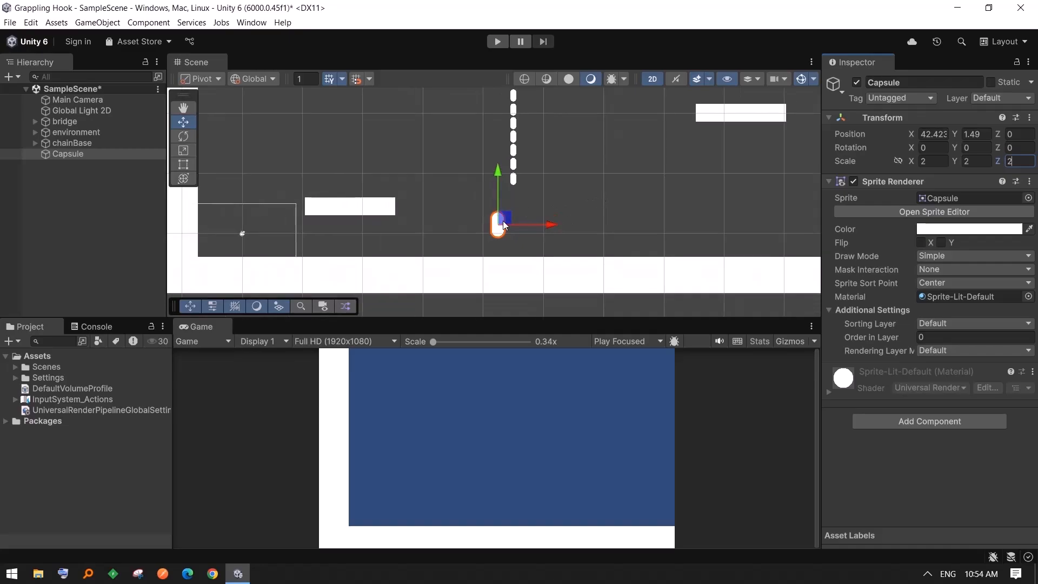
drag(505, 221, 463, 236)
scroll(602, 208, down, 8)
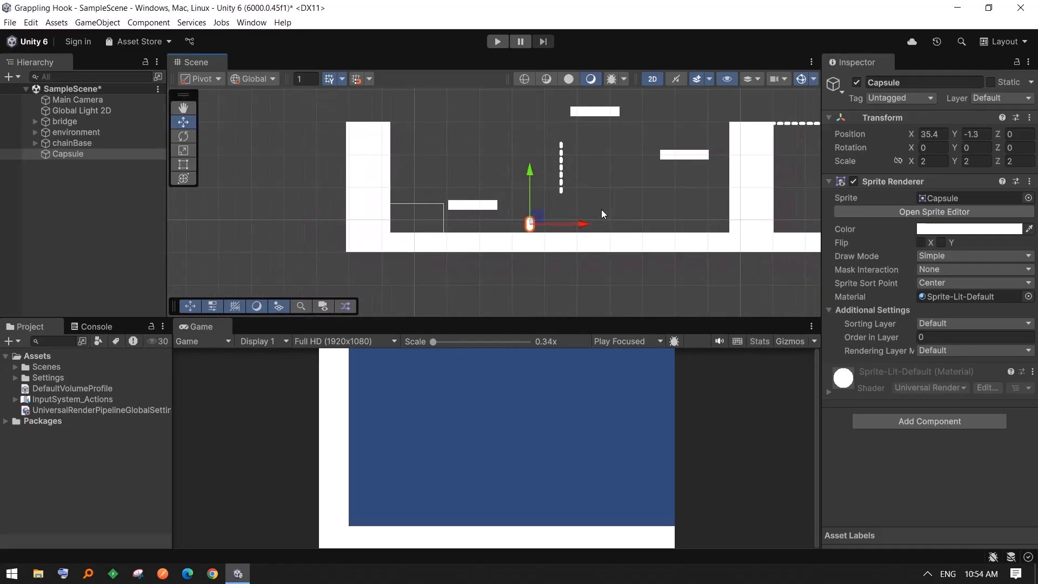
scroll(601, 212, up, 5)
scroll(598, 215, up, 5)
click(503, 198)
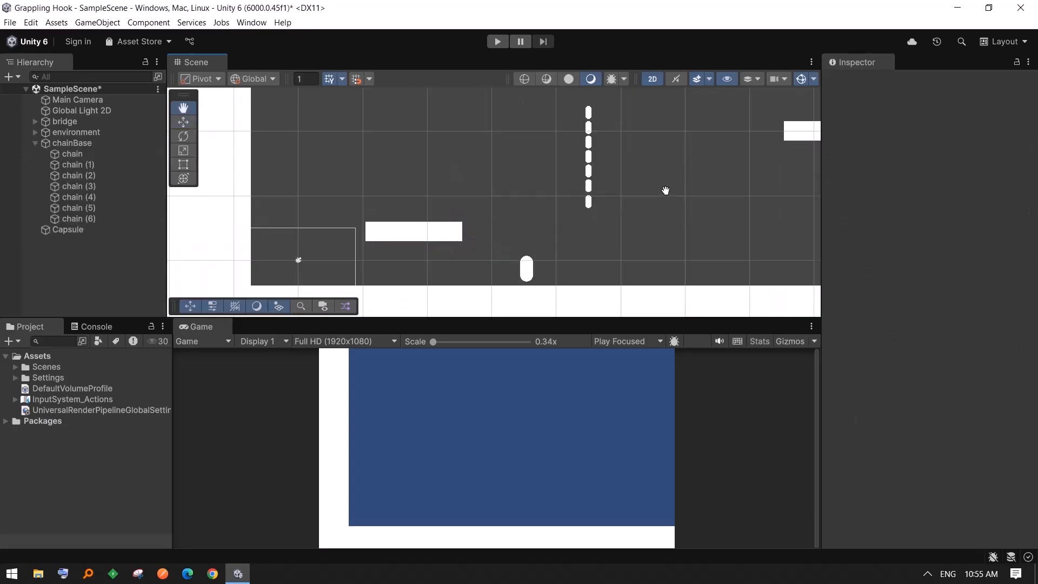
middle_drag(665, 191, 665, 190)
- Enlarge the capsule by setting its scale to 3 on X, Y and Z
click(528, 265)
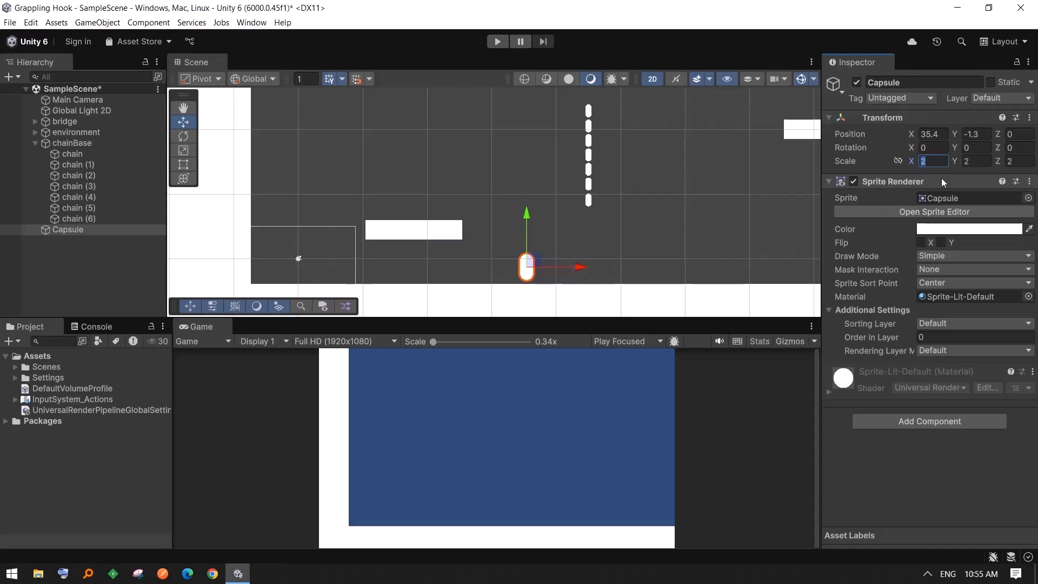
text(3)
click(980, 162)
text(3)
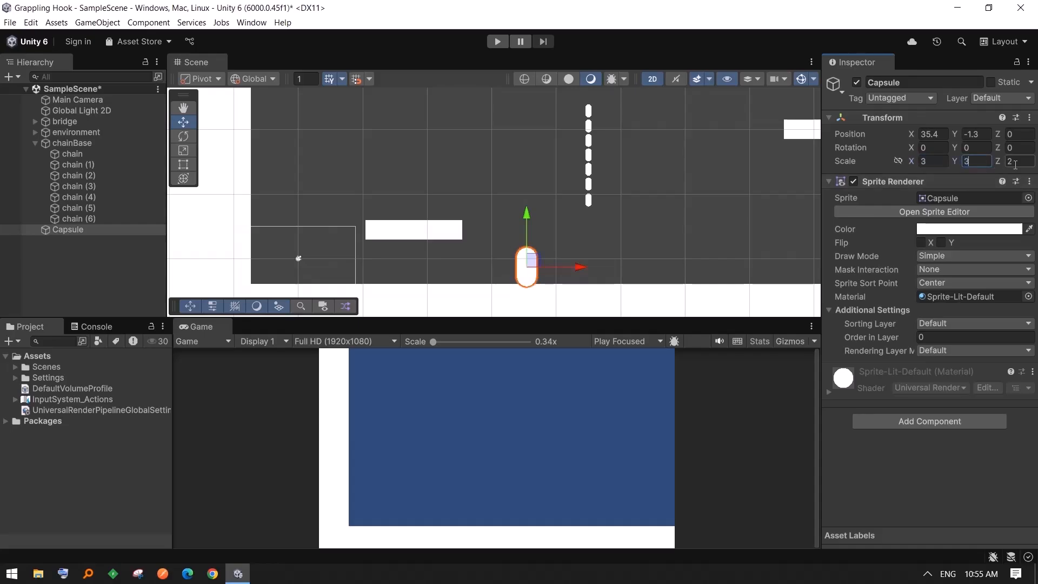
click(548, 238)
click(533, 270)
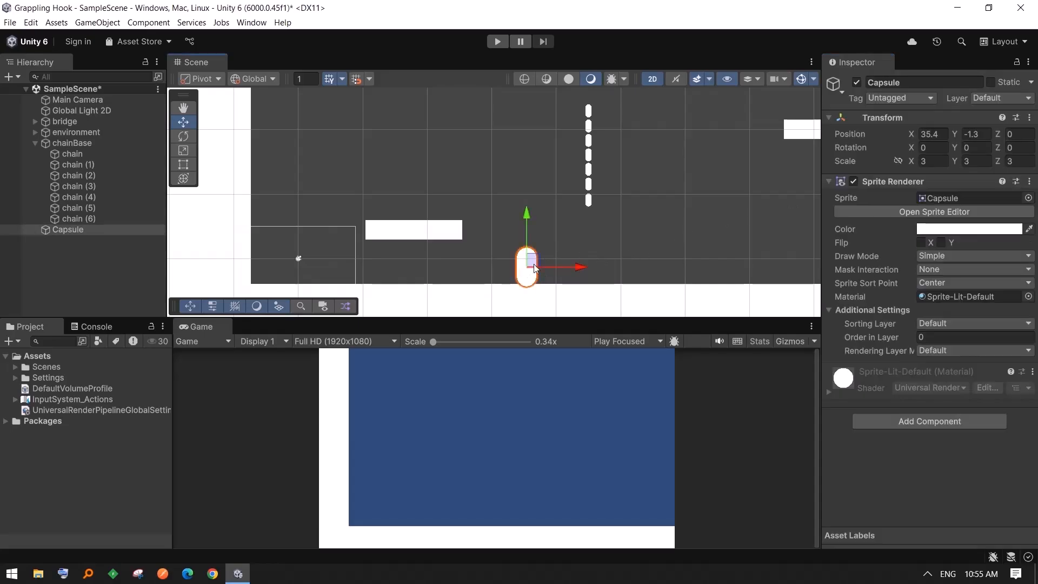
- Raise the capsule to about Y -0.7 so it stands on top of the floor
drag(524, 213, 527, 209)
click(632, 267)
scroll(631, 267, up, 5)
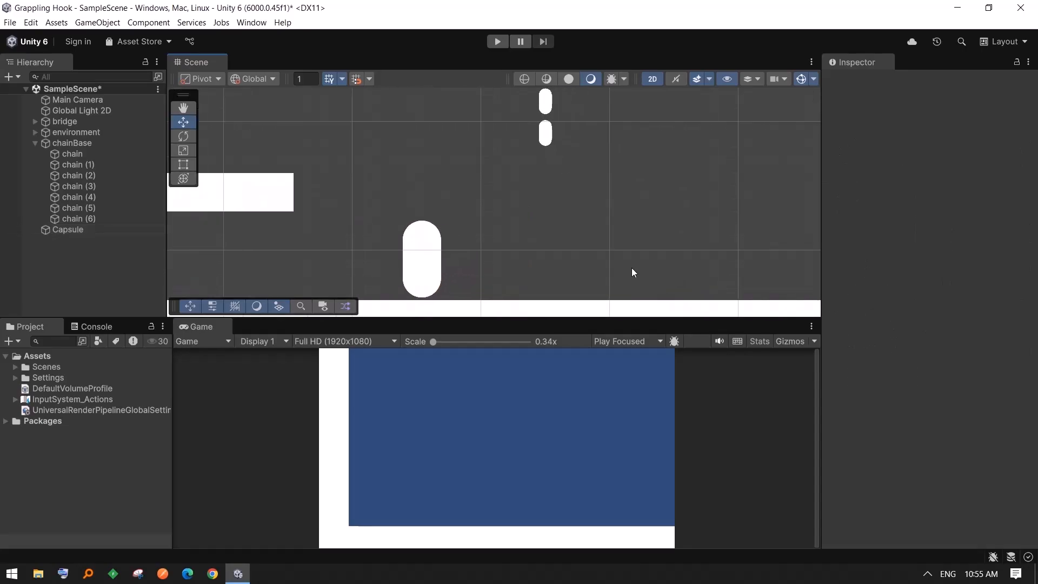
click(67, 230)
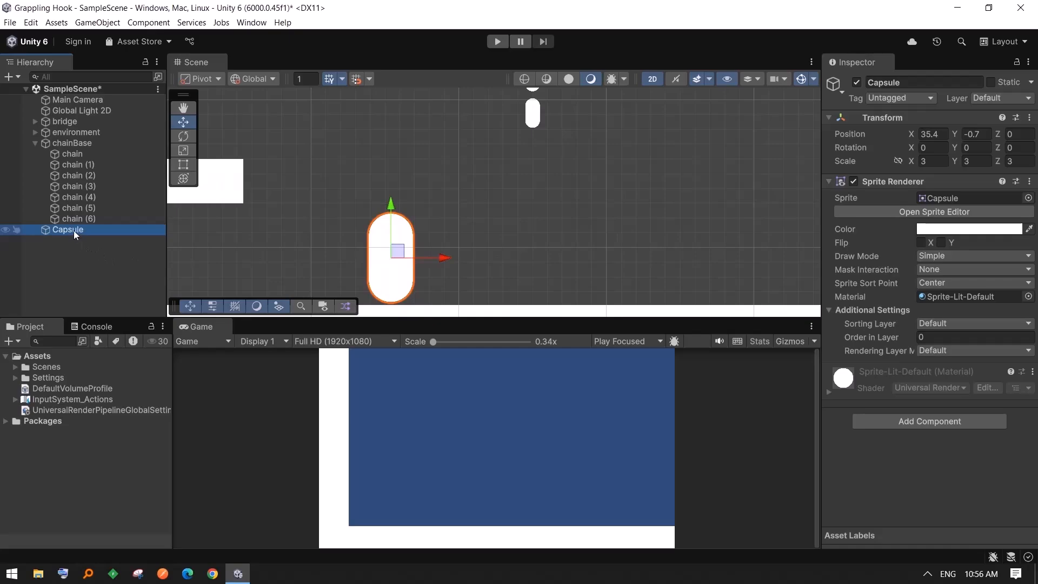
right_click(74, 235)
click(64, 231)
click(68, 262)
click(435, 236)
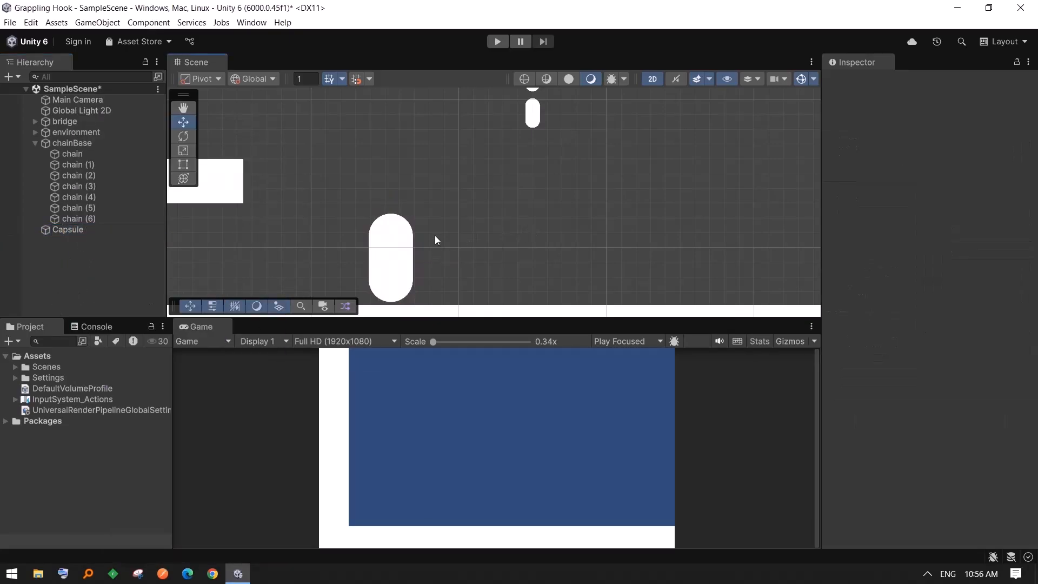
click(77, 232)
click(77, 231)
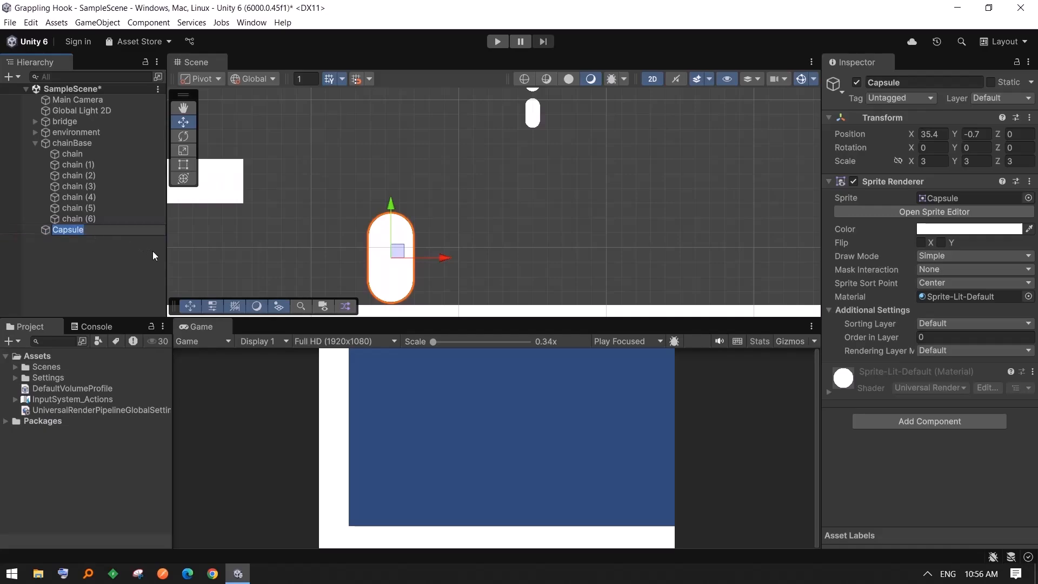
text(pla)
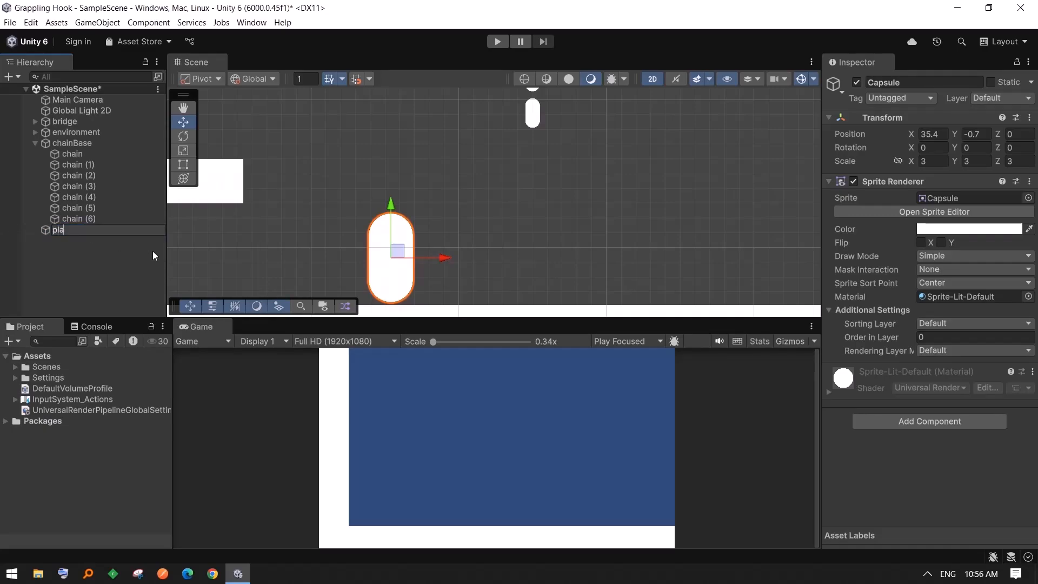
text(uer)
key(Return)
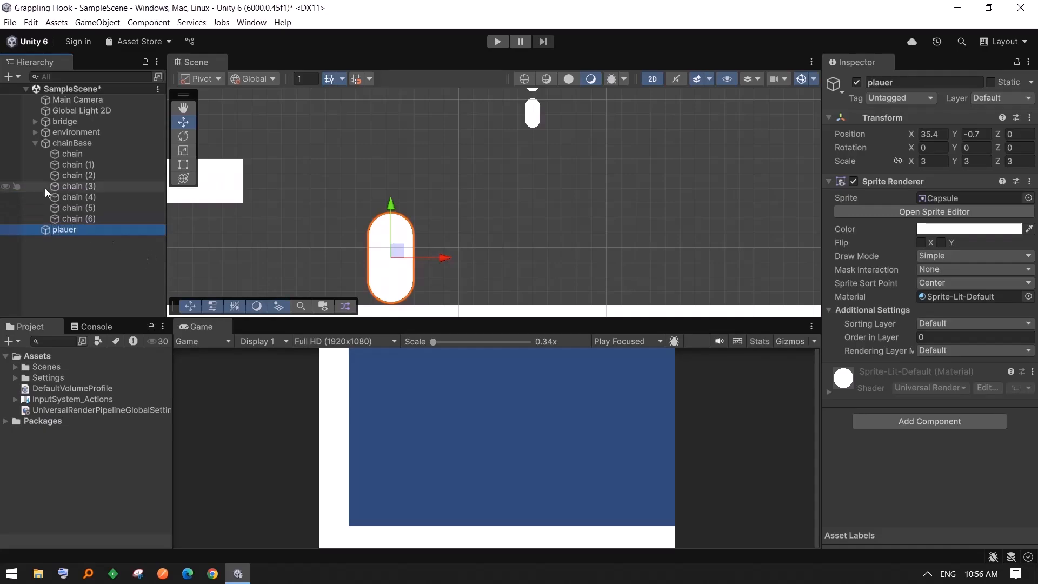
key(ctrl+z)
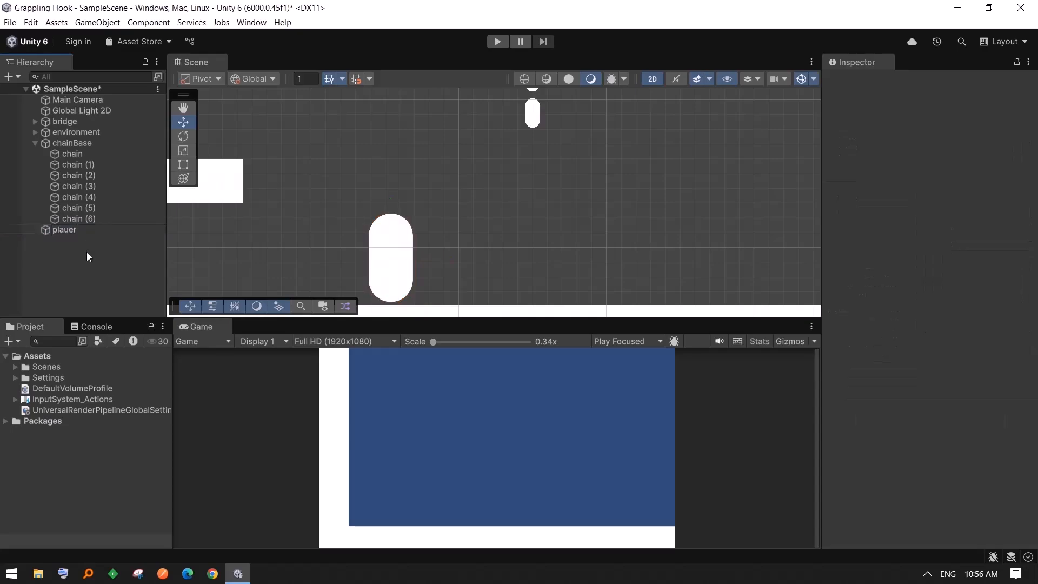
click(87, 268)
- Rename the capsule object as "player"
click(395, 263)
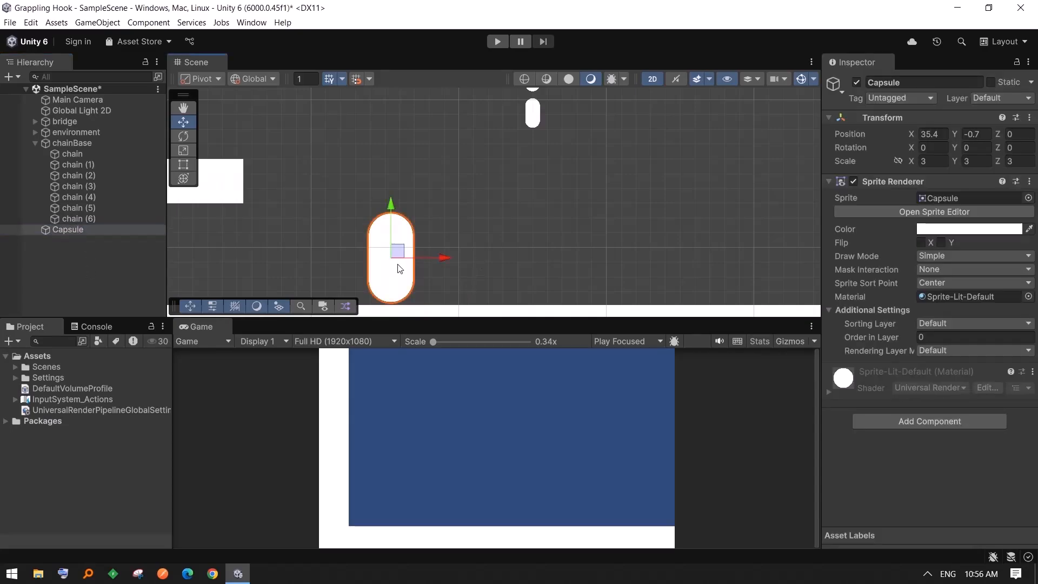
click(73, 229)
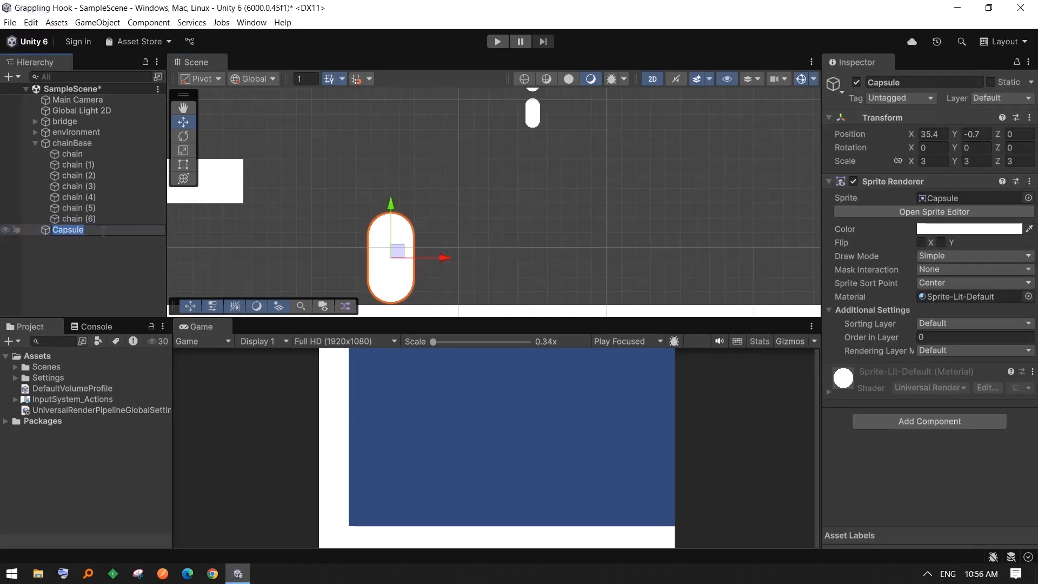
key(Return)
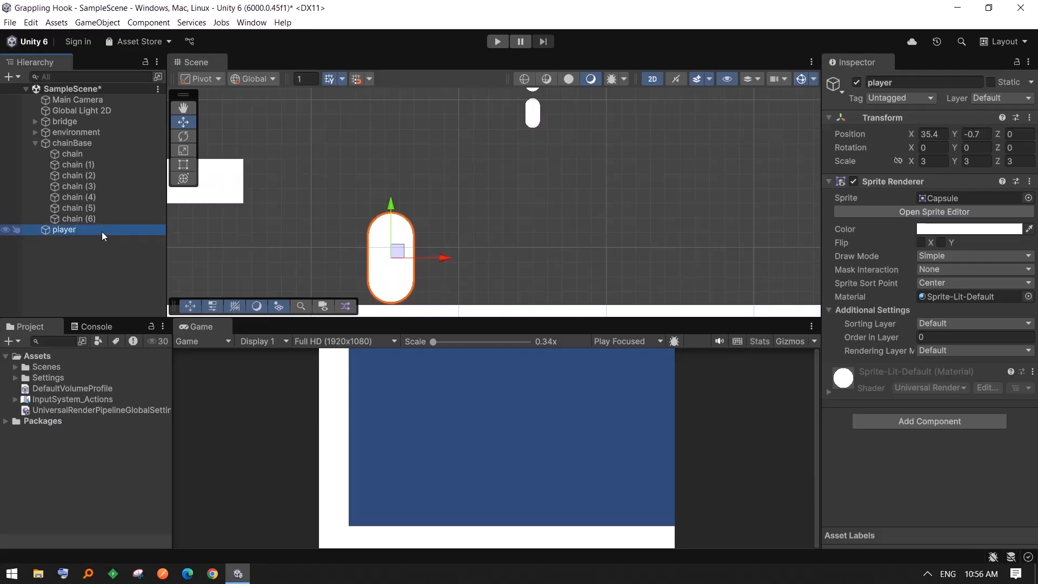
- Create a 2D circle sprite as a child of the player object
right_click(66, 231)
mouse_move(118, 344)
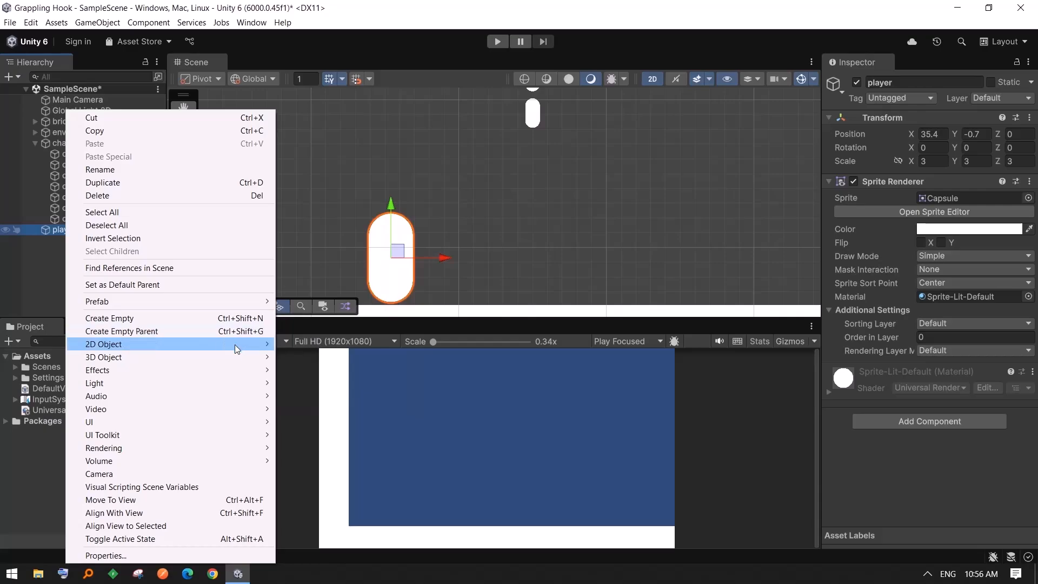
mouse_move(317, 347)
click(455, 370)
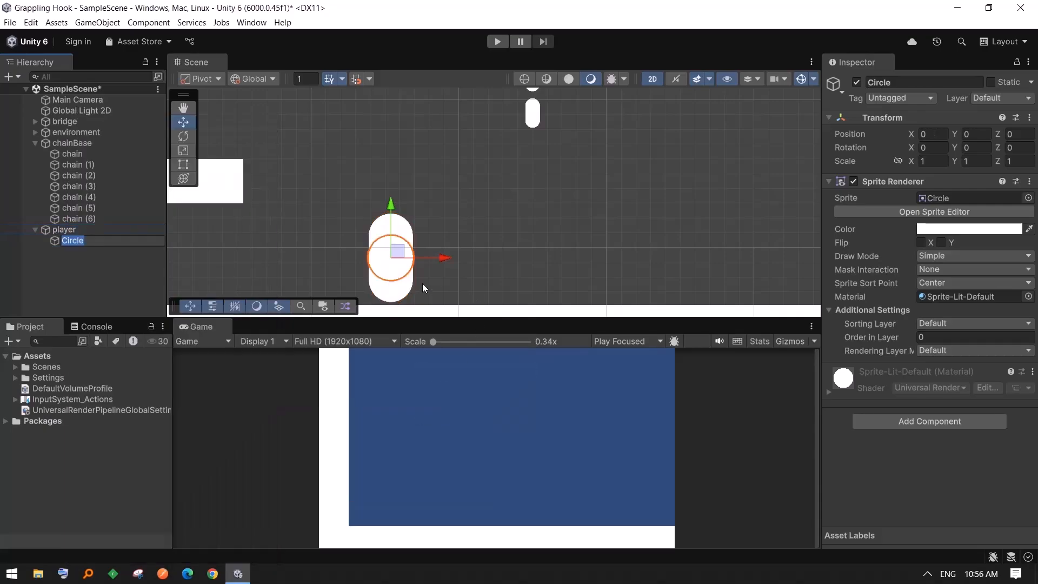
- Move the circle up to about Y 0.489, aligned with the rounded top of the player capsule
scroll(407, 240, up, 2)
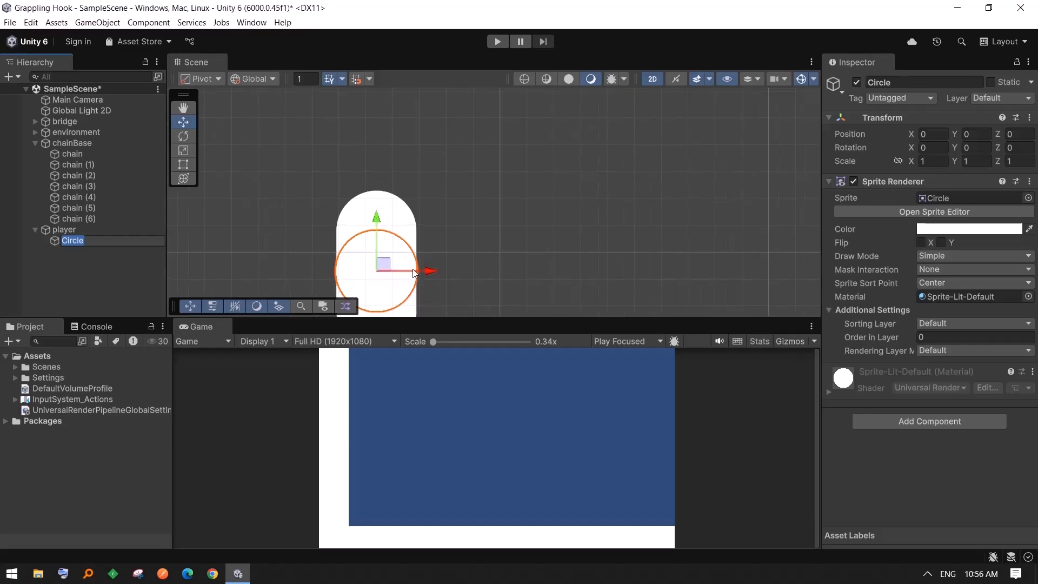
scroll(414, 273, up, 2)
scroll(499, 205, up, 1)
middle_drag(500, 201, 592, 157)
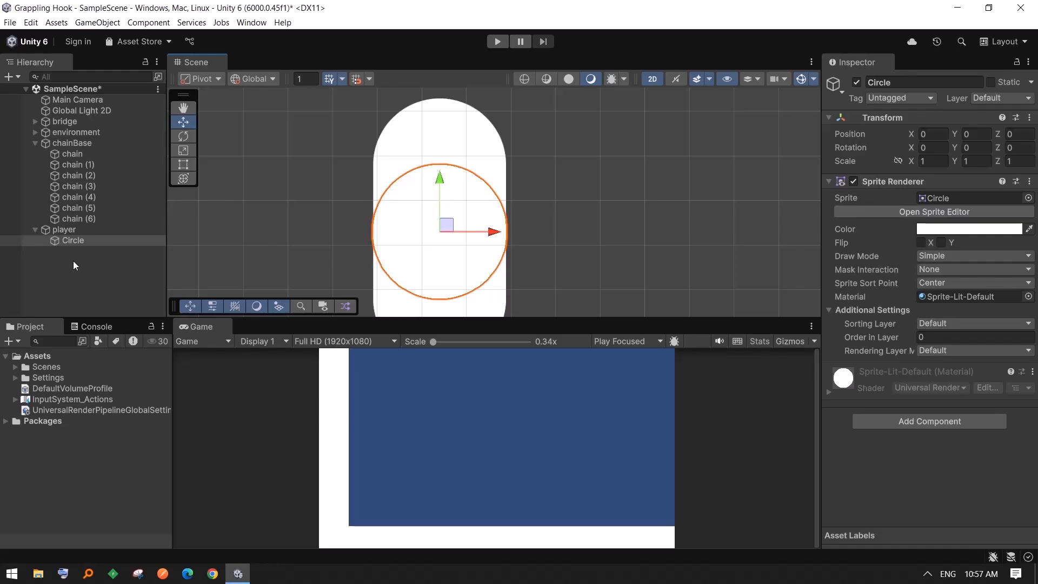
click(179, 257)
click(76, 241)
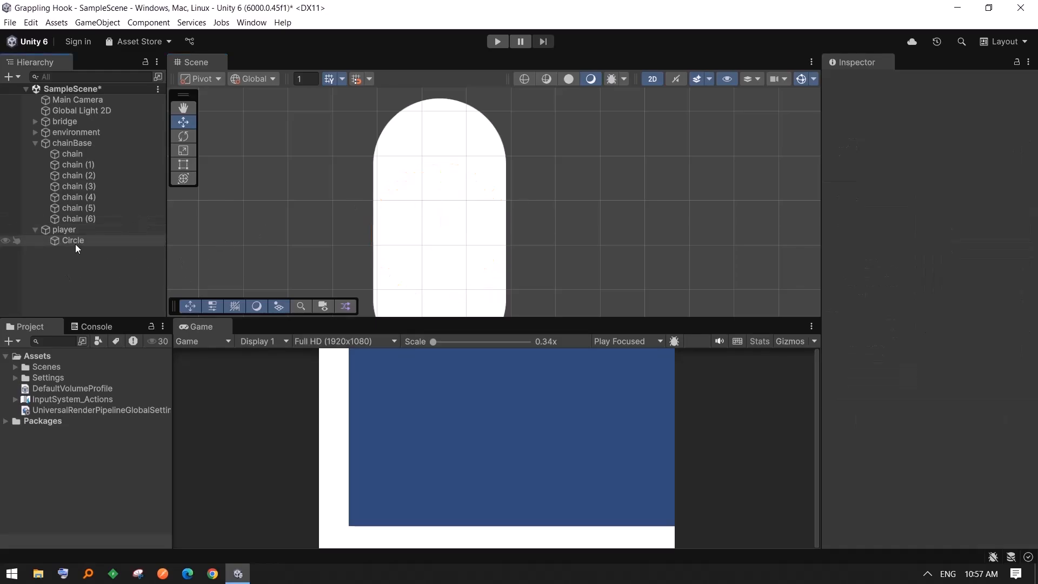
drag(454, 189, 452, 118)
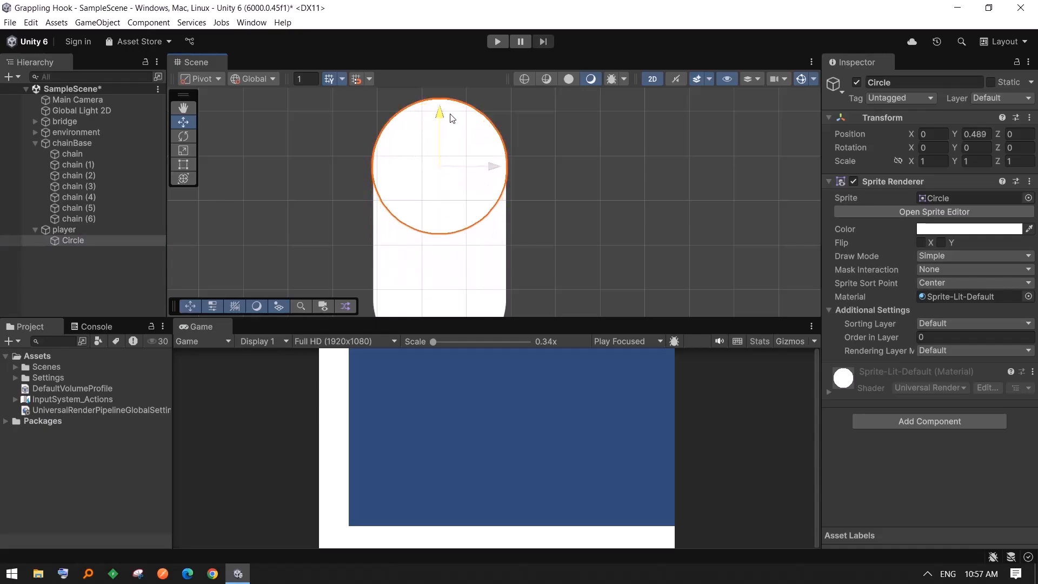
- Change the color of the circle on the player's head to a muted red, about A54242
click(944, 229)
drag(942, 318, 963, 323)
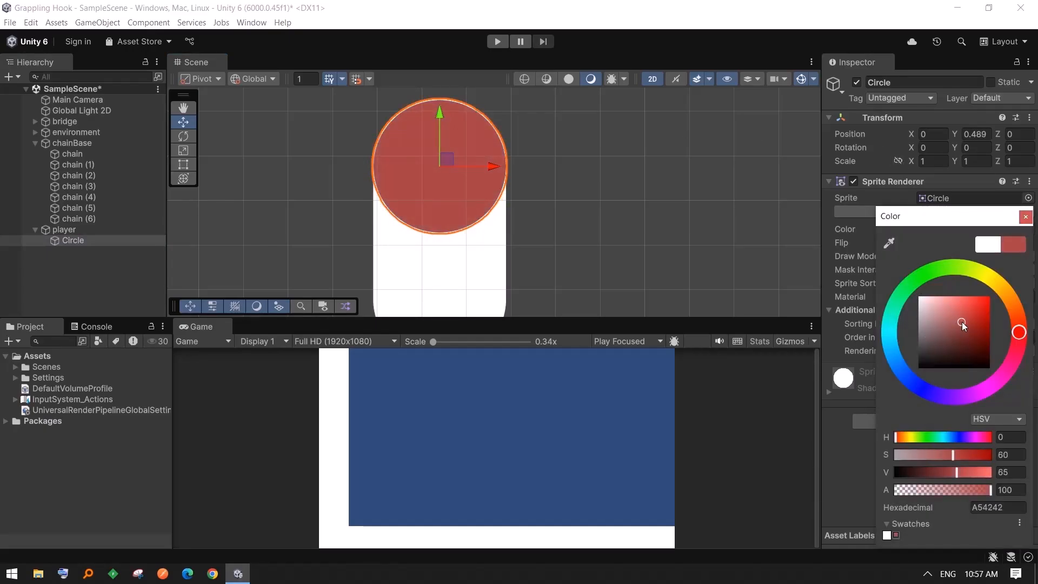
drag(440, 113, 443, 113)
- Create a 2D square sprite as a child of the red circle
right_click(77, 240)
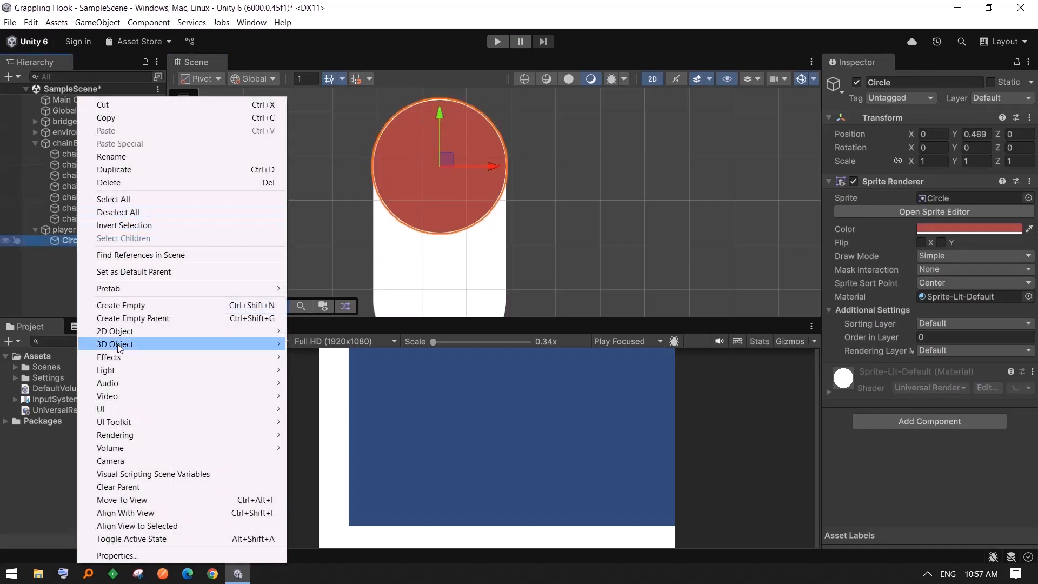
mouse_move(124, 332)
mouse_move(336, 336)
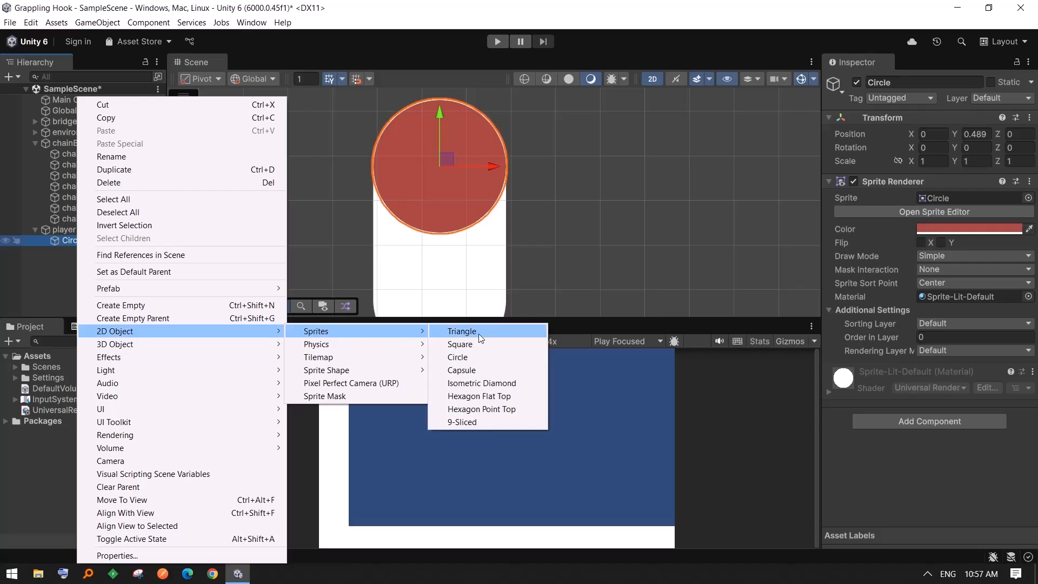
click(461, 344)
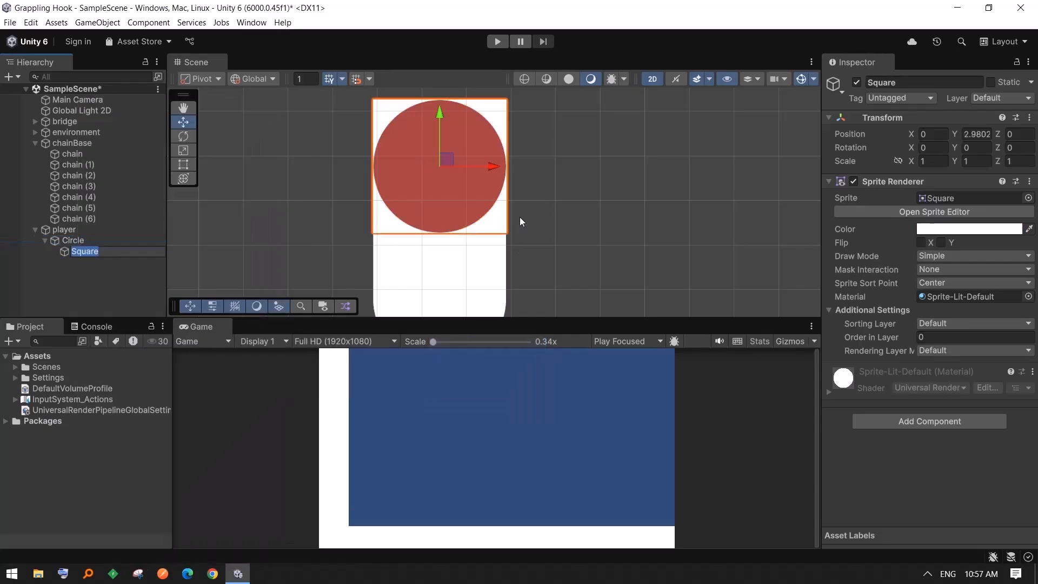
- Scale the square sprite to 0.2 on the X, Y and Z axes
click(931, 161)
text(0.2)
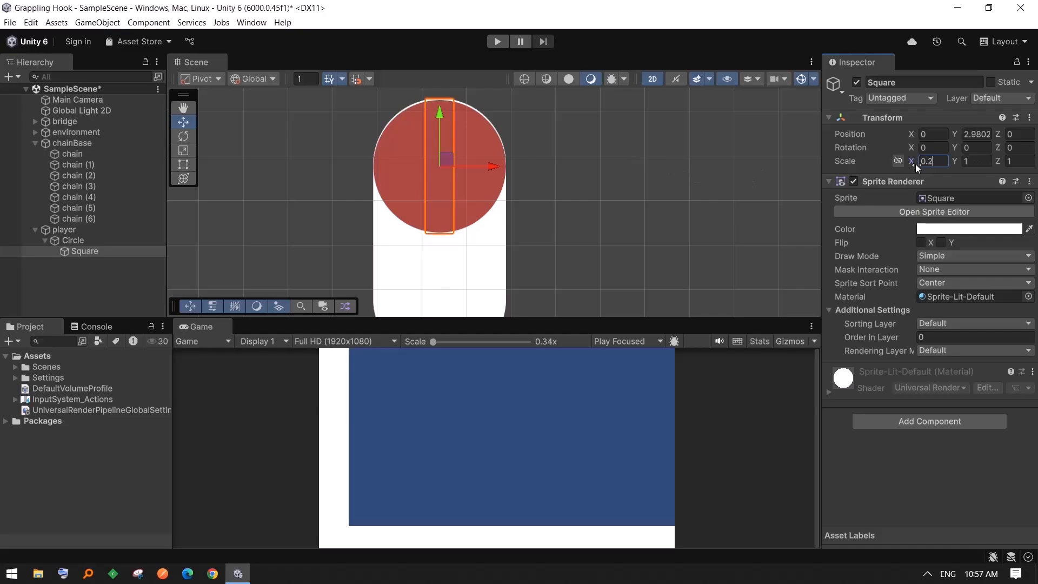
click(972, 162)
text(0.2)
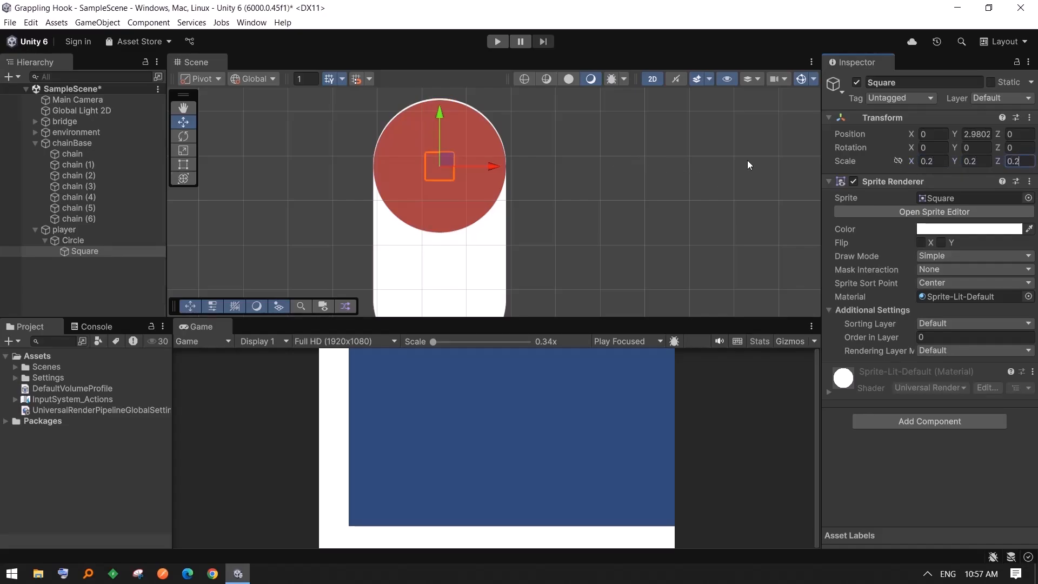
- Move the square up to about Y 0.643, just above the red circle
drag(443, 124, 460, 31)
scroll(485, 132, down, 3)
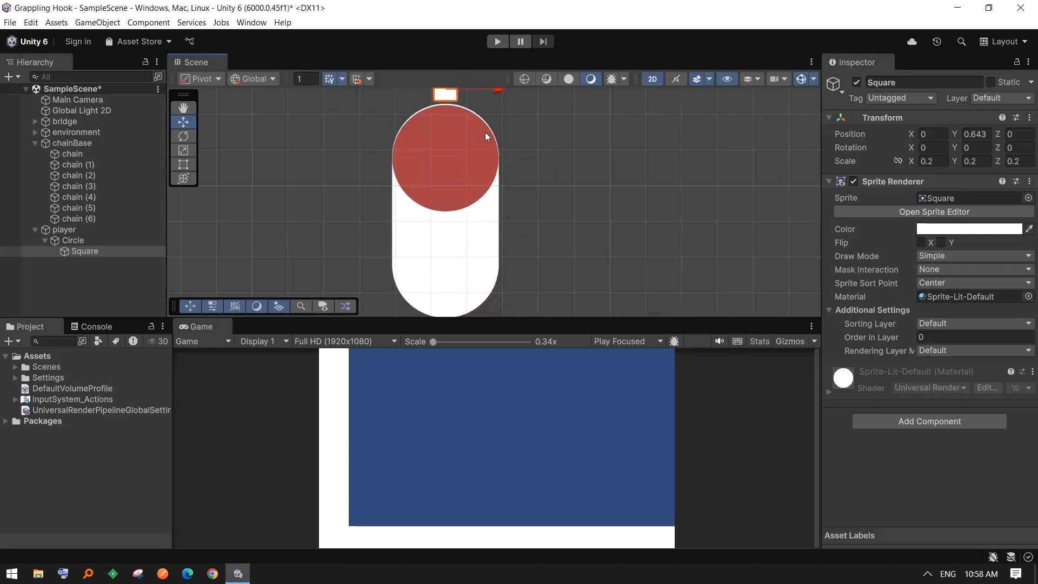
middle_drag(499, 155, 422, 182)
- Try rotating the red circle about 31 degrees around Z with its square child, and reset its Z rotation to 0
click(73, 240)
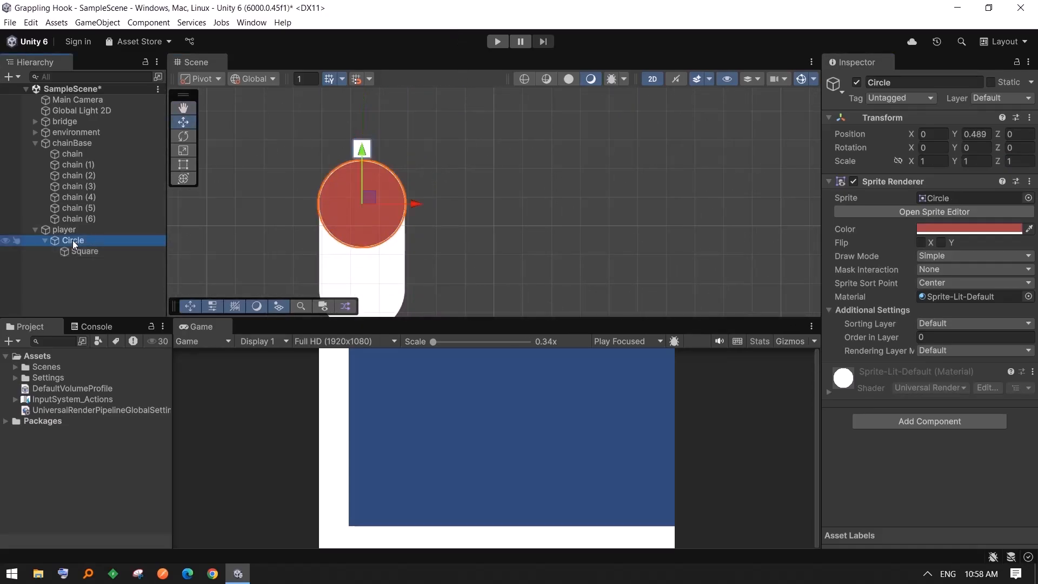
click(76, 251)
click(74, 240)
scroll(352, 183, up, 2)
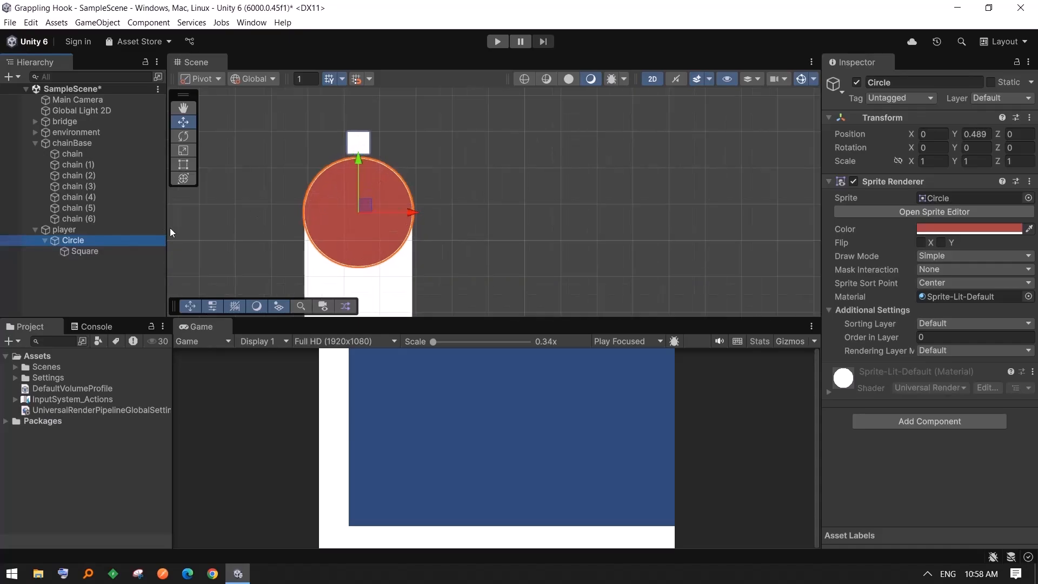
click(90, 254)
click(74, 240)
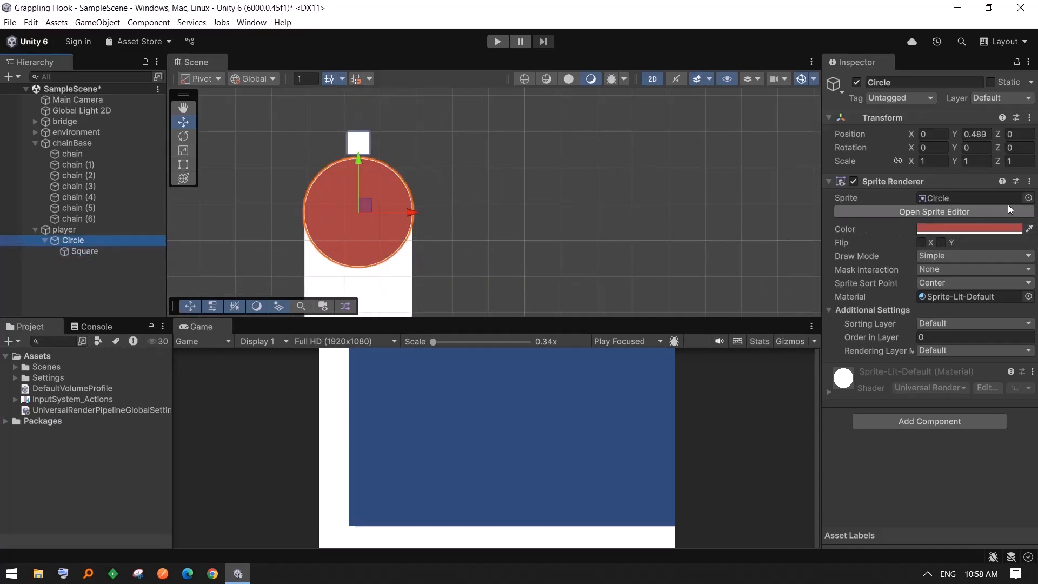
key(e)
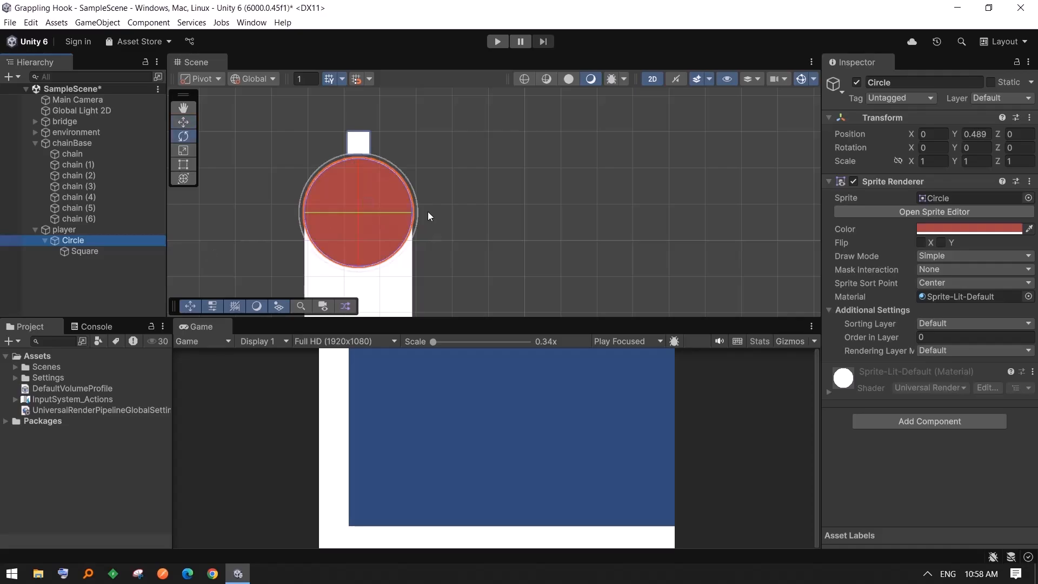
drag(405, 183, 427, 208)
double_click(1023, 151)
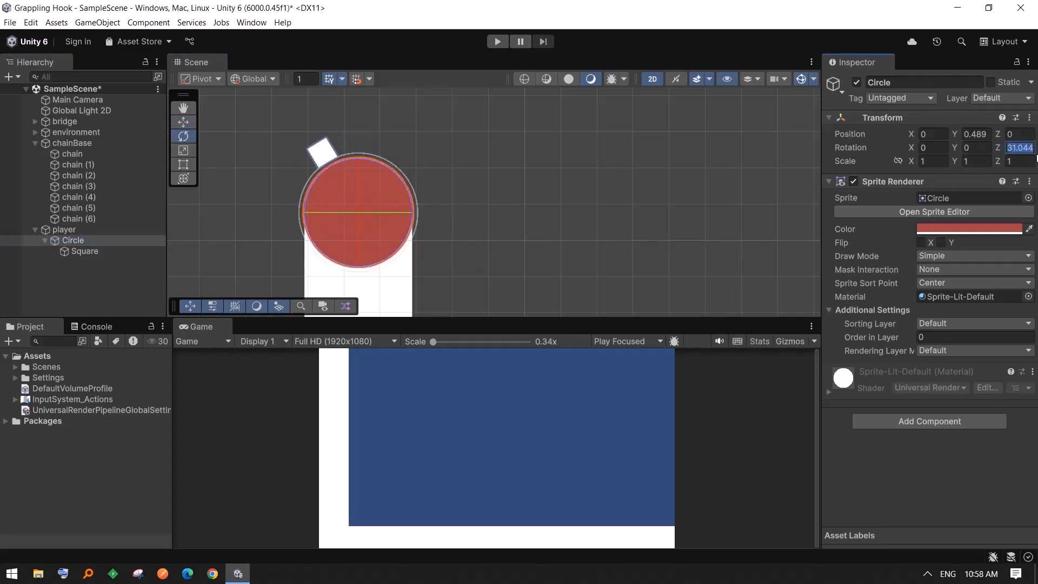
text(0)
click(516, 218)
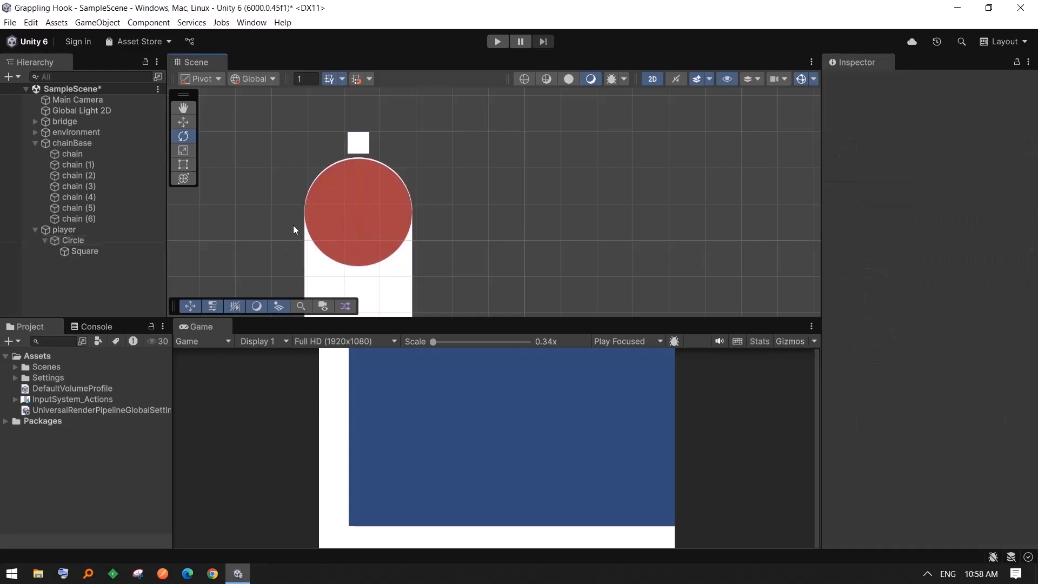
- Examine how the square, the red circle and the player capsule are nested and placed relative to each other
click(82, 251)
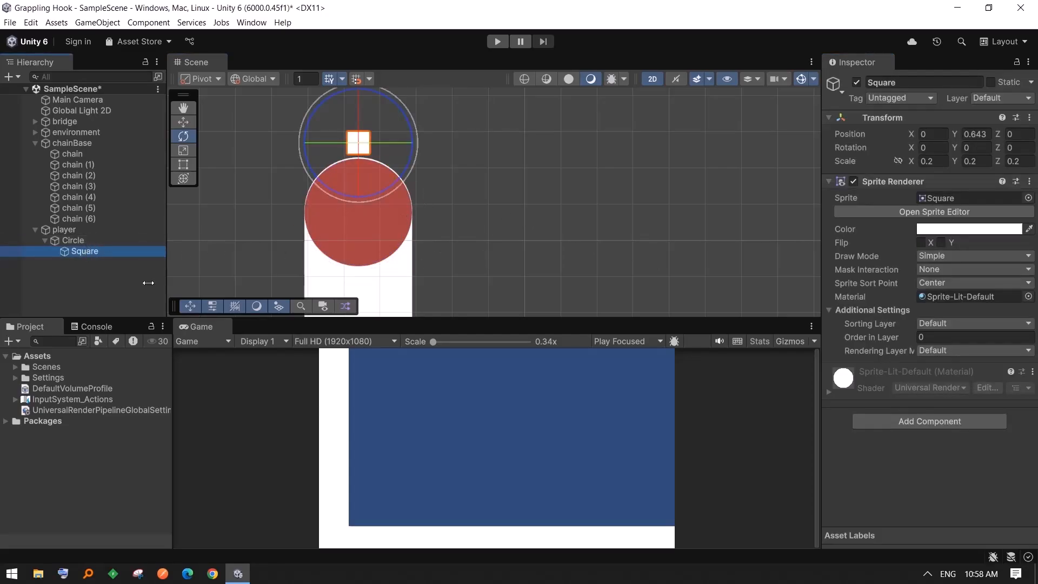
click(68, 241)
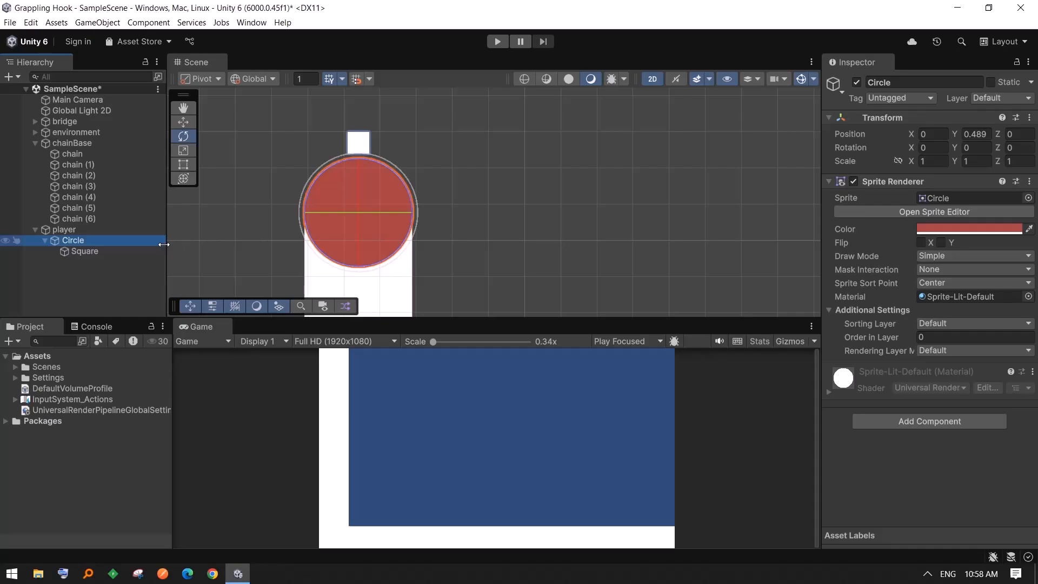
click(75, 251)
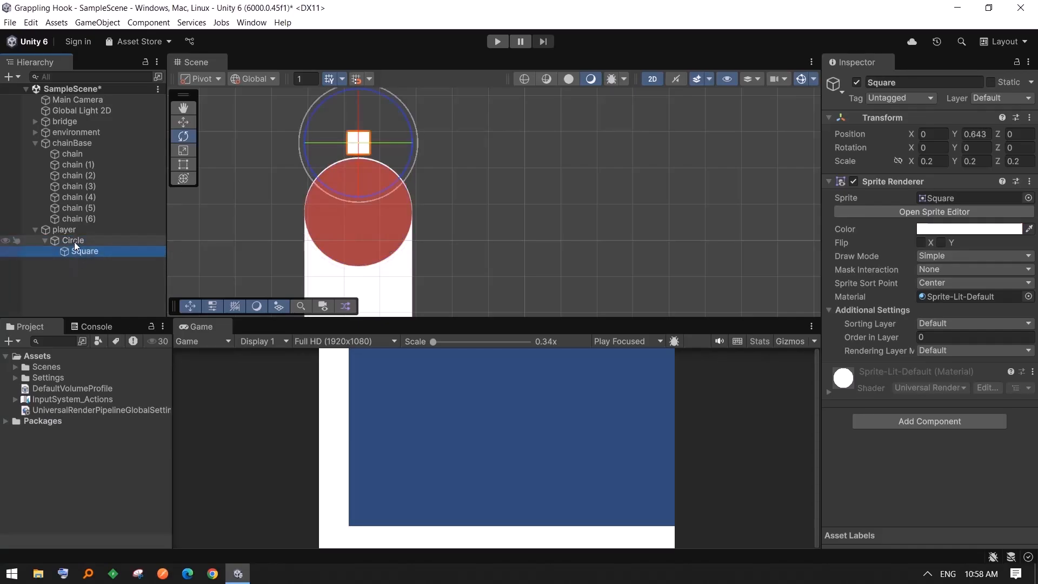
click(74, 242)
click(70, 232)
click(67, 284)
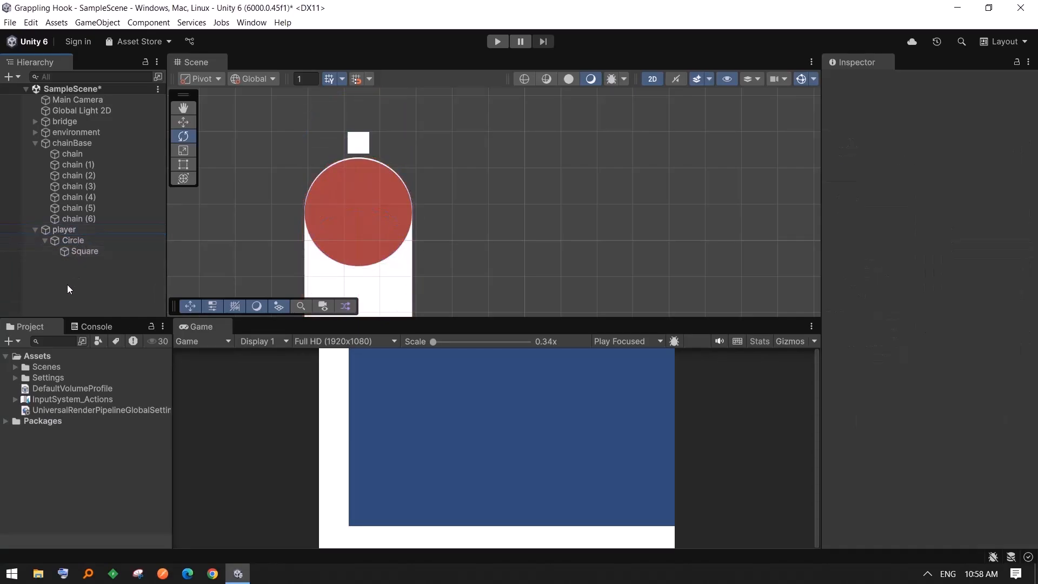
click(67, 231)
scroll(436, 215, down, 7)
scroll(436, 216, up, 3)
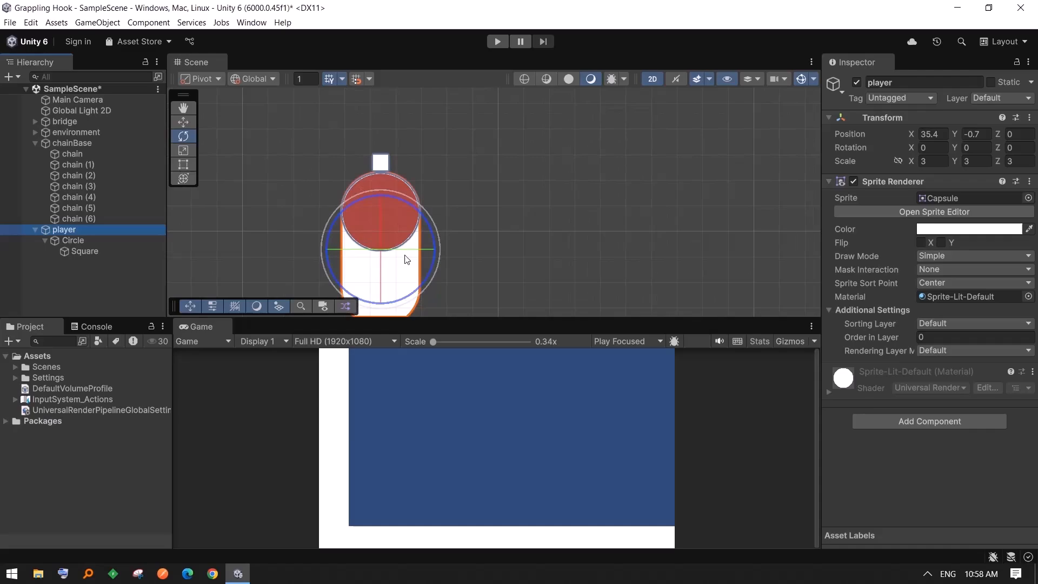
click(69, 241)
key(w)
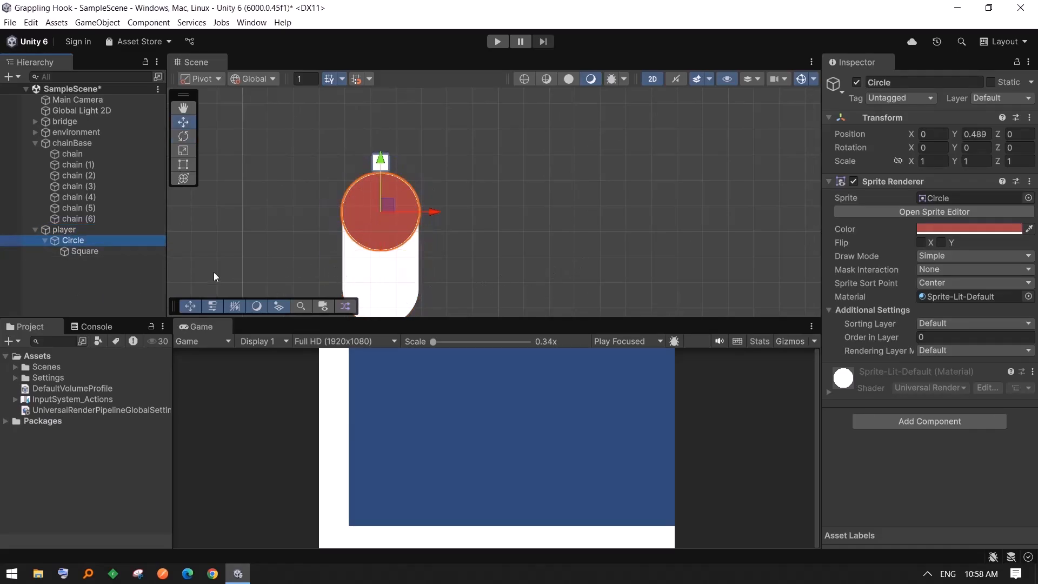
click(40, 278)
click(77, 243)
- Create a second 2D circle sprite as a direct child of the player object
right_click(67, 232)
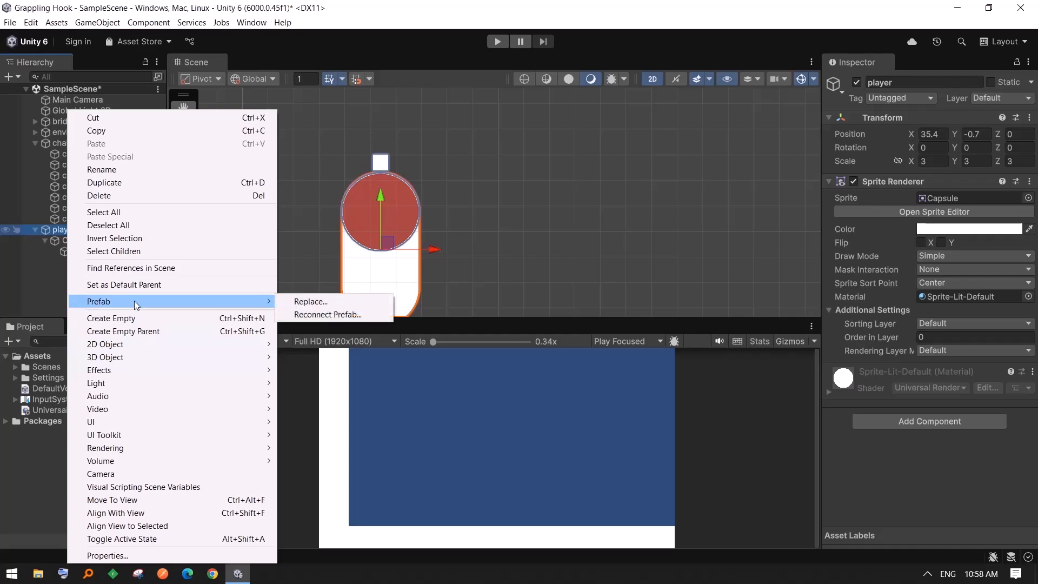
mouse_move(142, 346)
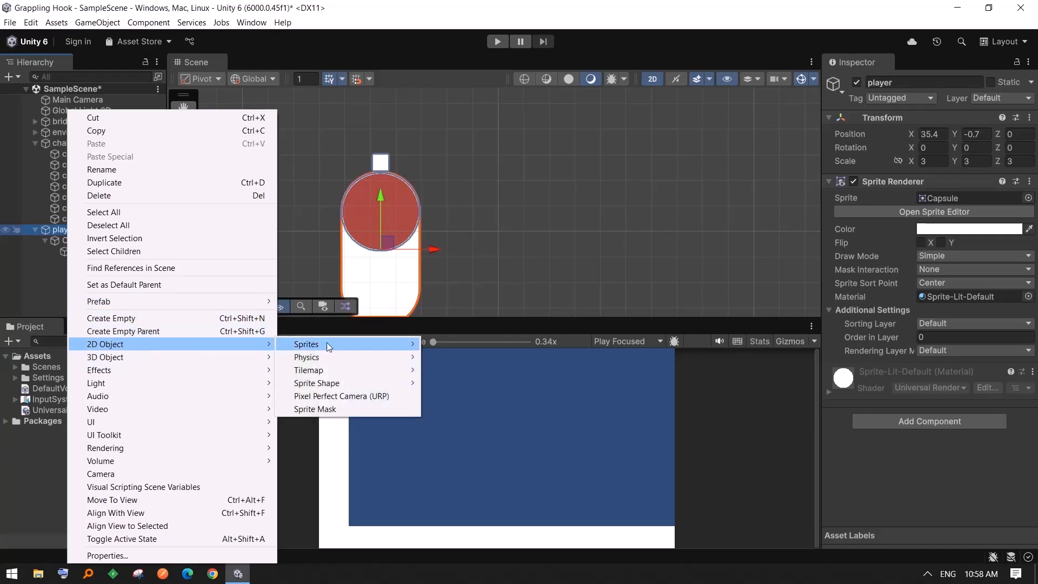
mouse_move(327, 344)
click(455, 369)
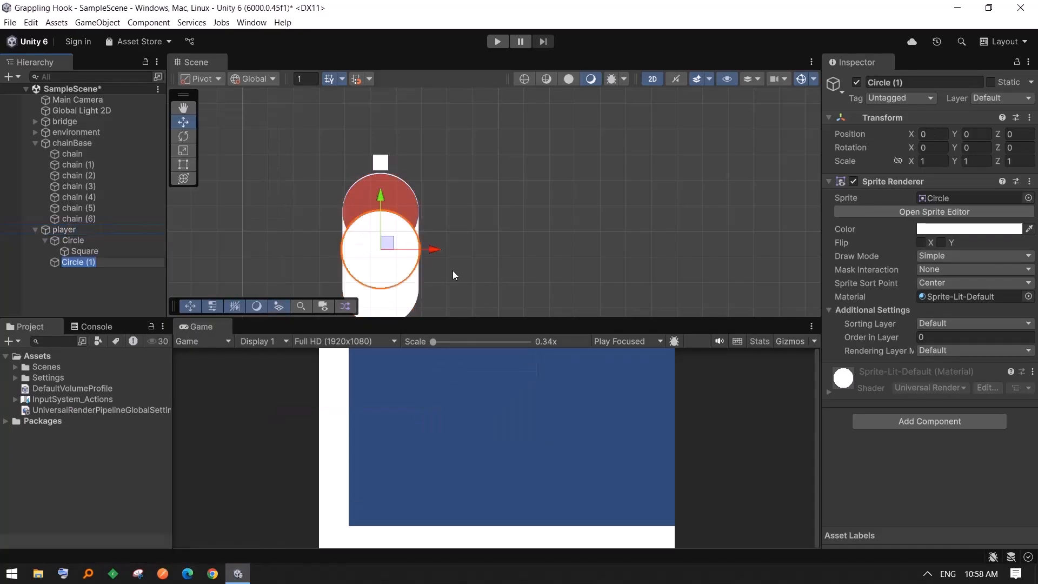
- Scale the new white circle to 0.2 on the X, Y and Z axes
scroll(395, 249, up, 3)
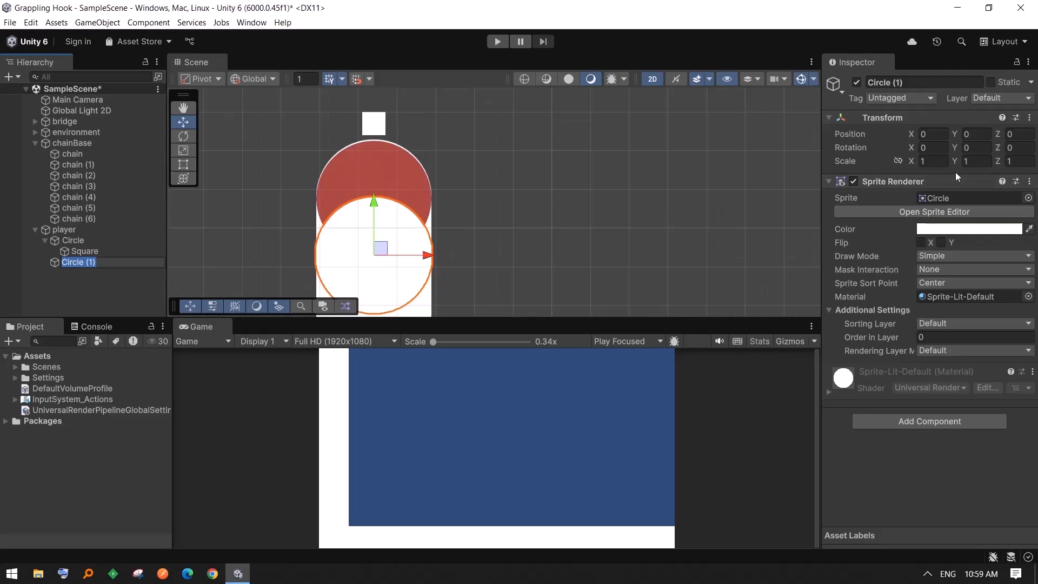
click(941, 161)
text(0.2)
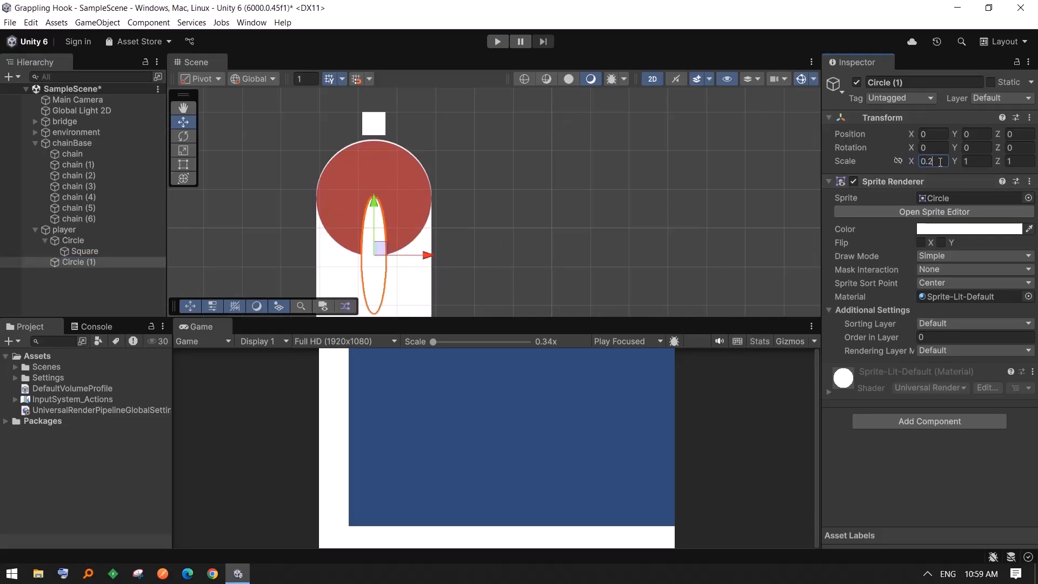
text(0.5)
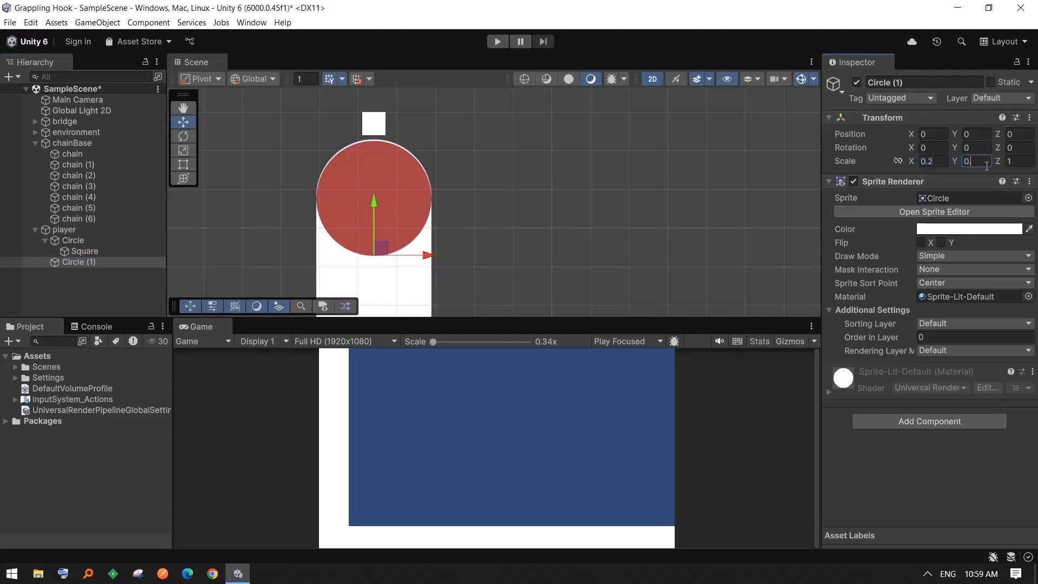
click(1013, 162)
text(0.2)
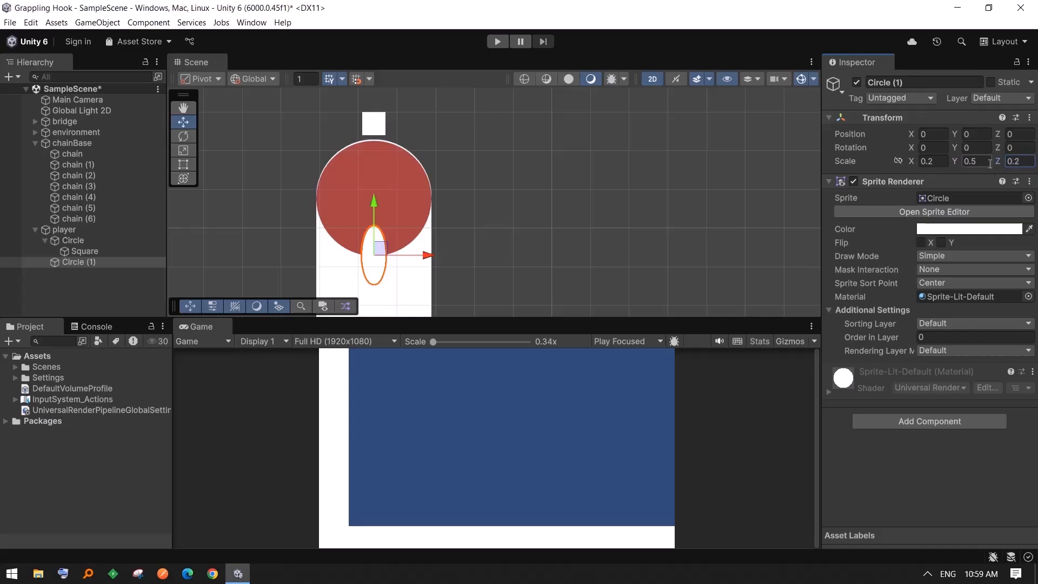
text(0.2)
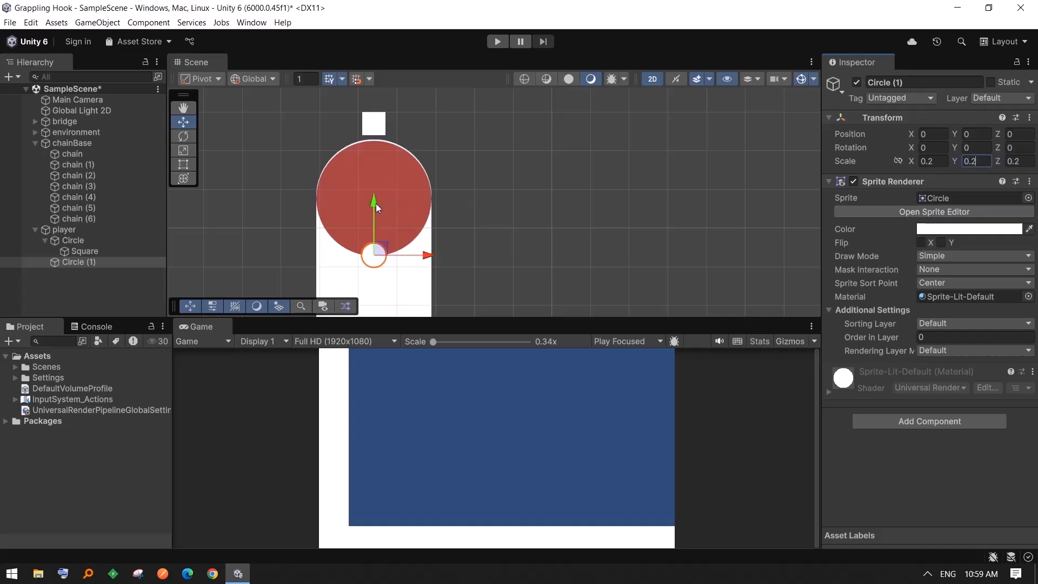
- Move the small white circle to about X 0.307, Y 0.614, inside the right side of the red circle
drag(376, 203, 391, 131)
drag(426, 183, 462, 182)
drag(410, 131, 407, 132)
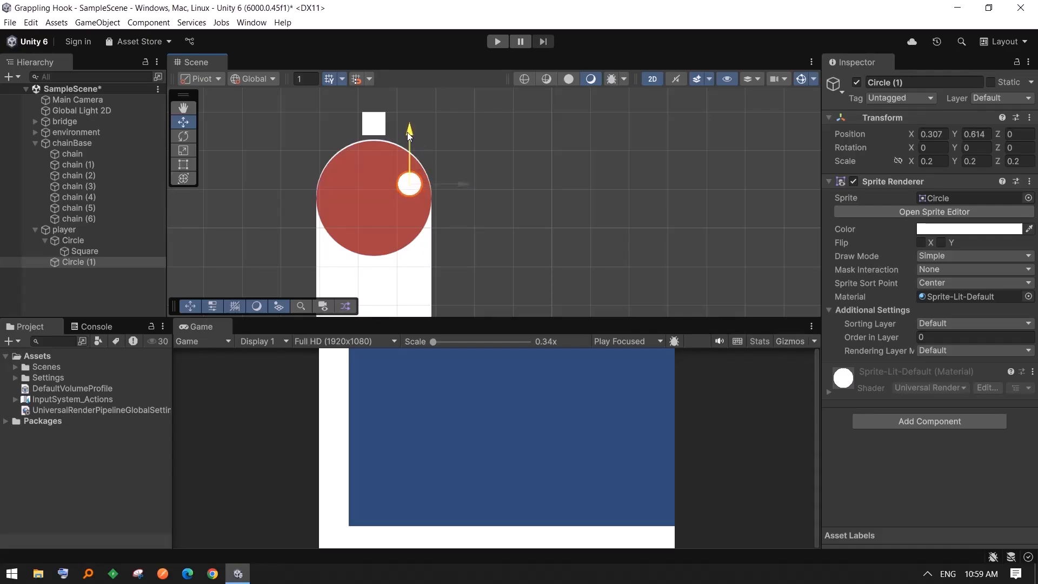
click(575, 228)
scroll(366, 196, down, 4)
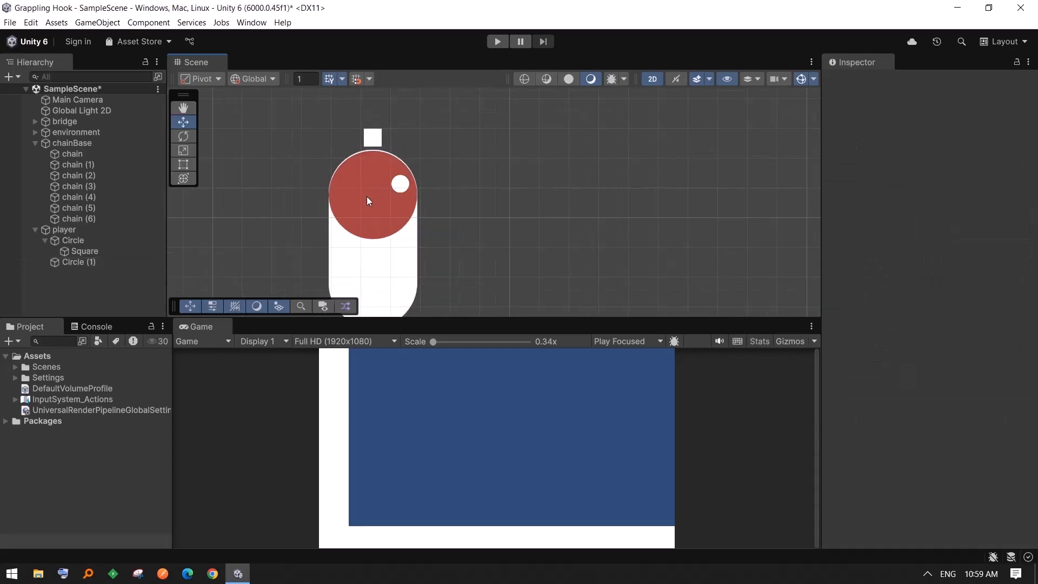
scroll(370, 213, up, 1)
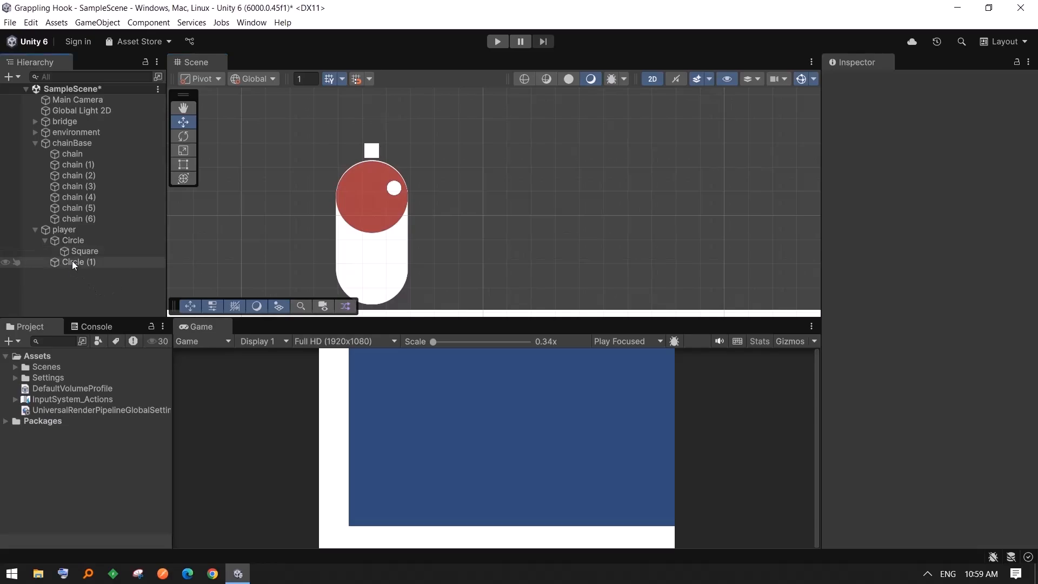
right_click(63, 229)
click(49, 293)
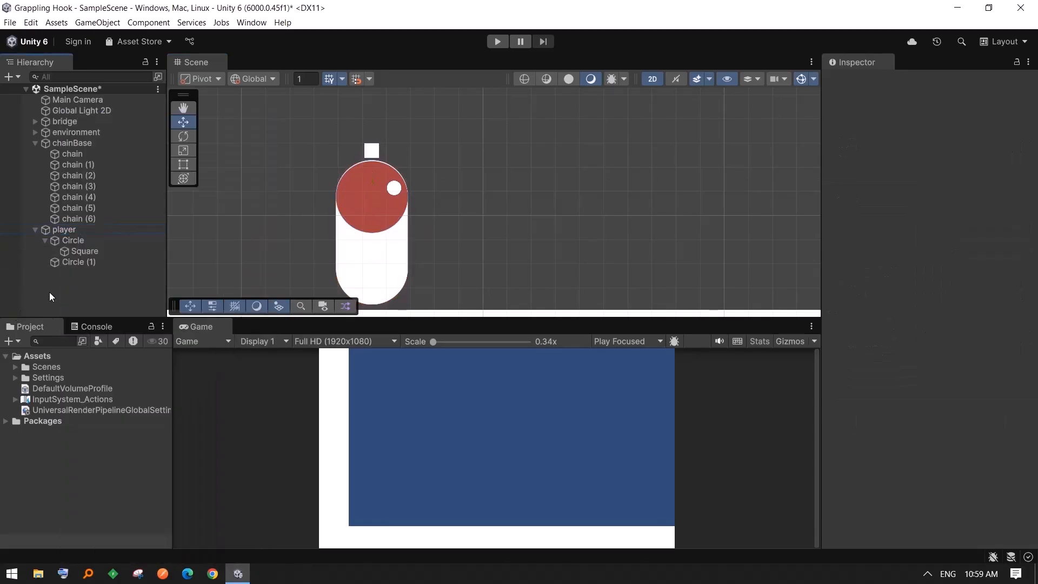
click(79, 263)
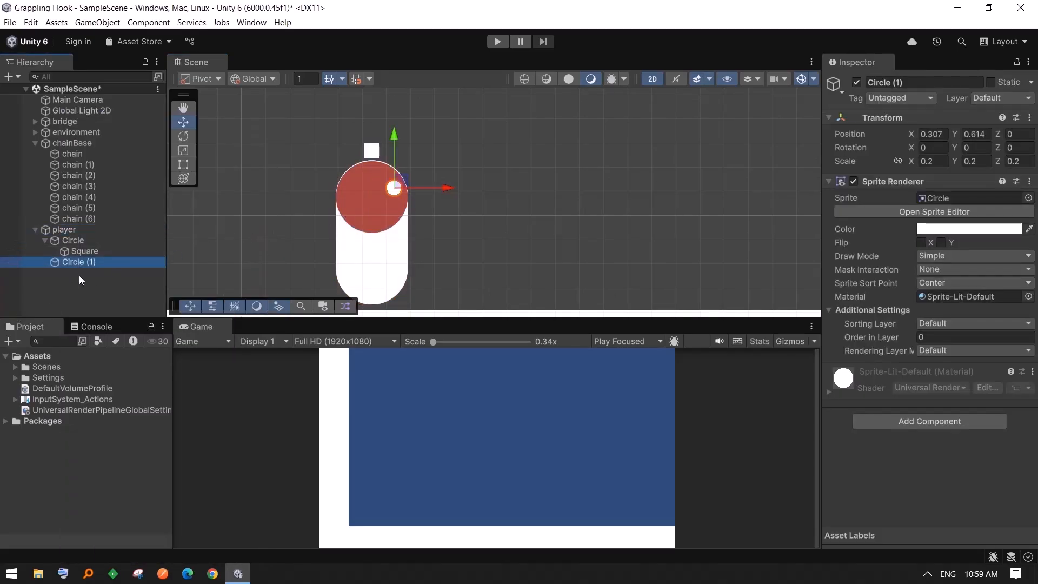
- Create a third 2D circle sprite as a direct child of the player object
right_click(73, 231)
mouse_move(151, 297)
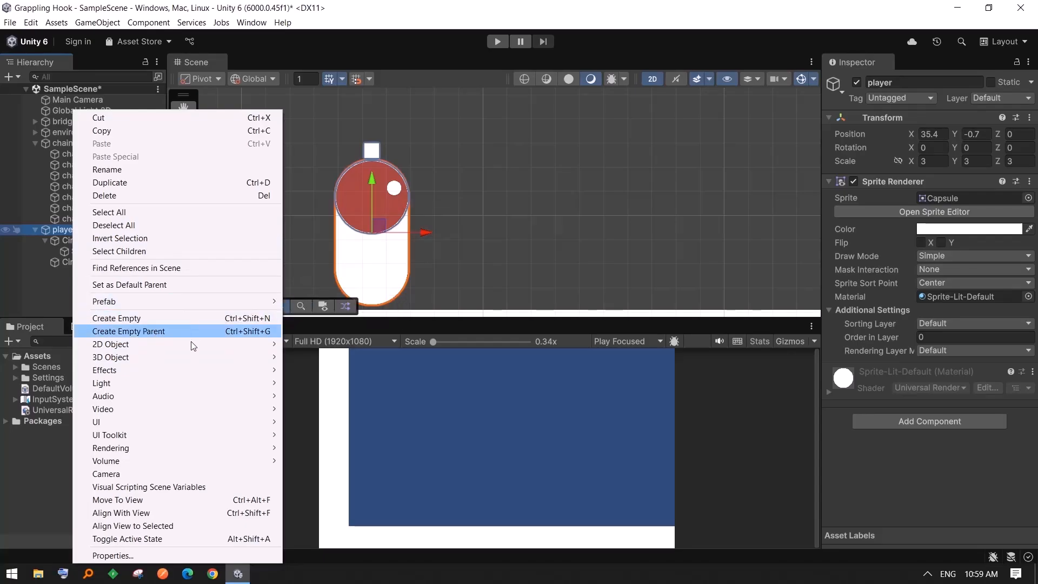
mouse_move(257, 347)
mouse_move(308, 348)
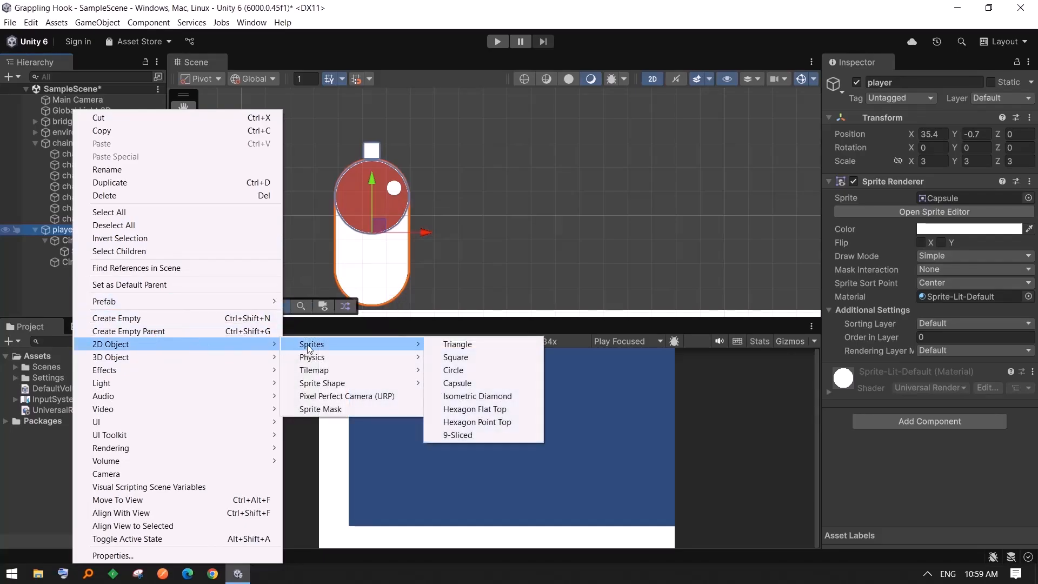
click(463, 370)
- Scale the newly created circle to 0.1 on the X, Y and Z axes
click(937, 162)
text(0.2)
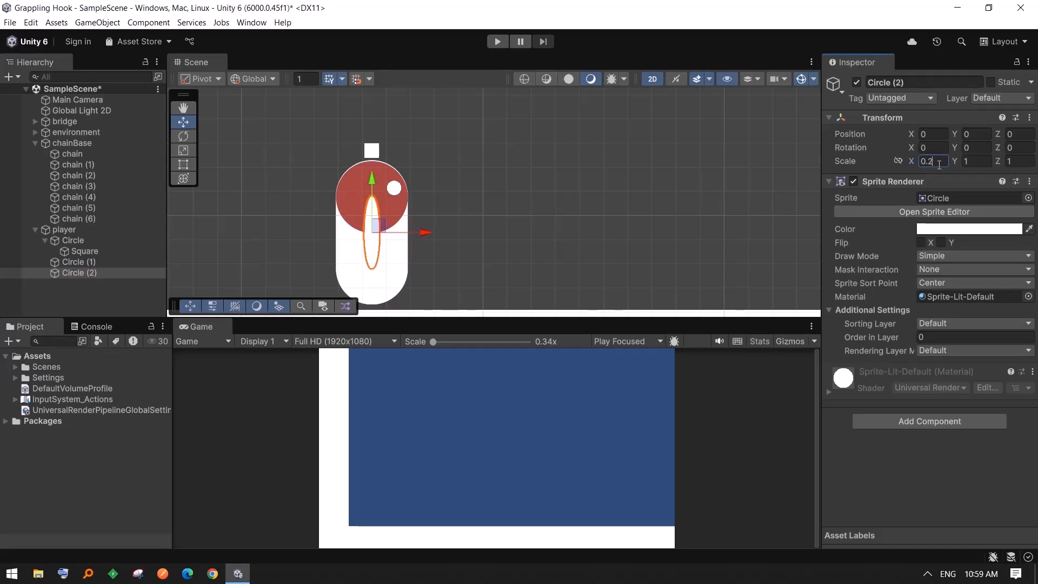
text(0.1)
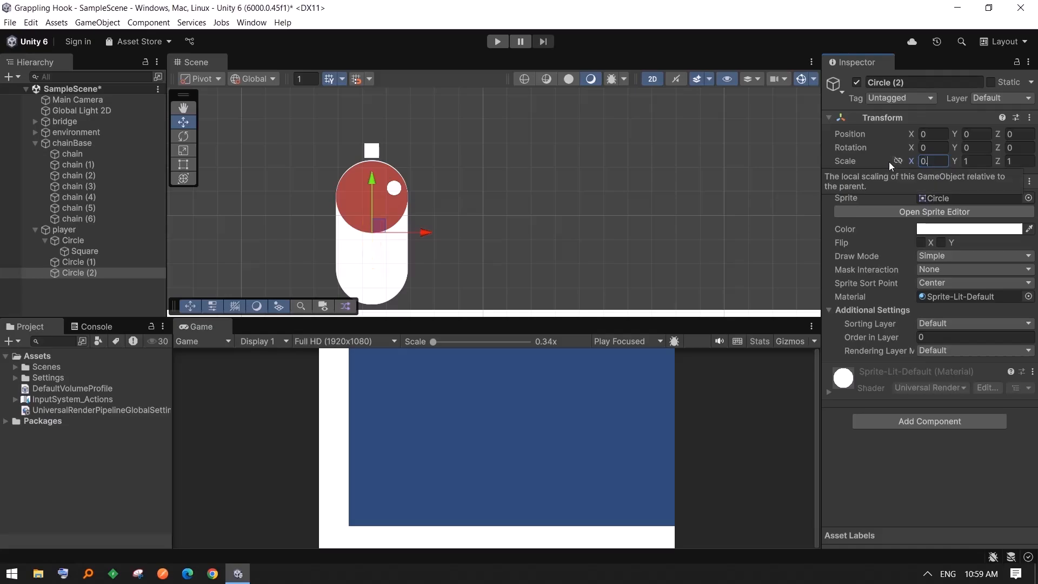
click(968, 162)
text(0.)
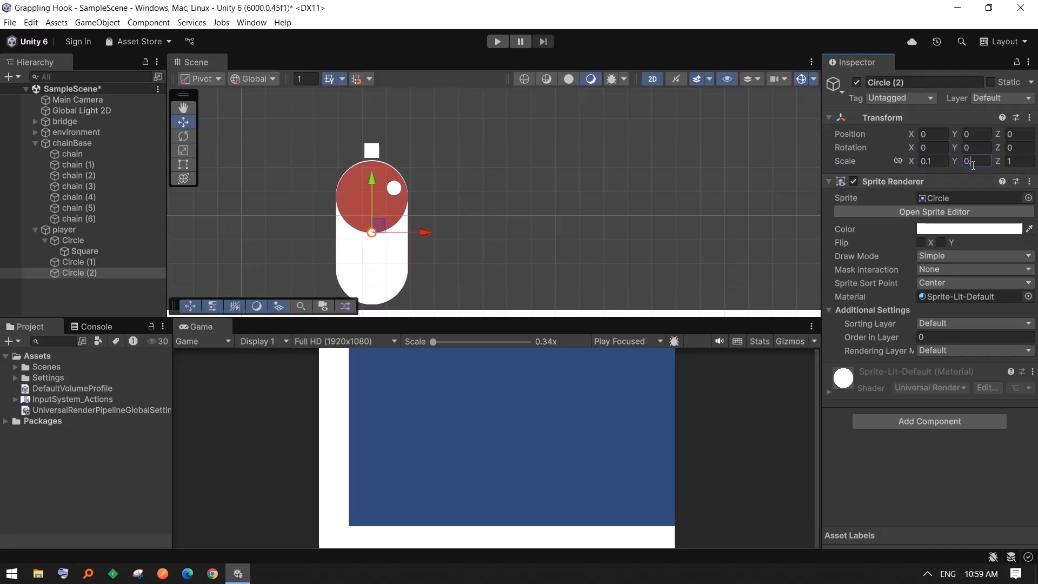
click(1021, 165)
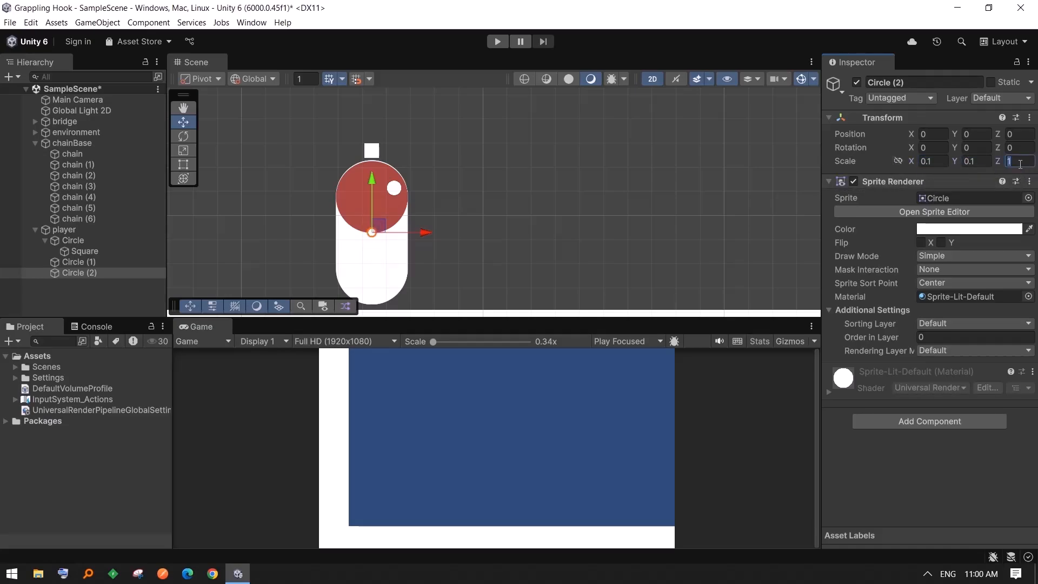
- Move the tiny circle straight down to about Y -0.993, at the bottom tip of the player capsule
drag(372, 179, 368, 247)
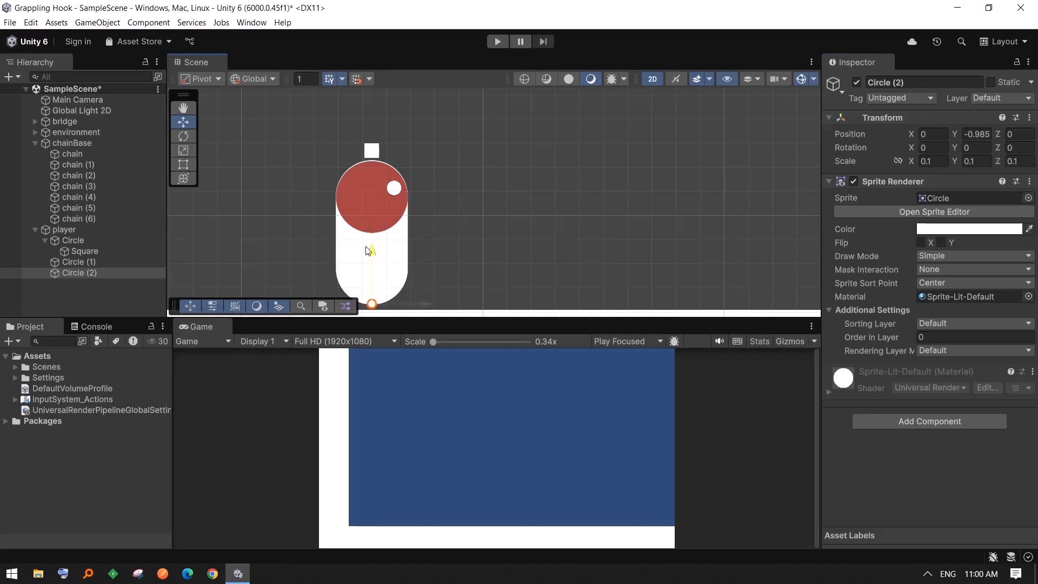
key(f)
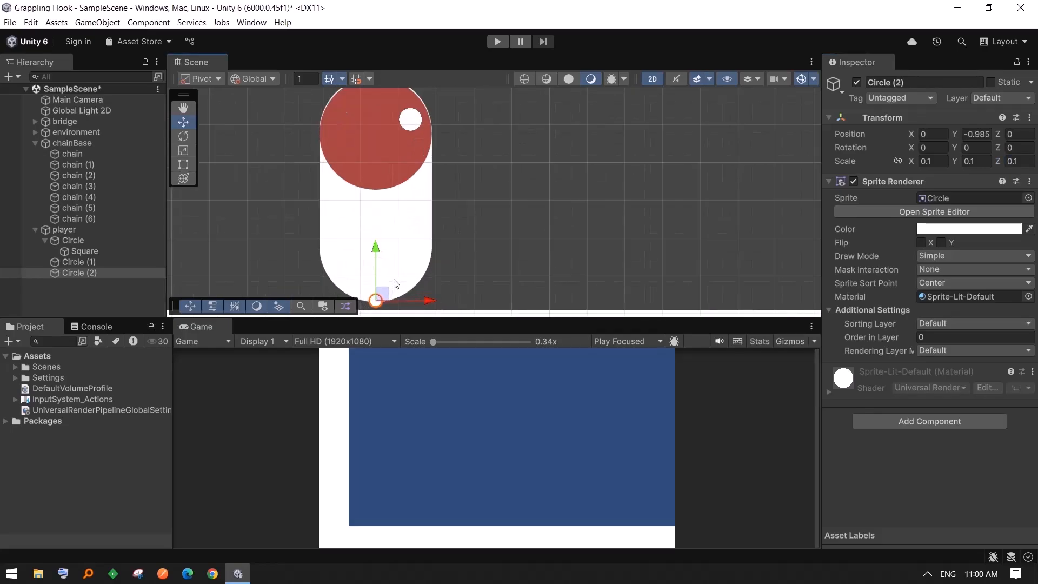
drag(496, 161, 495, 165)
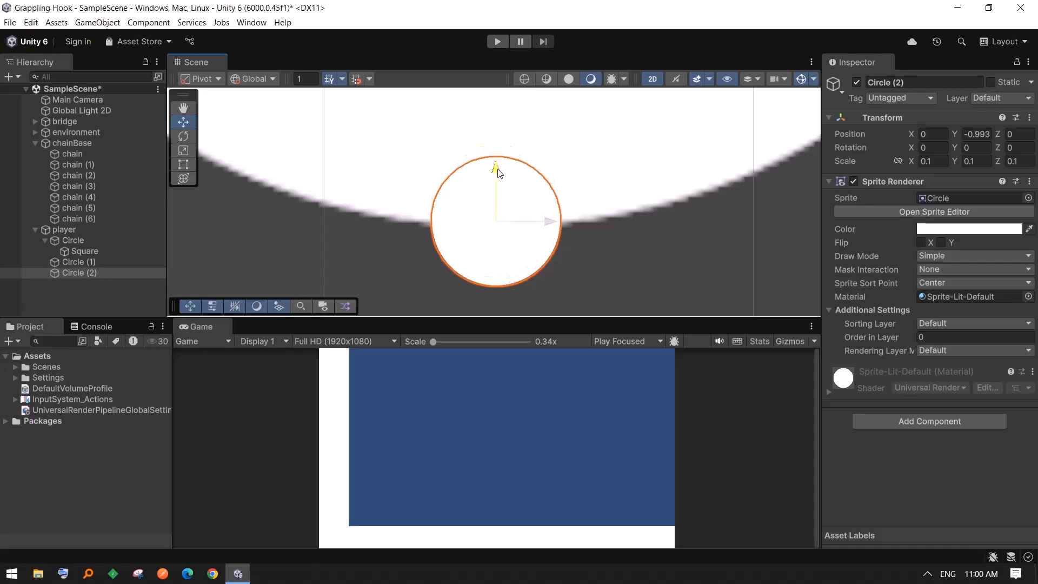
scroll(541, 183, down, 10)
scroll(625, 179, down, 10)
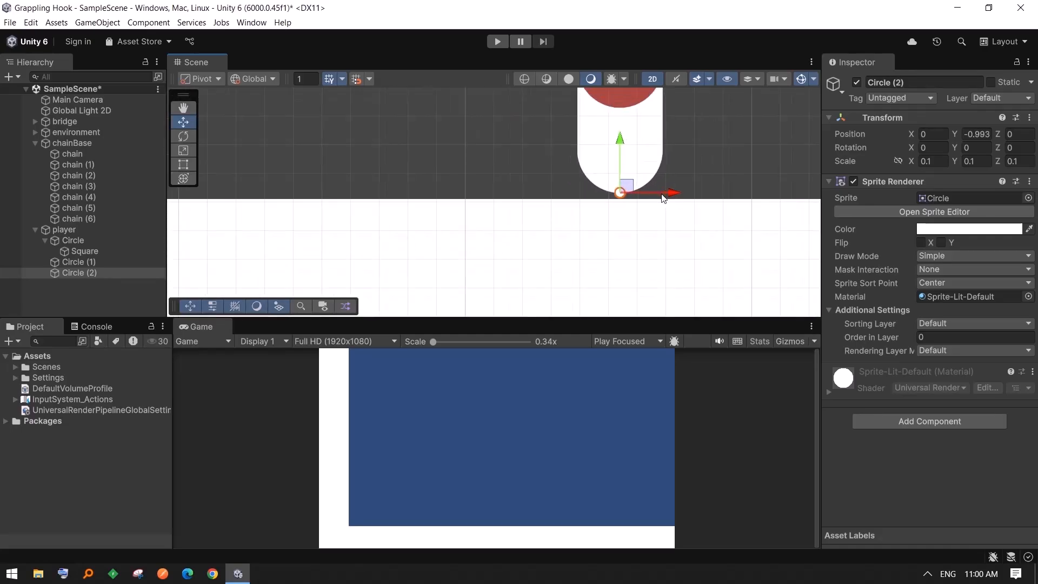
middle_drag(587, 168, 491, 161)
scroll(491, 159, up, 5)
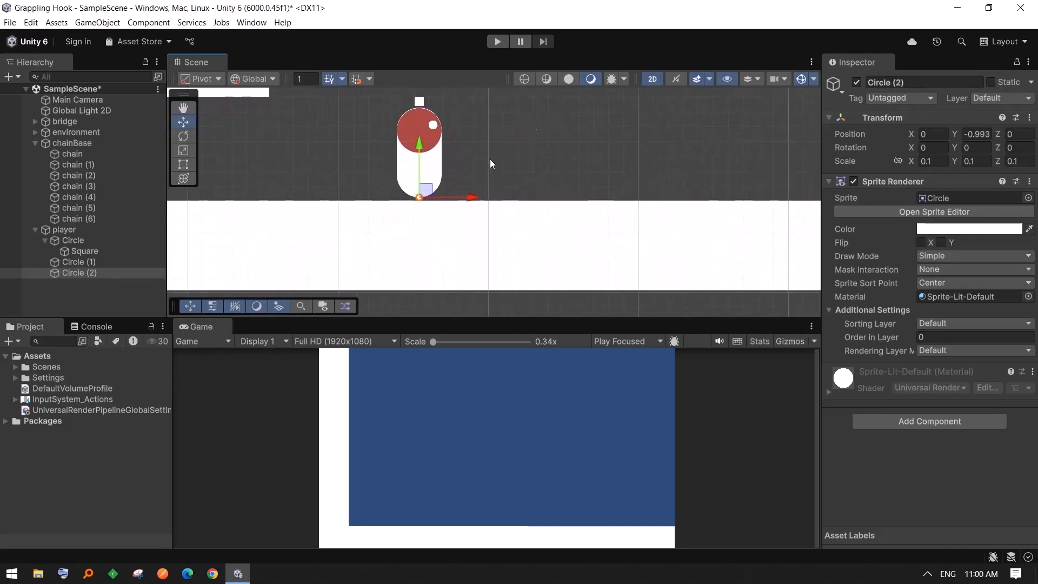
- Rename the 0.2-scale circle inside the red circle as eye and the tiny circle at the capsule's bottom as groundDetecter
click(80, 261)
click(81, 258)
text(eye)
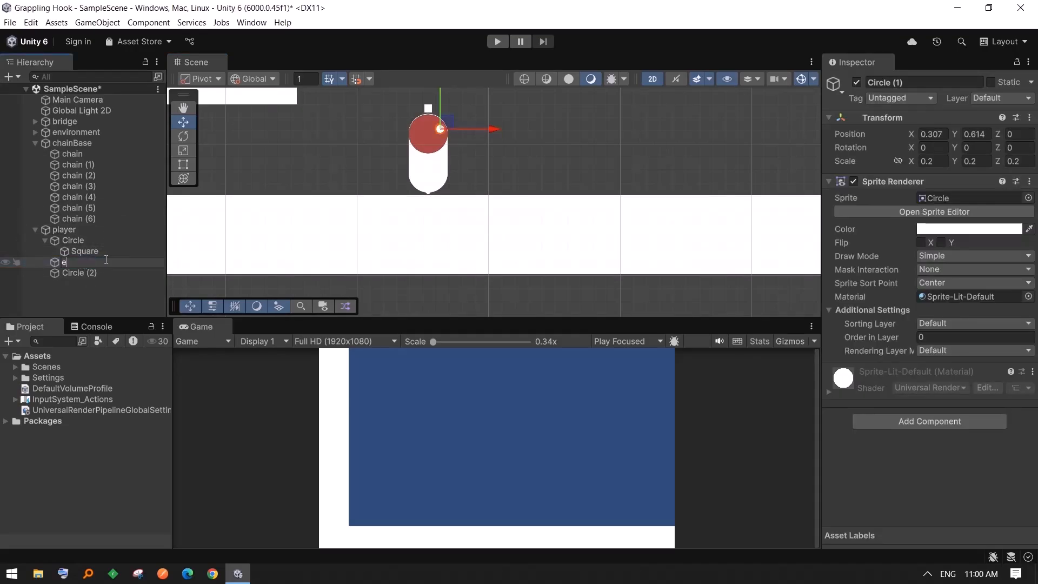
key(Return)
click(94, 272)
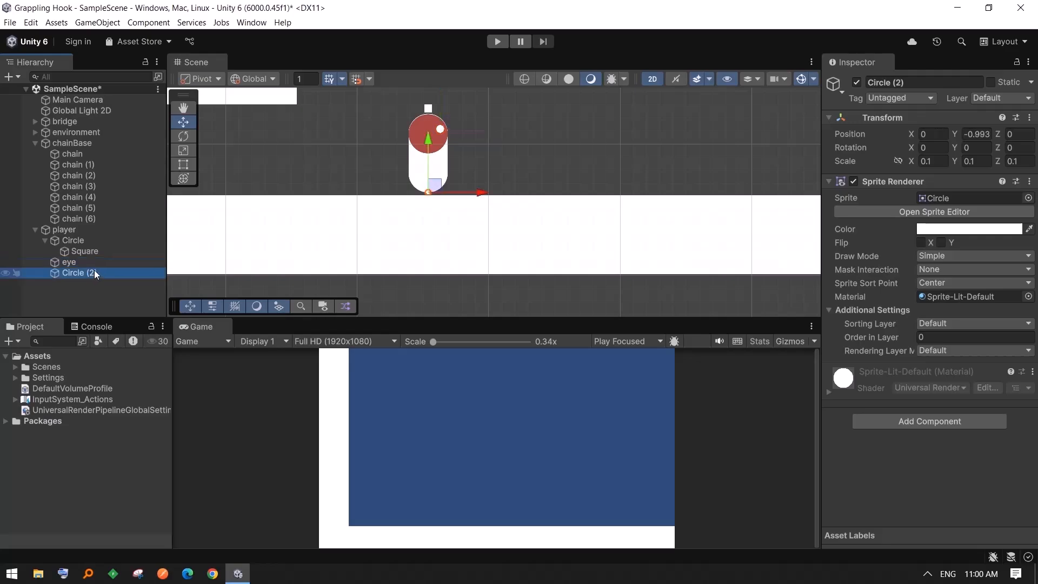
click(95, 272)
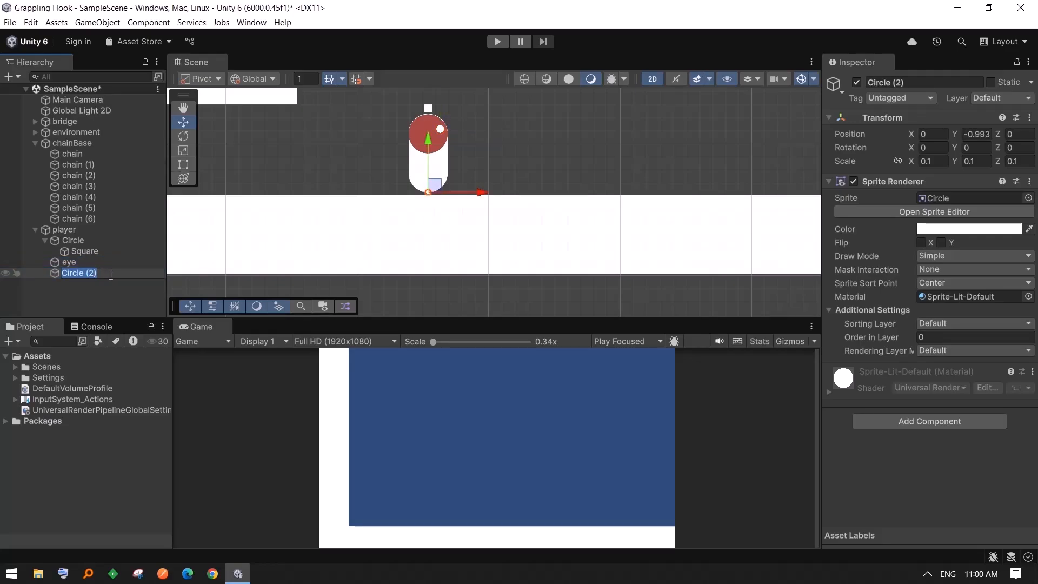
text(groundDetecter)
- Rename the red circle under the player as gunPivot
click(86, 239)
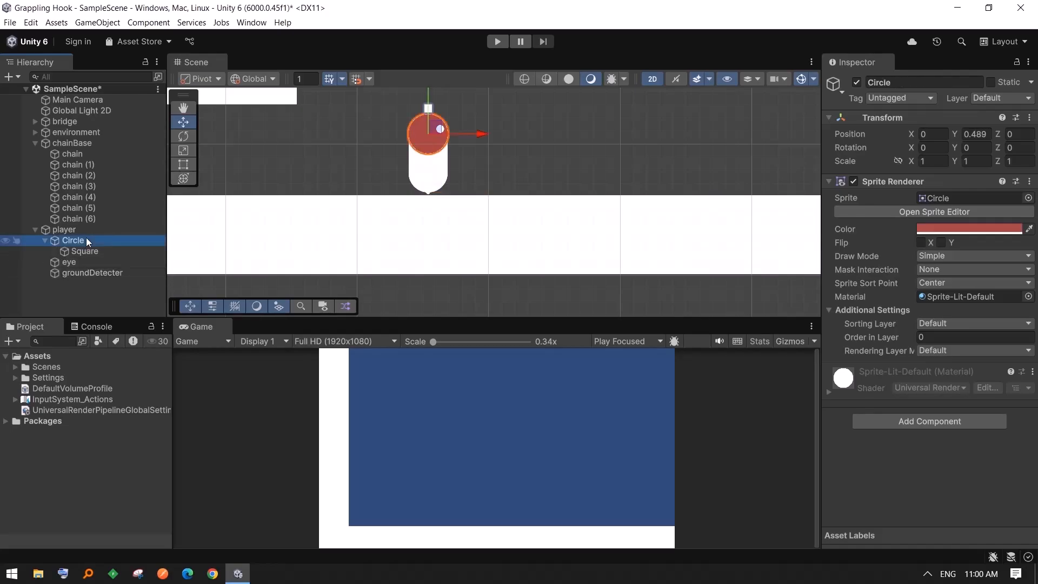
click(86, 239)
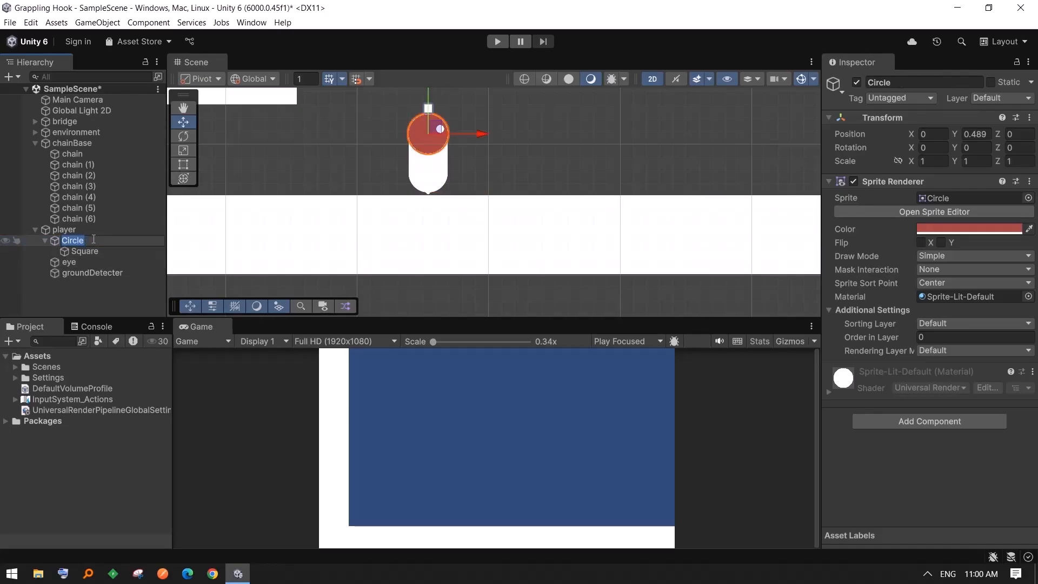
text(gu)
text(nPl)
text(vot)
key(Return)
- Rename the red circle under the player as hookPivot and its child square as hook
click(84, 250)
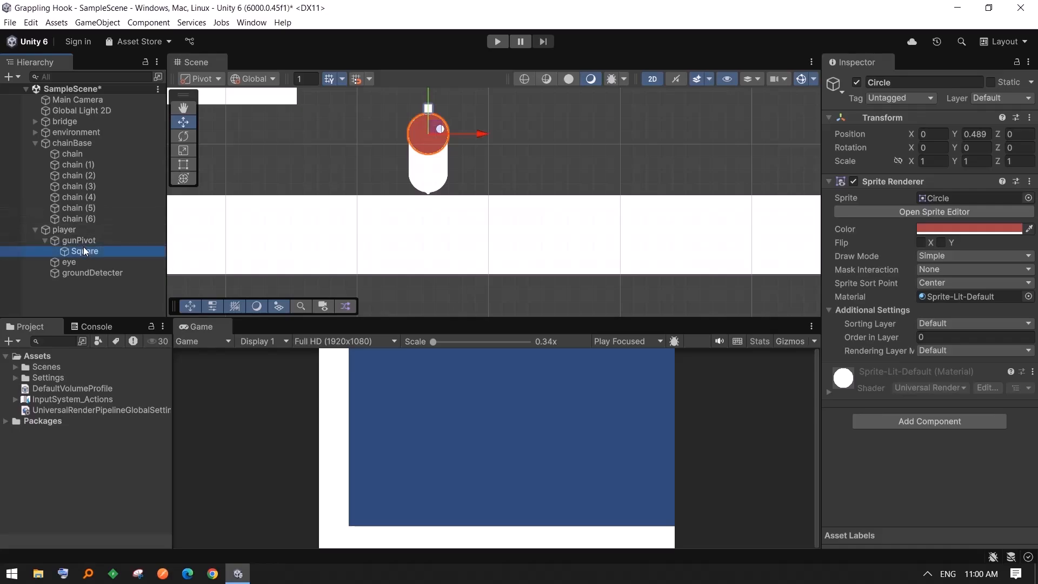
click(92, 242)
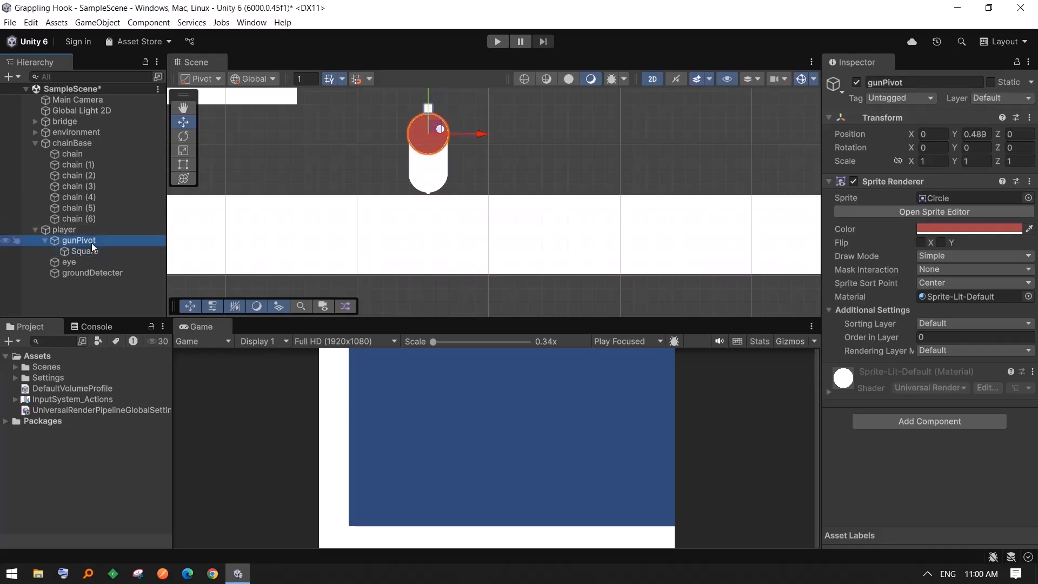
click(92, 242)
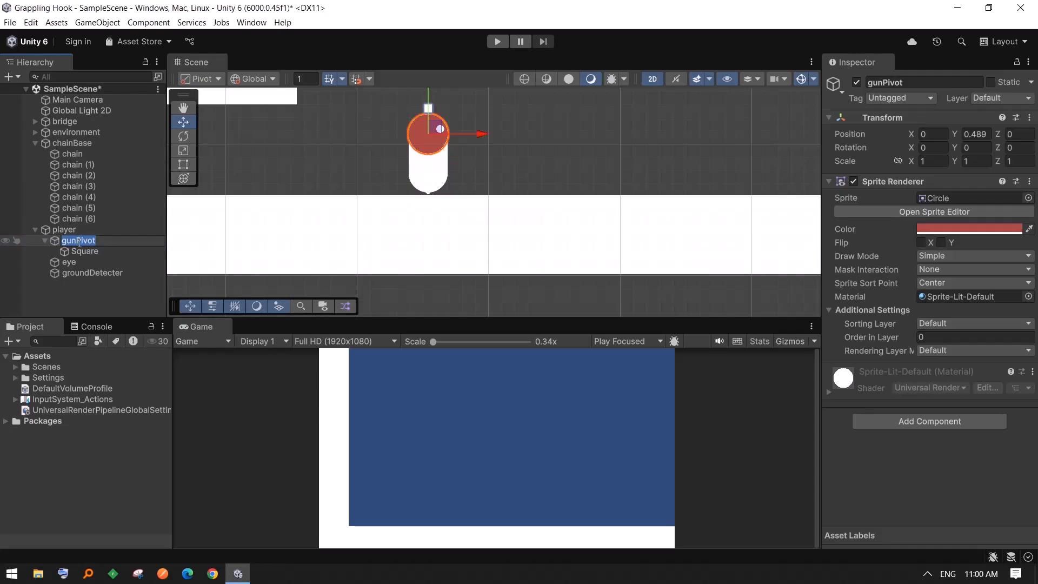
click(76, 241)
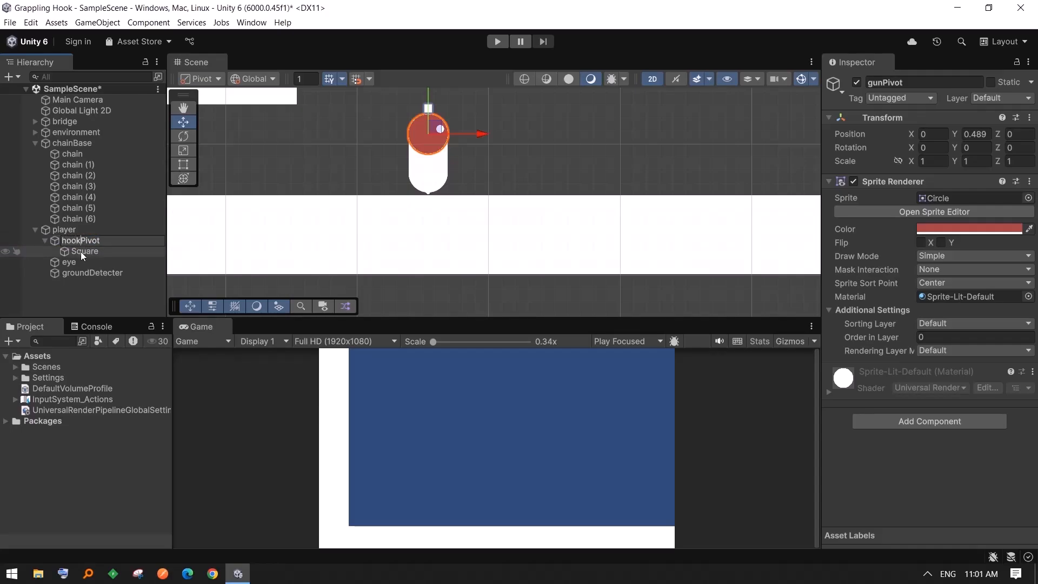
click(68, 254)
click(77, 253)
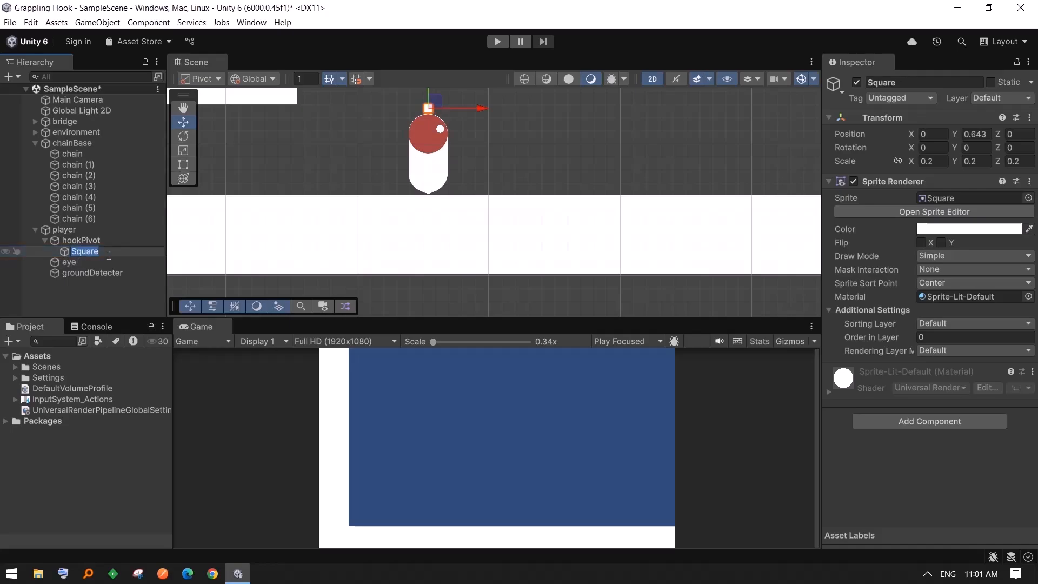
text(hook)
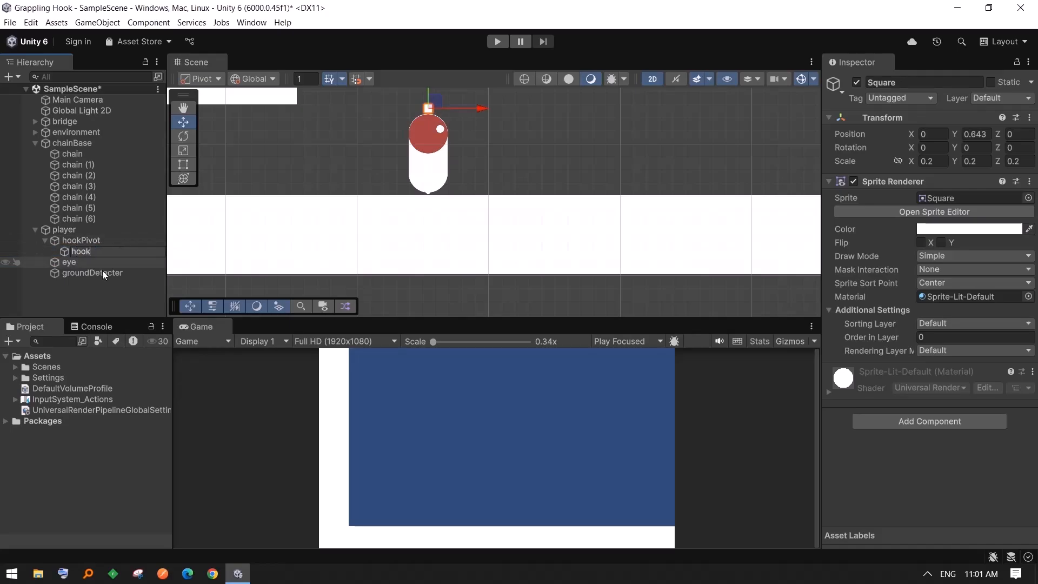
click(78, 251)
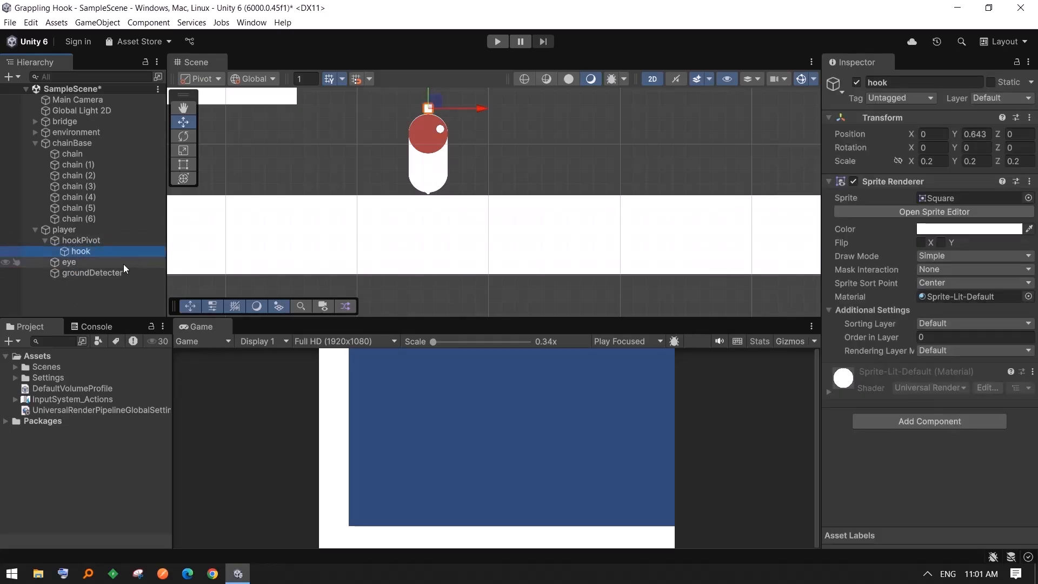
- Set the eye circle's sprite color to black
click(79, 241)
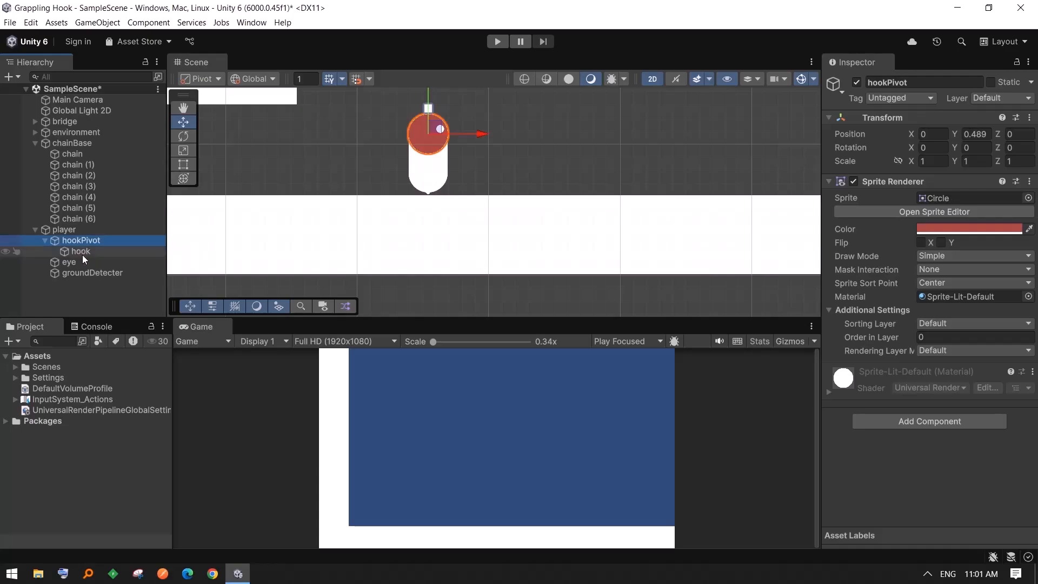
click(71, 264)
click(949, 229)
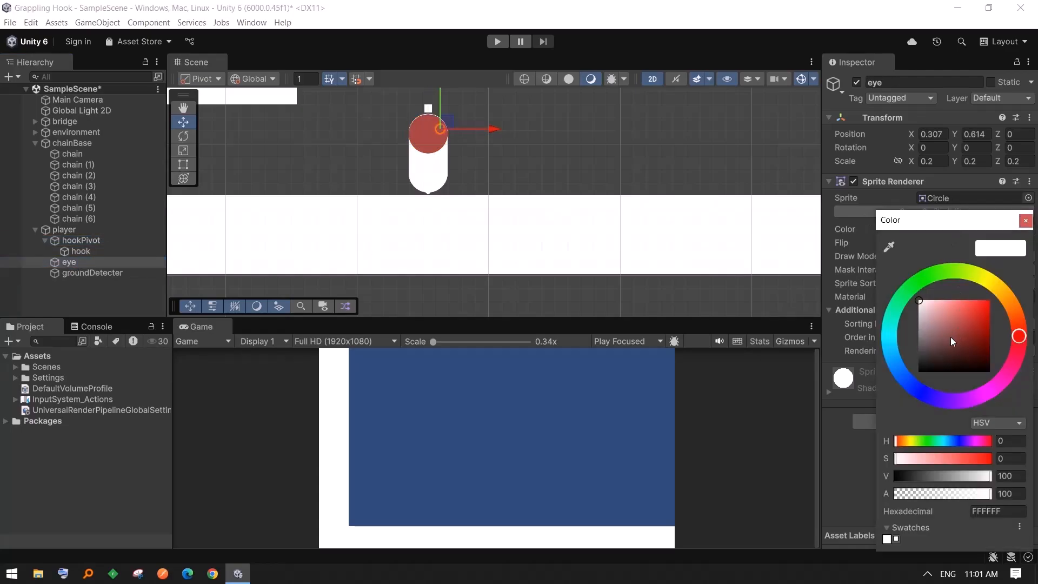
drag(949, 343, 906, 397)
click(1026, 220)
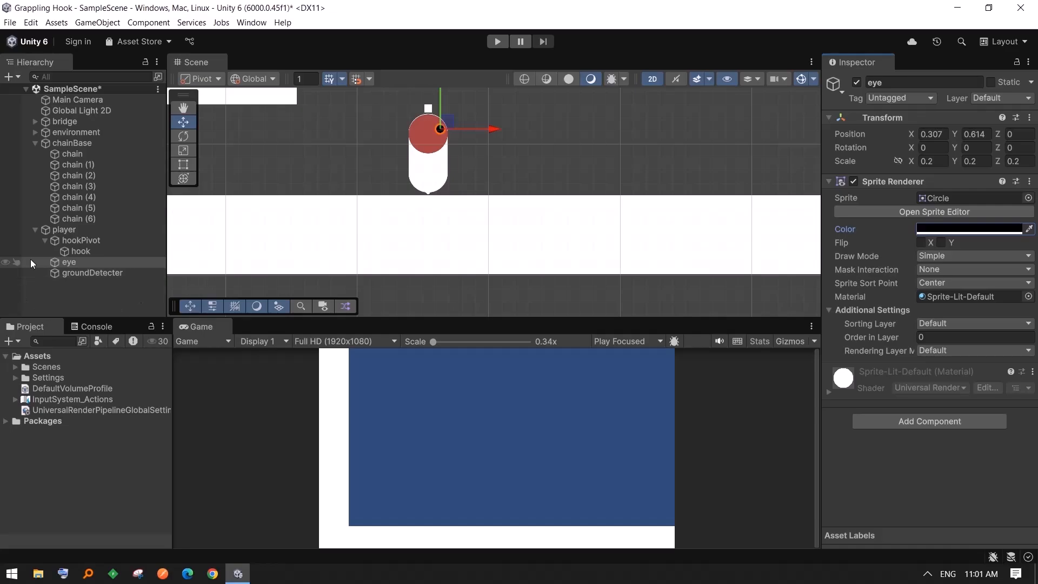
- Remove the Sprite Renderer component from the hookPivot object
click(79, 242)
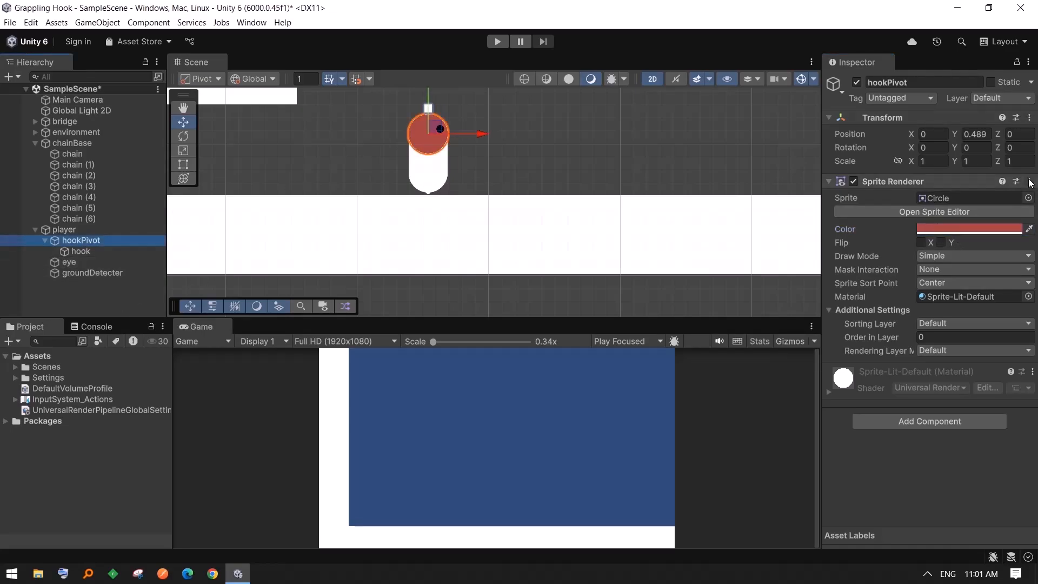
right_click(1006, 187)
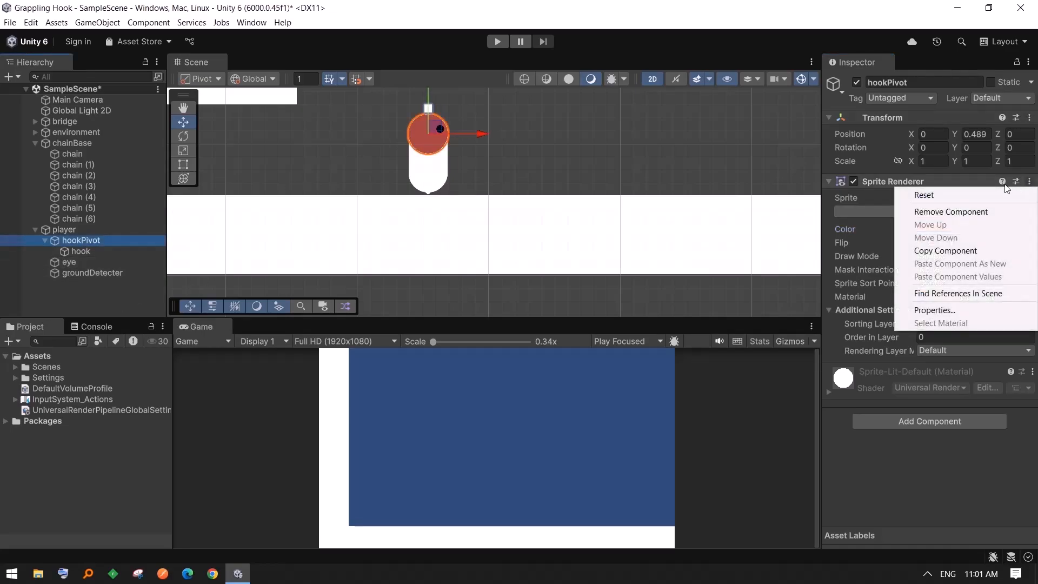
click(942, 213)
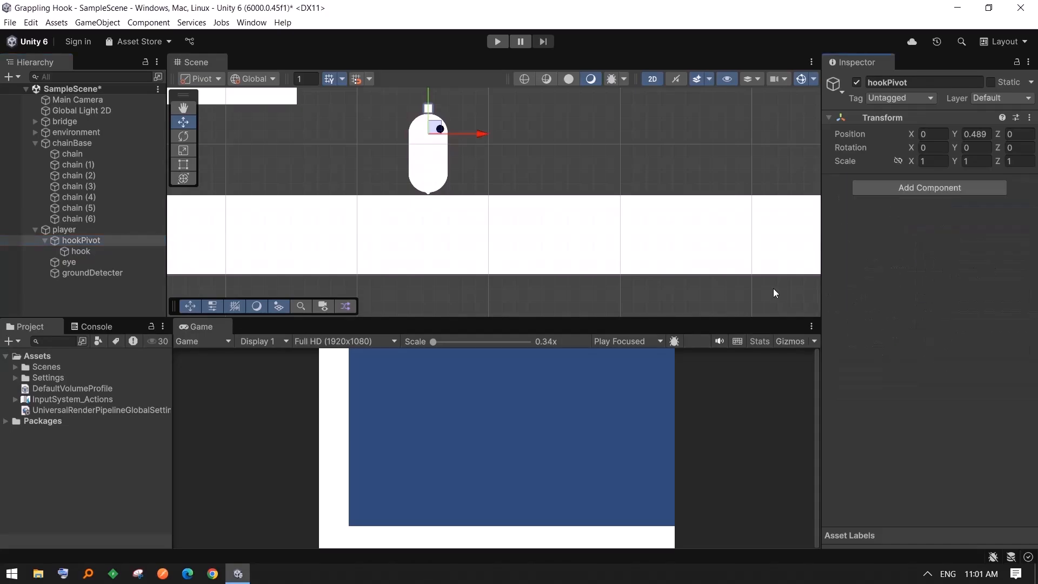
click(81, 251)
click(89, 240)
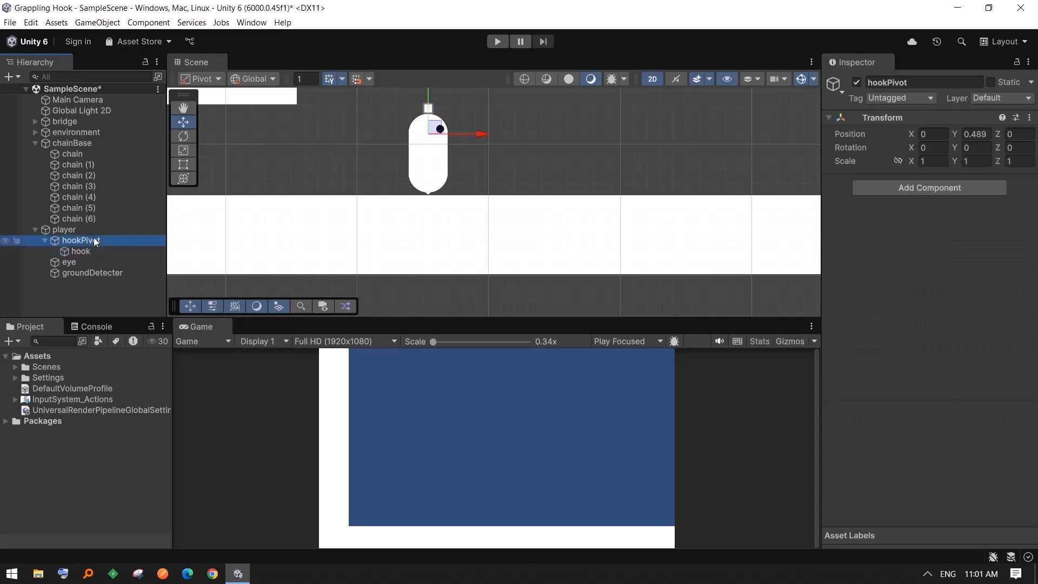
- Set the groundDetecter circle's sprite color to red
click(87, 272)
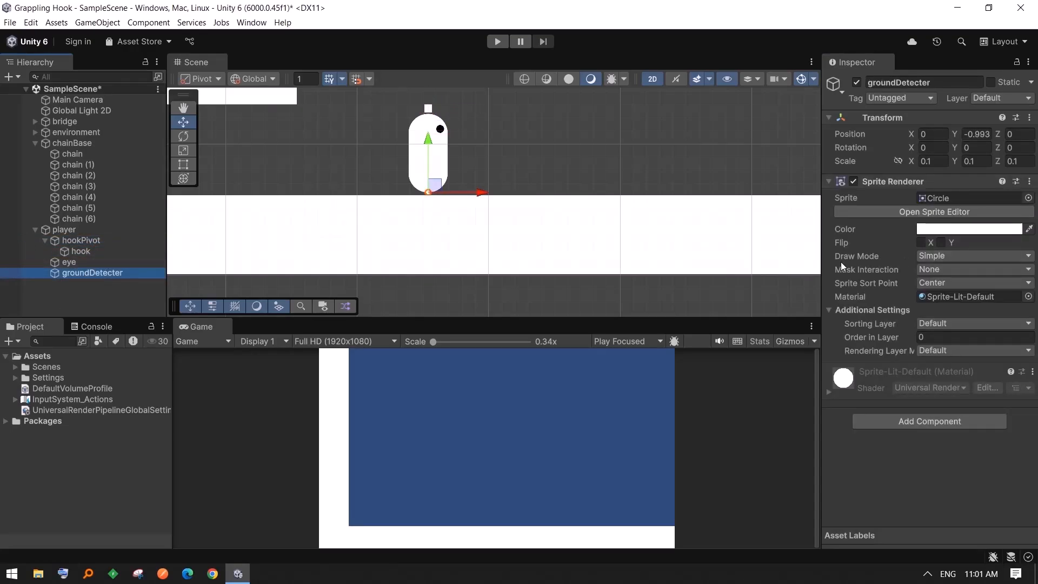
scroll(567, 187, up, 3)
click(969, 229)
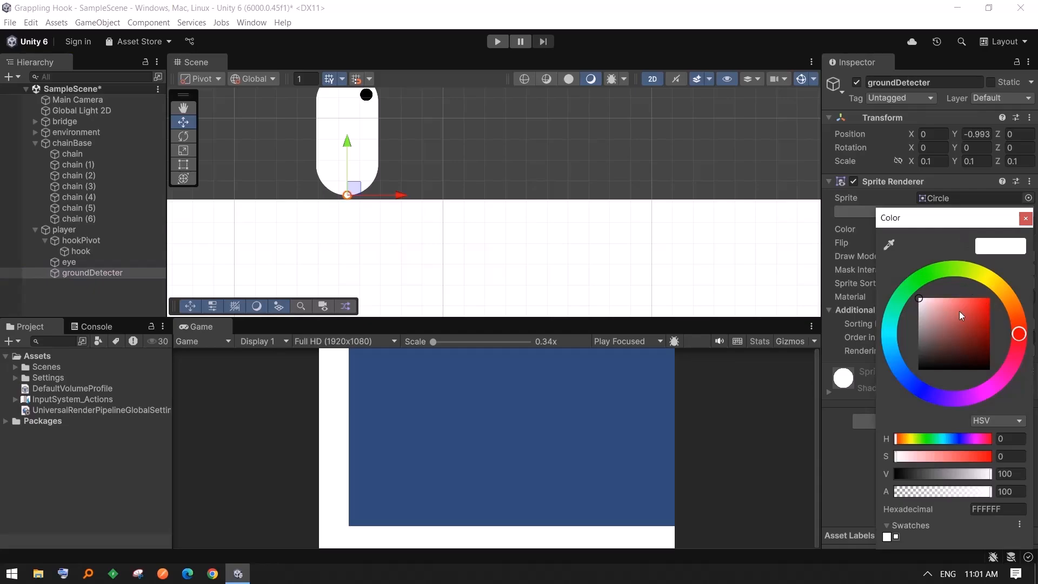
click(71, 262)
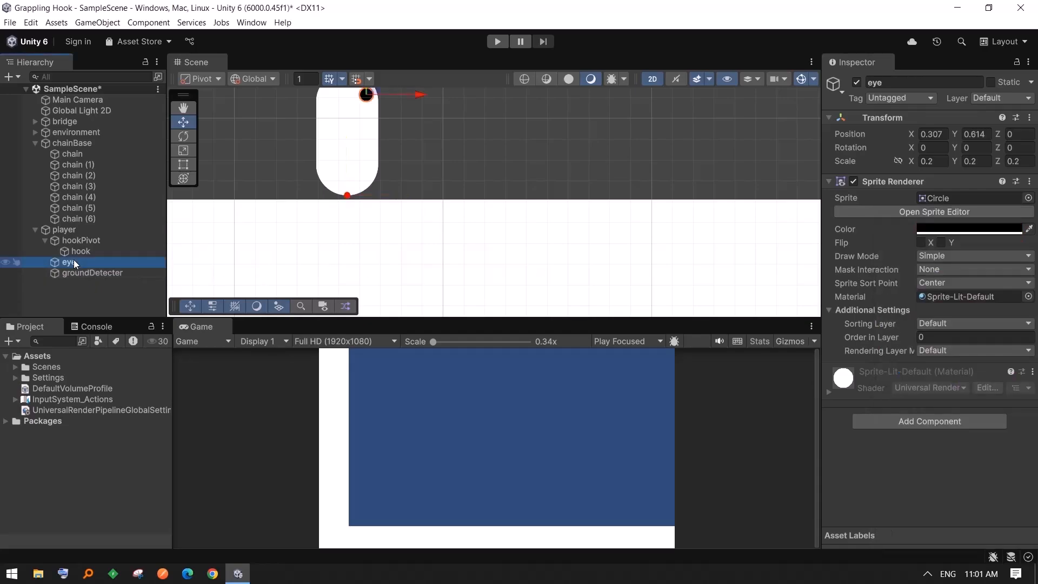
- Rename the hook square under hookPivot as hookGun
scroll(399, 141, down, 2)
scroll(400, 141, down, 6)
middle_drag(466, 149, 540, 216)
scroll(539, 216, up, 5)
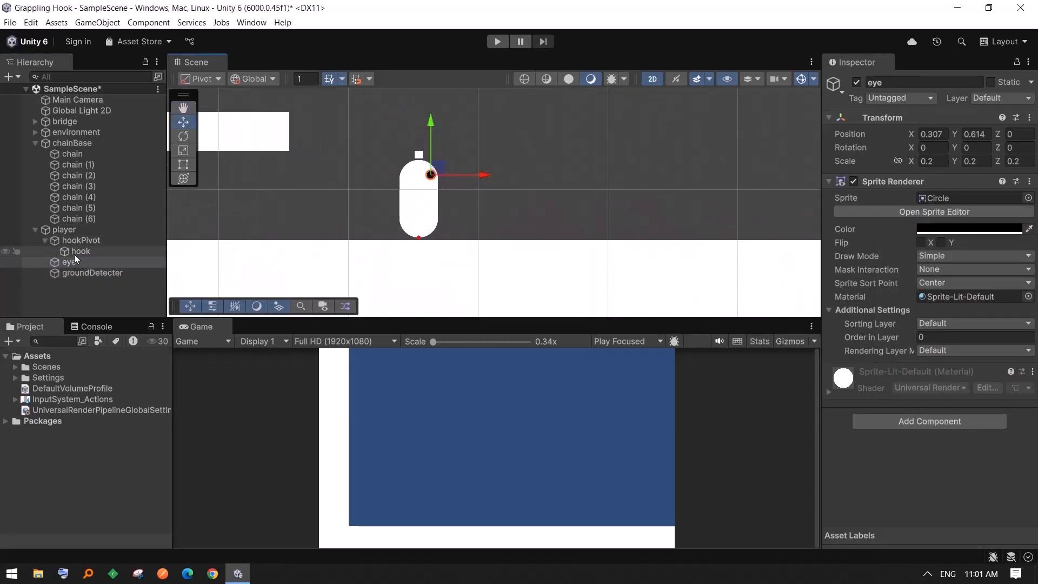
click(84, 252)
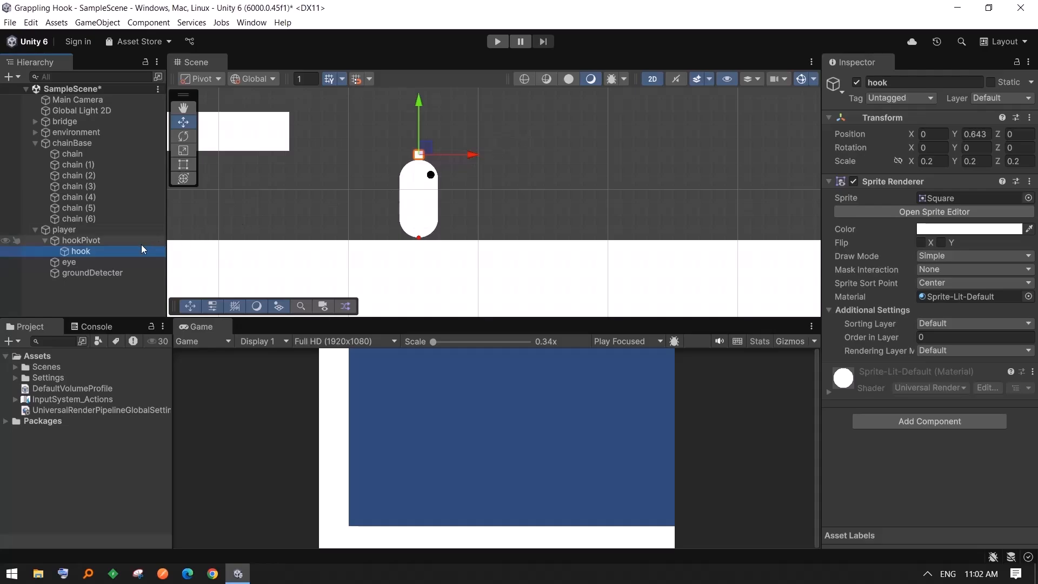
click(89, 249)
click(88, 250)
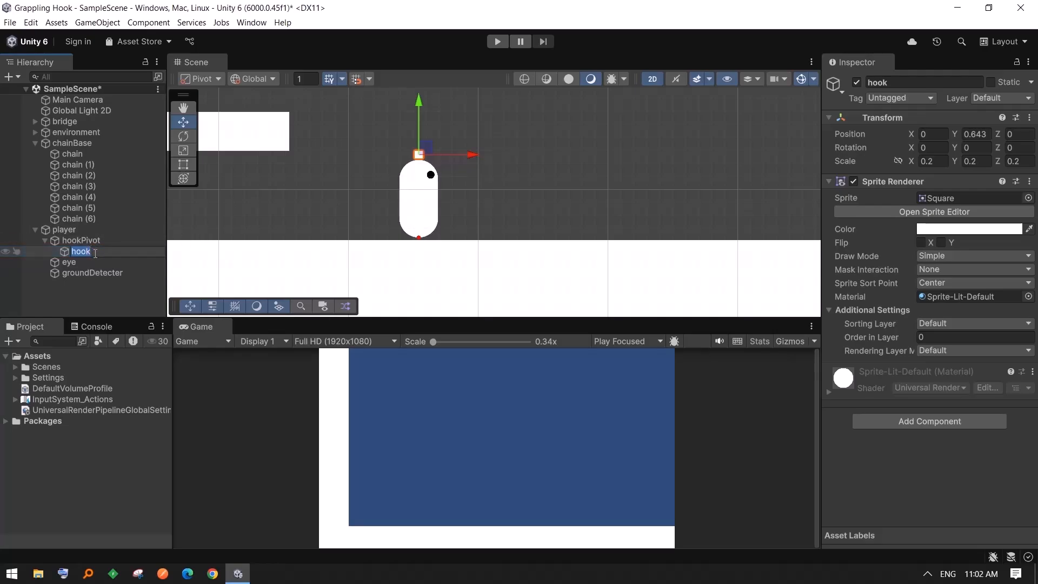
text(Gun)
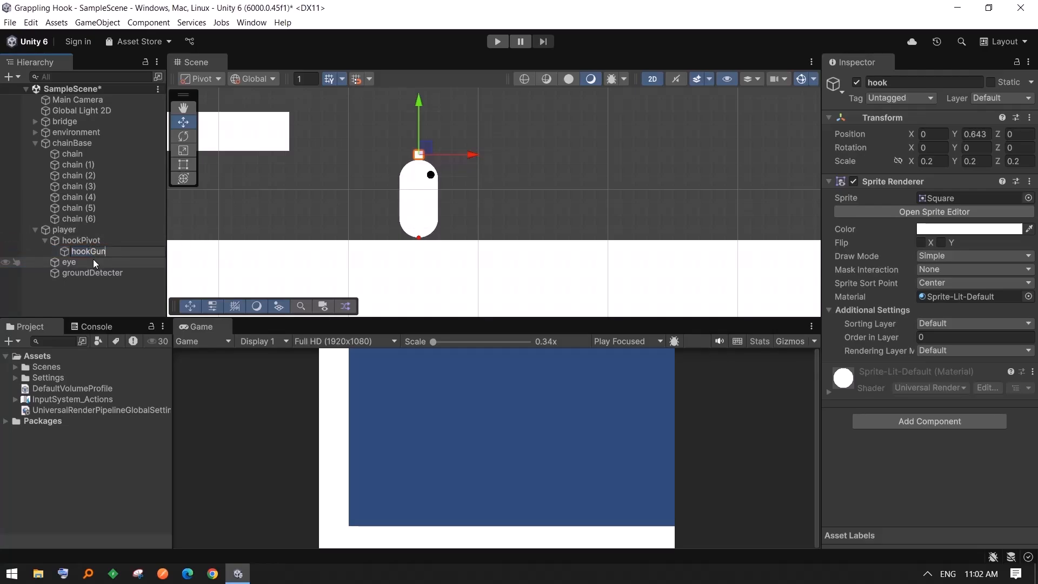
key(Return)
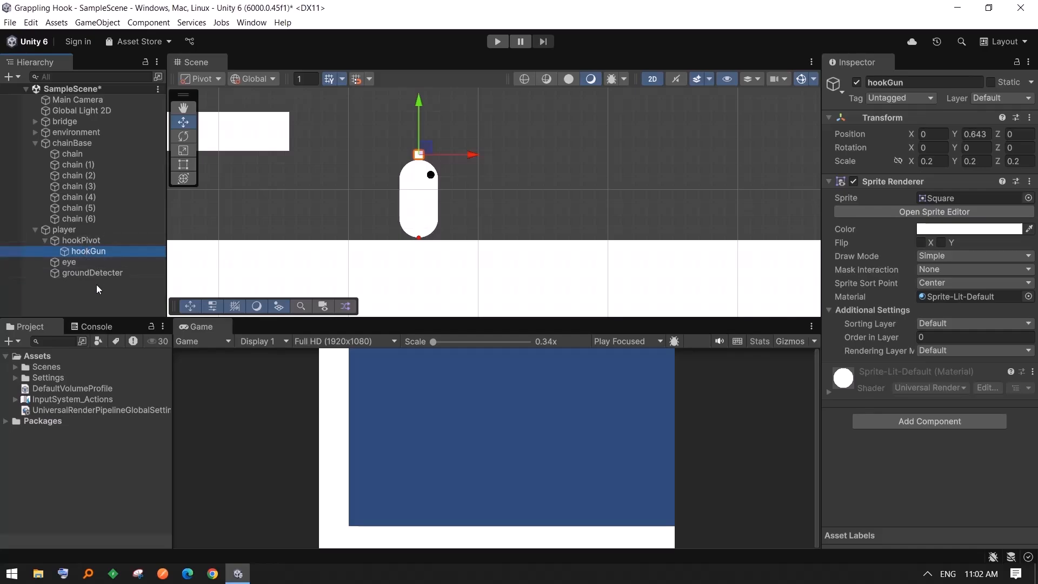
click(96, 285)
click(91, 254)
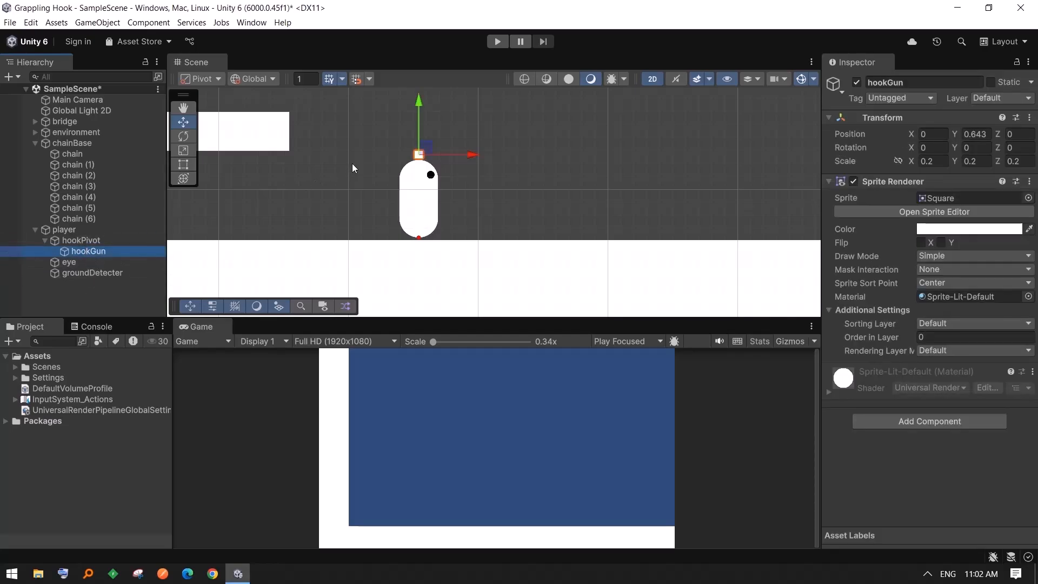
- Try rotating hookPivot so its child square swings around the player, and undo the rotation
click(94, 240)
key(e)
drag(472, 165, 485, 214)
key(ctrl+z)
click(545, 190)
- Add a Circle Collider 2D component to the groundDetecter object
scroll(459, 240, up, 6)
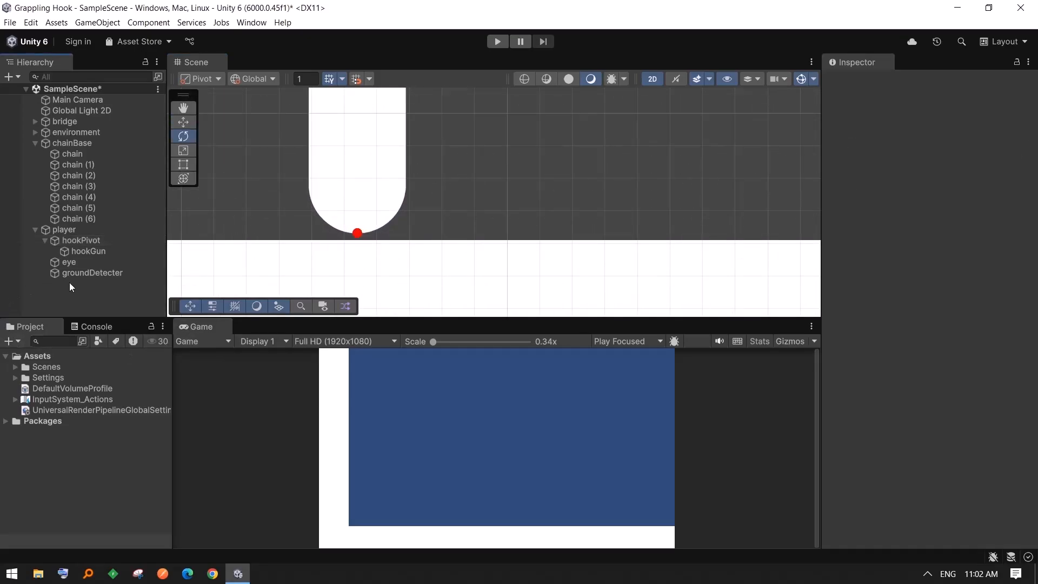
click(82, 273)
click(930, 420)
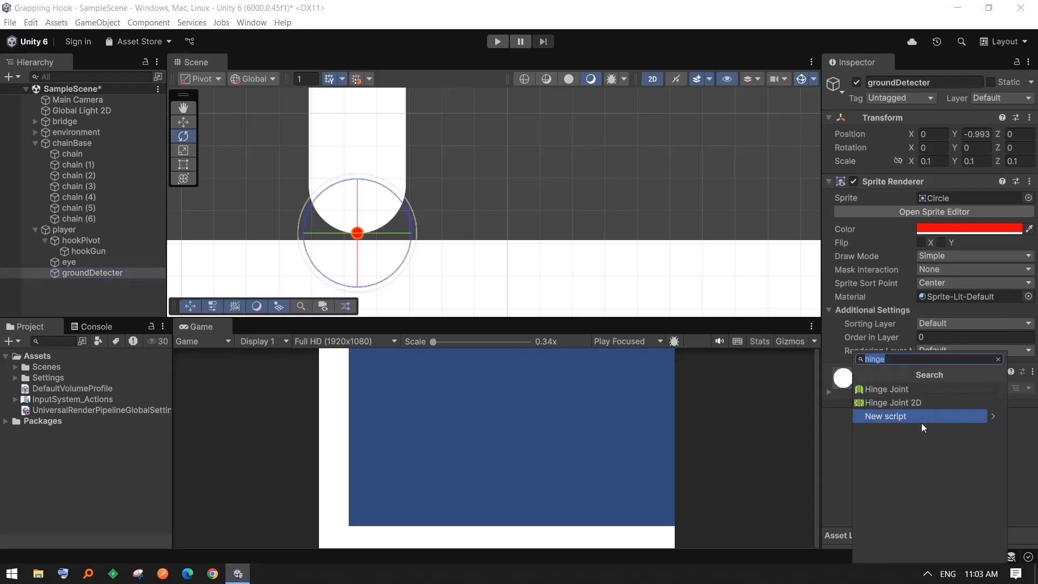
text(circ)
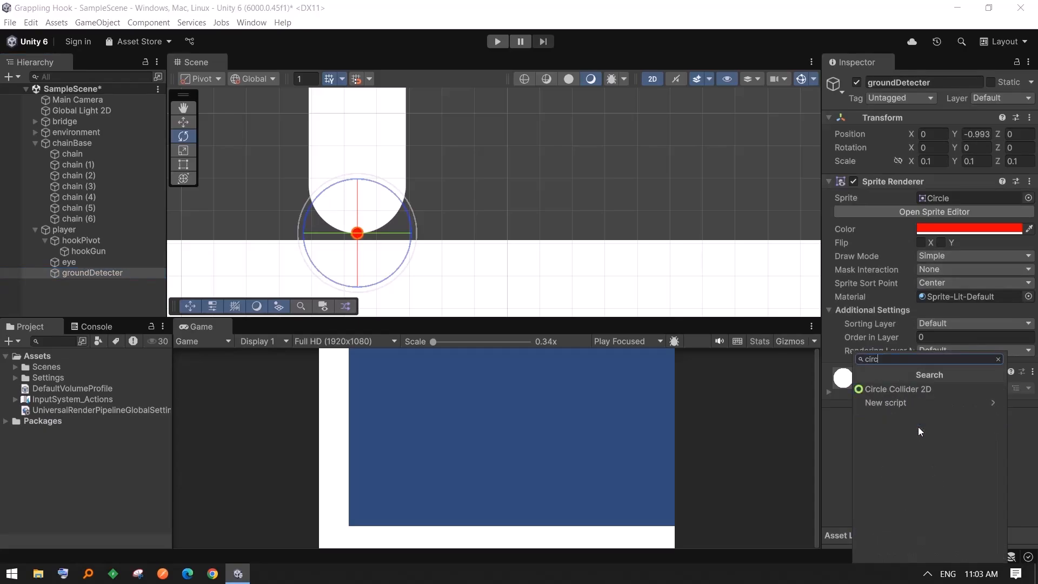
key(Return)
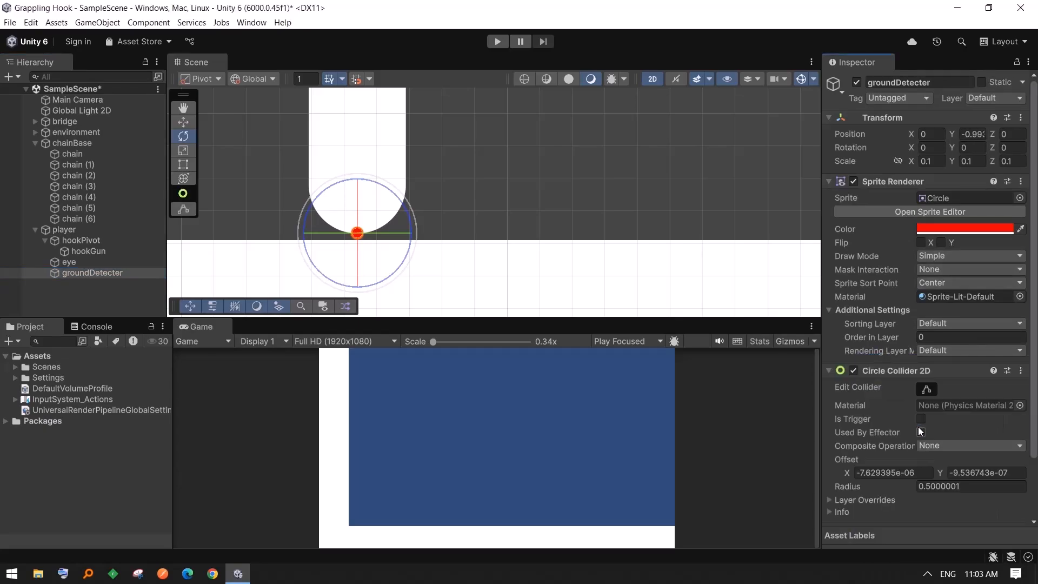
- Add a Rigidbody 2D component to the player capsule
click(70, 264)
click(89, 250)
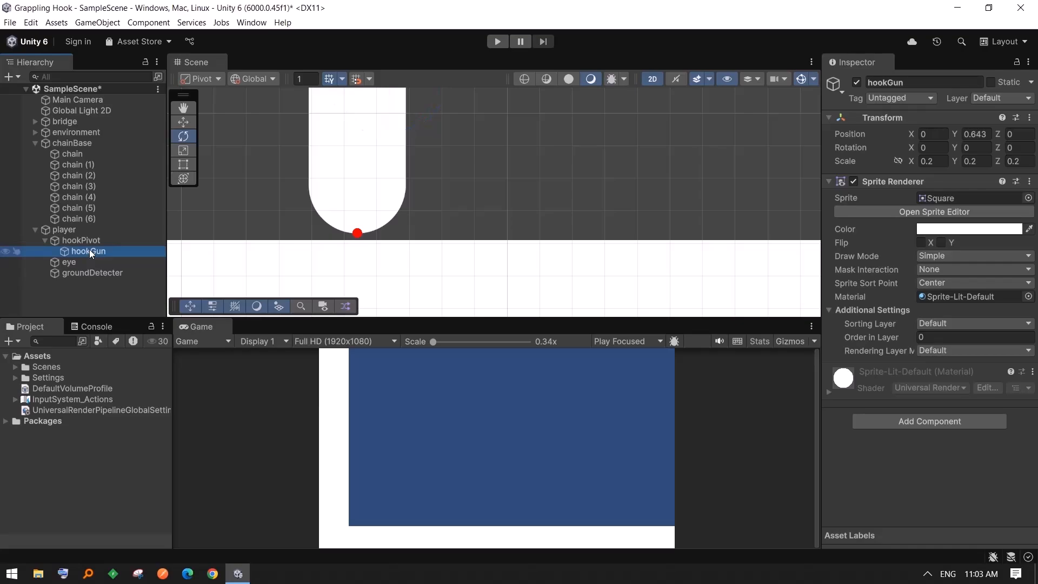
click(82, 239)
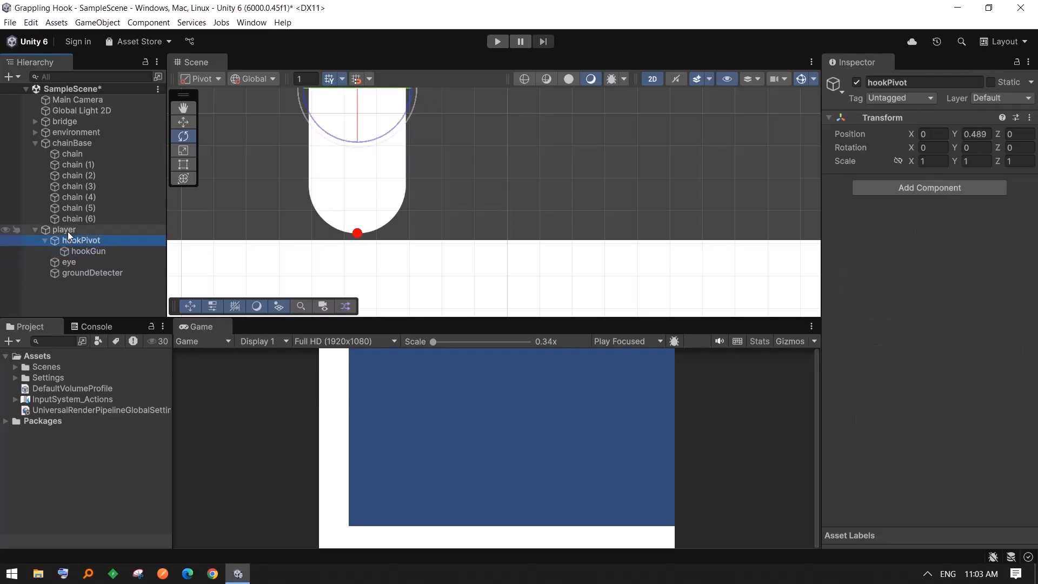
double_click(67, 231)
key(w)
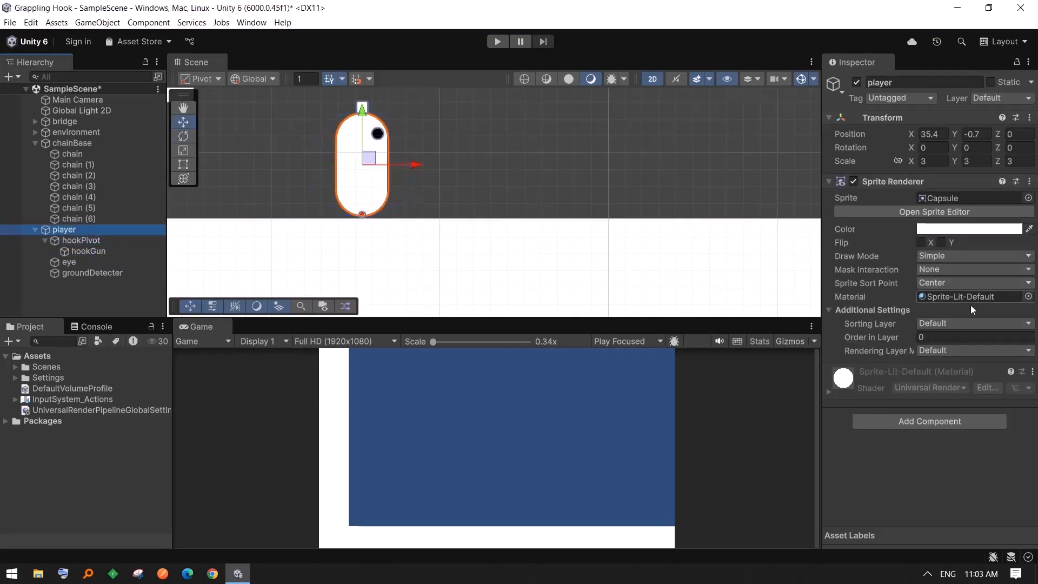
click(933, 422)
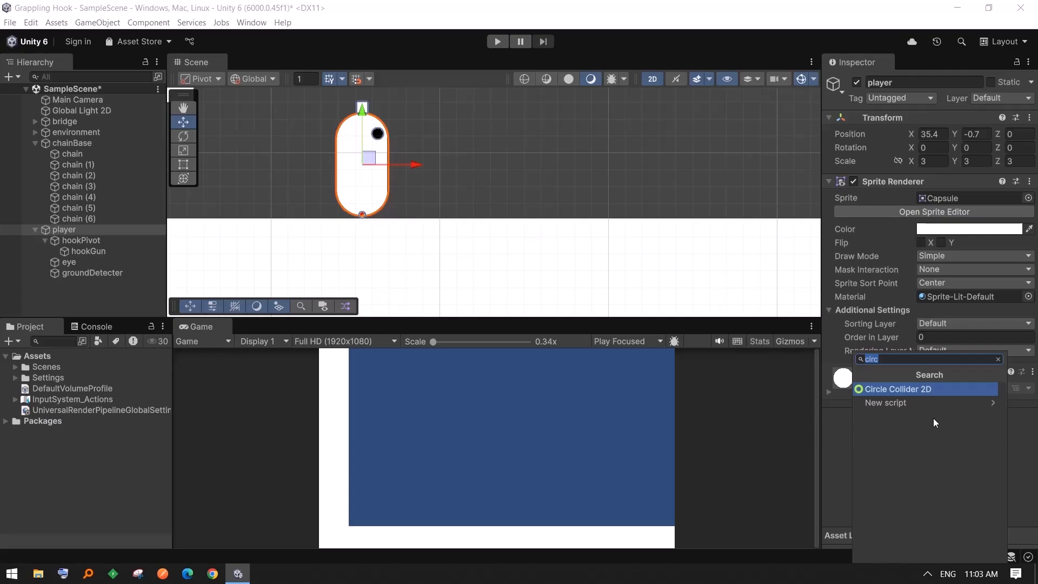
text(rigi)
key(Down)
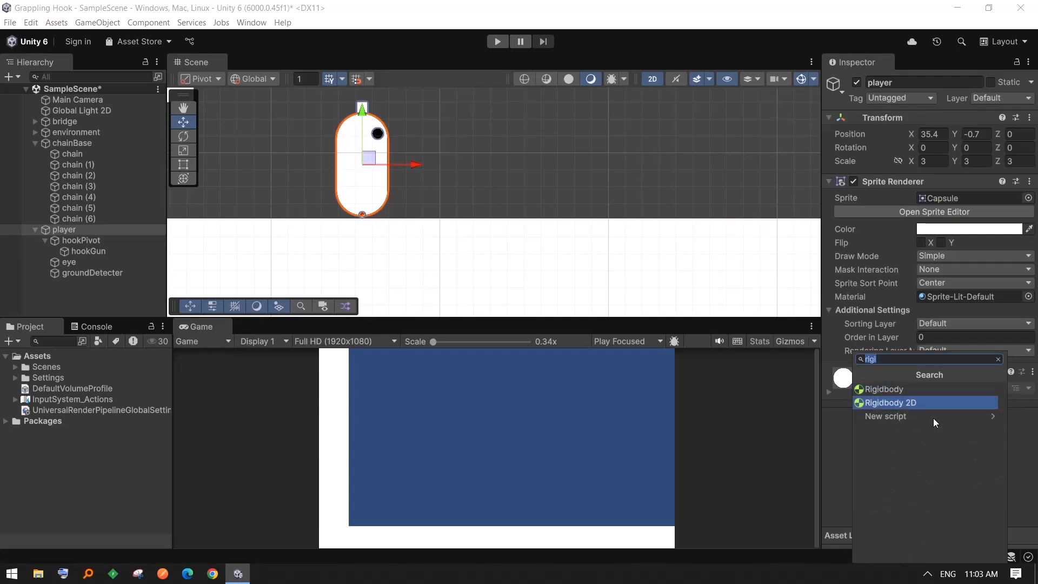
key(Return)
- Freeze the Z rotation in the constraints of the player's Rigidbody 2D
scroll(919, 335, down, 2)
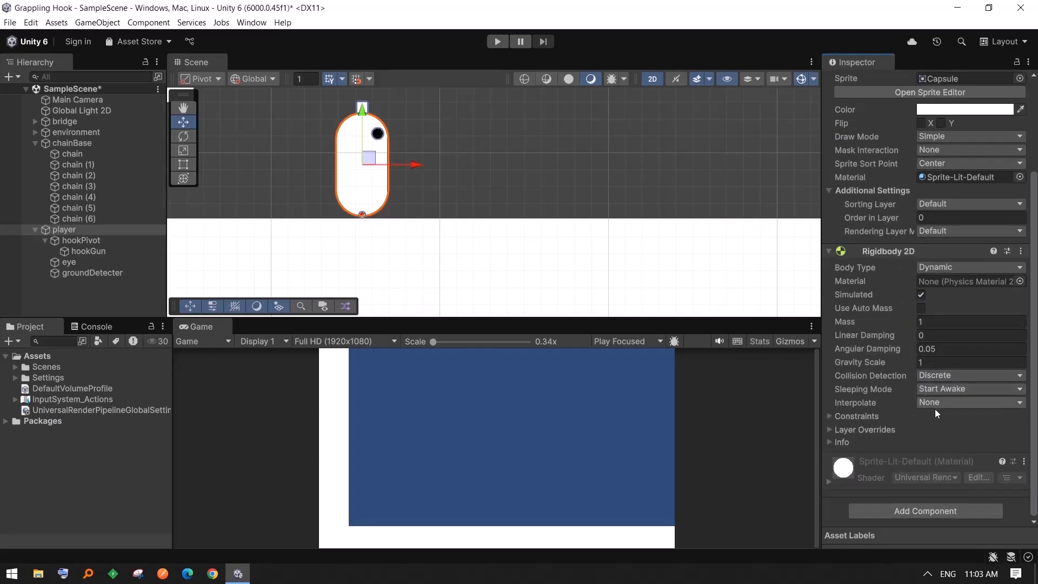
click(831, 417)
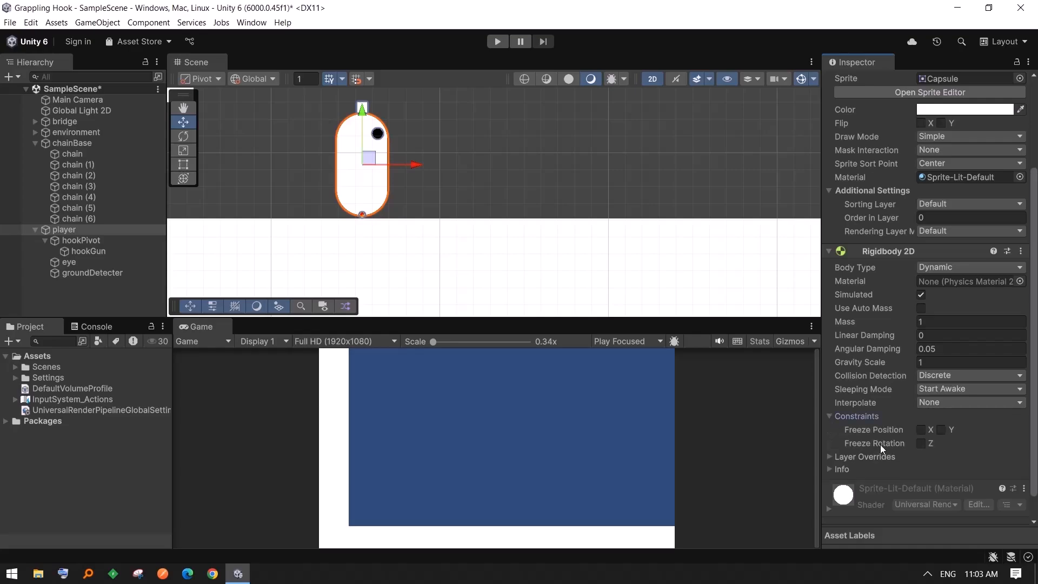
click(920, 444)
scroll(1017, 409, down, 1)
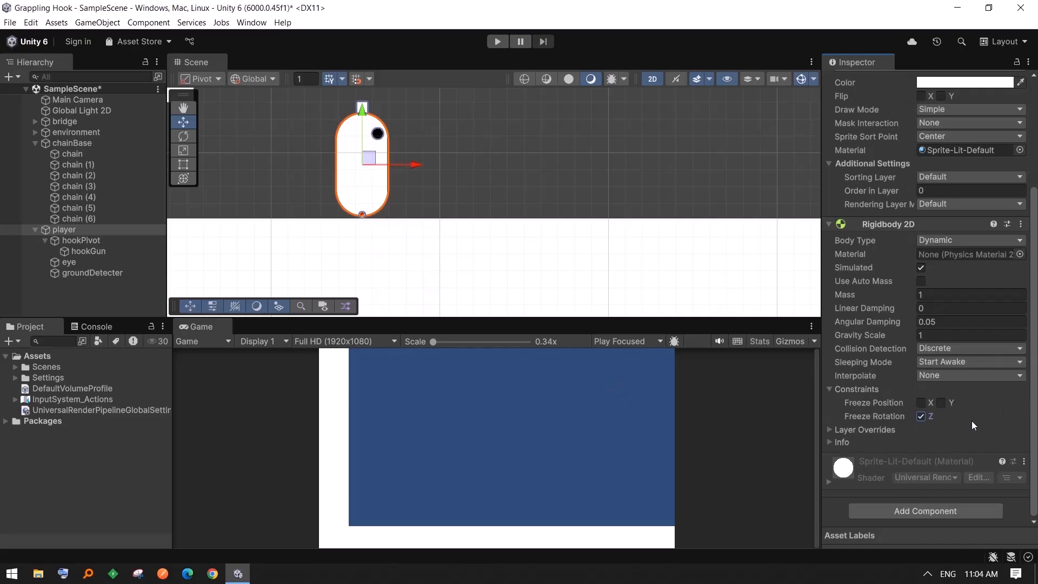
- Add a Capsule Collider 2D component to the player
click(939, 506)
text(caps)
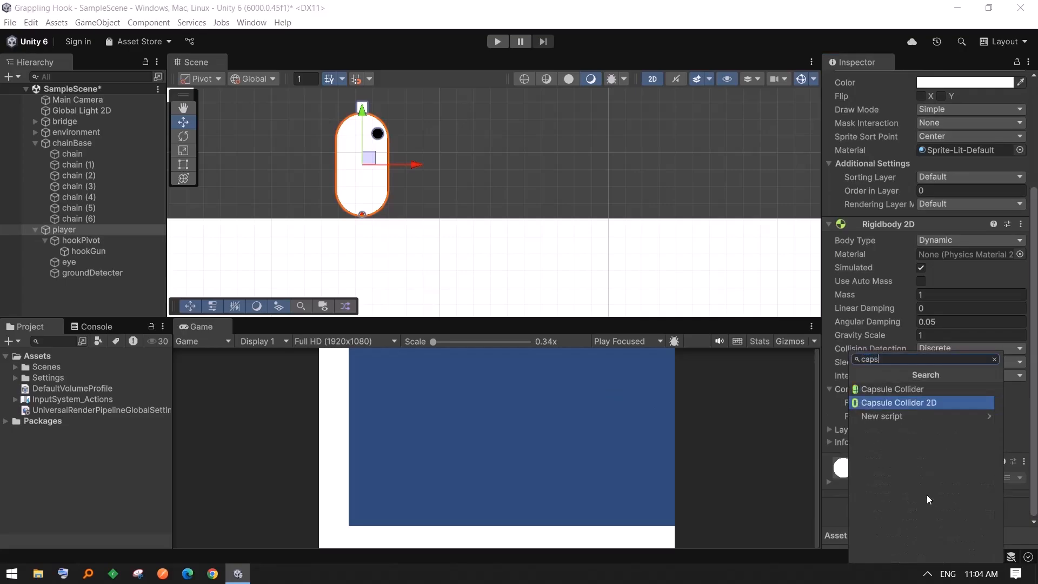
key(Return)
scroll(924, 460, down, 5)
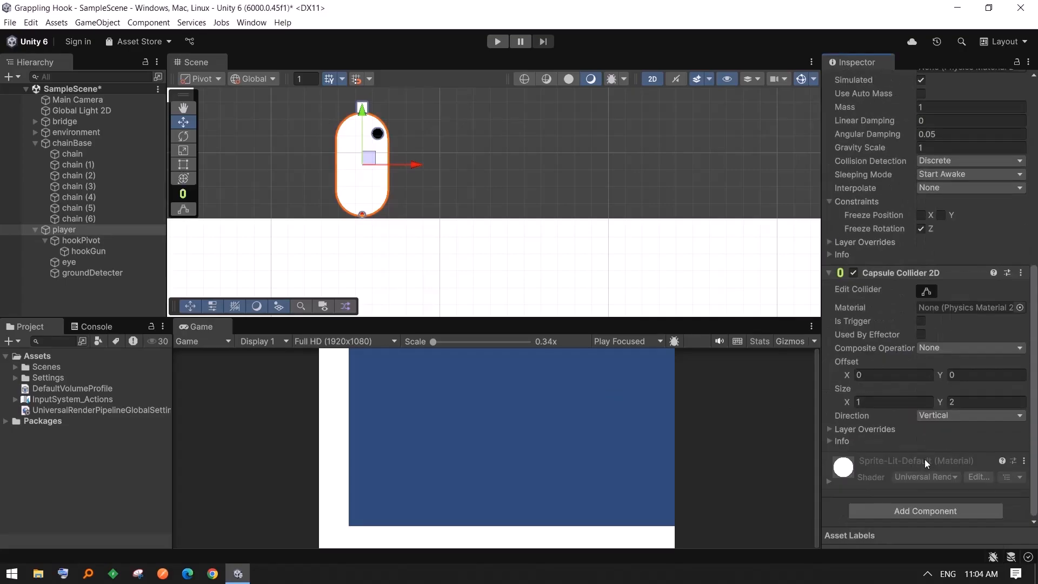
- Make the groundDetecter's Circle Collider 2D a trigger
click(95, 272)
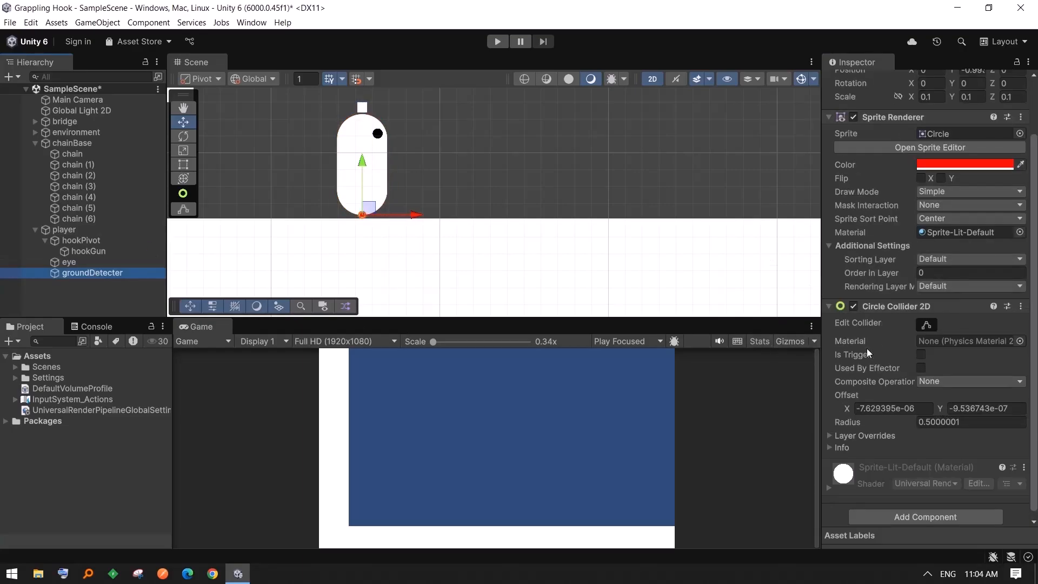
scroll(955, 441, down, 1)
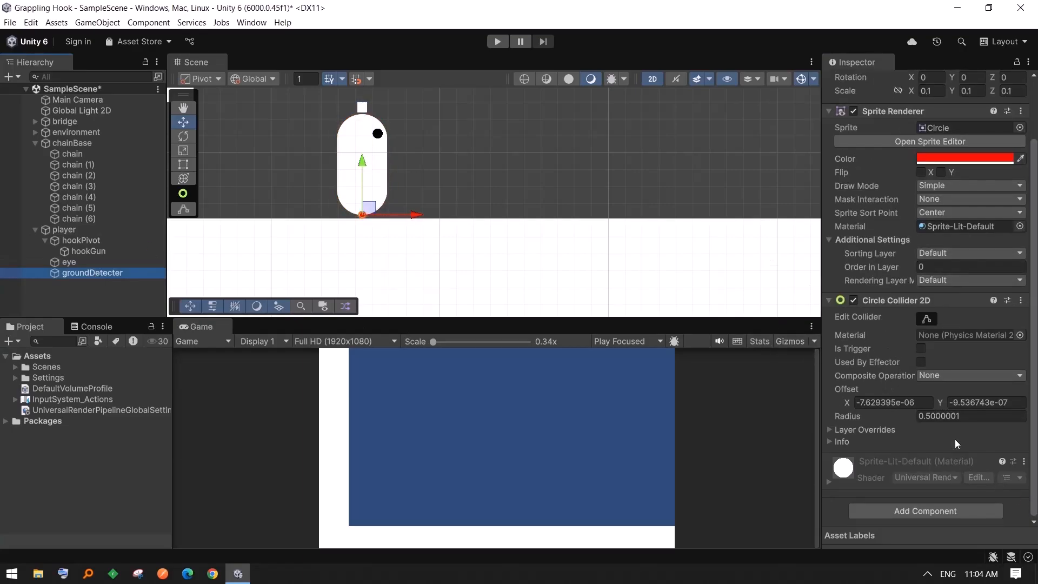
click(921, 350)
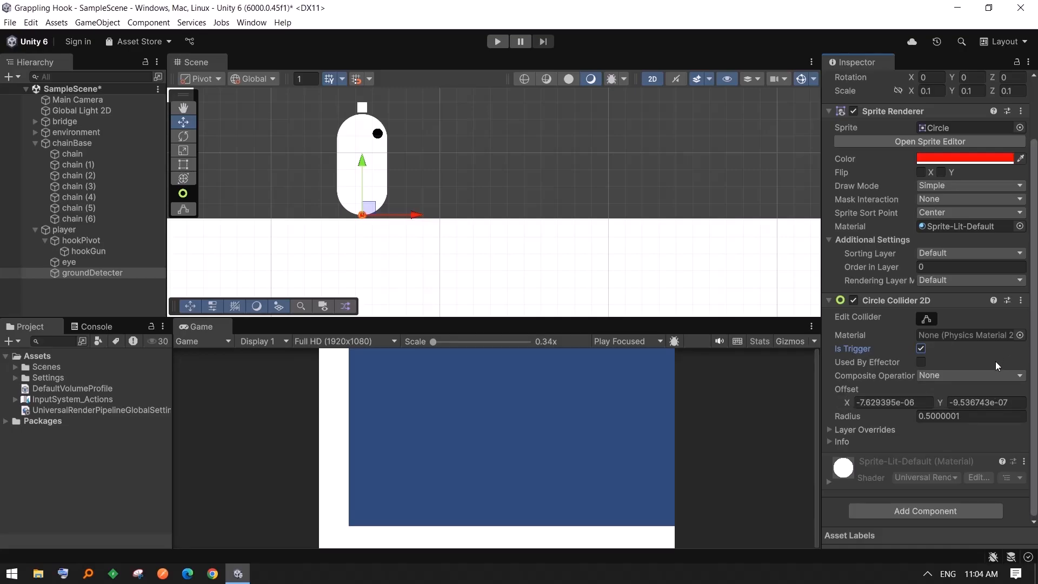
scroll(946, 306, up, 3)
- Set the hookGun square's sprite color to bright green
click(70, 263)
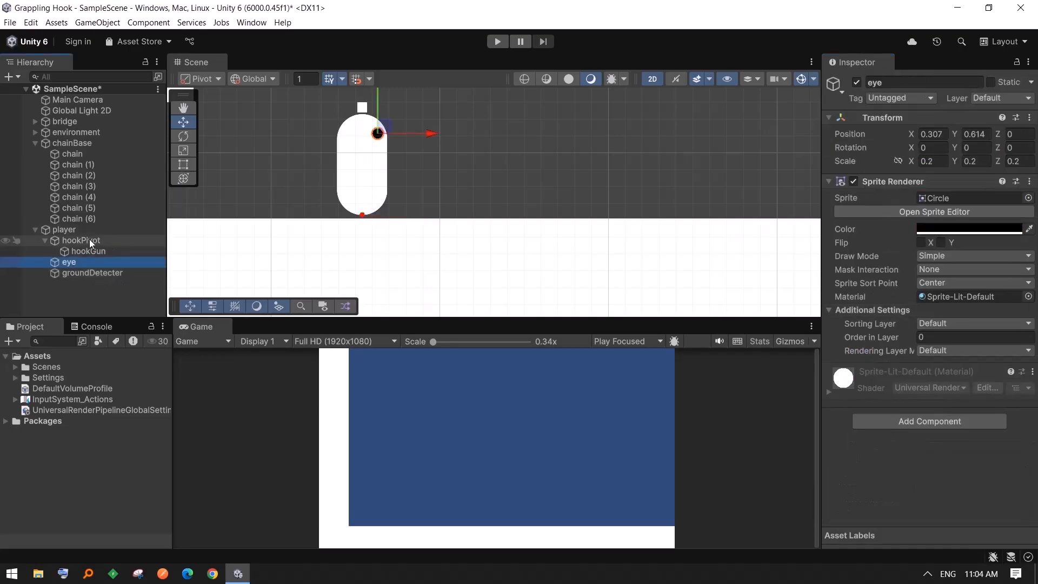
click(86, 250)
click(969, 229)
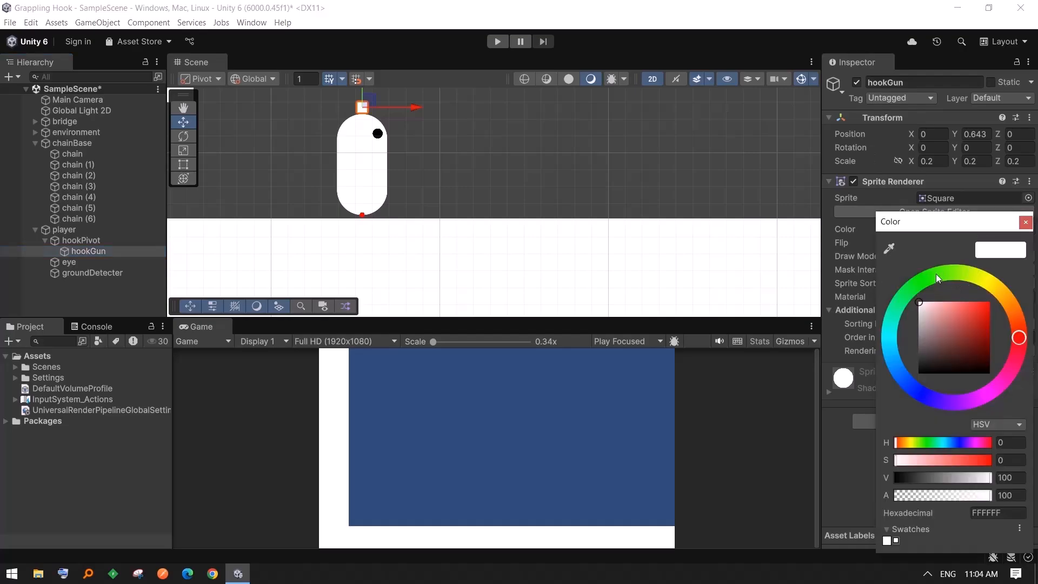
click(934, 276)
drag(959, 310, 1031, 279)
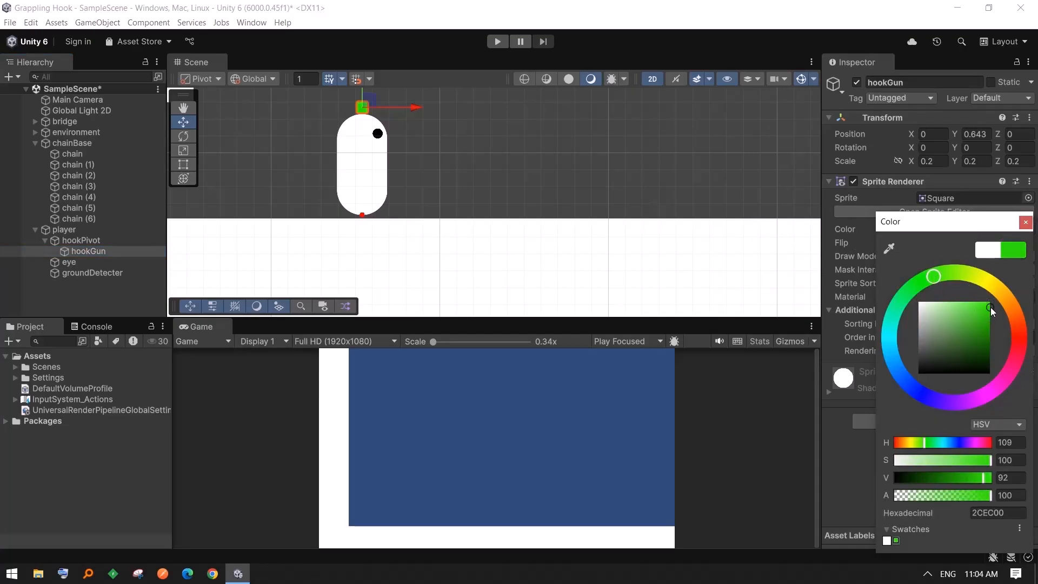
click(621, 191)
scroll(380, 134, down, 2)
scroll(436, 145, up, 1)
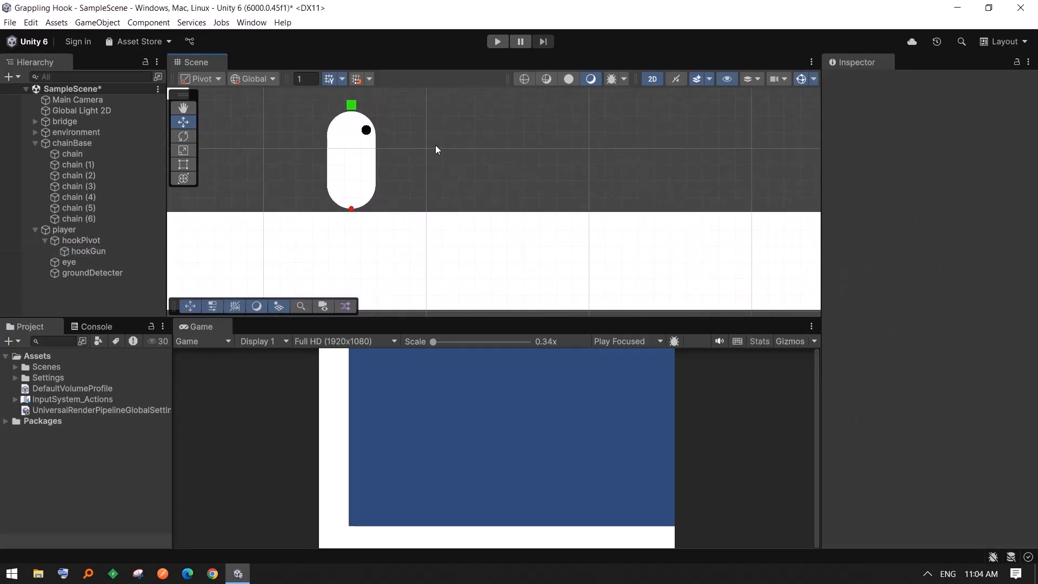
- Examine how the player, hookPivot and hookGun objects are nested and placed
click(88, 252)
click(92, 241)
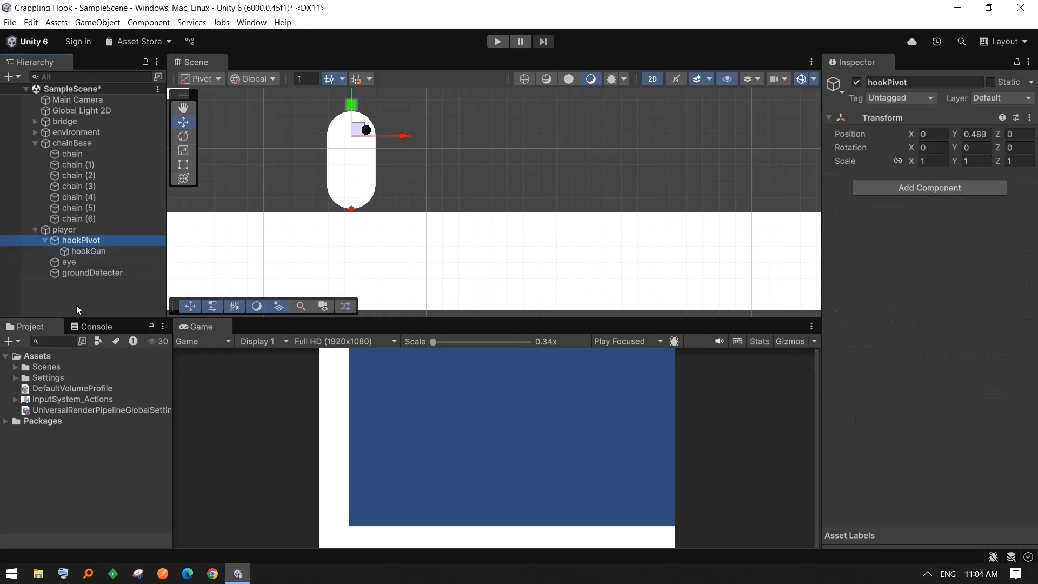
click(76, 305)
click(91, 251)
click(95, 241)
click(85, 232)
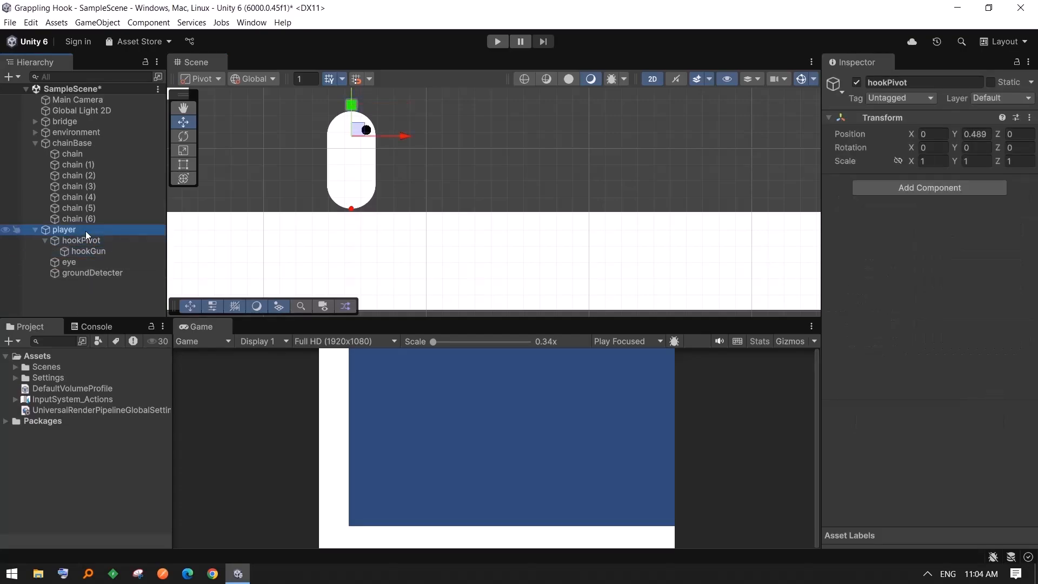
click(109, 303)
scroll(212, 226, down, 2)
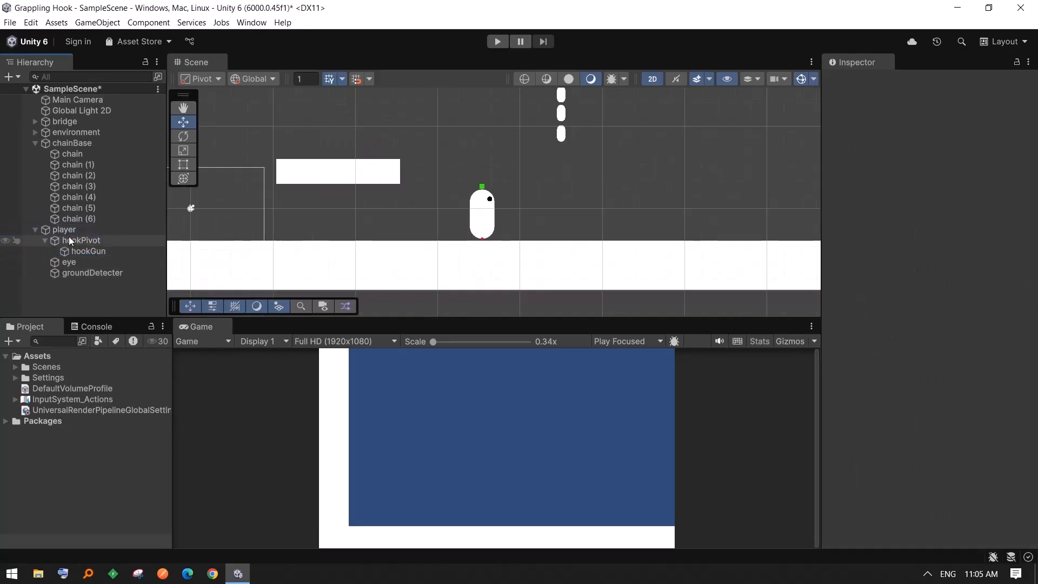
- Add a Hinge Joint 2D component to the player
click(70, 231)
scroll(995, 291, down, 10)
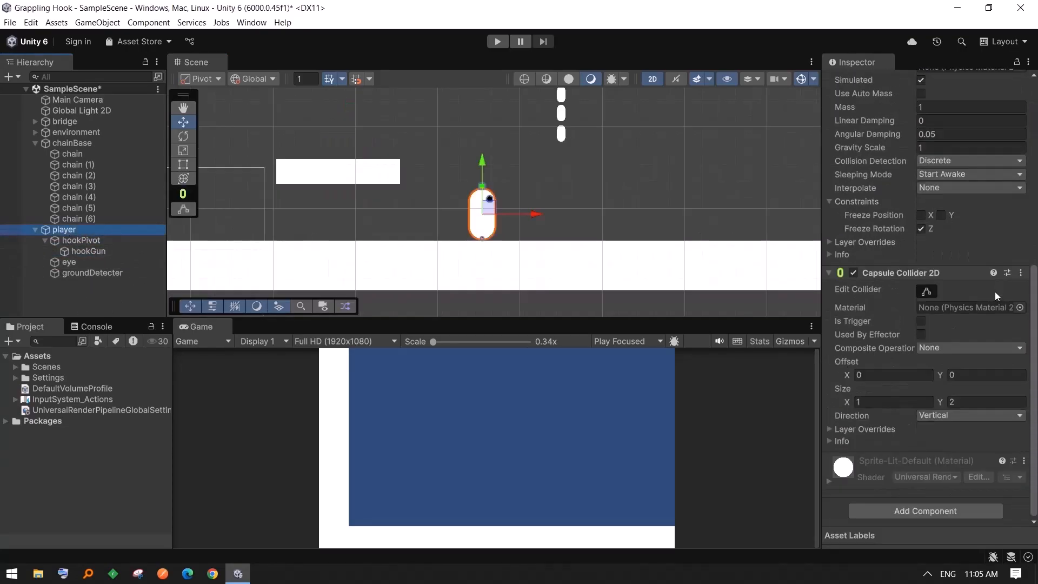
click(921, 509)
text(hinge)
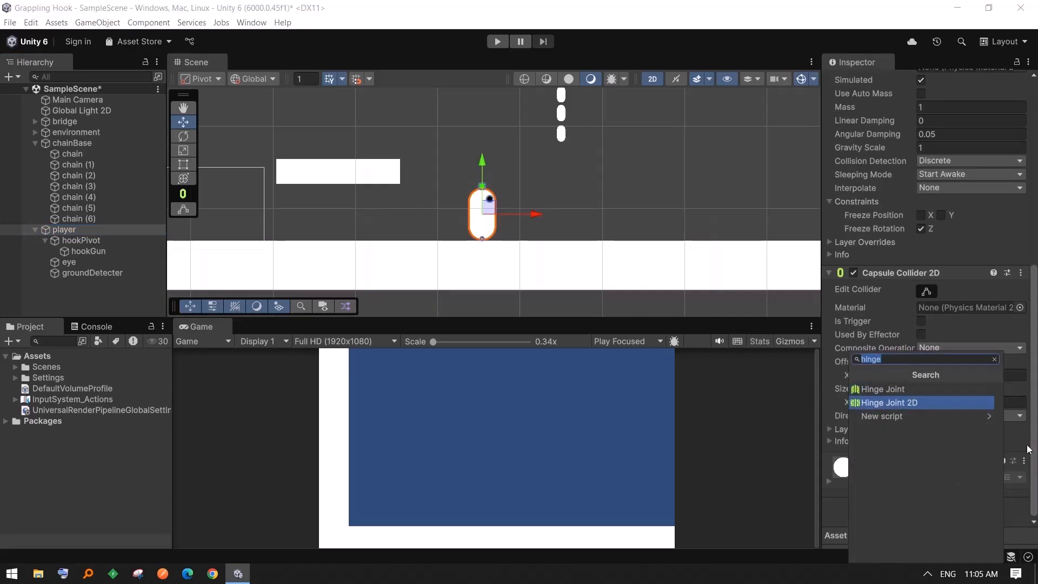
click(890, 403)
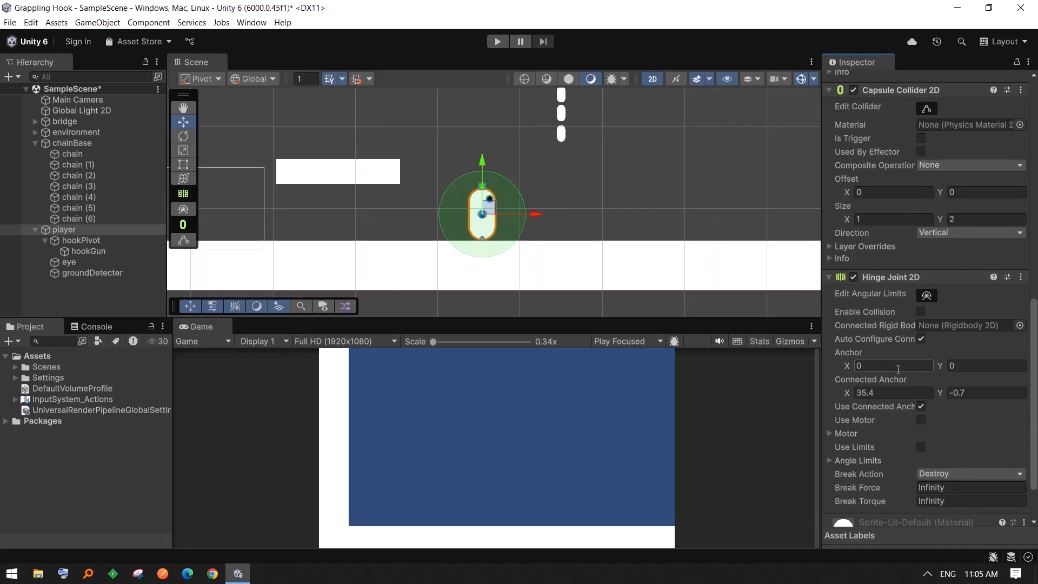
scroll(553, 192, up, 4)
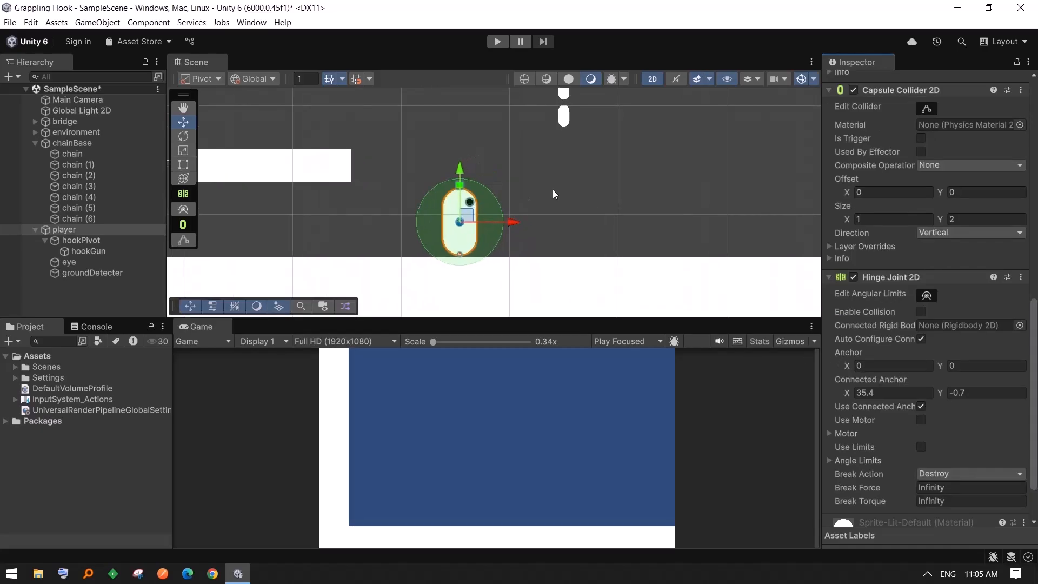
scroll(553, 190, up, 1)
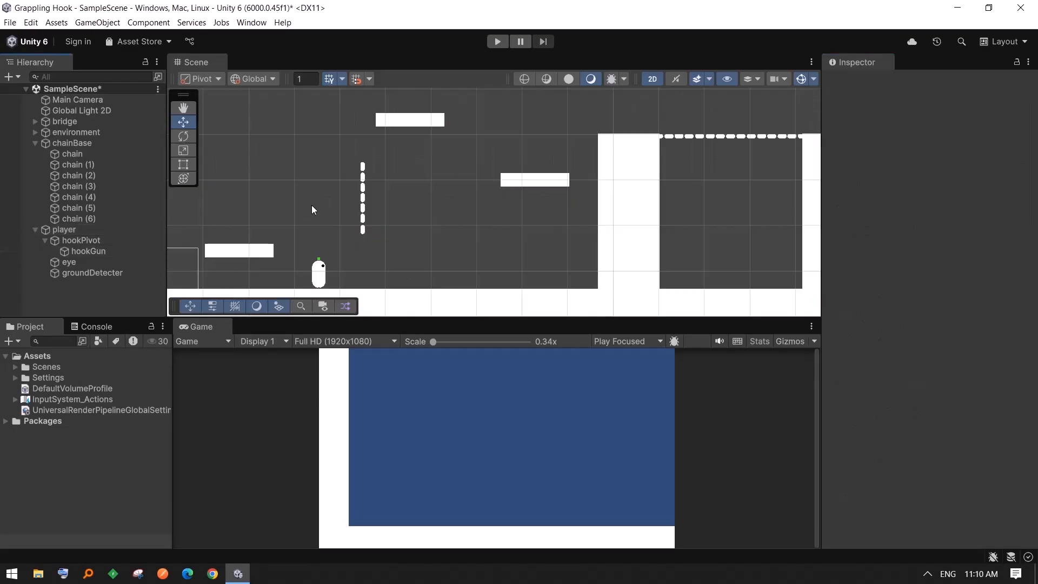
- Examine the player's surroundings and the environment's wide floor square, including its components and extent across the level
click(449, 218)
scroll(328, 262, up, 8)
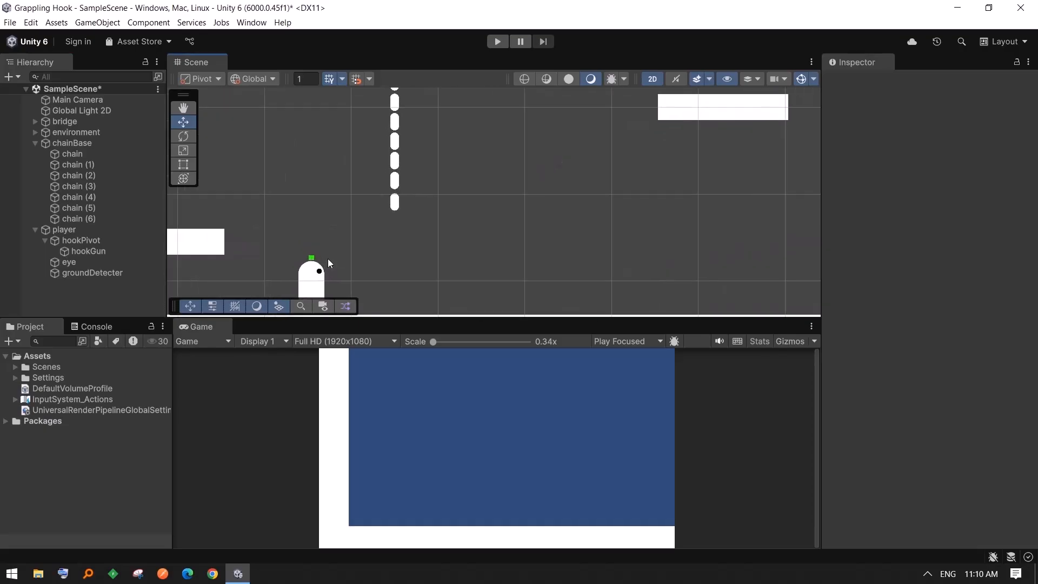
middle_drag(474, 250, 531, 176)
scroll(533, 190, down, 3)
click(537, 225)
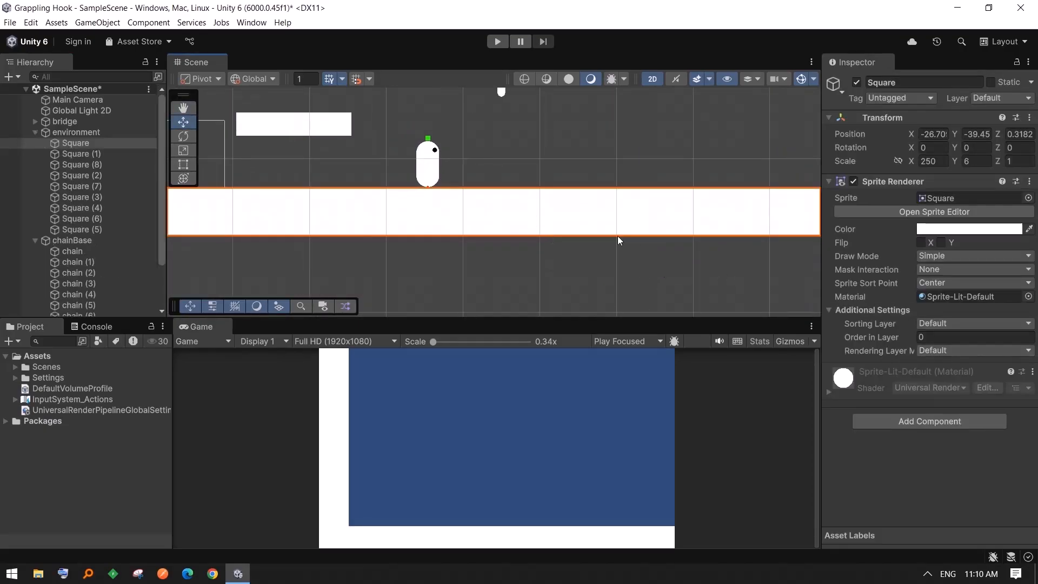
scroll(595, 206, down, 3)
scroll(624, 204, down, 5)
middle_drag(586, 186, 465, 198)
scroll(499, 195, down, 4)
middle_drag(594, 257, 526, 272)
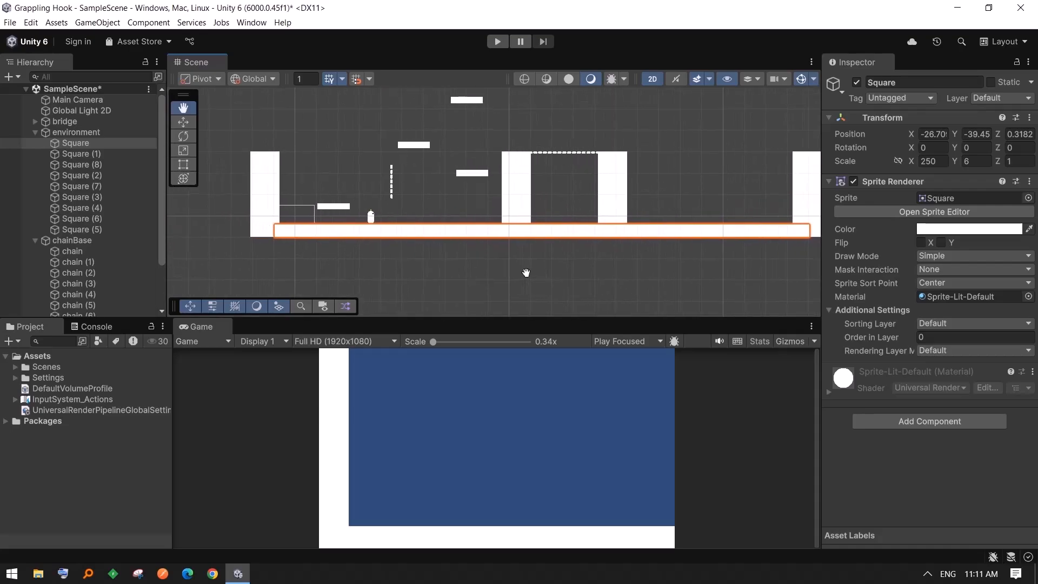
key(w)
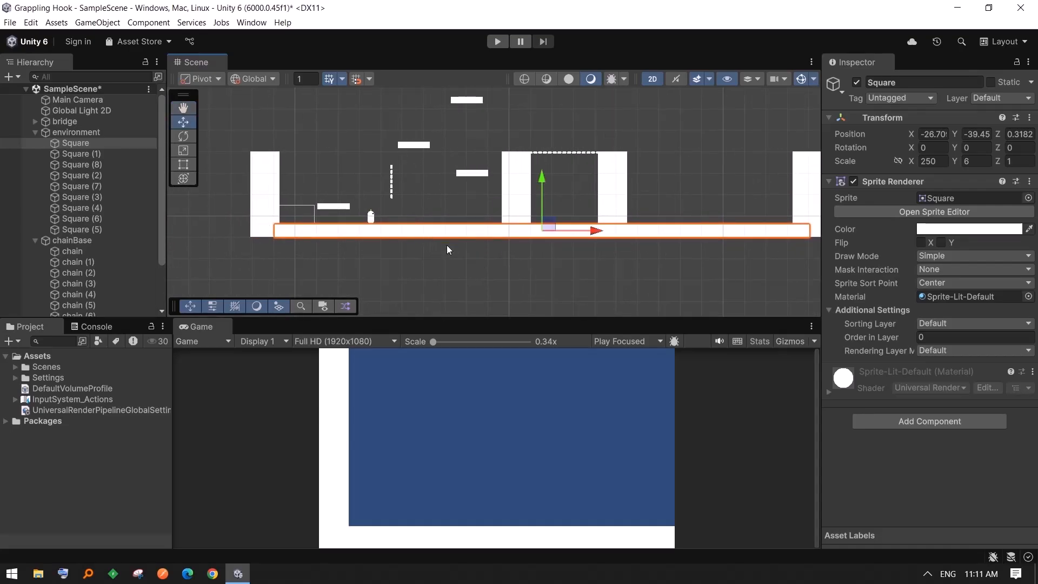
click(417, 203)
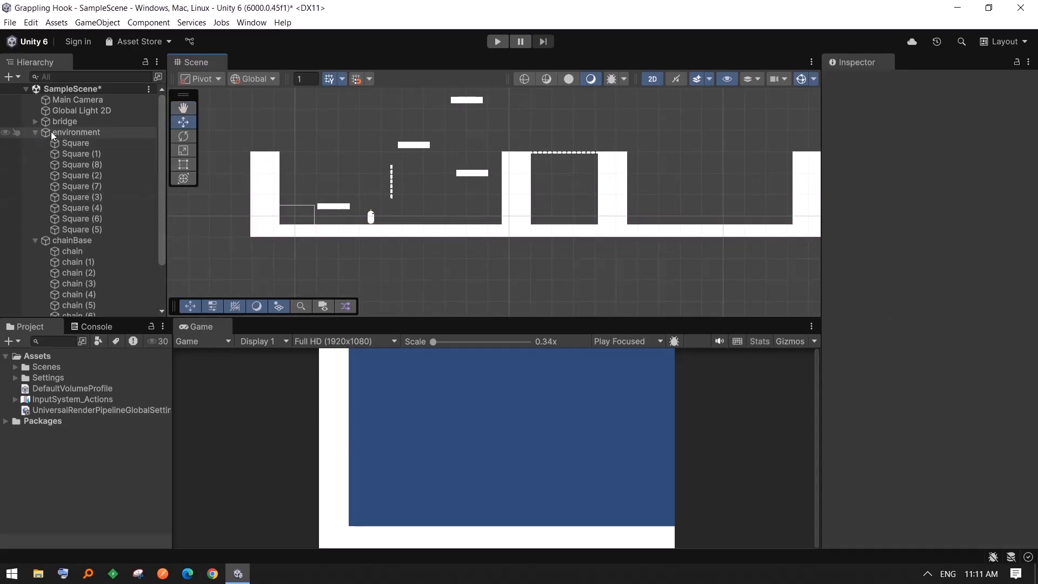
- Add a Box Collider 2D component to all the squares under environment at once, leaving chainBase collapsed in the hierarchy
click(35, 242)
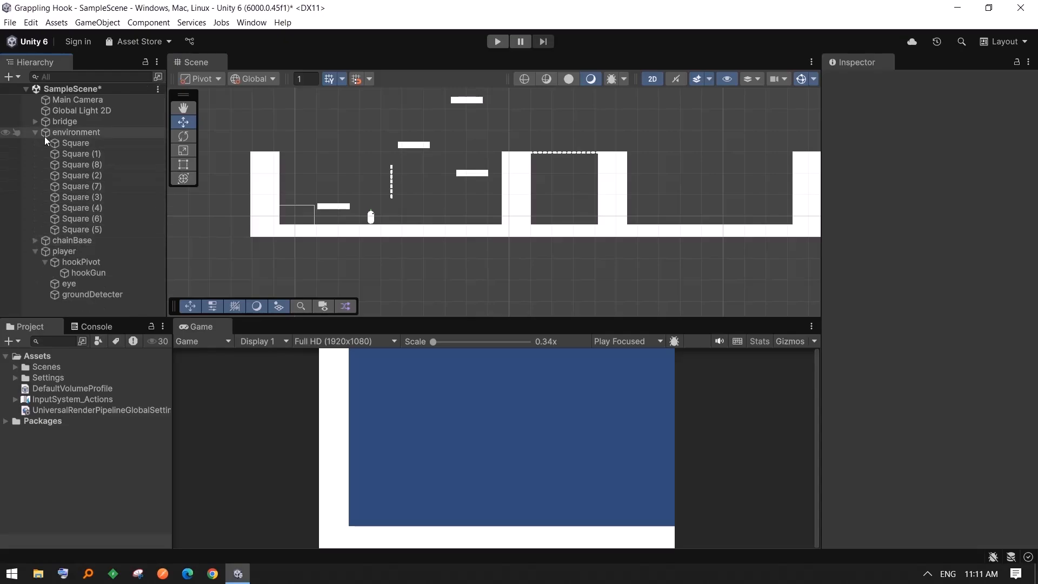
click(34, 132)
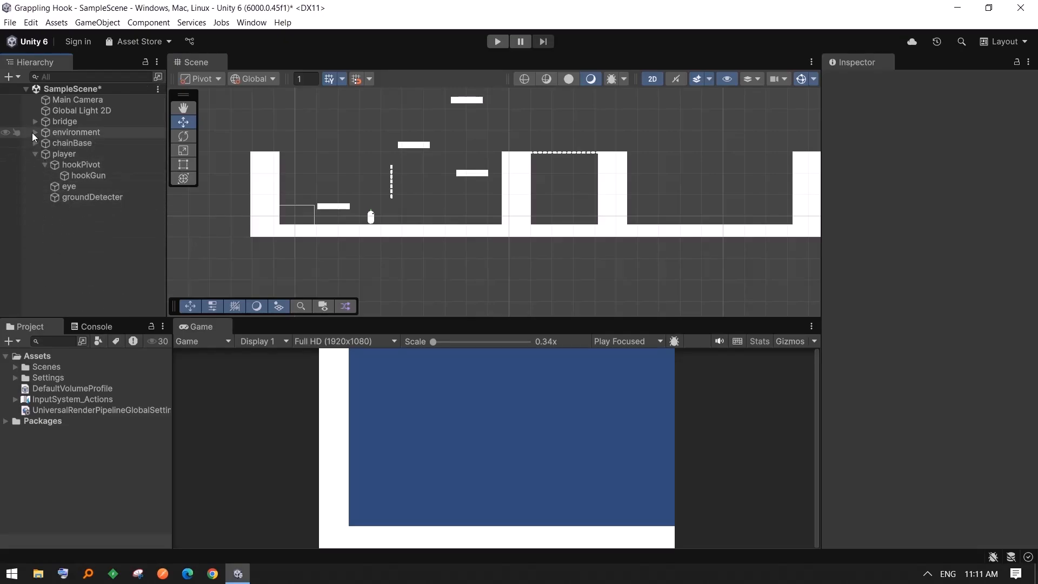
click(33, 132)
click(73, 144)
shift+click(86, 230)
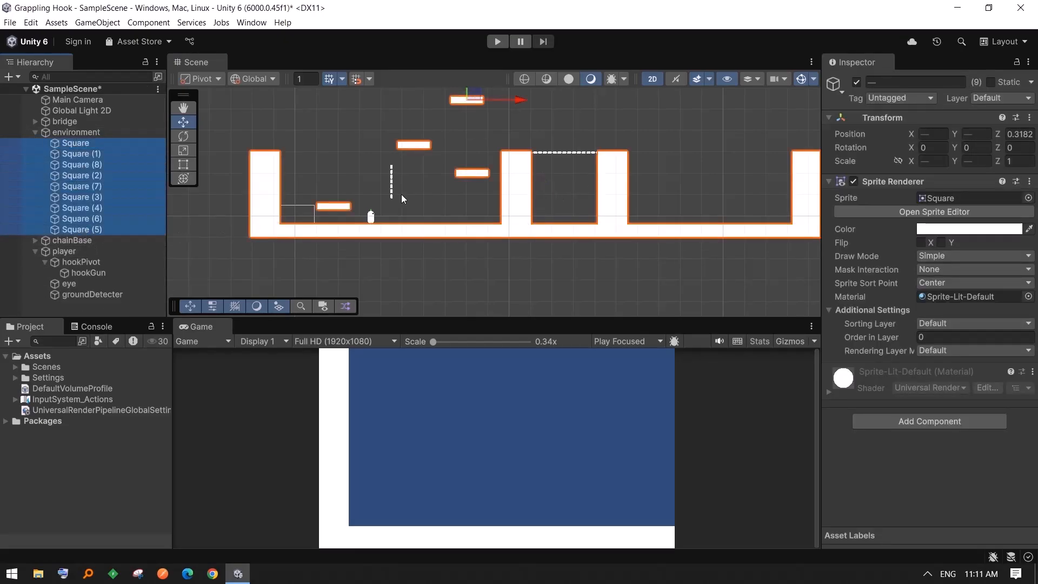
click(936, 420)
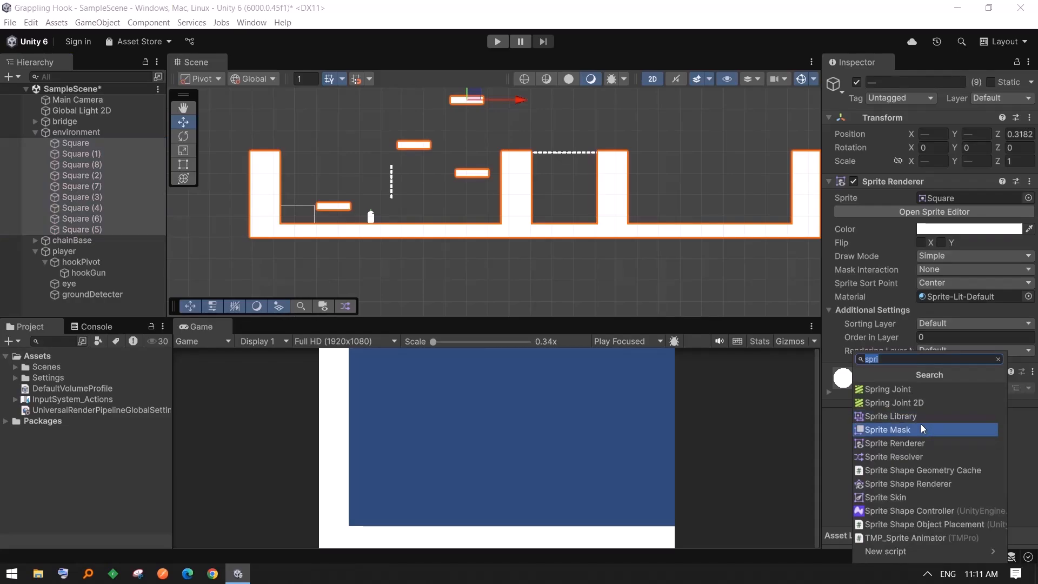
key(BackSpace)
key(BackSpace)
key(BackSpace)
key(BackSpace)
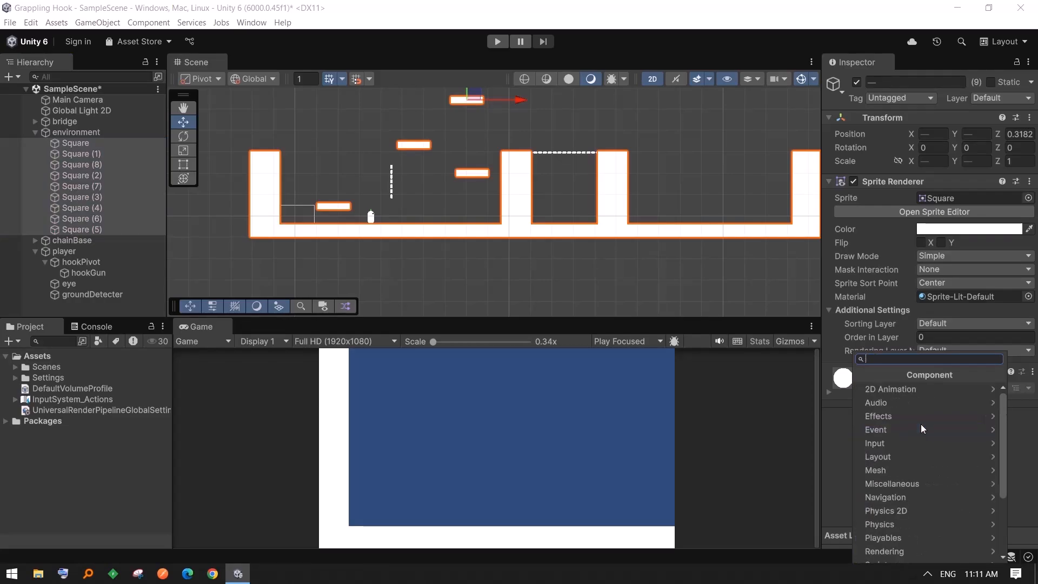
text(coll)
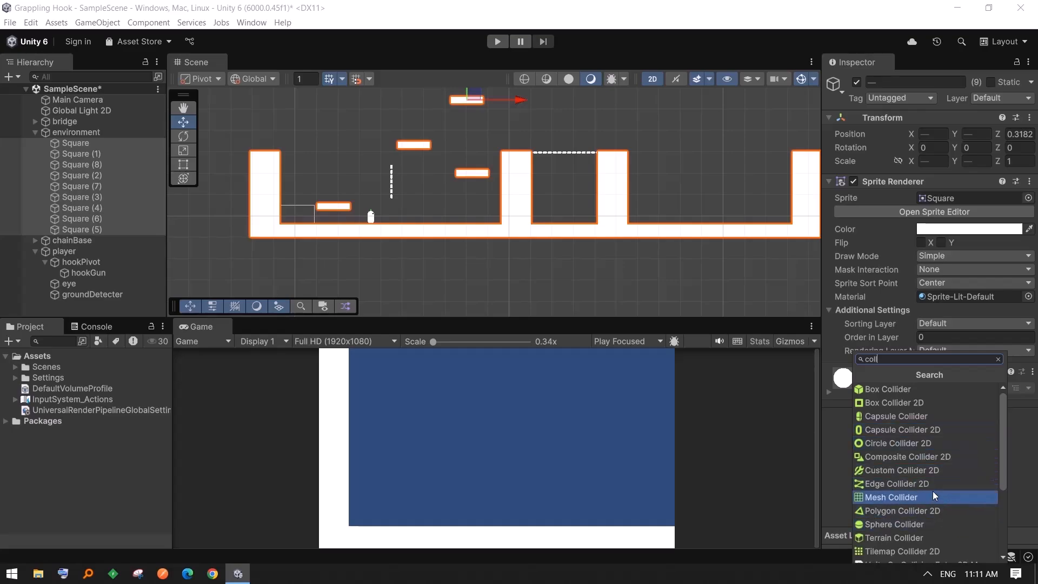
click(911, 404)
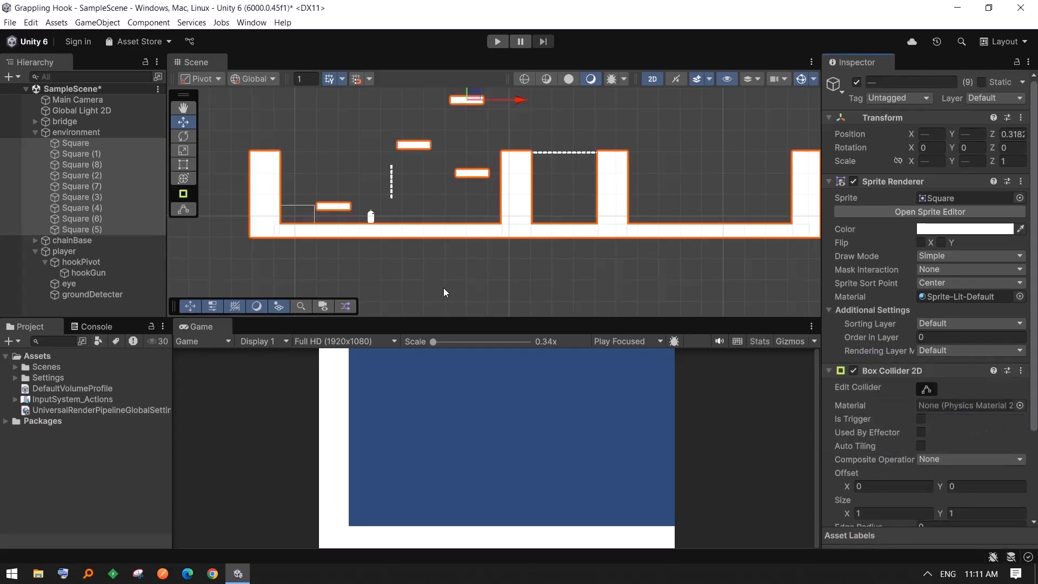
scroll(955, 369, down, 2)
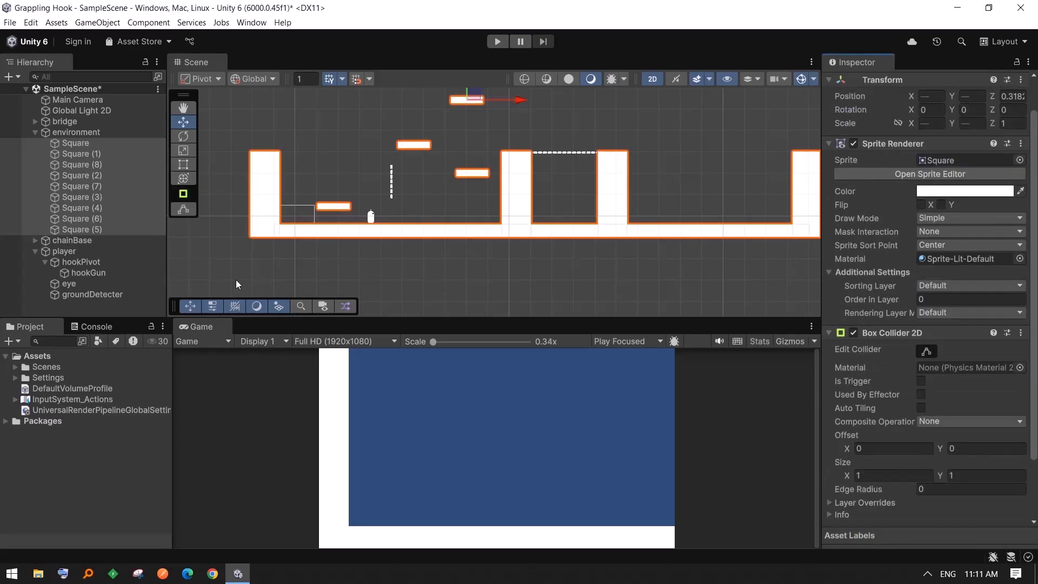
click(51, 306)
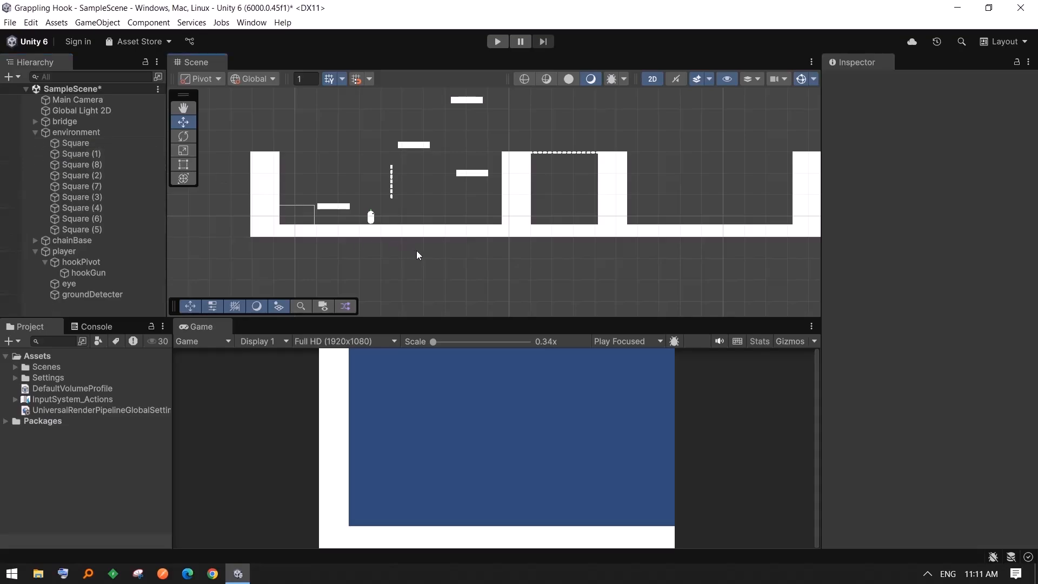
- Save the current scene
scroll(417, 256, up, 5)
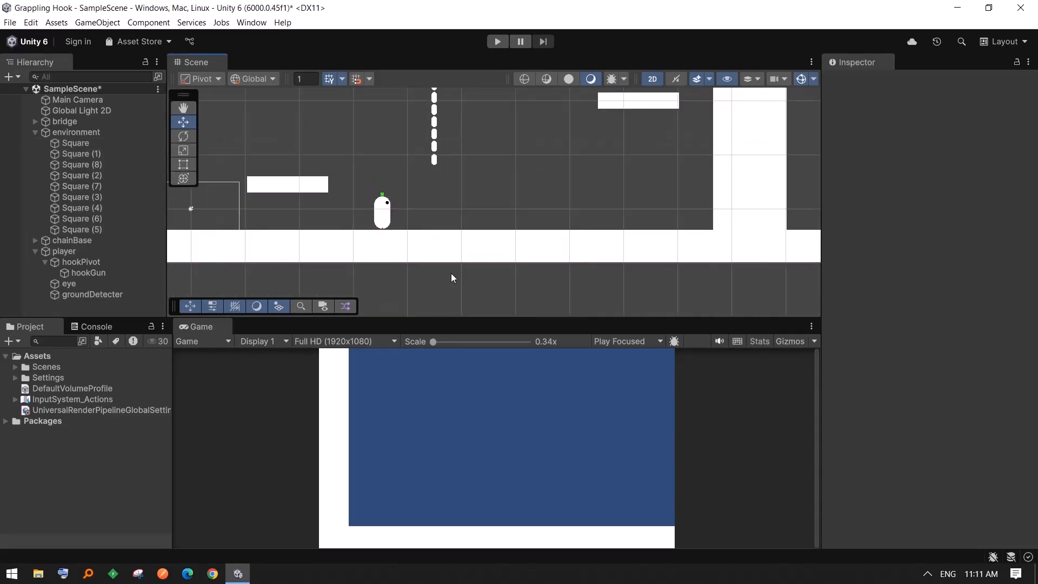
scroll(451, 274, down, 4)
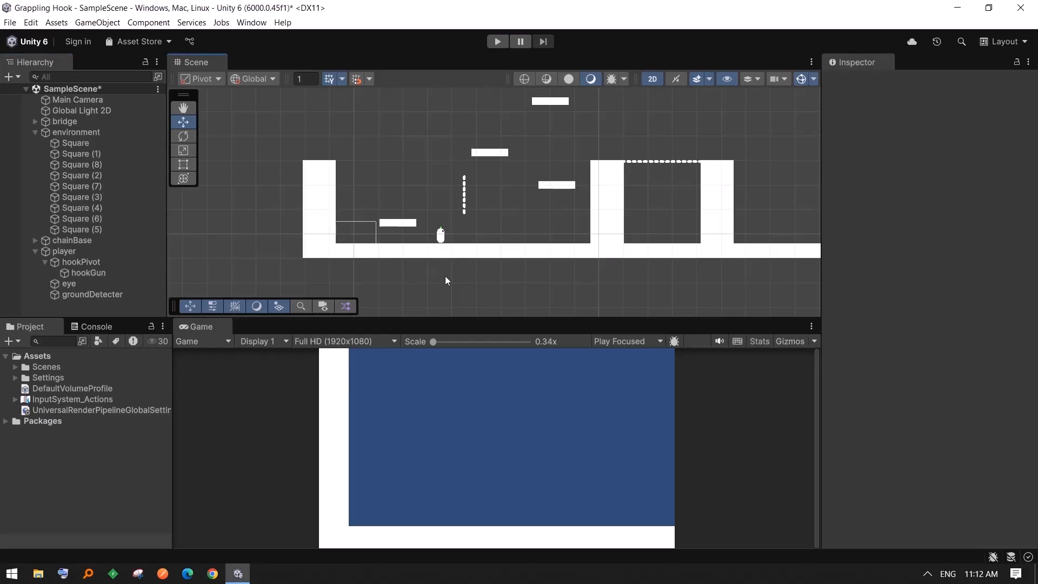
scroll(603, 213, down, 1)
middle_drag(616, 228, 531, 231)
click(10, 22)
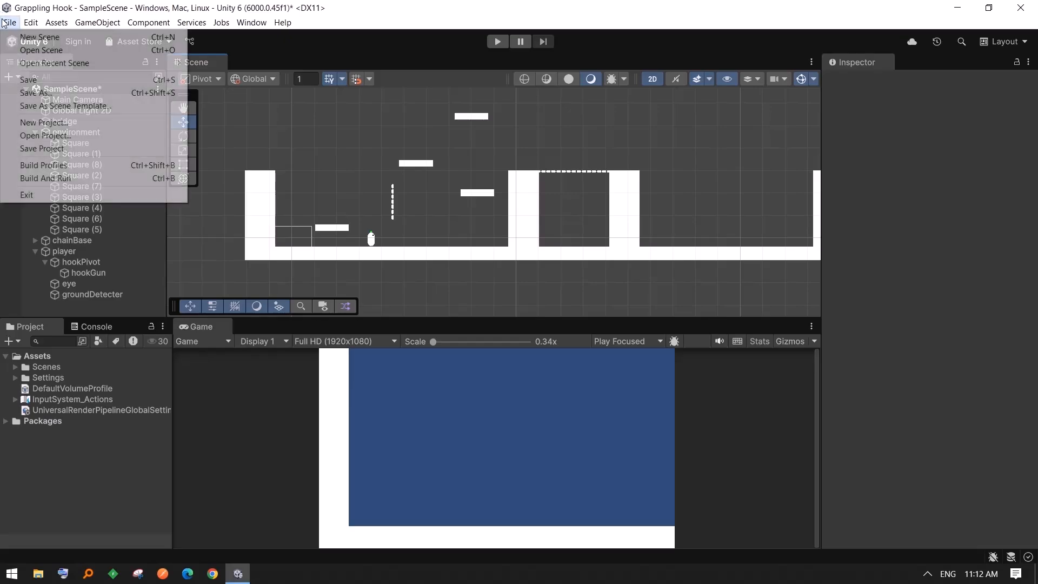
click(24, 79)
click(10, 22)
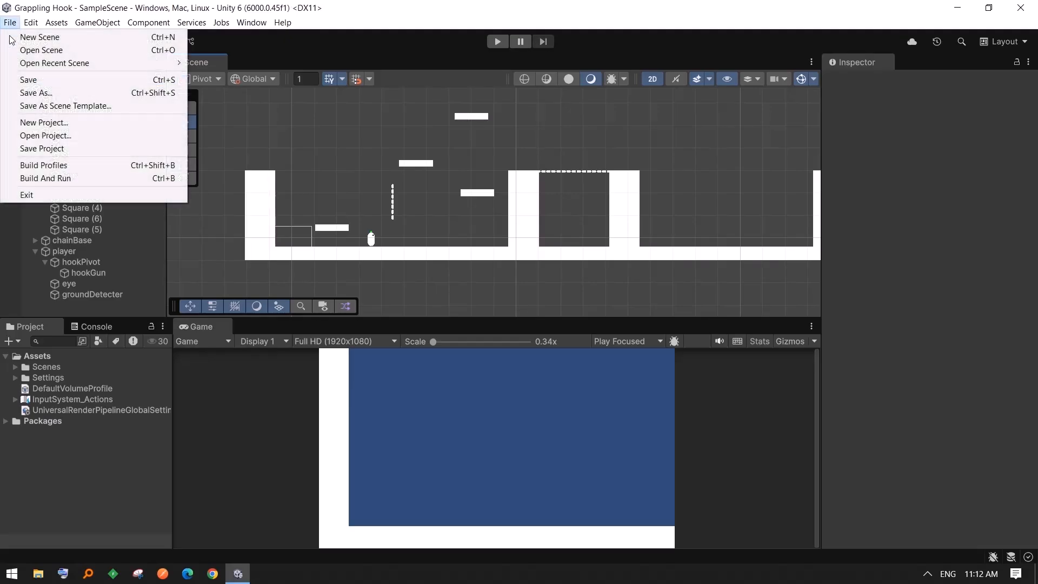